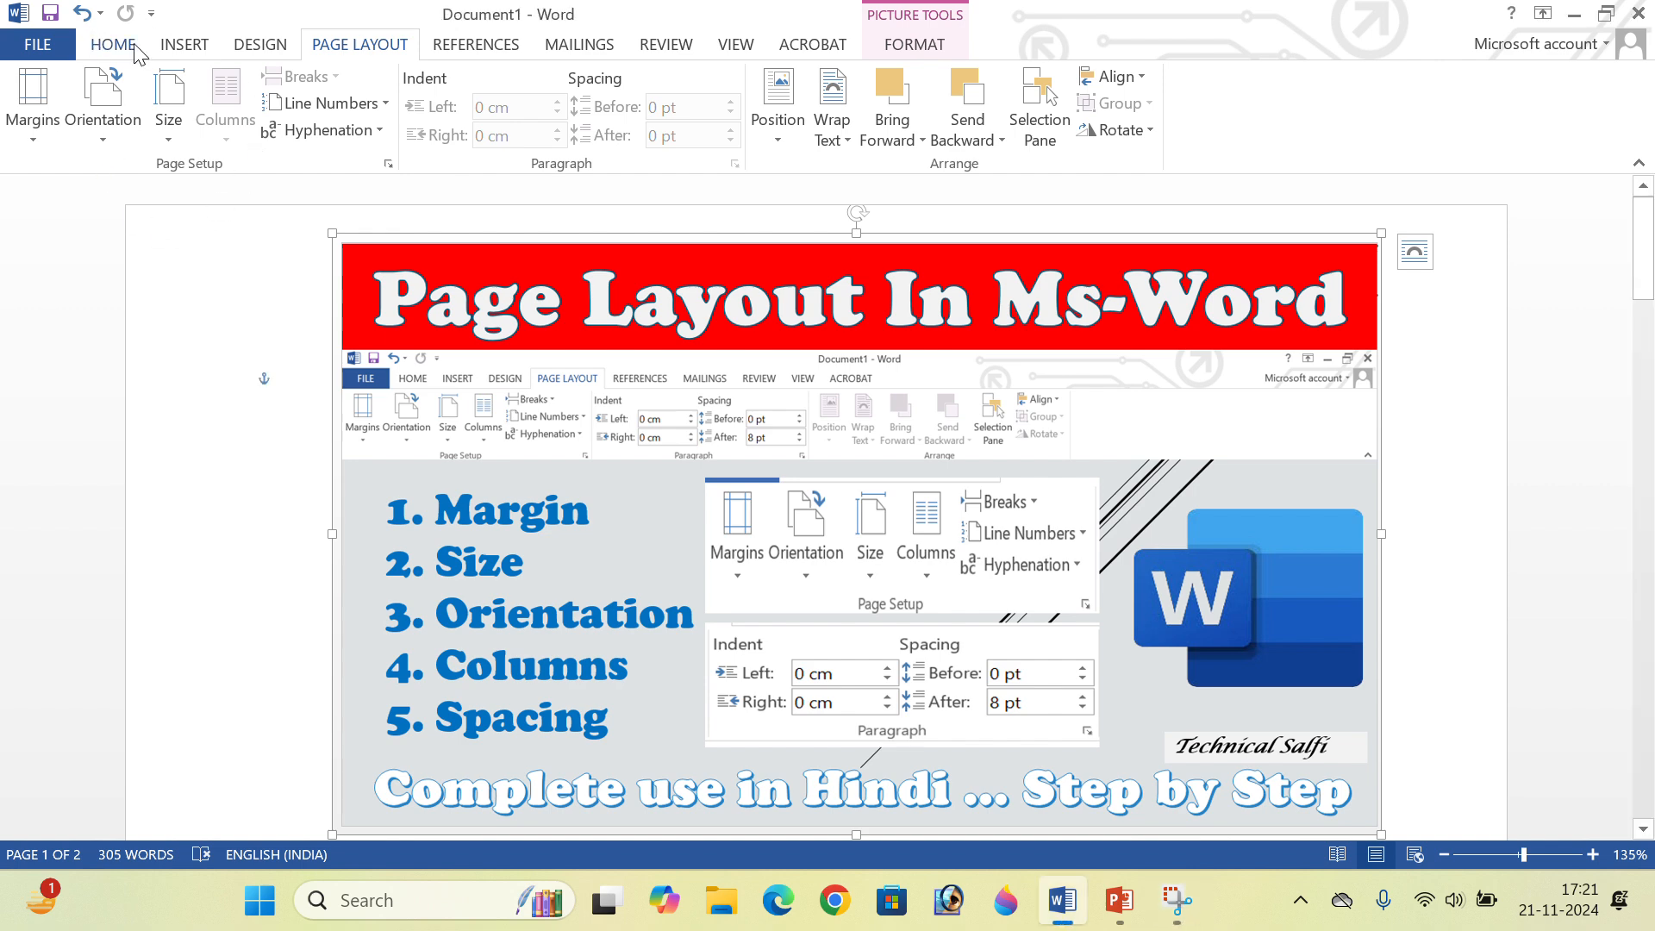
click(179, 46)
click(253, 50)
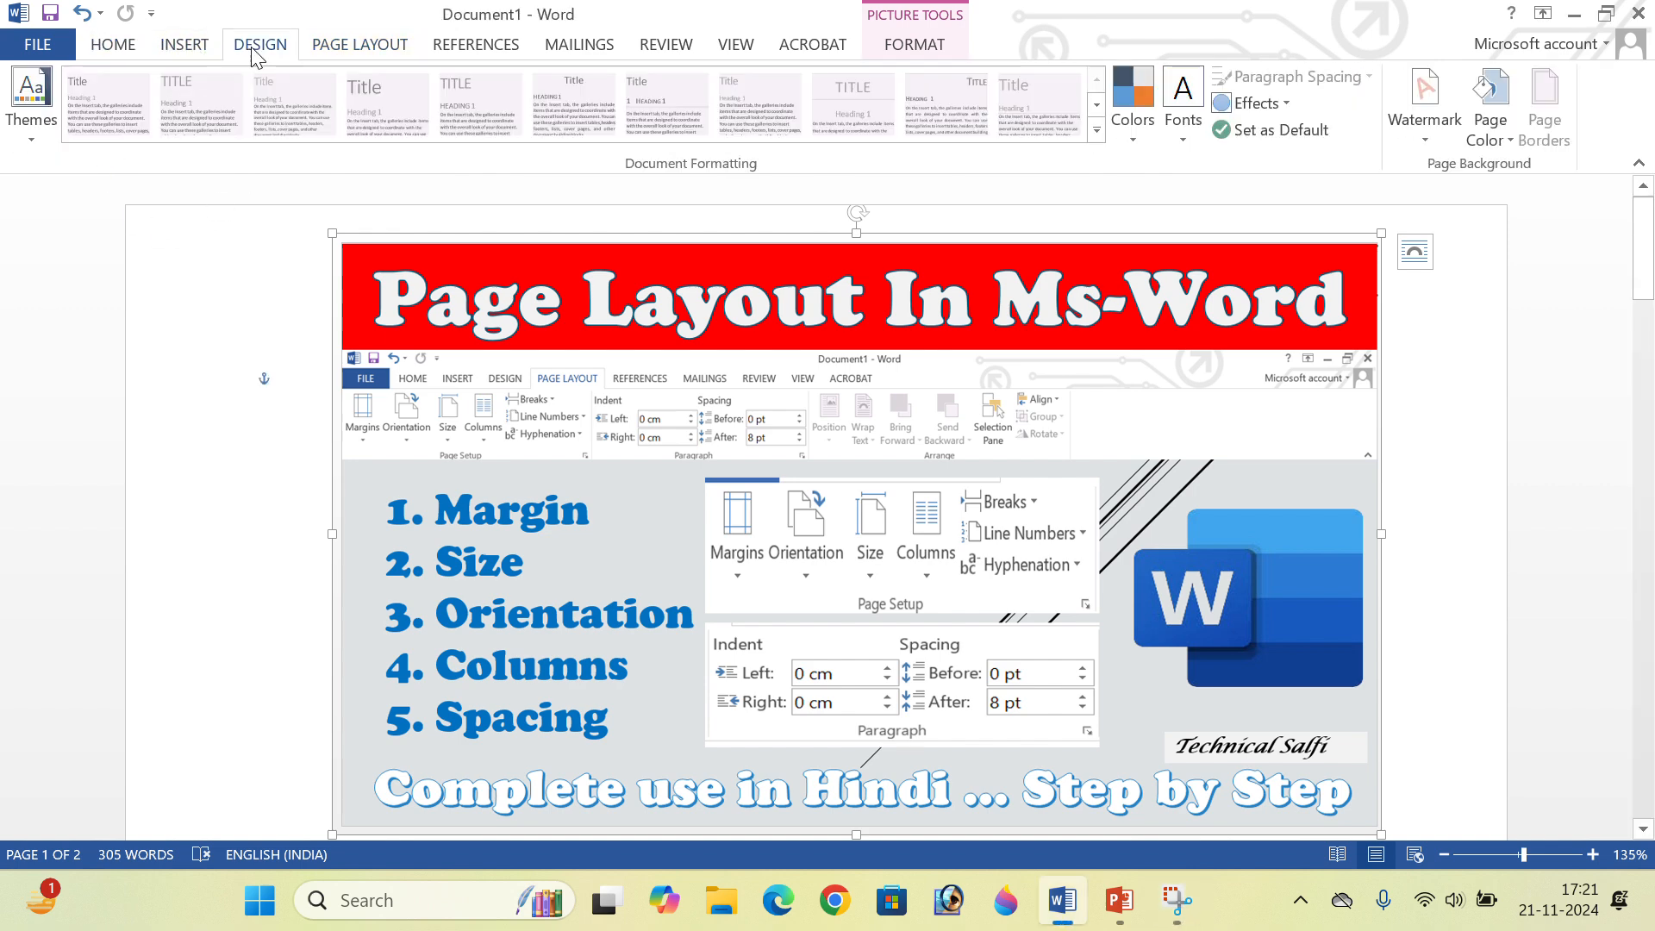
click(343, 43)
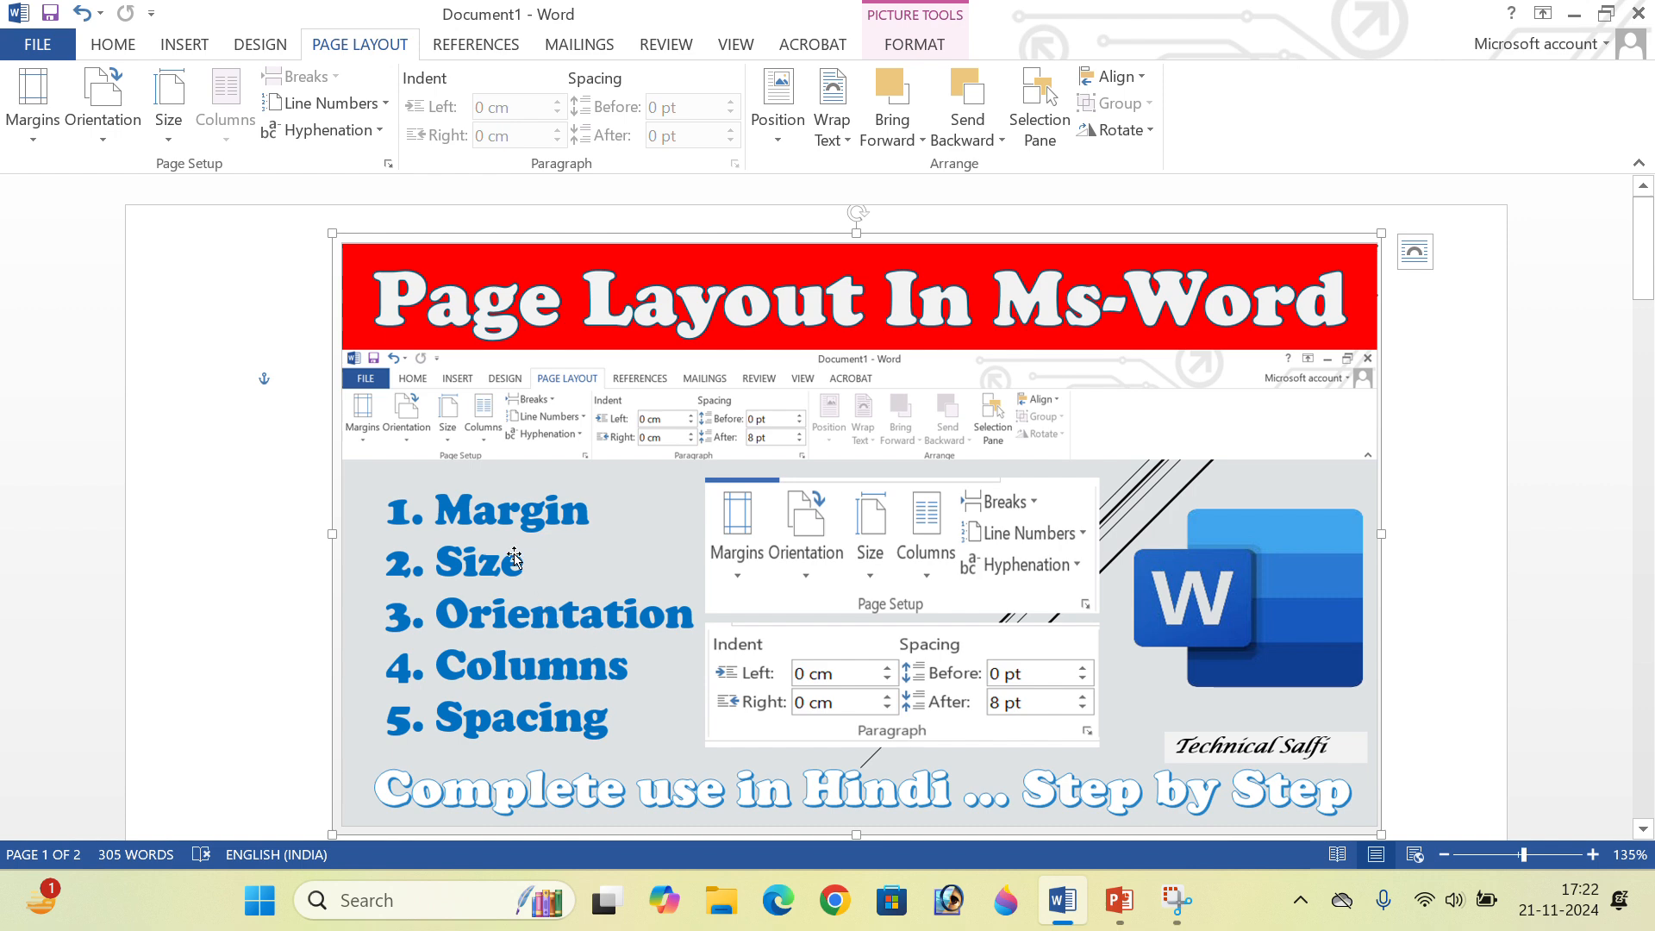
Delete the Page Layout banner picture from the first page.
scroll(508, 558, down, 4)
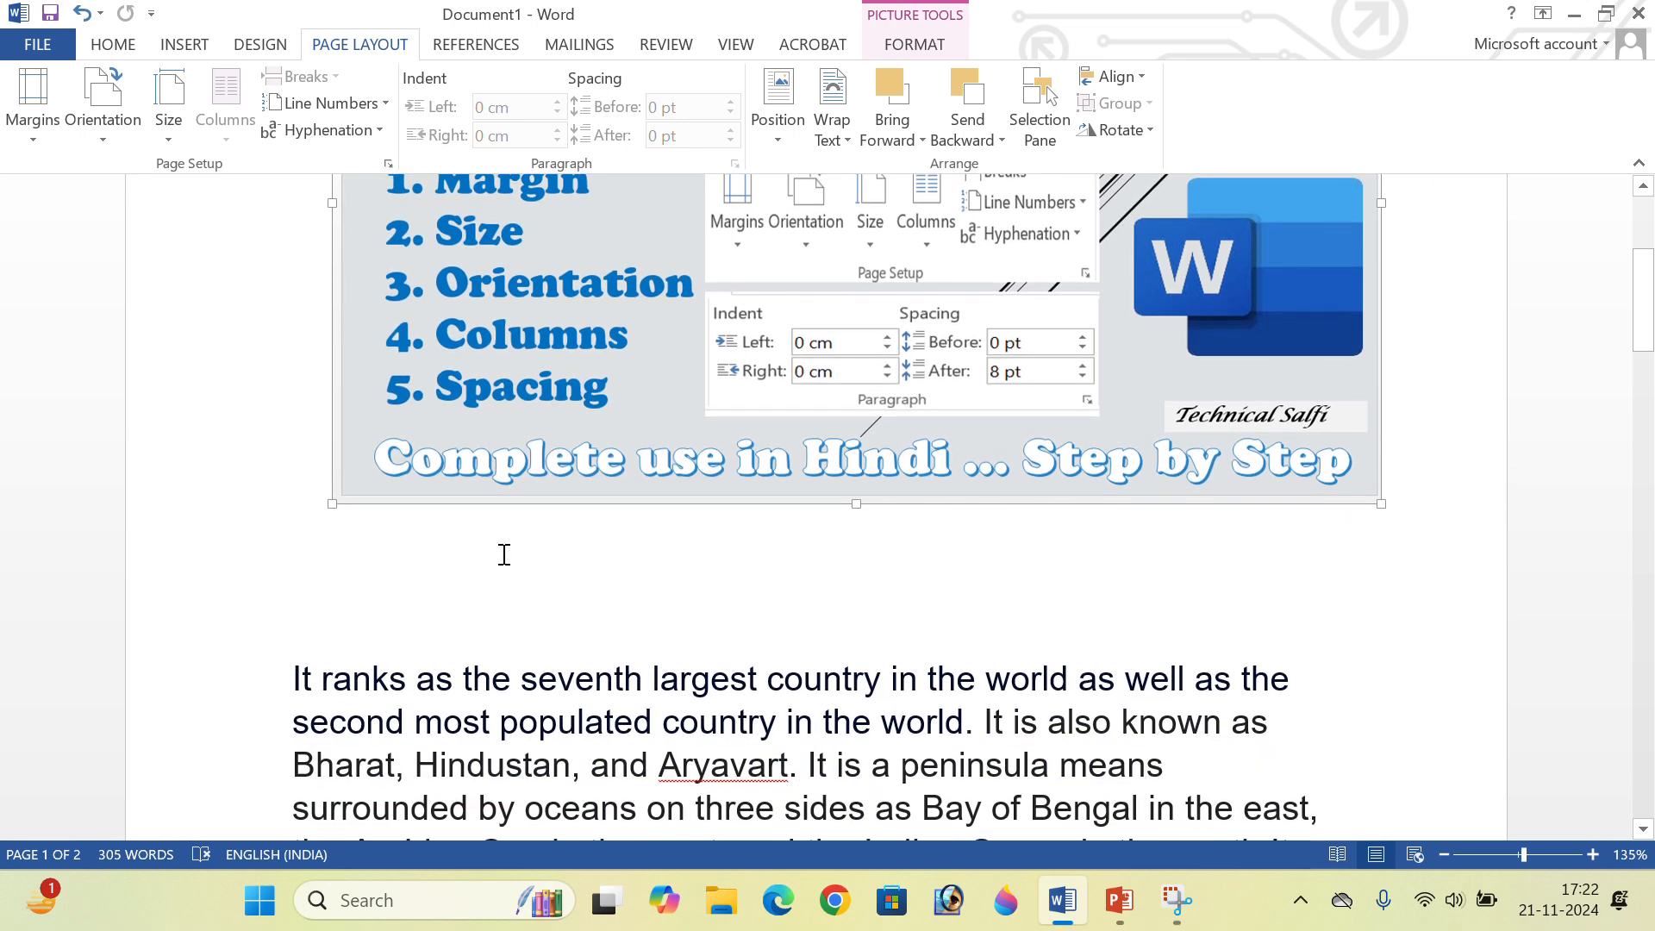
scroll(504, 554, down, 4)
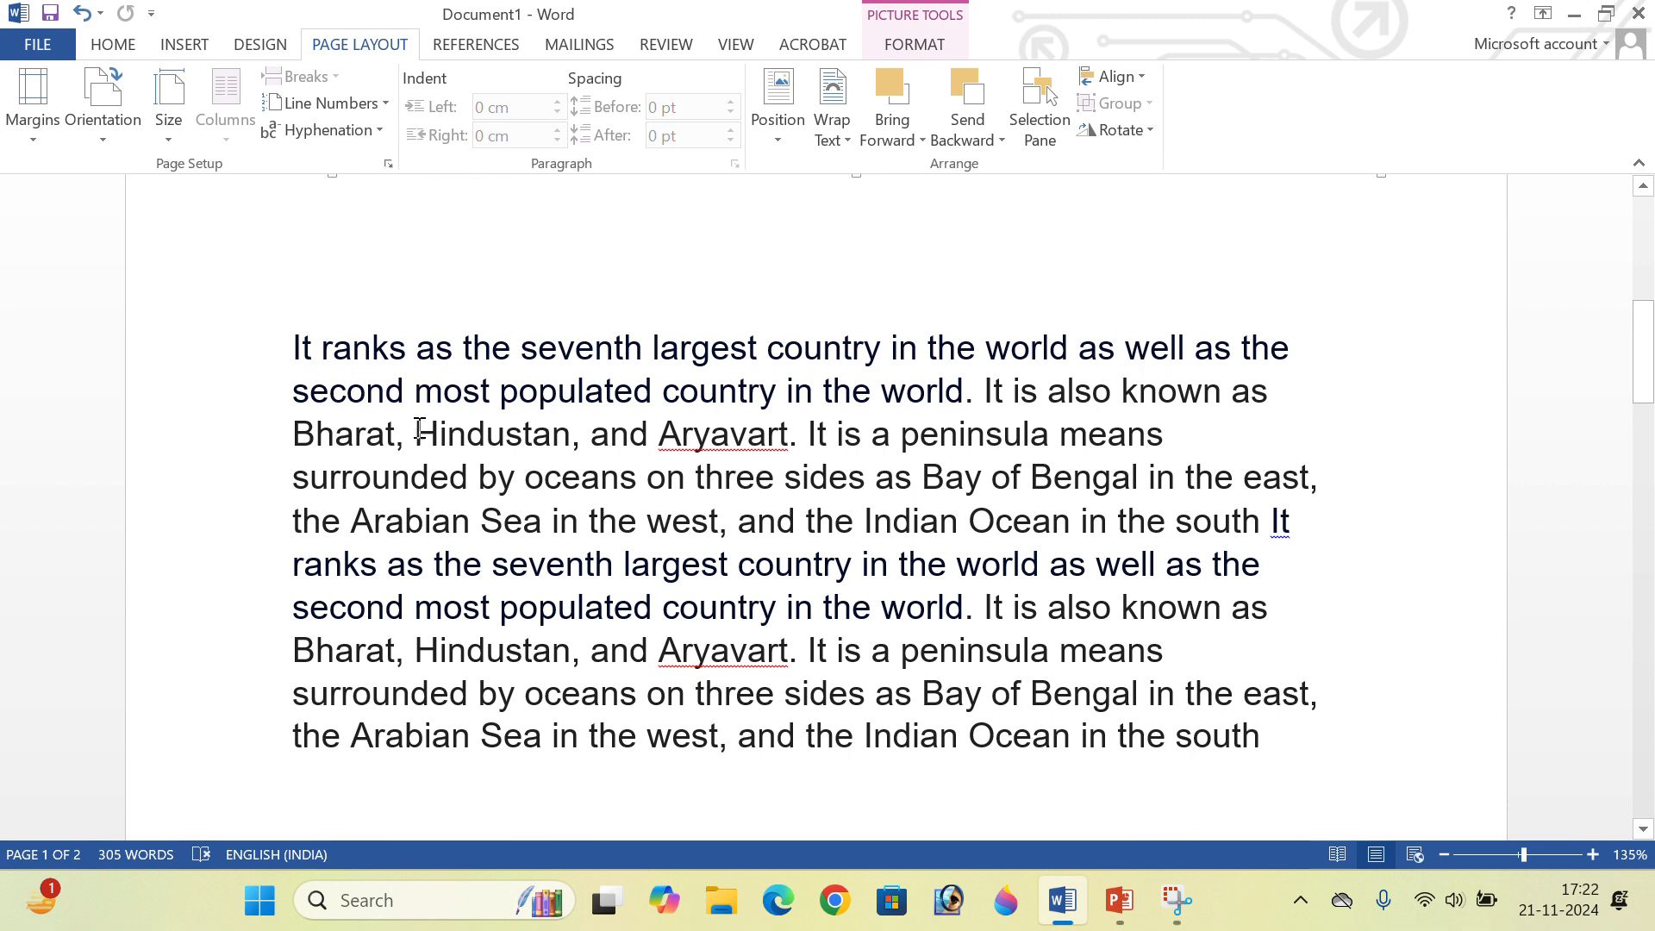
click(480, 277)
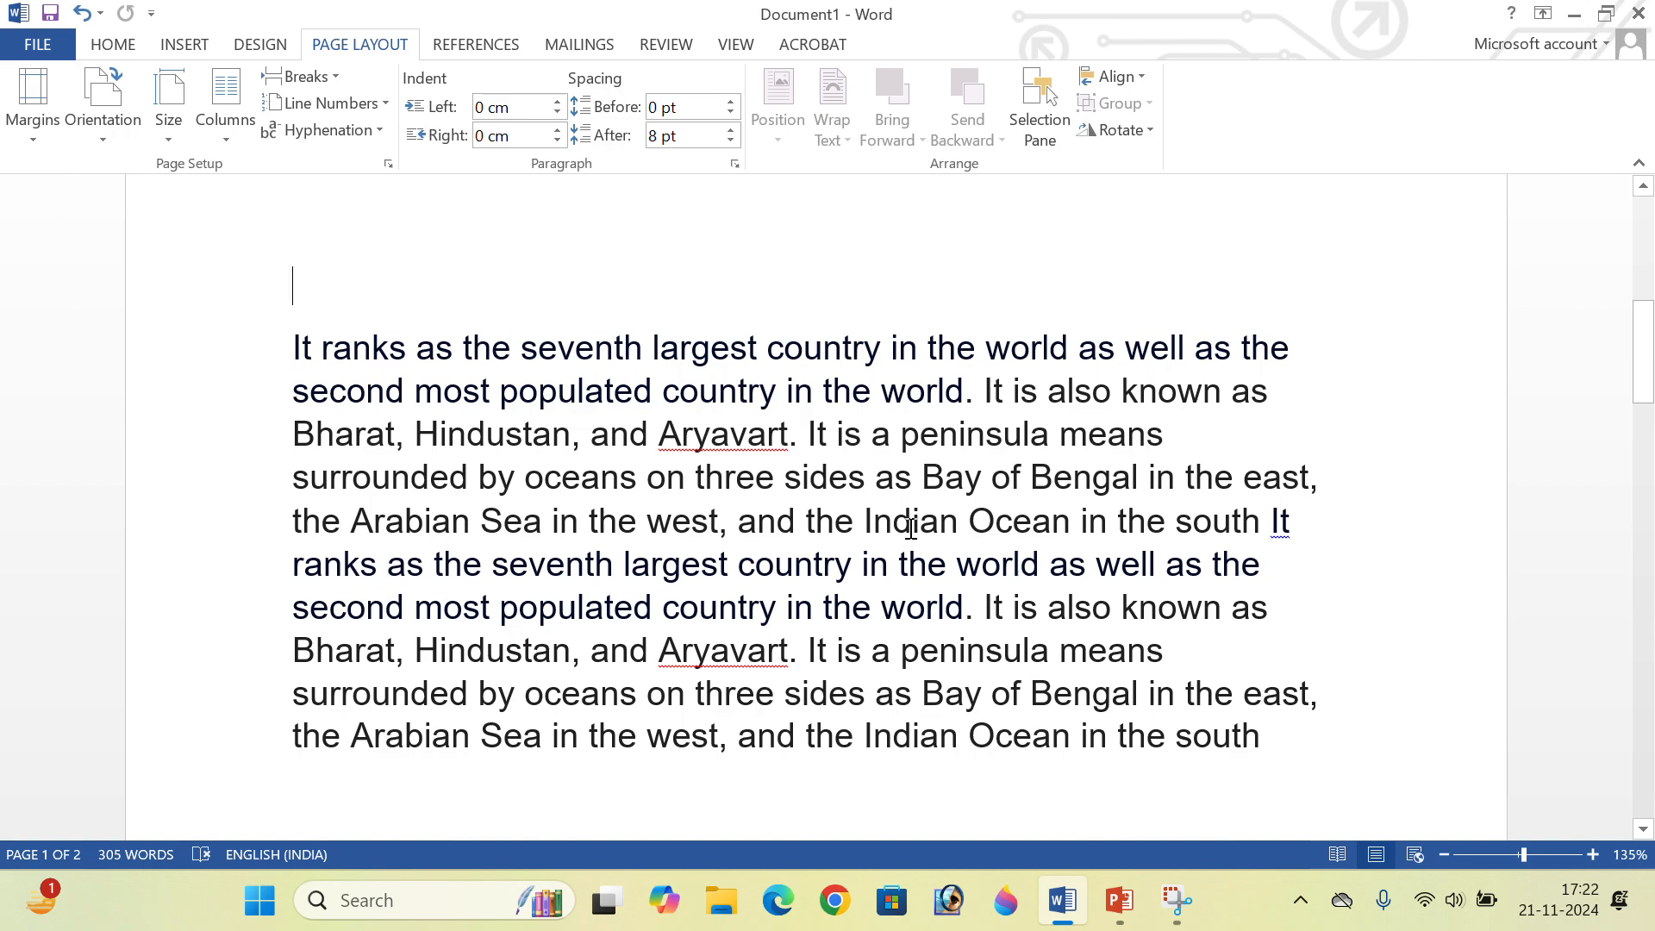
ctrl+scroll(911, 528, down, 9)
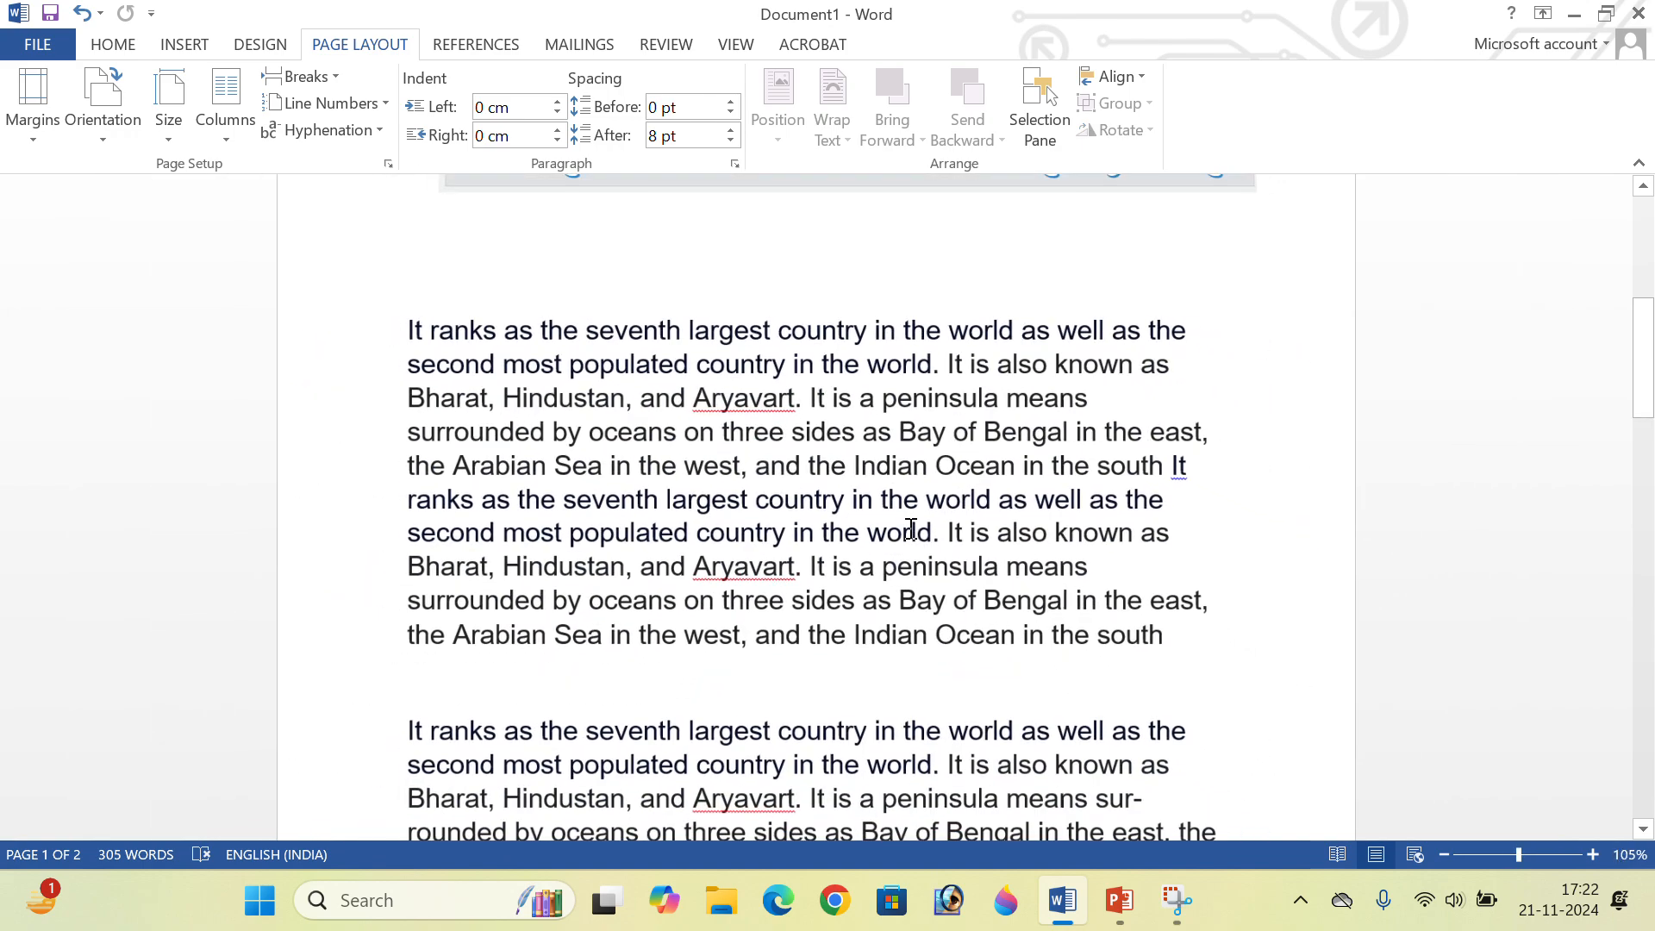
ctrl+scroll(910, 528, up, 2)
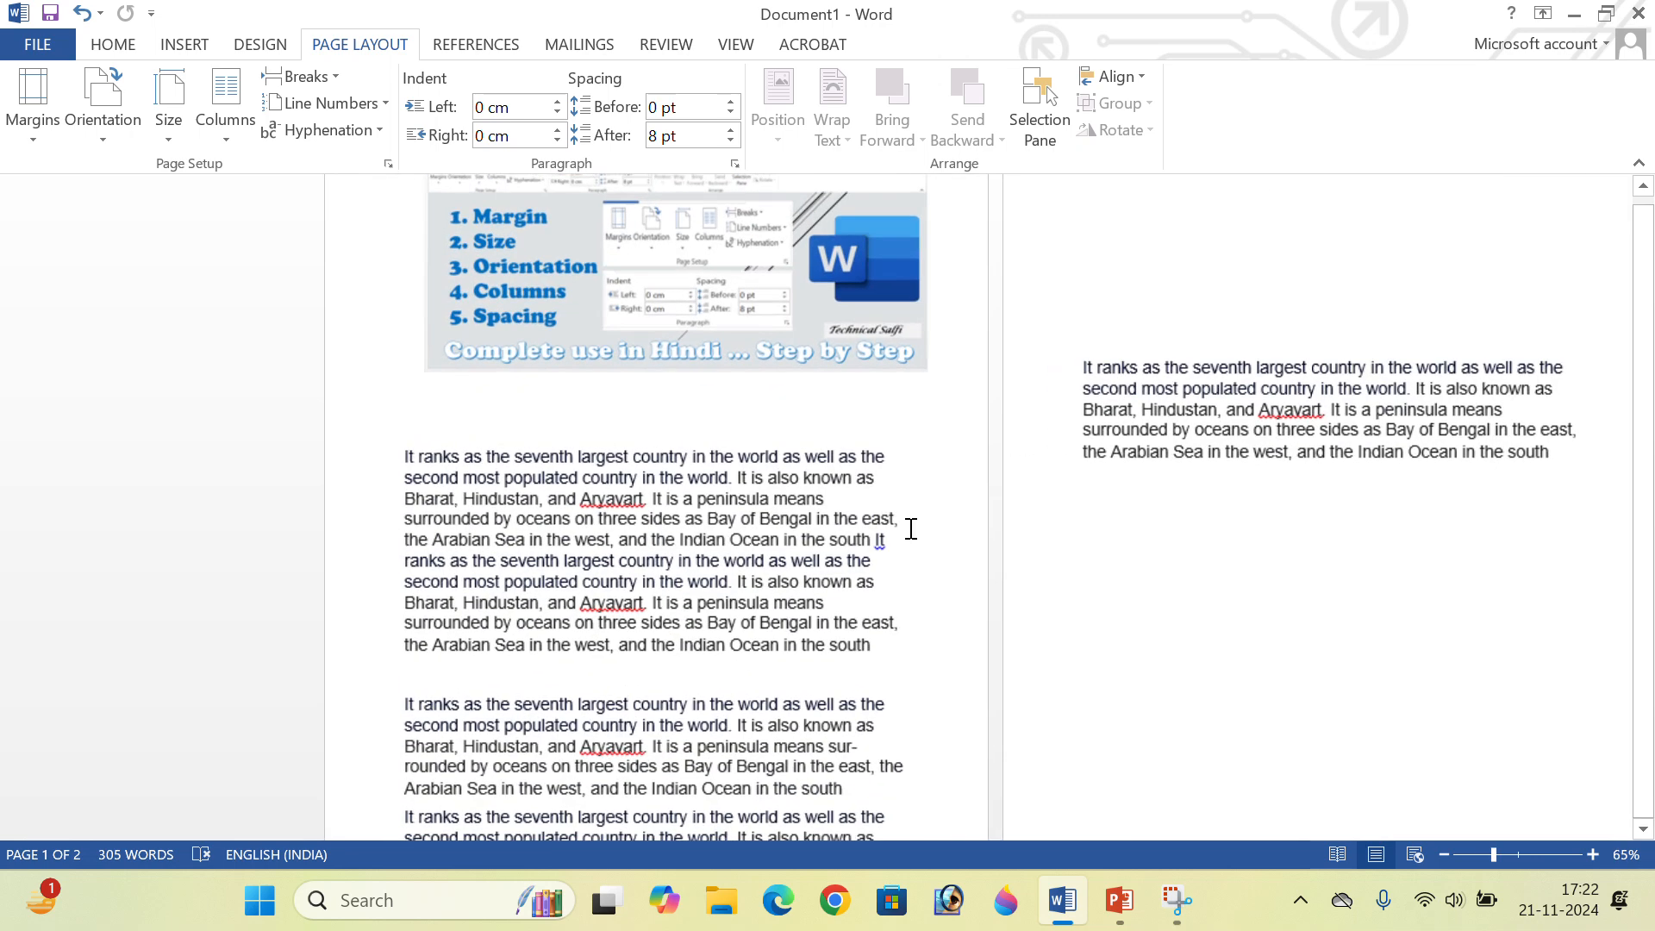
scroll(783, 413, up, 3)
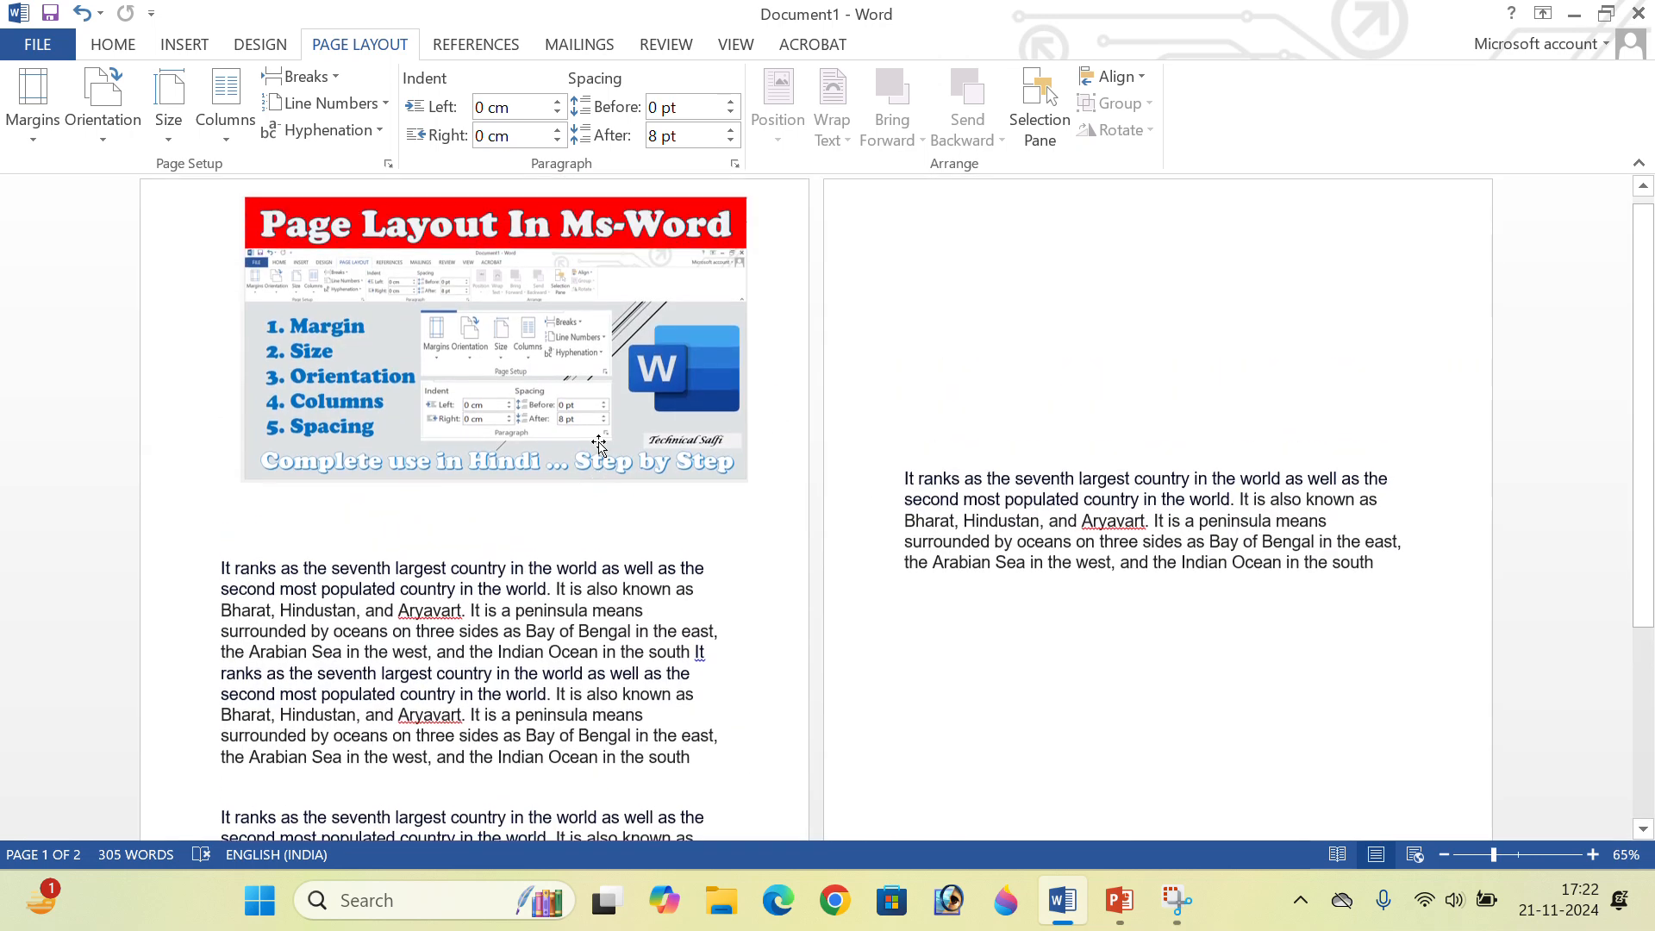
click(576, 353)
key(Delete)
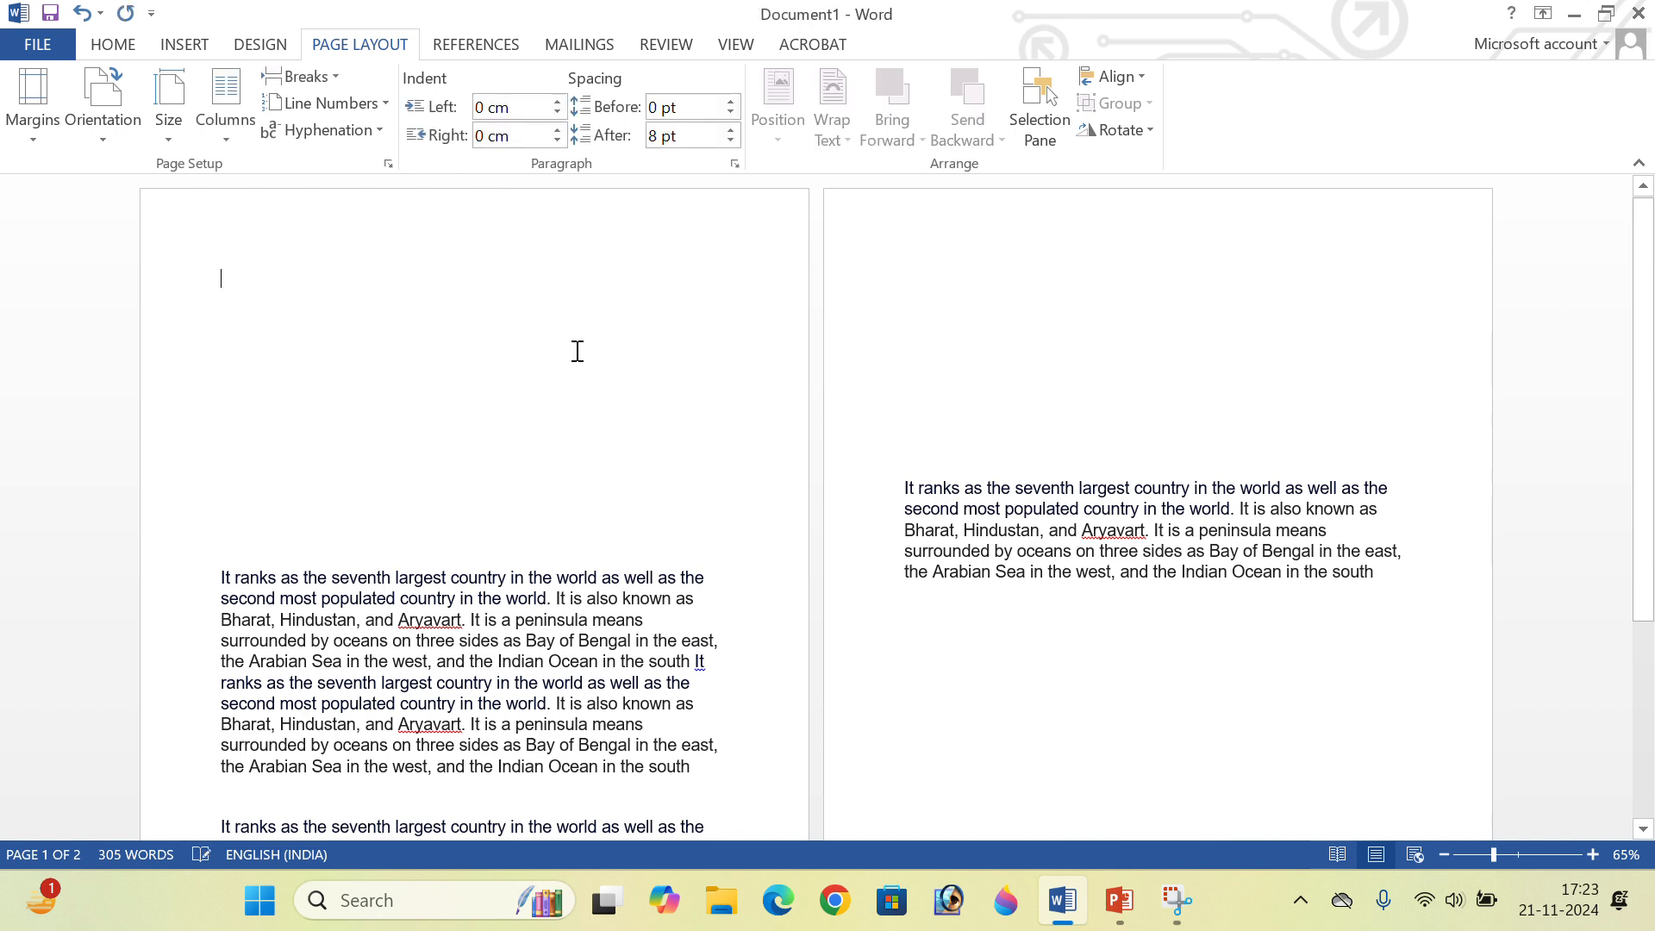
Remove the empty lines above the first paragraph so the text moves up the page.
click(572, 355)
key(BackSpace)
key(BackSpace)
key(BackSpace)
key(BackSpace)
key(BackSpace)
key(BackSpace)
key(BackSpace)
key(BackSpace)
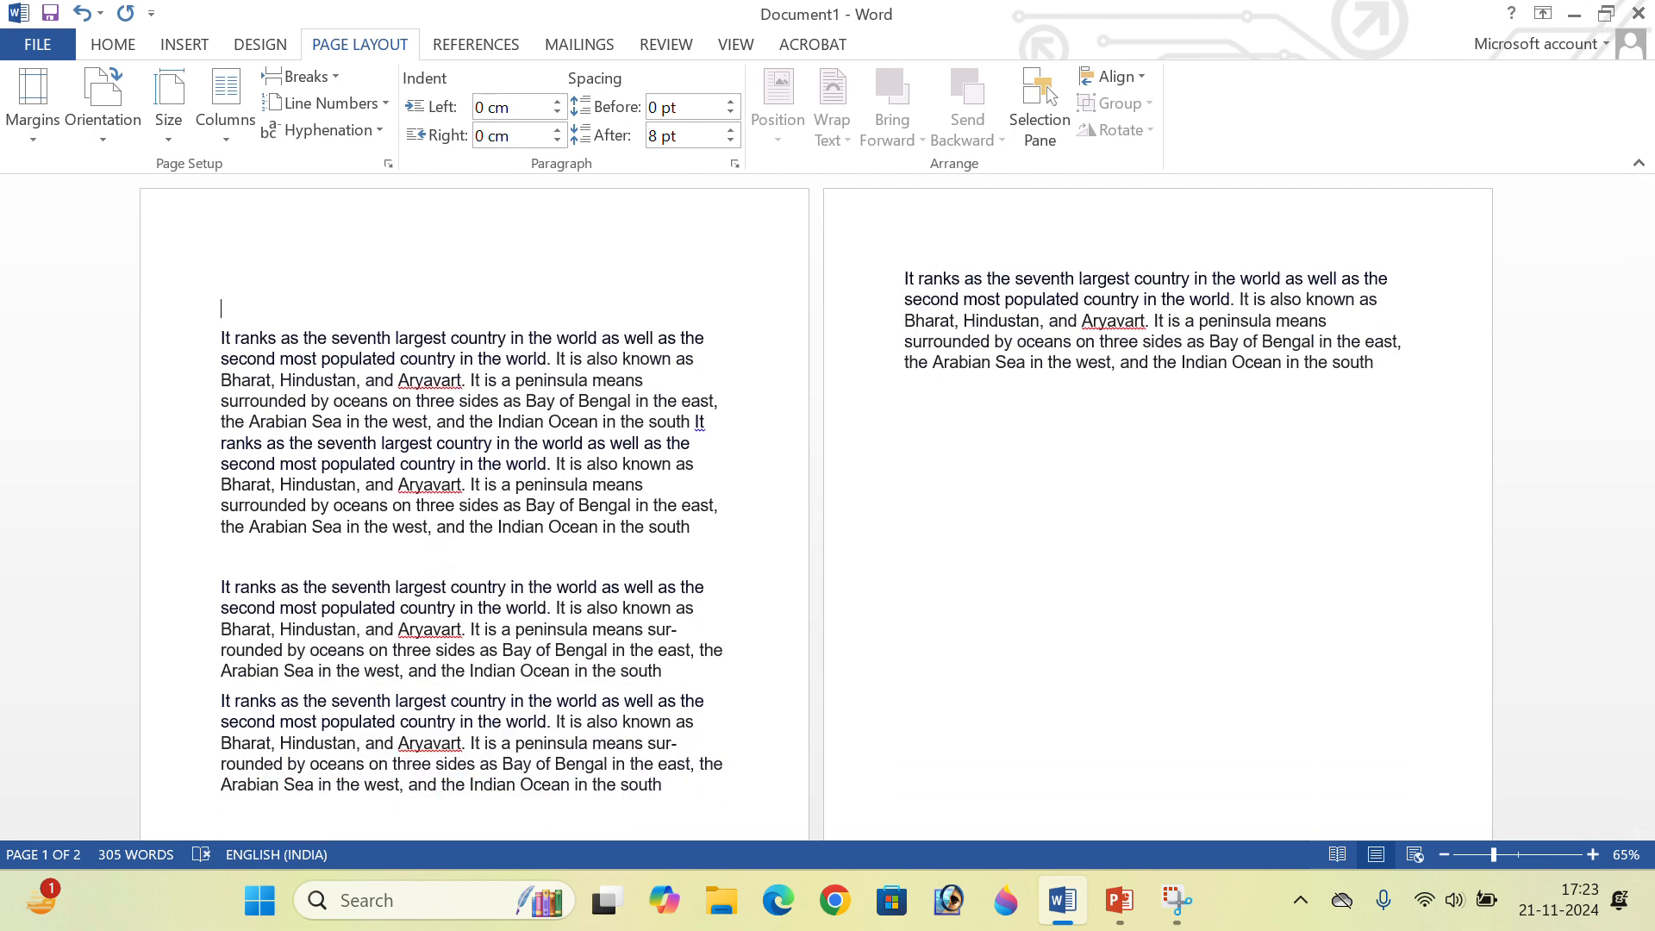
key(BackSpace)
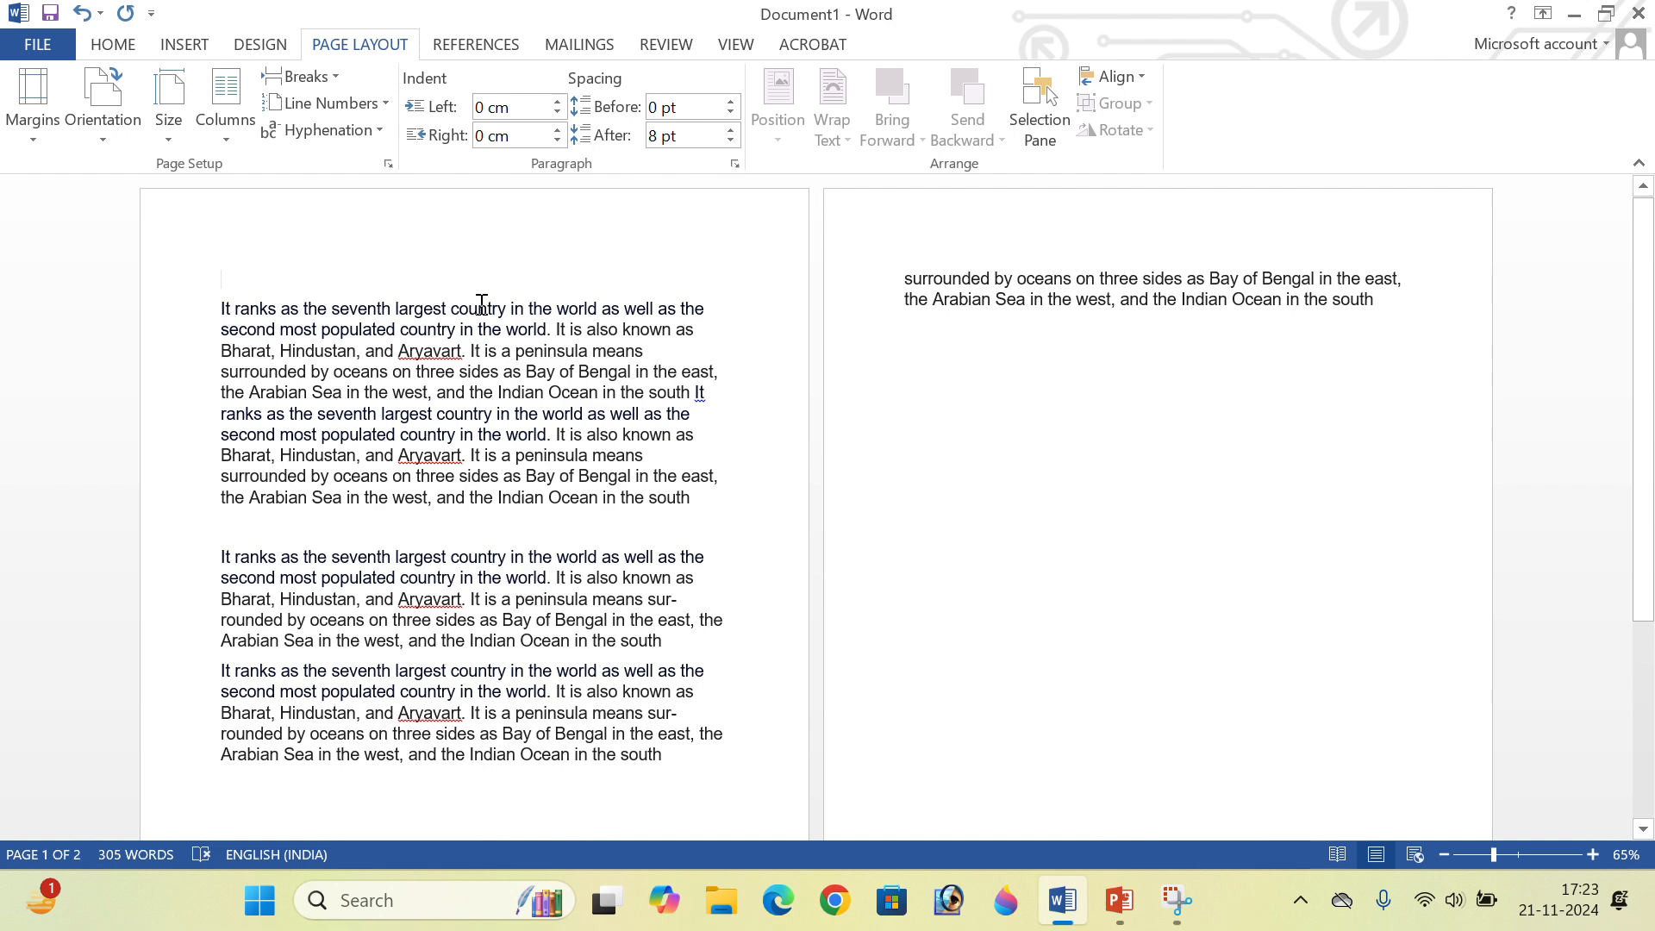
Set a custom top margin of 0.5 cm for the whole document.
click(25, 86)
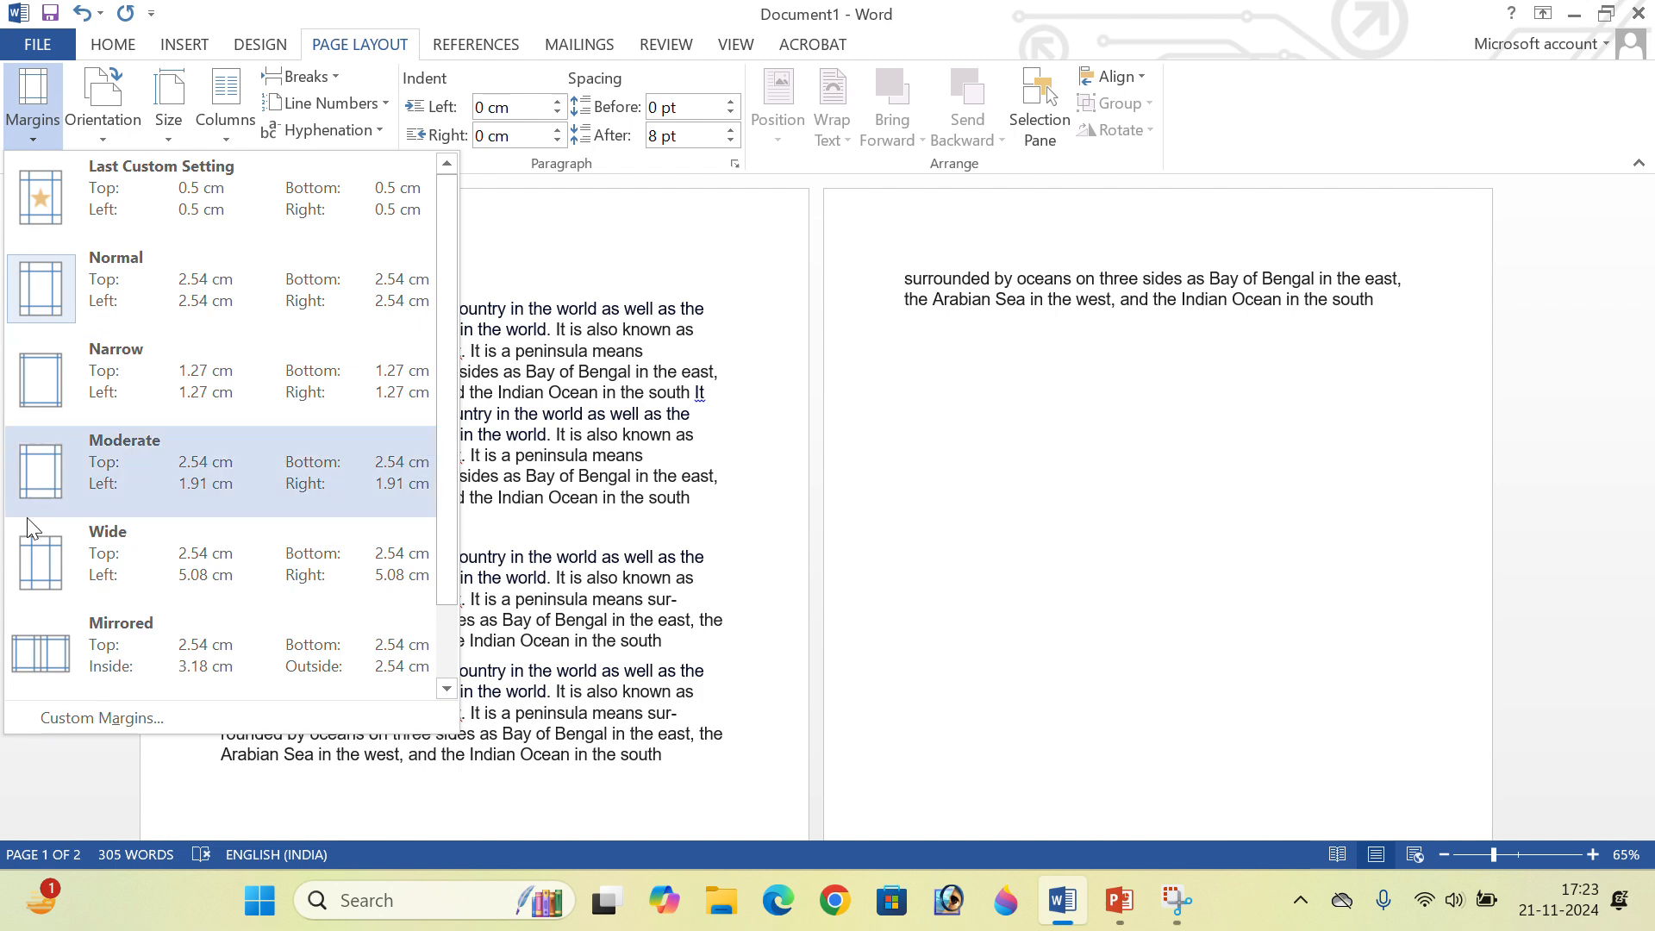
click(56, 722)
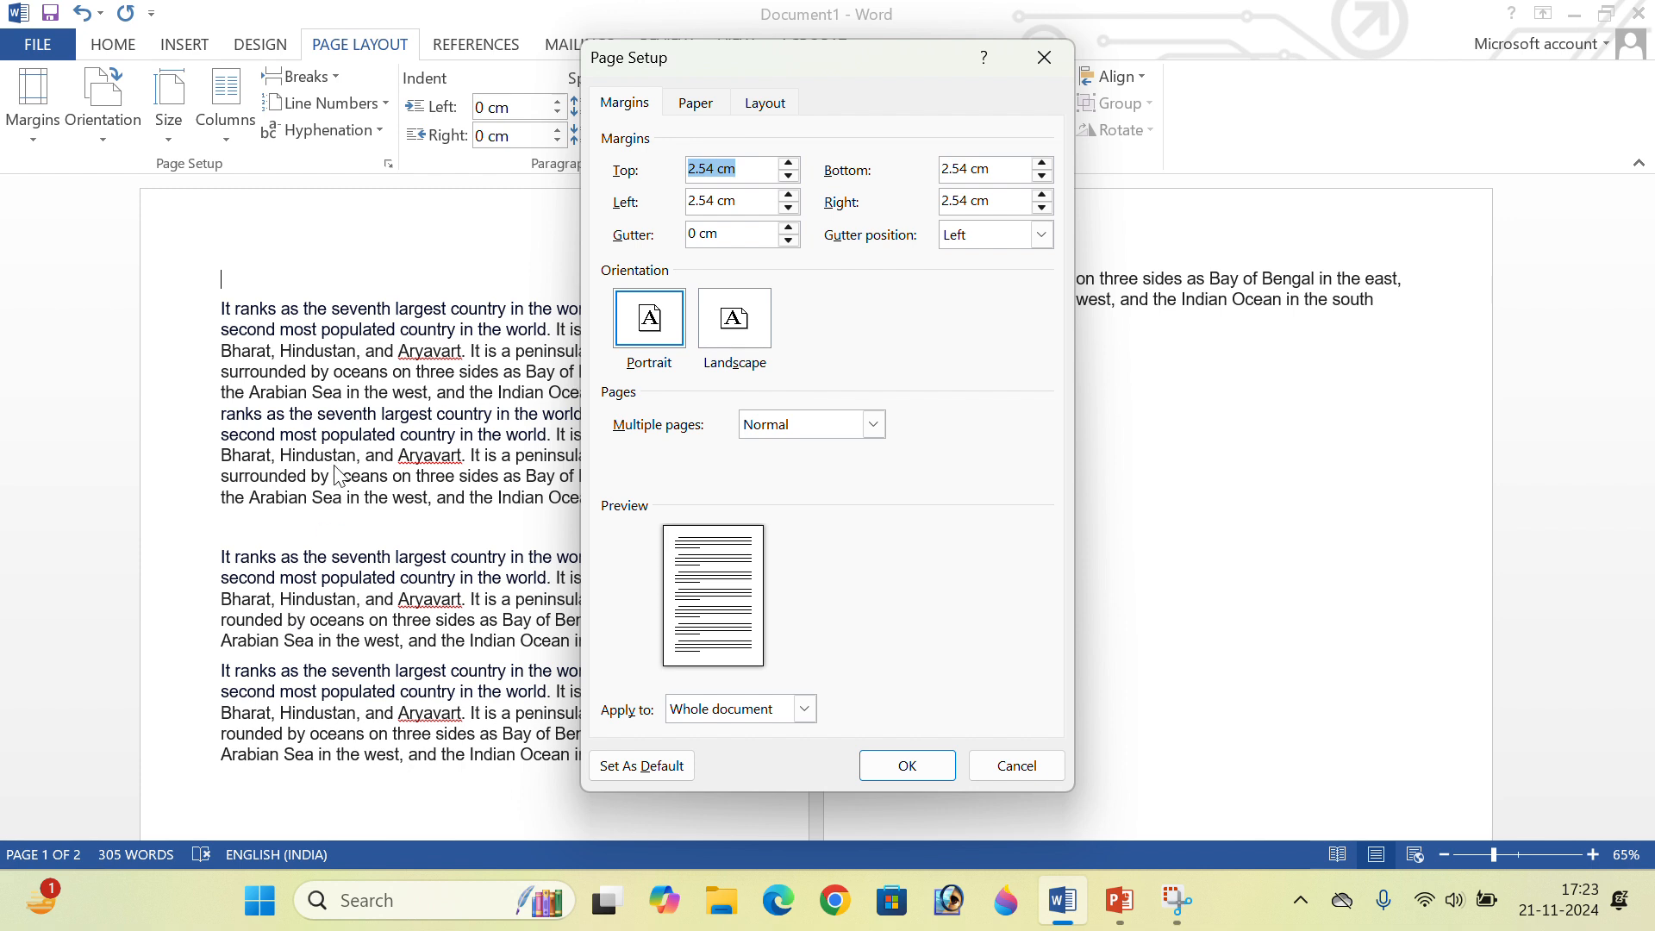
key(BackSpace)
text(2.5 cm)
click(789, 175)
click(789, 175)
click(789, 174)
click(789, 175)
click(789, 175)
click(789, 175)
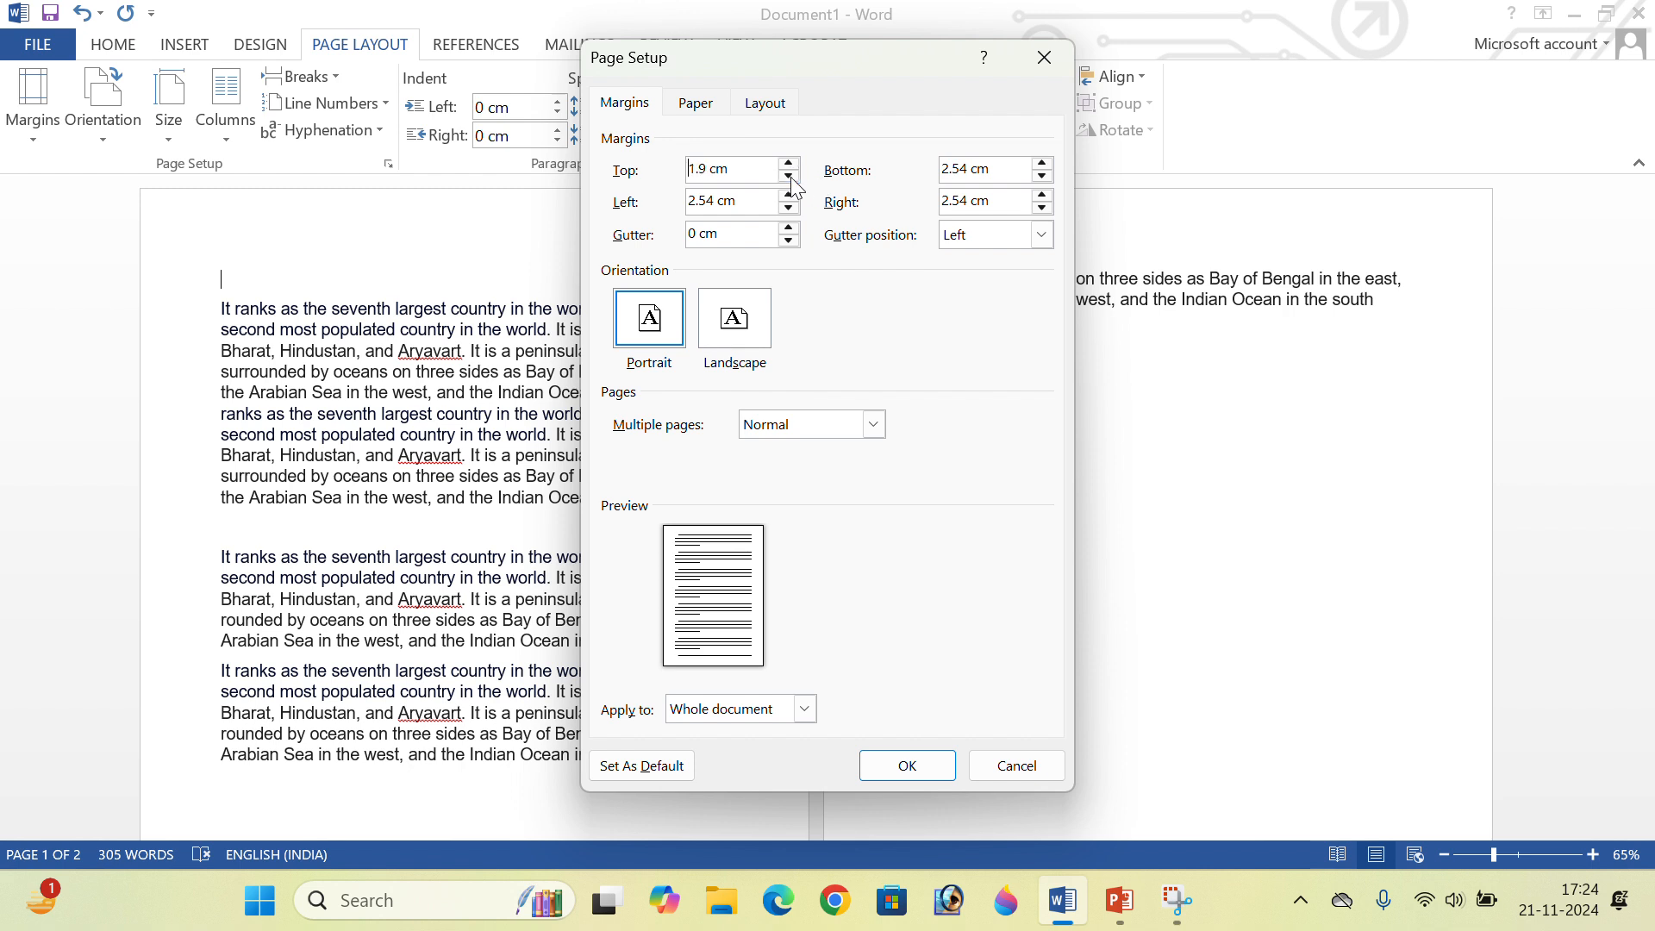
click(789, 175)
click(789, 175)
click(789, 176)
click(788, 176)
click(788, 176)
click(788, 176)
click(788, 176)
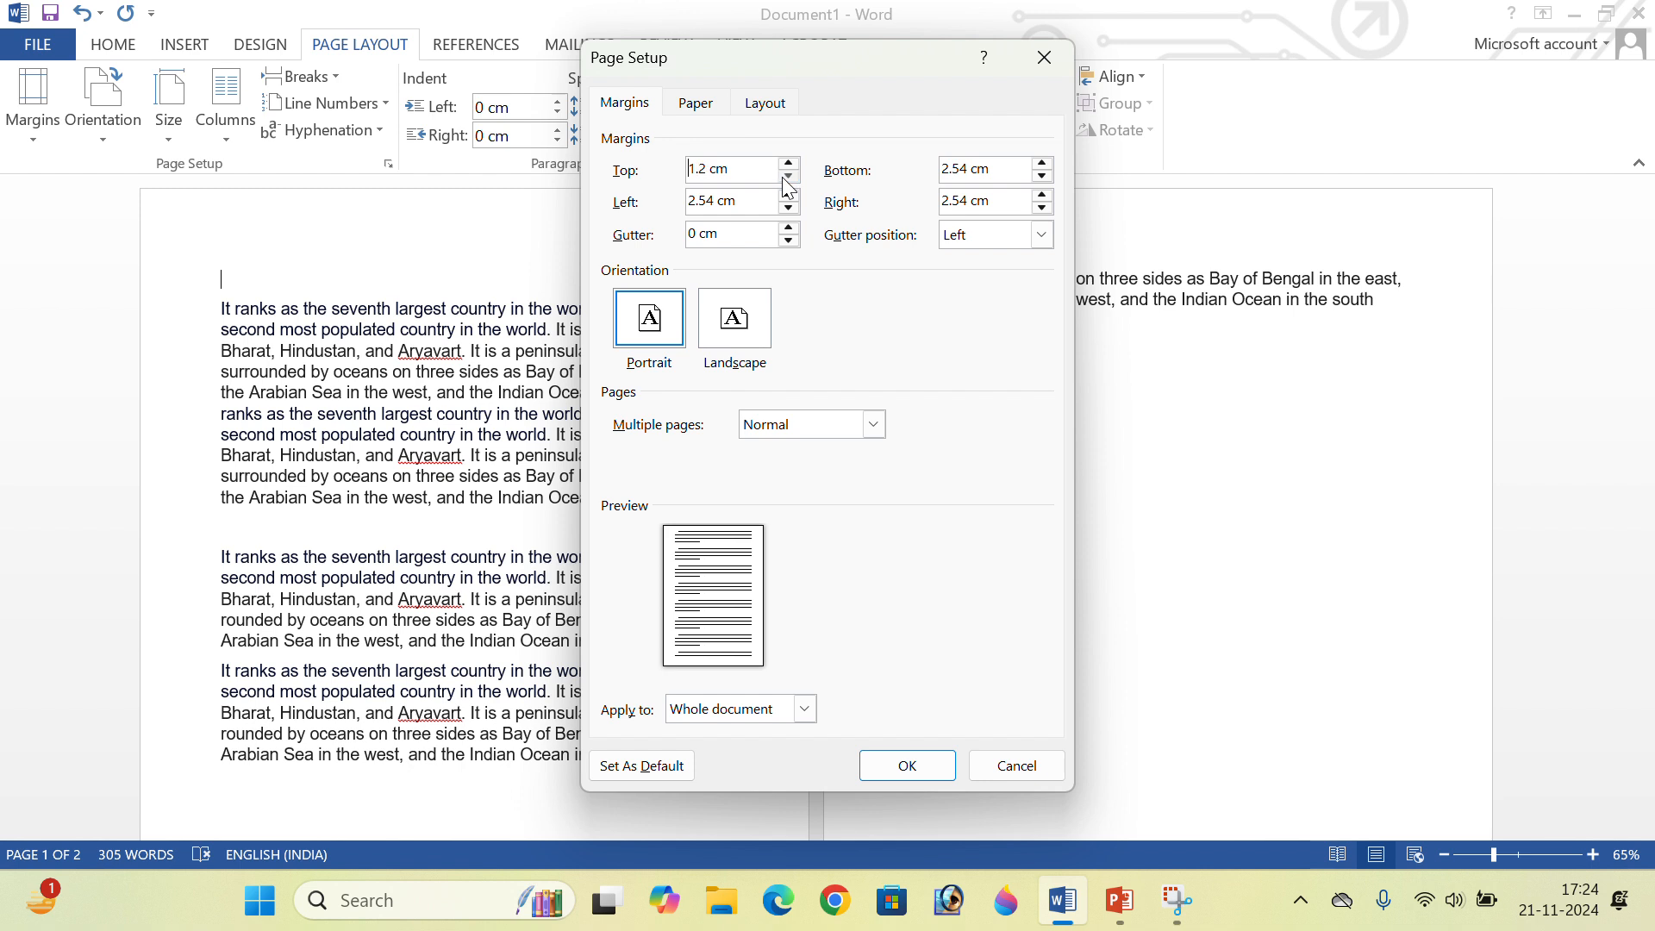
click(787, 176)
click(787, 177)
click(787, 177)
click(787, 176)
click(787, 177)
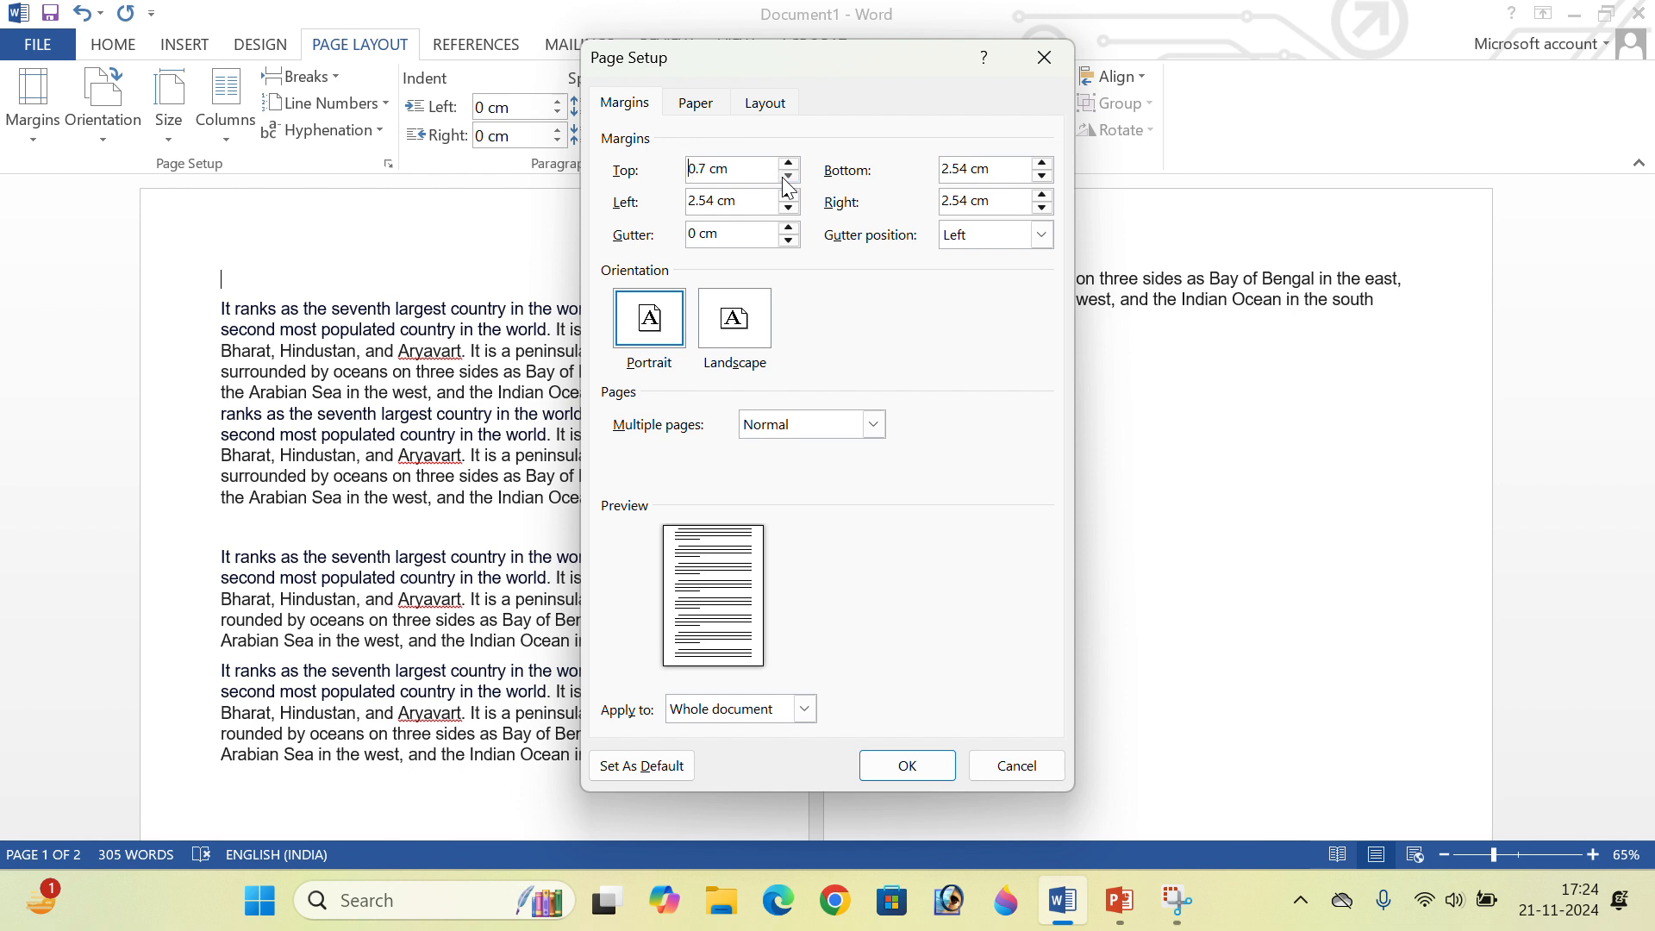
click(787, 177)
click(787, 177)
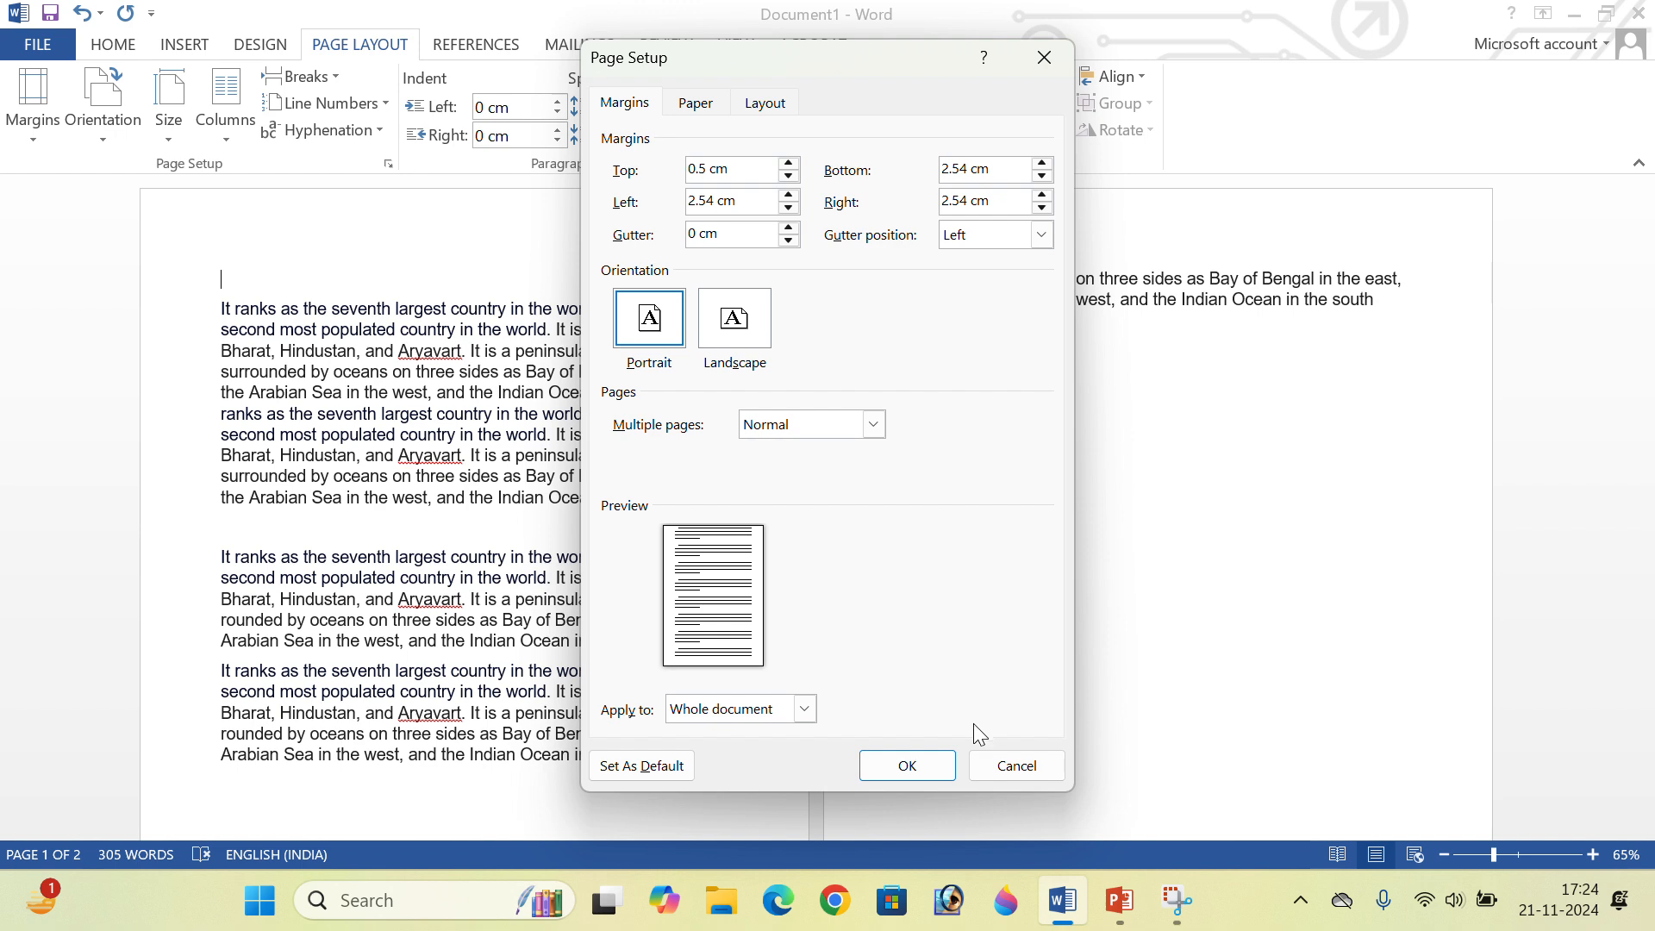
click(908, 766)
scroll(806, 350, down, 5)
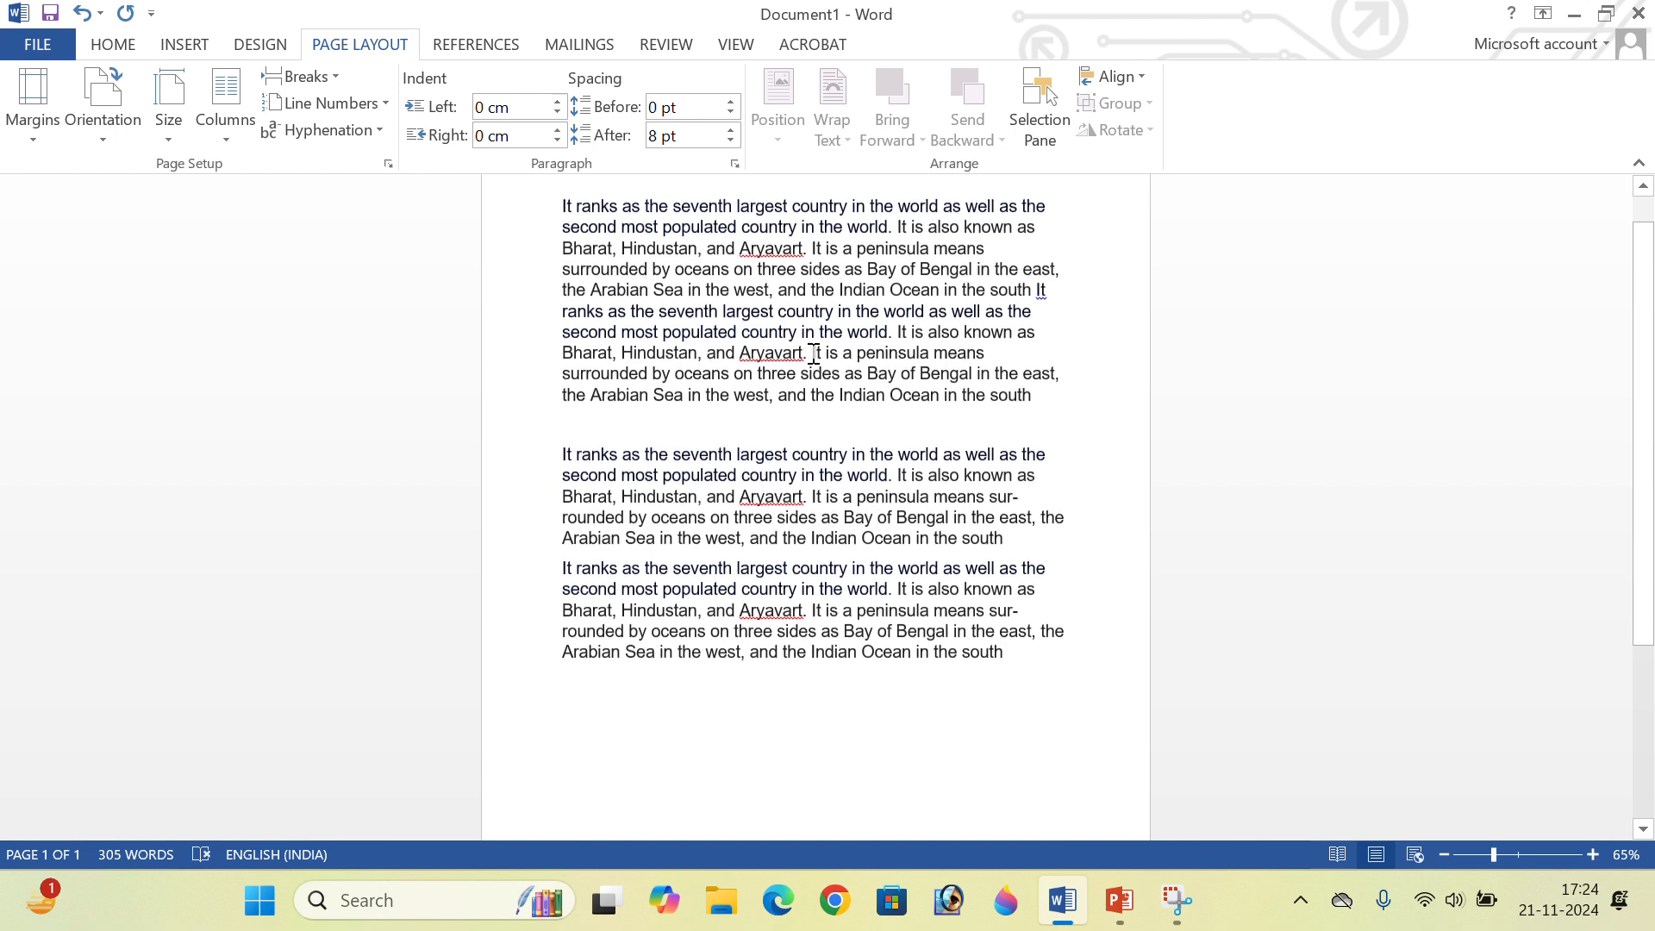
scroll(811, 422, up, 4)
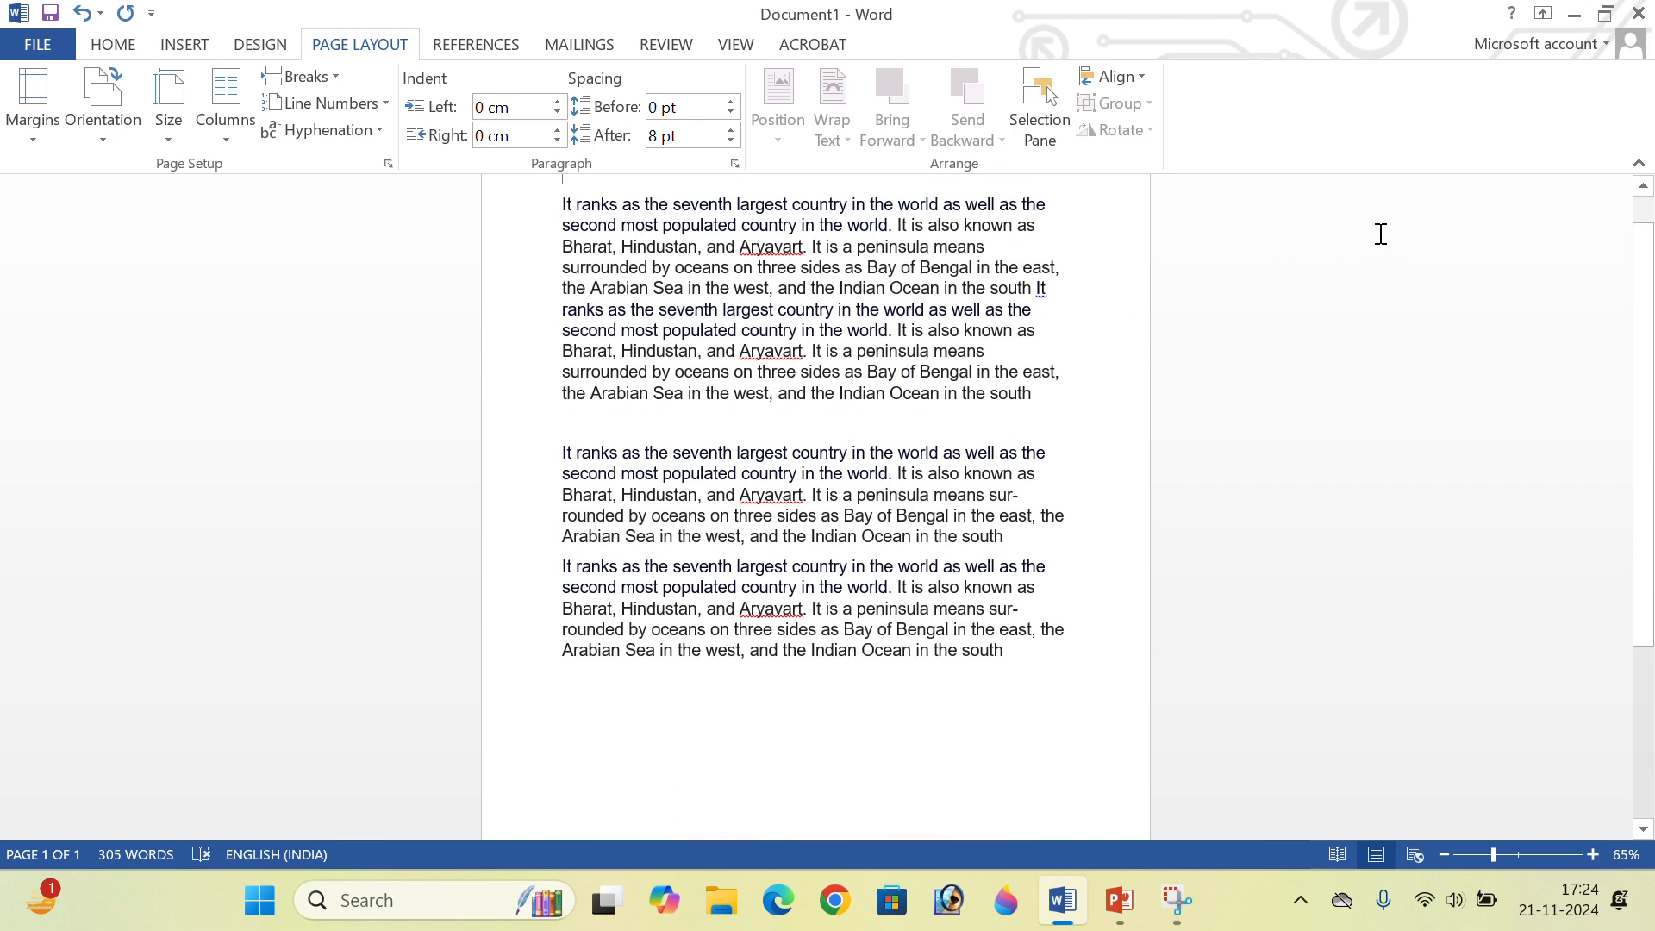
drag(1379, 226, 1381, 204)
click(1069, 386)
scroll(1069, 386, up, 1)
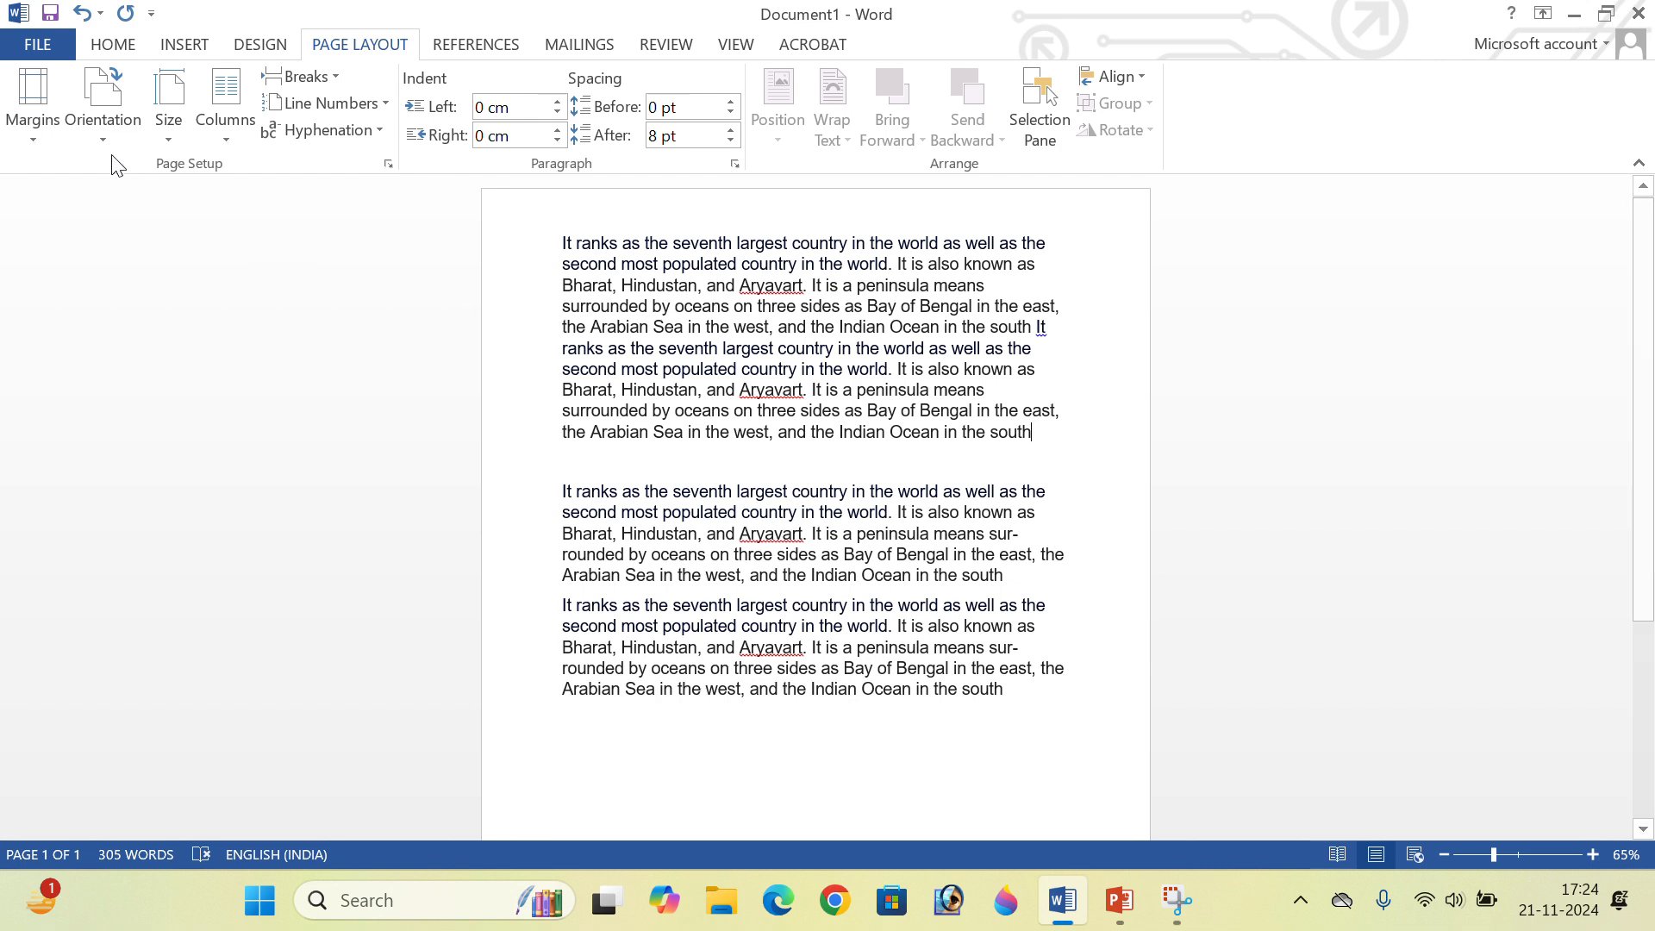
Set the custom left margin to 0.5 cm in the page setup.
click(28, 121)
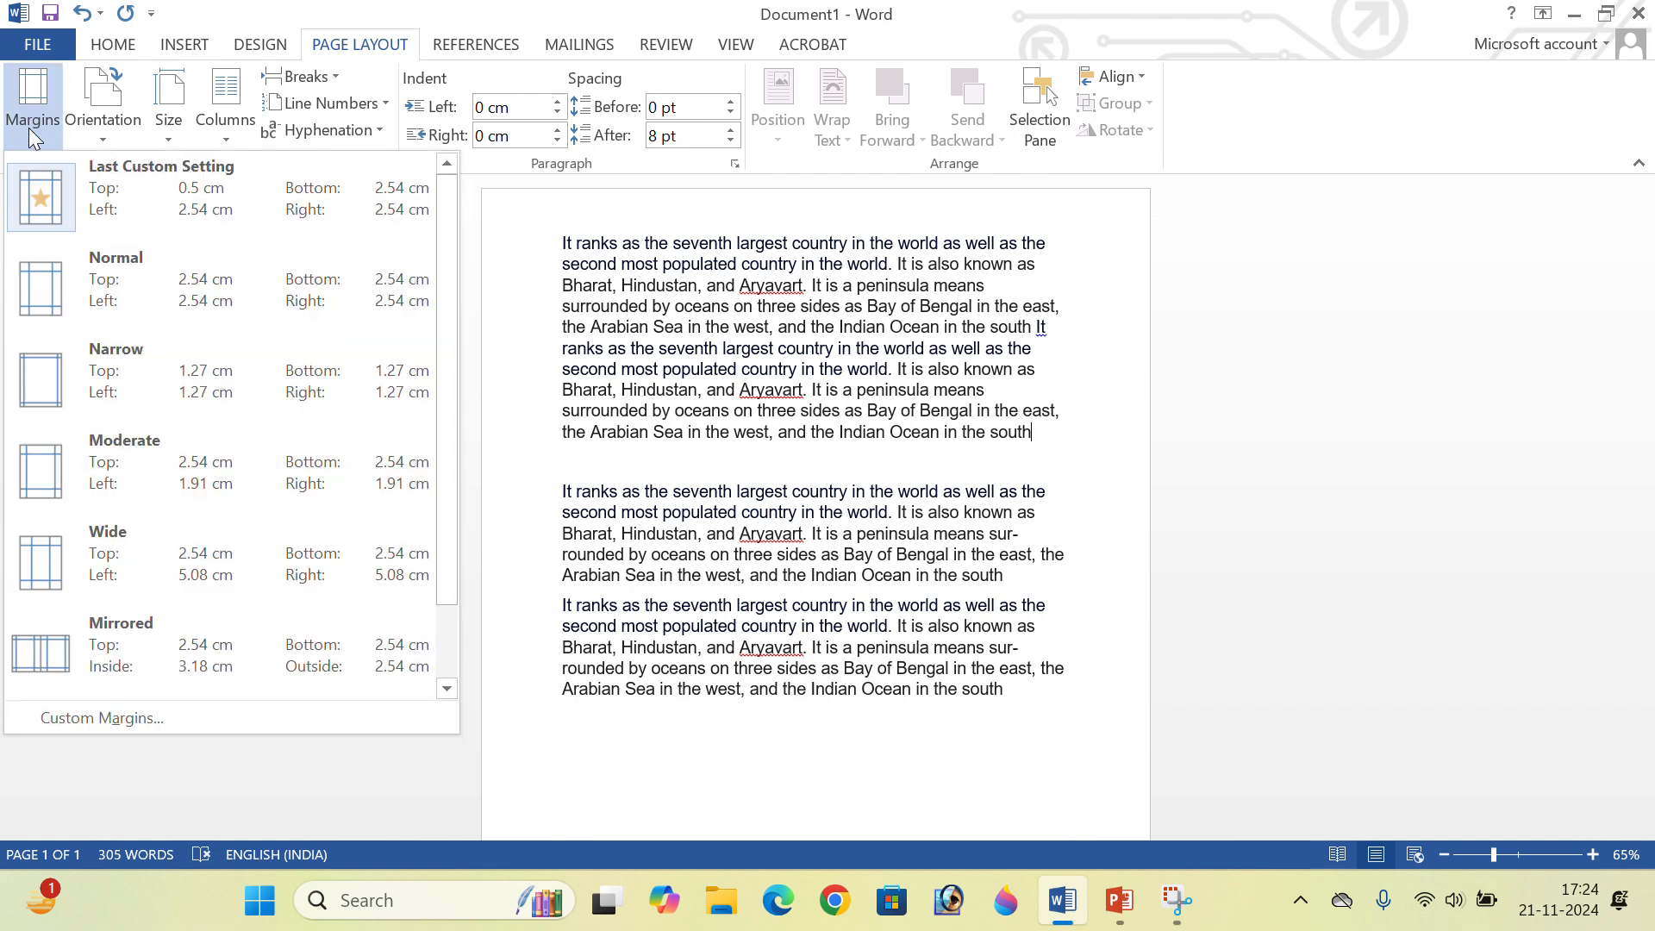
click(91, 717)
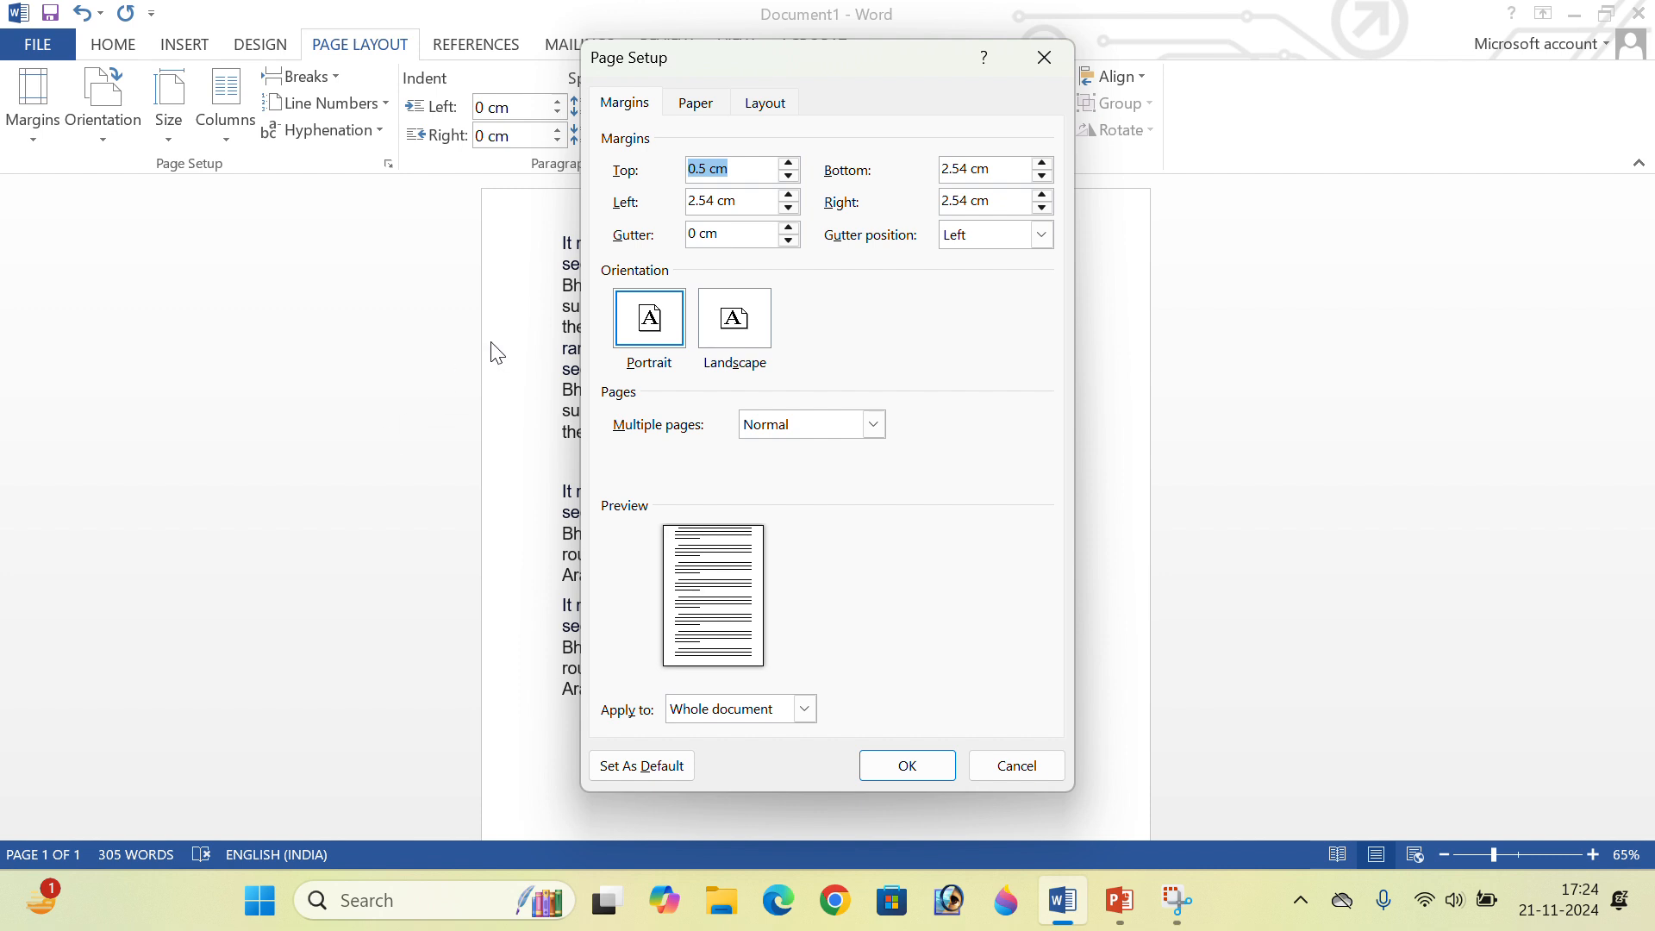
click(788, 207)
click(789, 208)
click(789, 208)
click(789, 195)
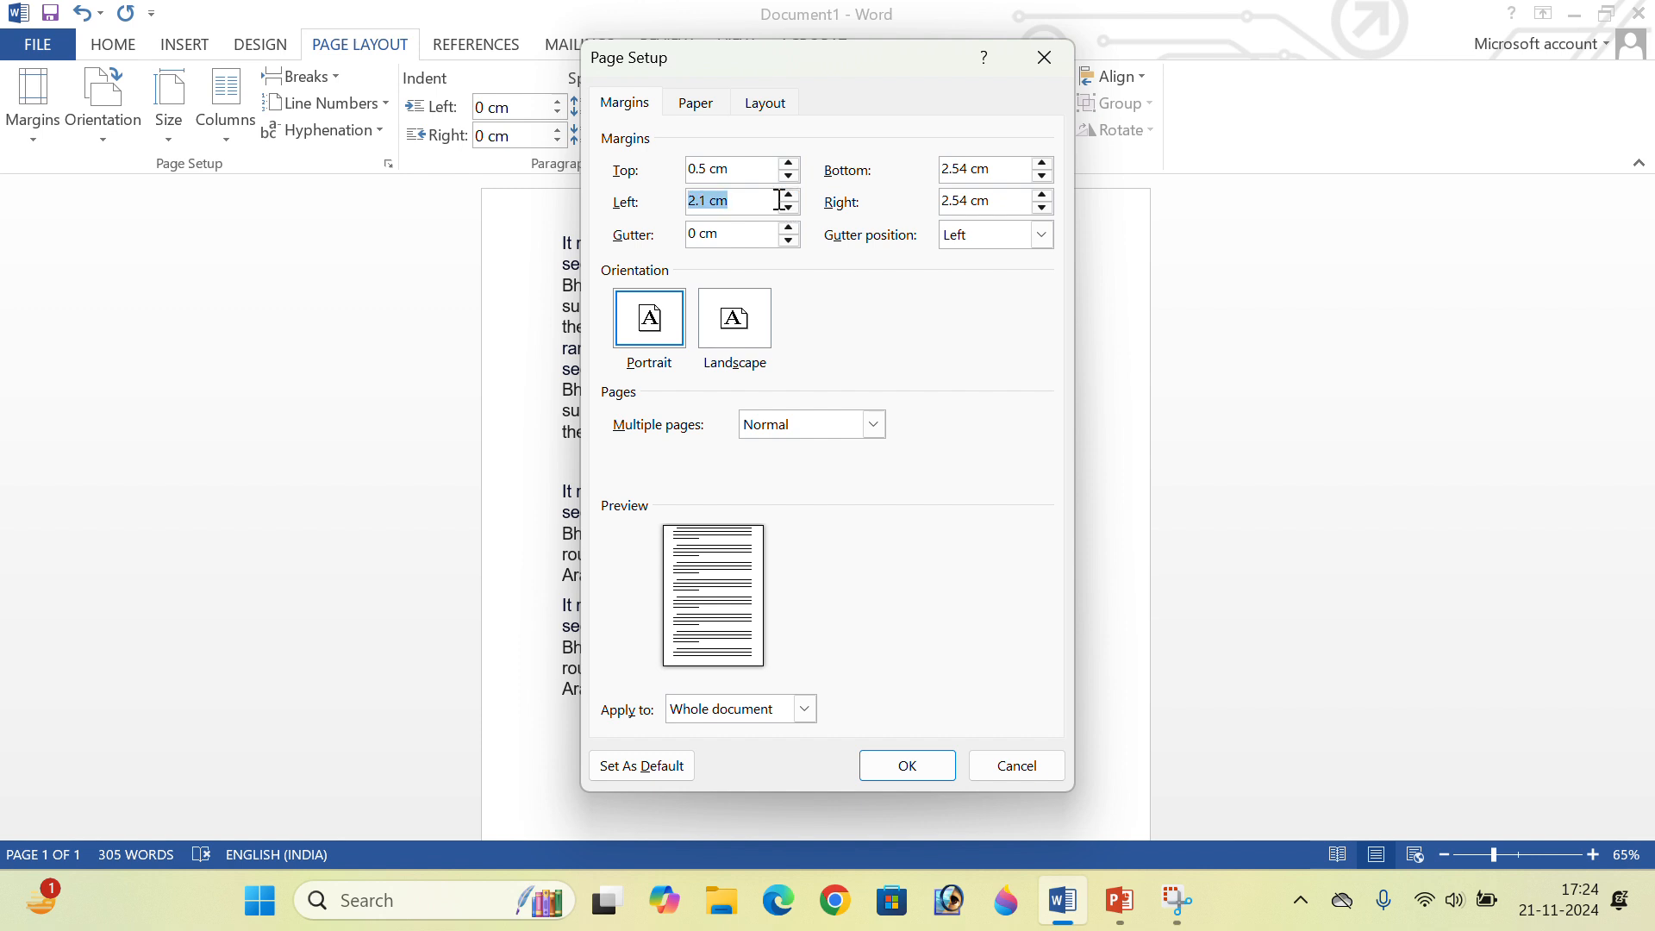
click(789, 195)
click(789, 207)
click(789, 208)
click(789, 208)
click(789, 208)
click(789, 207)
click(788, 207)
click(789, 208)
click(789, 208)
click(789, 208)
click(789, 208)
click(789, 208)
click(789, 208)
click(789, 208)
click(789, 208)
click(789, 208)
click(788, 208)
click(789, 208)
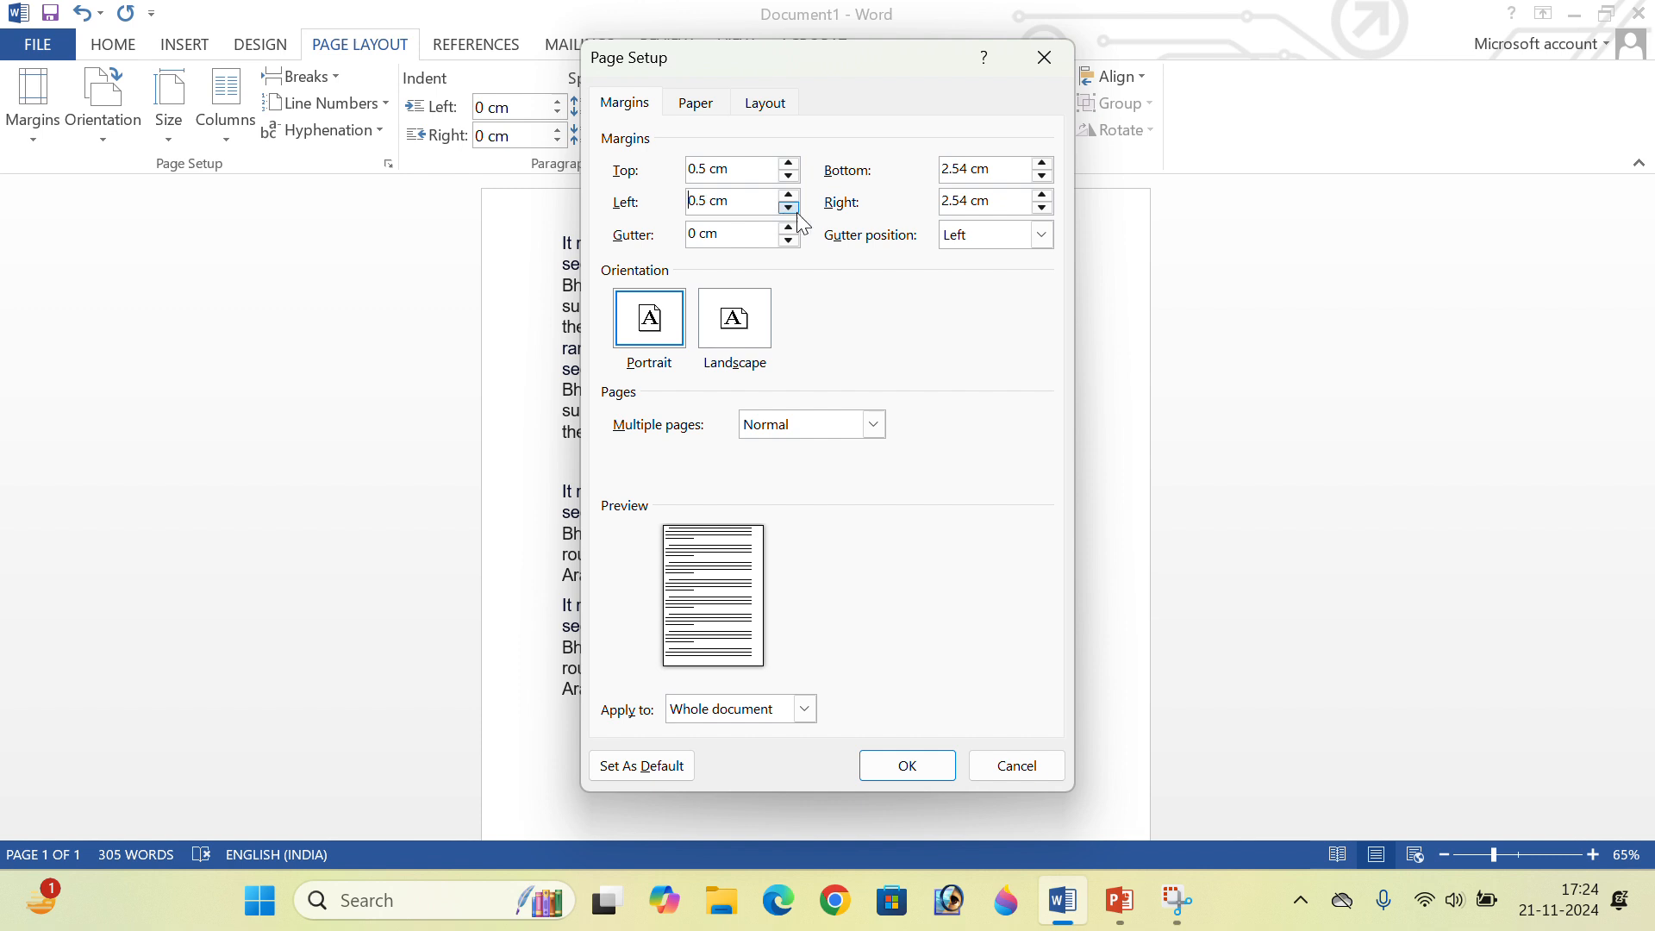
Reduce the bottom and right margins and apply the custom margins to the whole document.
click(1041, 176)
click(1041, 176)
click(1041, 207)
click(1042, 207)
click(1042, 208)
click(941, 769)
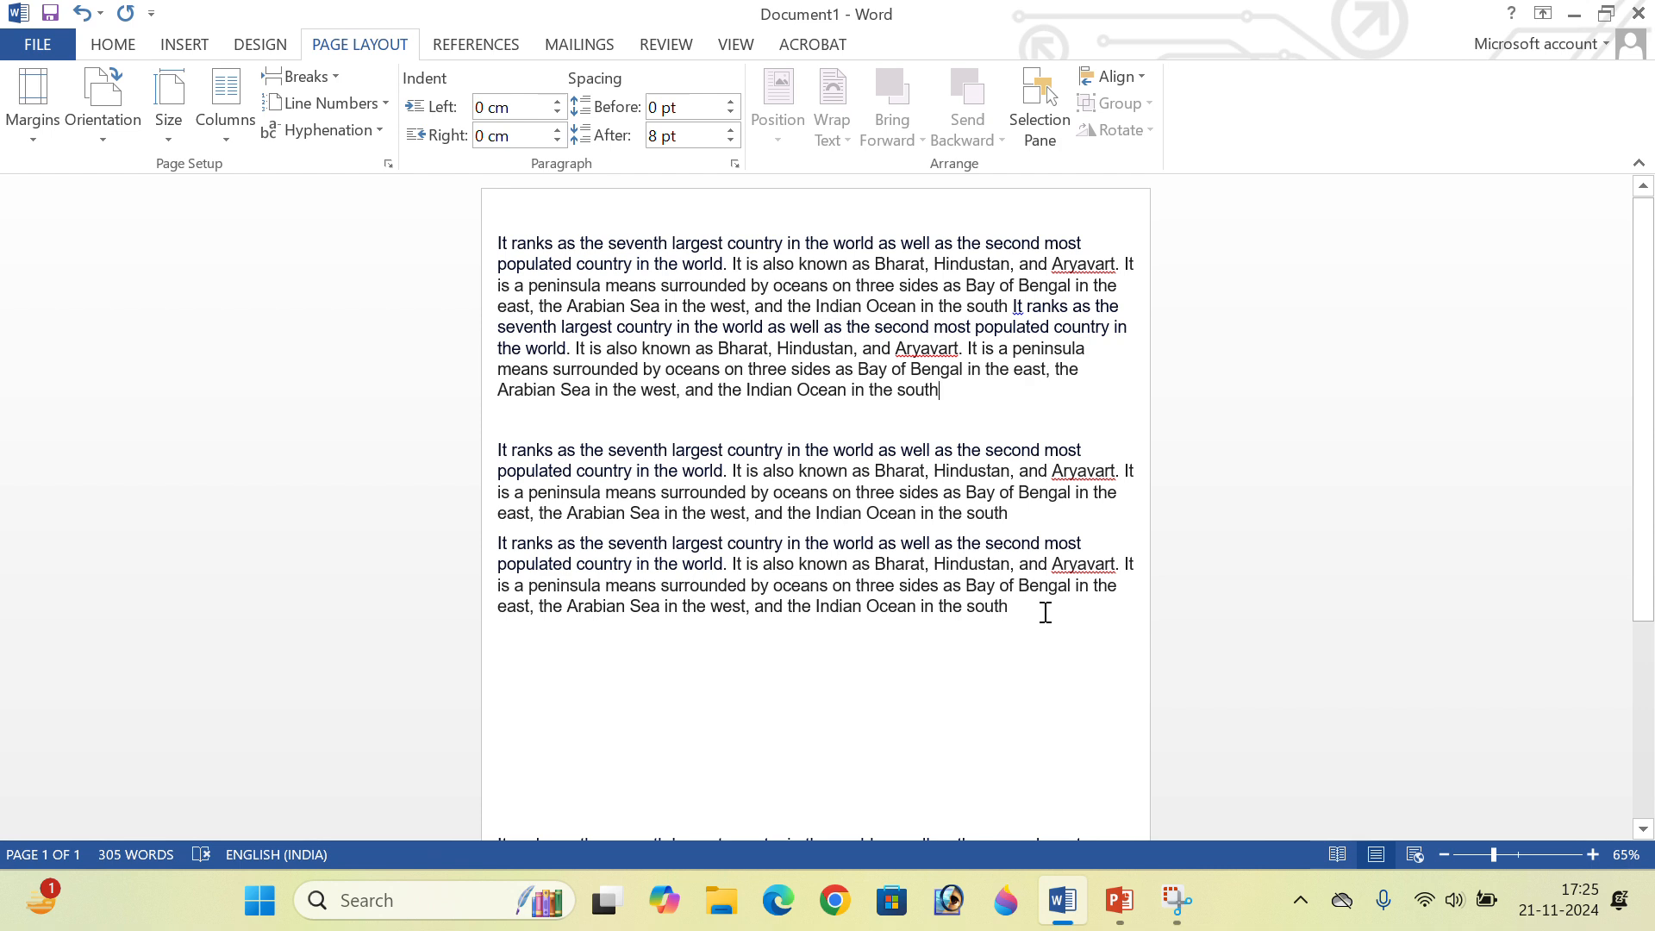
Change the document's page orientation to landscape.
scroll(957, 654, down, 5)
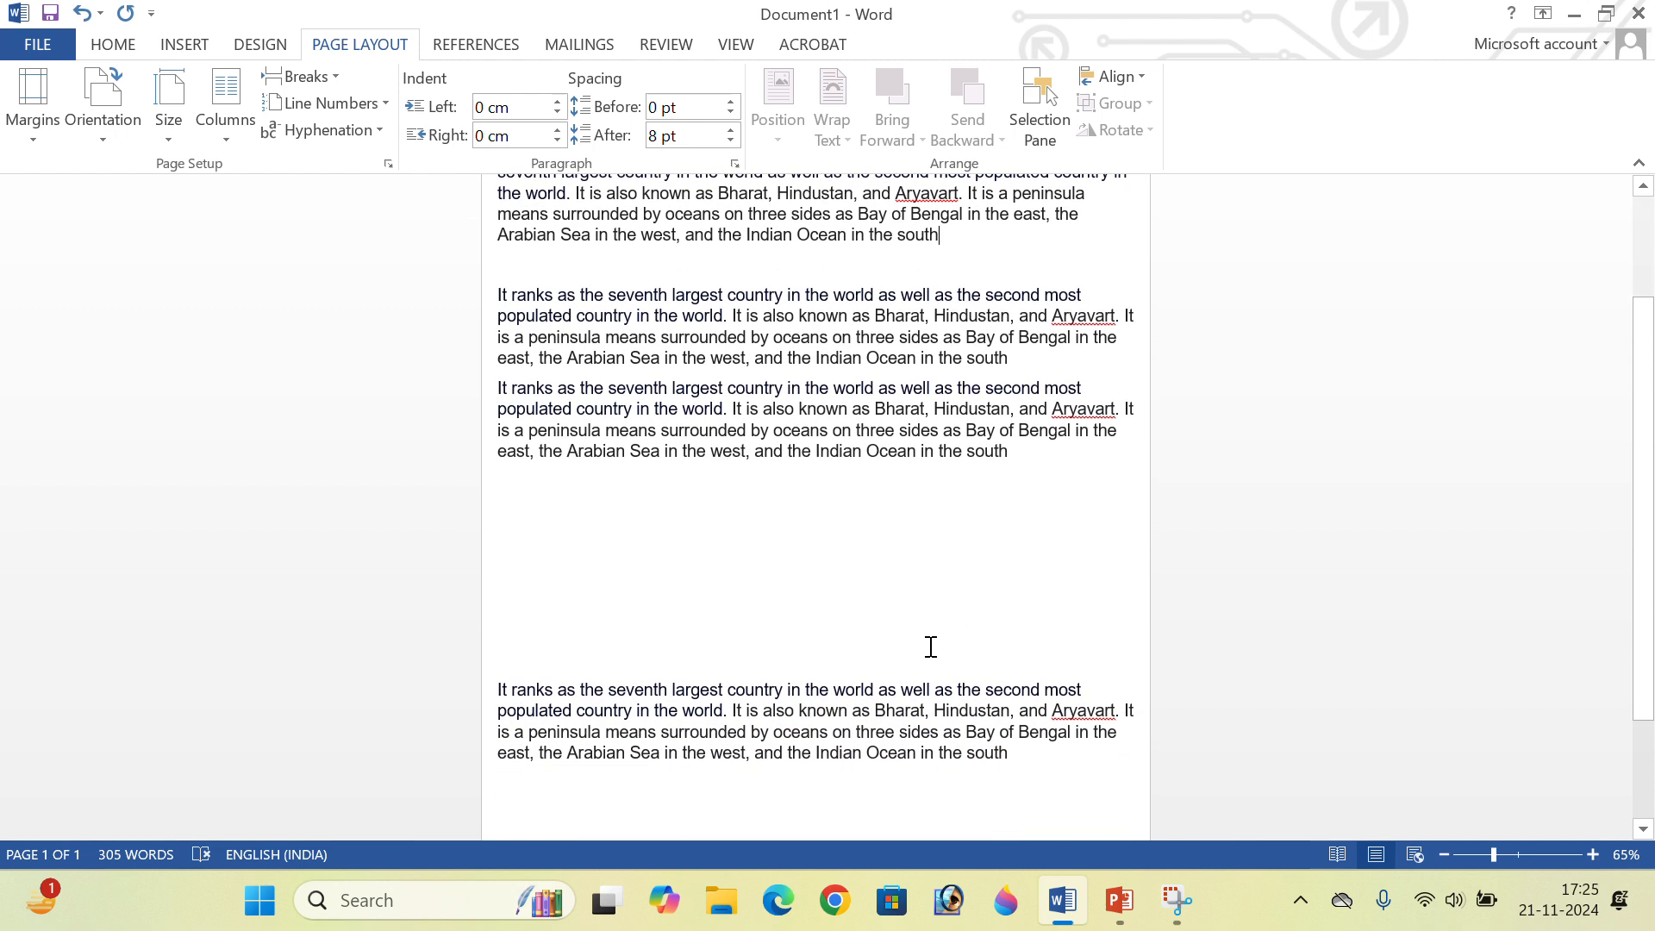
scroll(930, 647, up, 5)
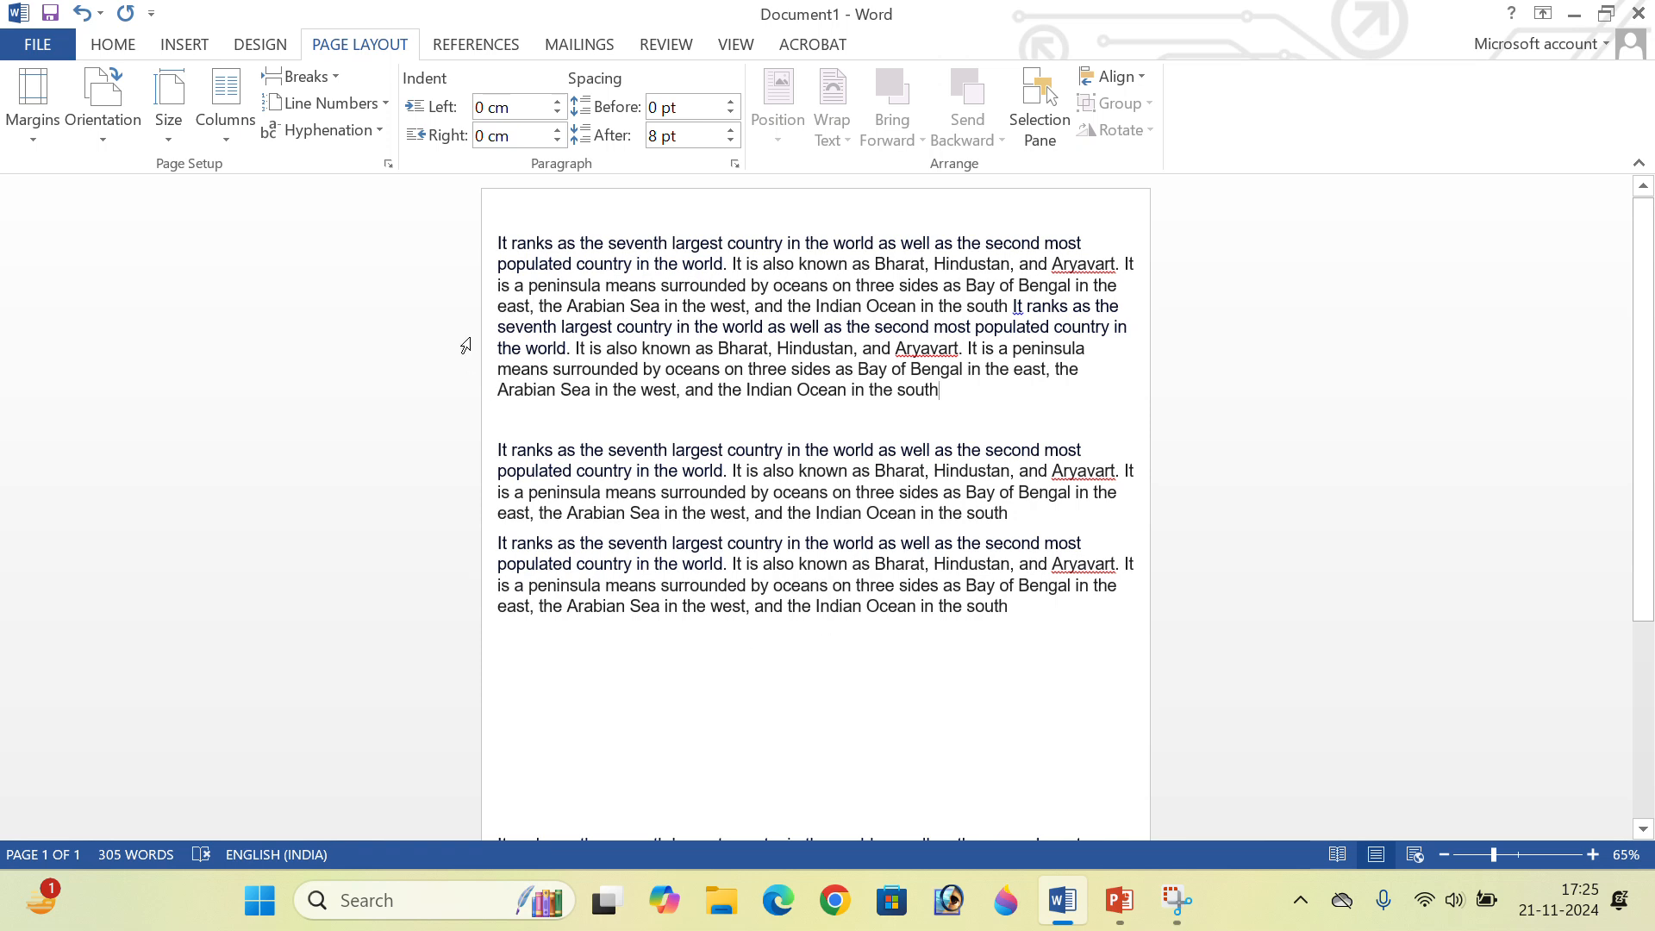
click(107, 120)
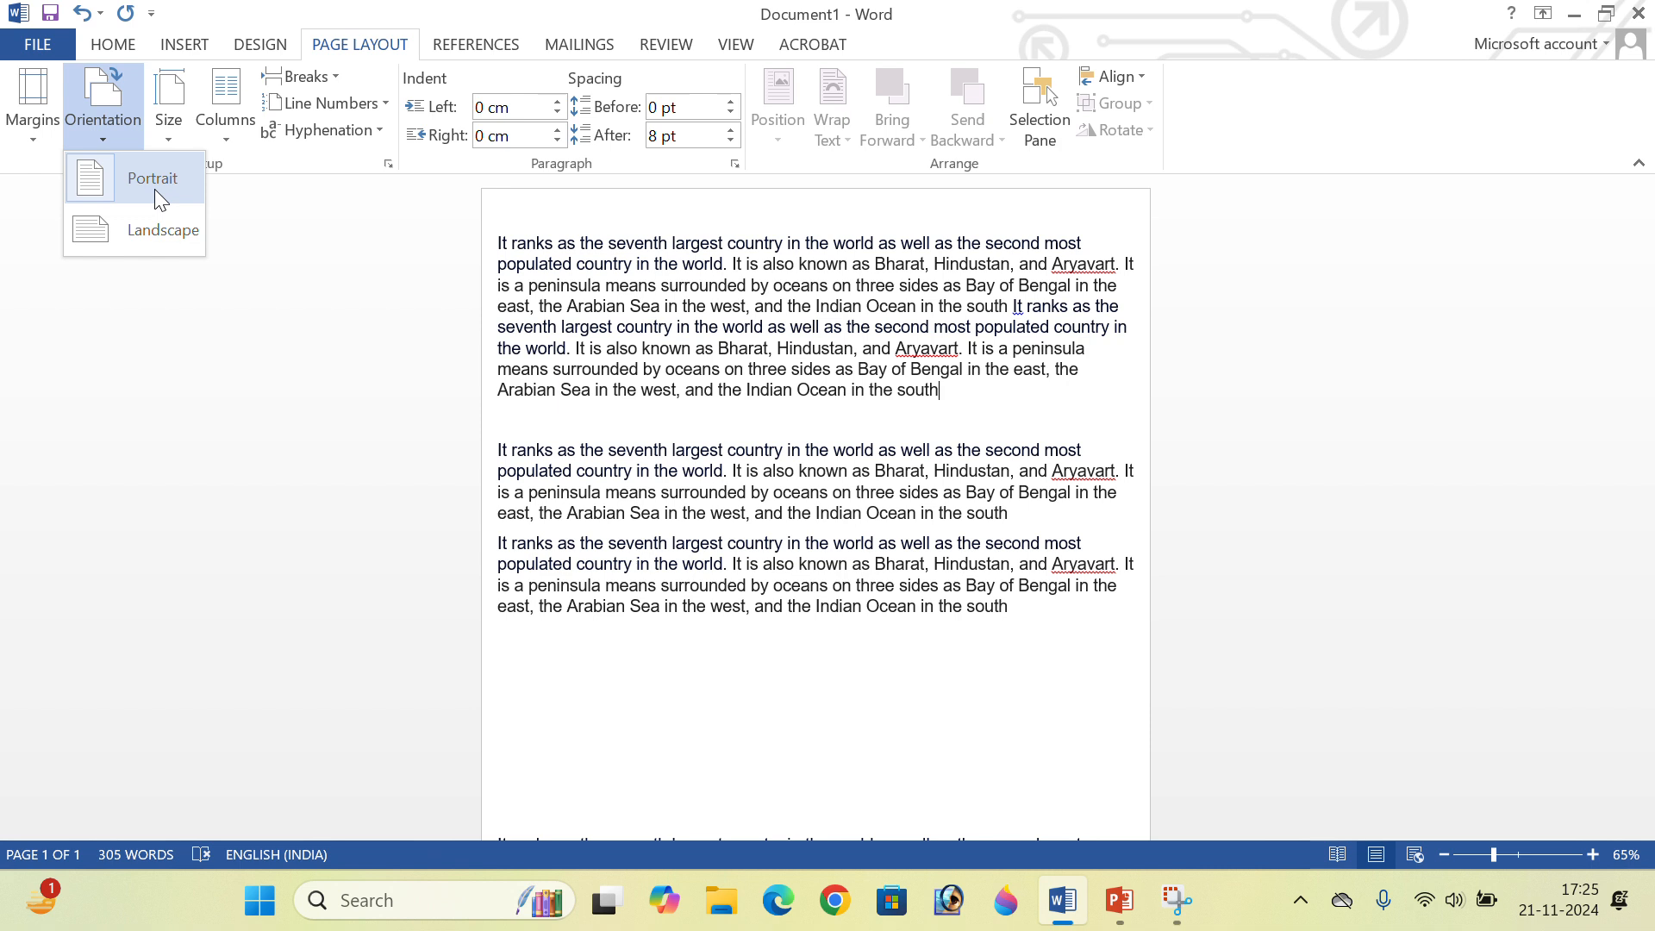
click(157, 238)
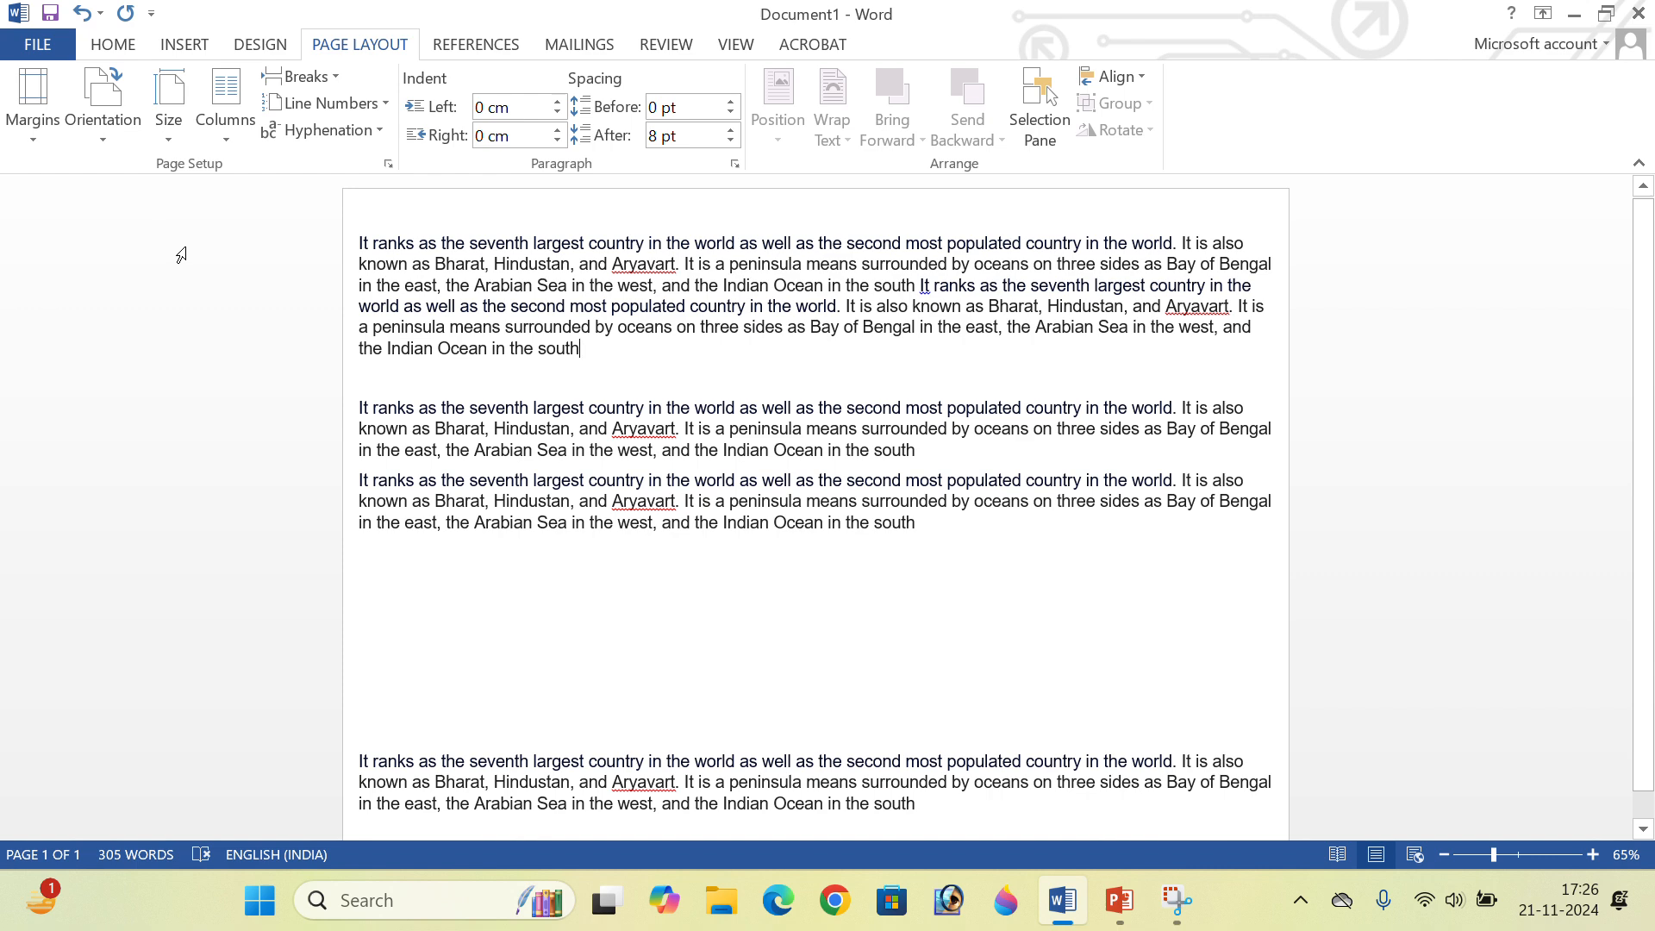
Return the document's page orientation to portrait.
scroll(216, 293, down, 1)
scroll(268, 358, up, 1)
click(121, 104)
click(129, 174)
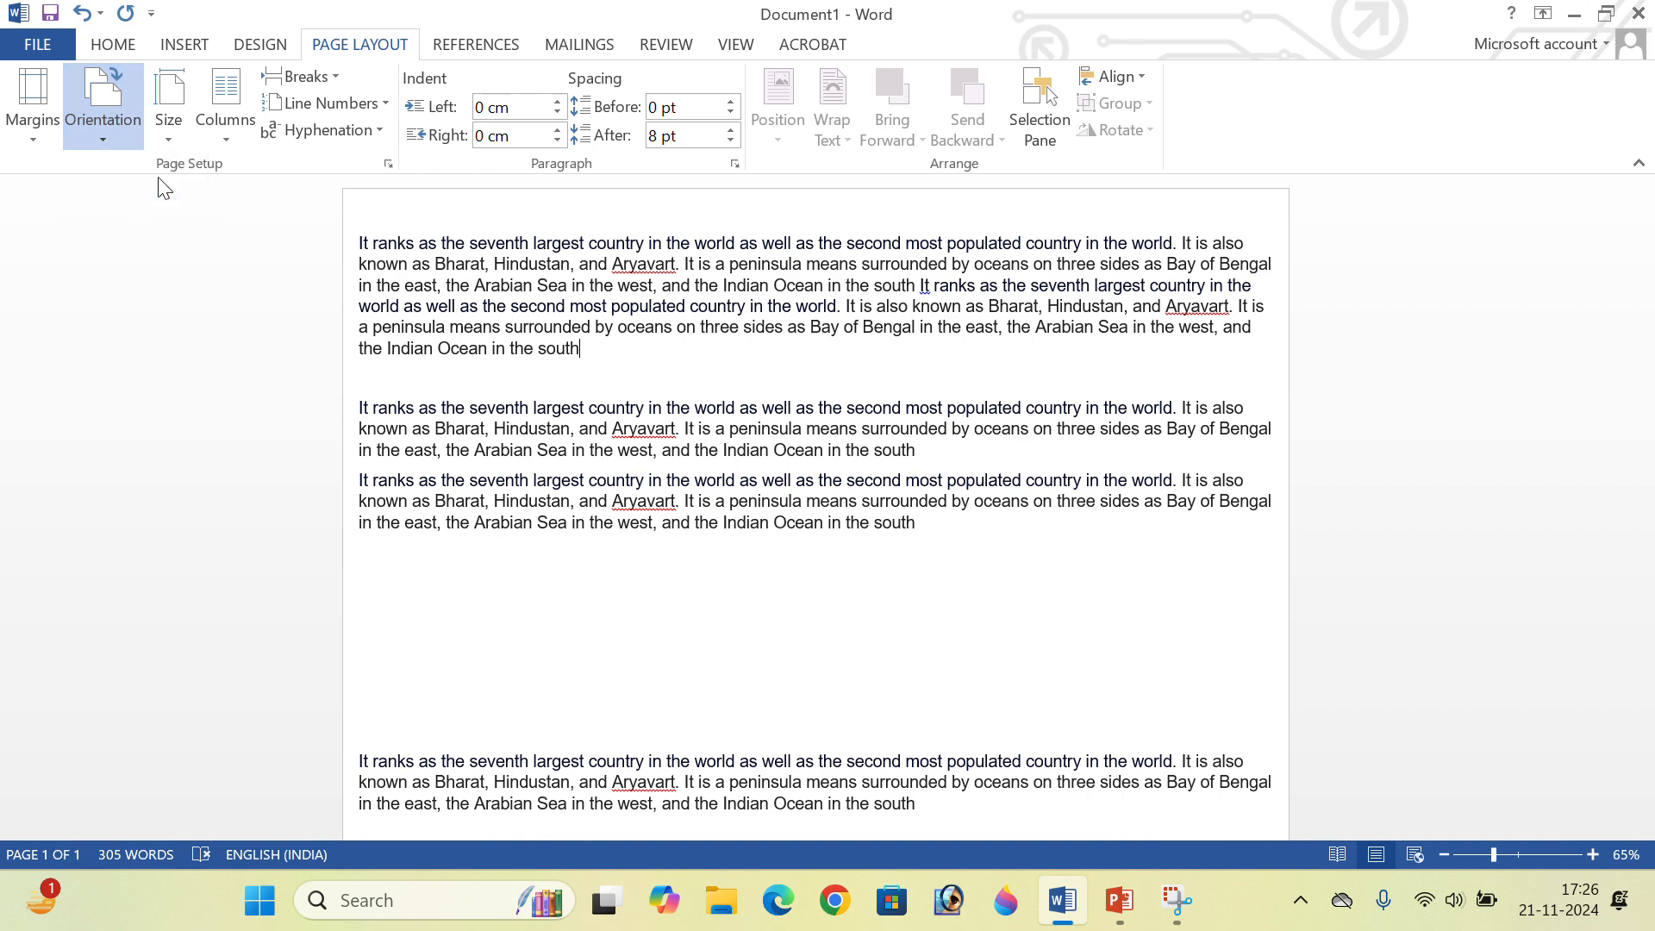
Switch the pages to landscape once more and restore the portrait orientation.
scroll(616, 414, down, 5)
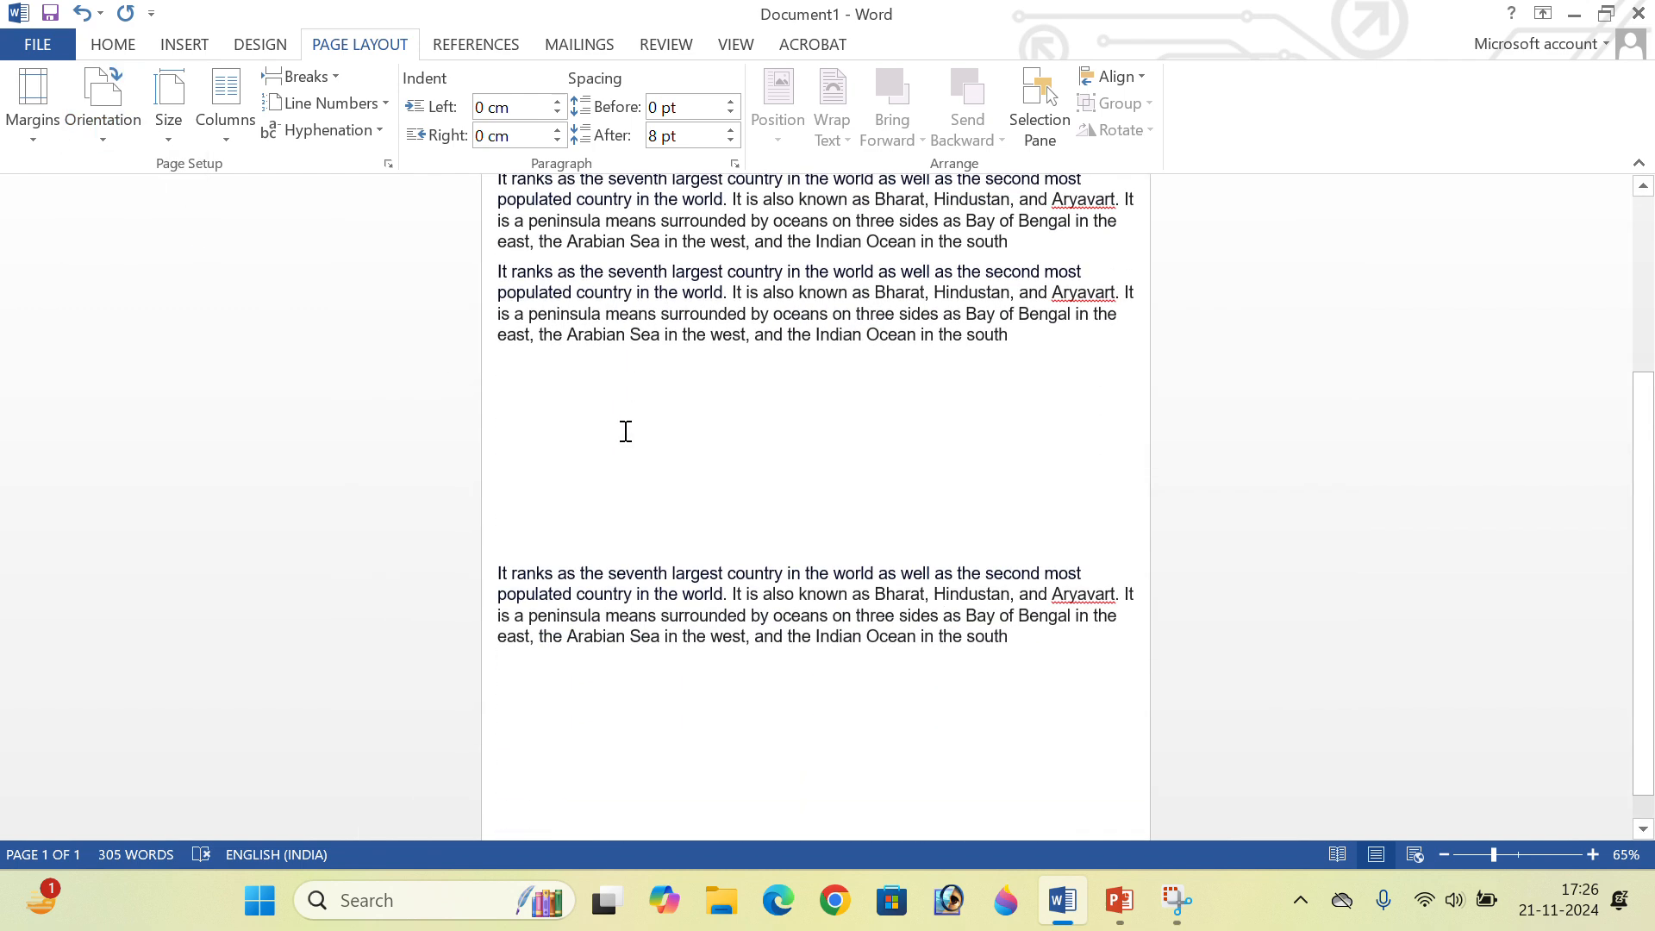
scroll(620, 429, up, 4)
scroll(624, 431, up, 2)
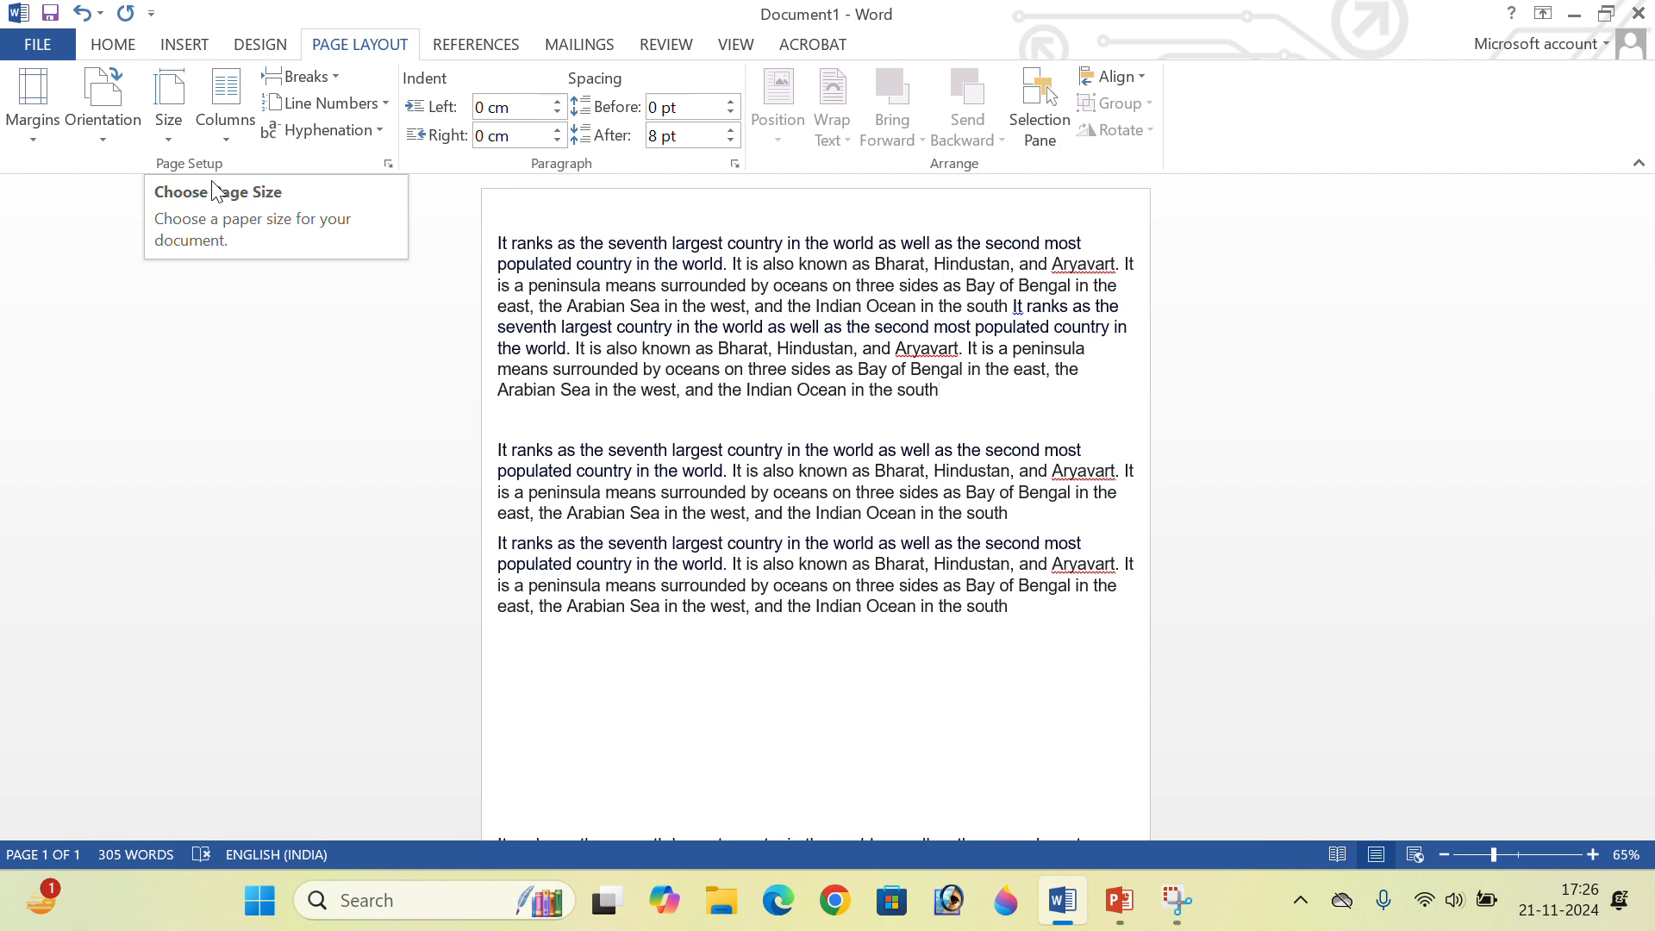
click(102, 120)
click(152, 231)
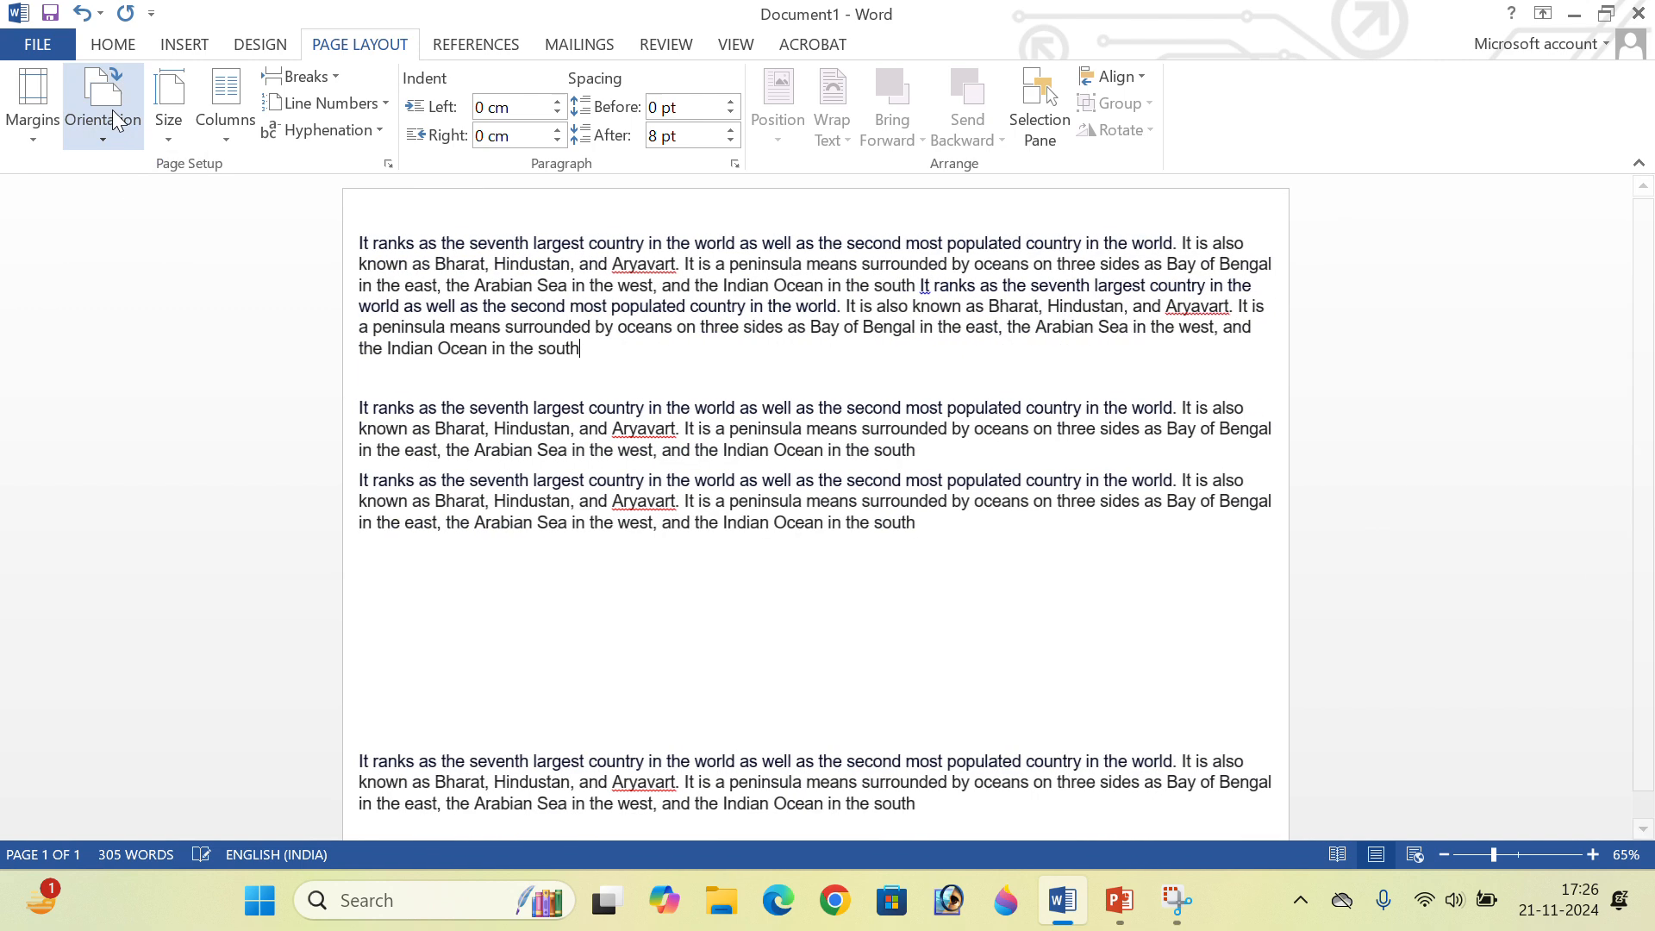
click(122, 129)
click(121, 178)
Examine the list of preset paper sizes and the Paper and Layout settings in Page Setup.
click(166, 127)
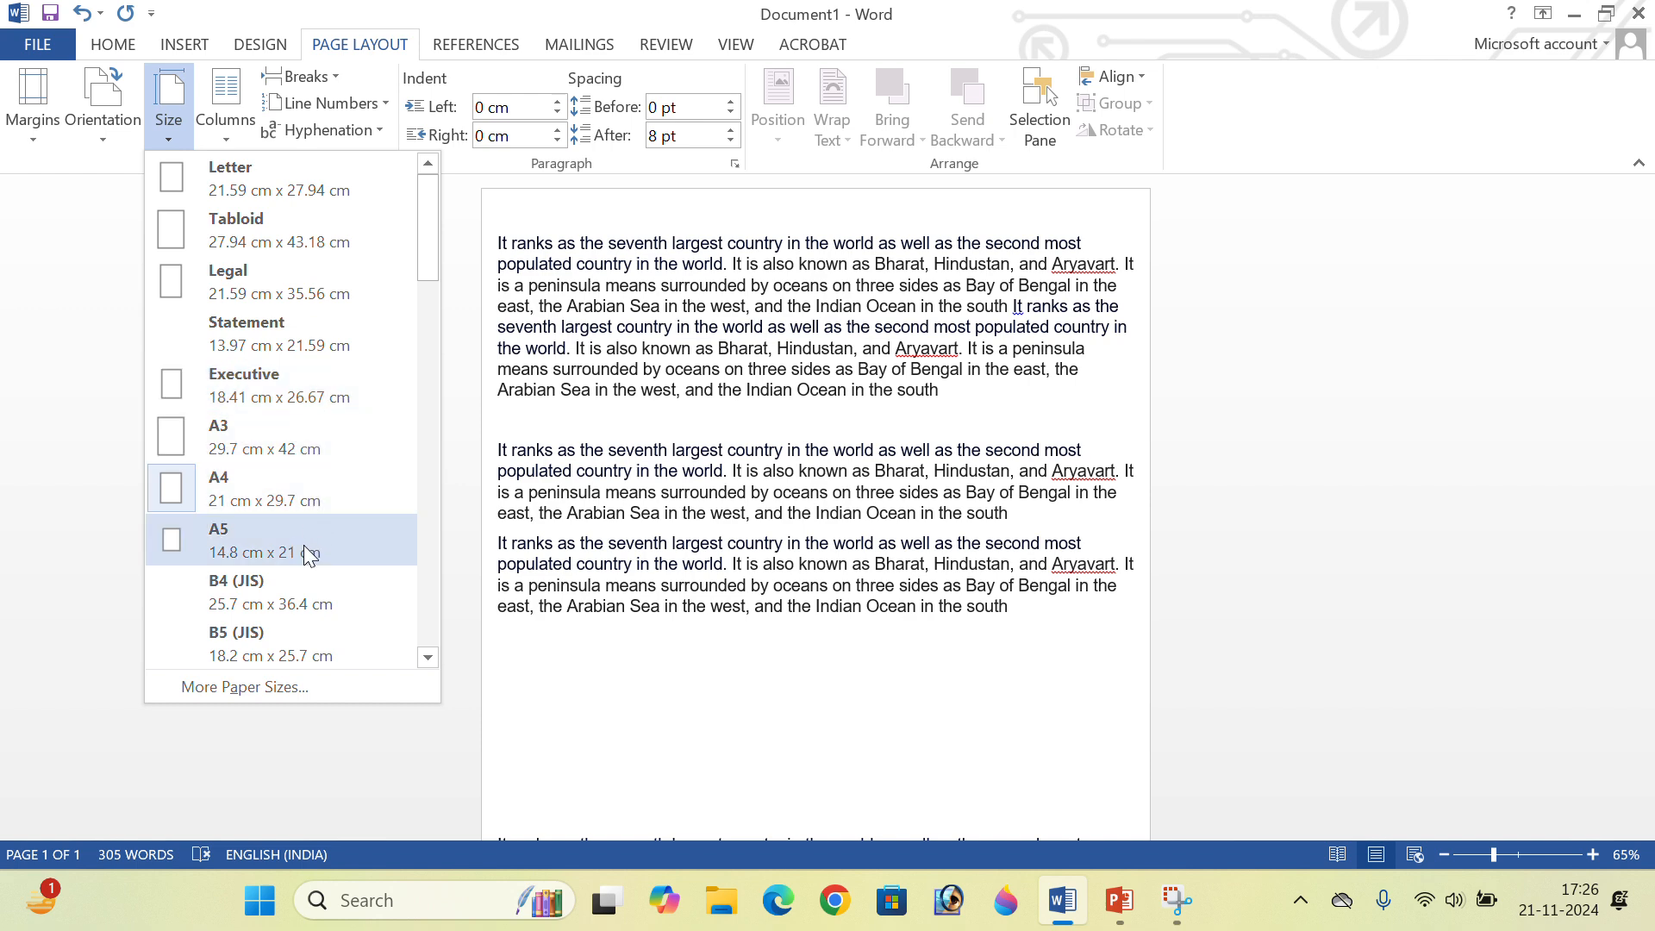
click(327, 686)
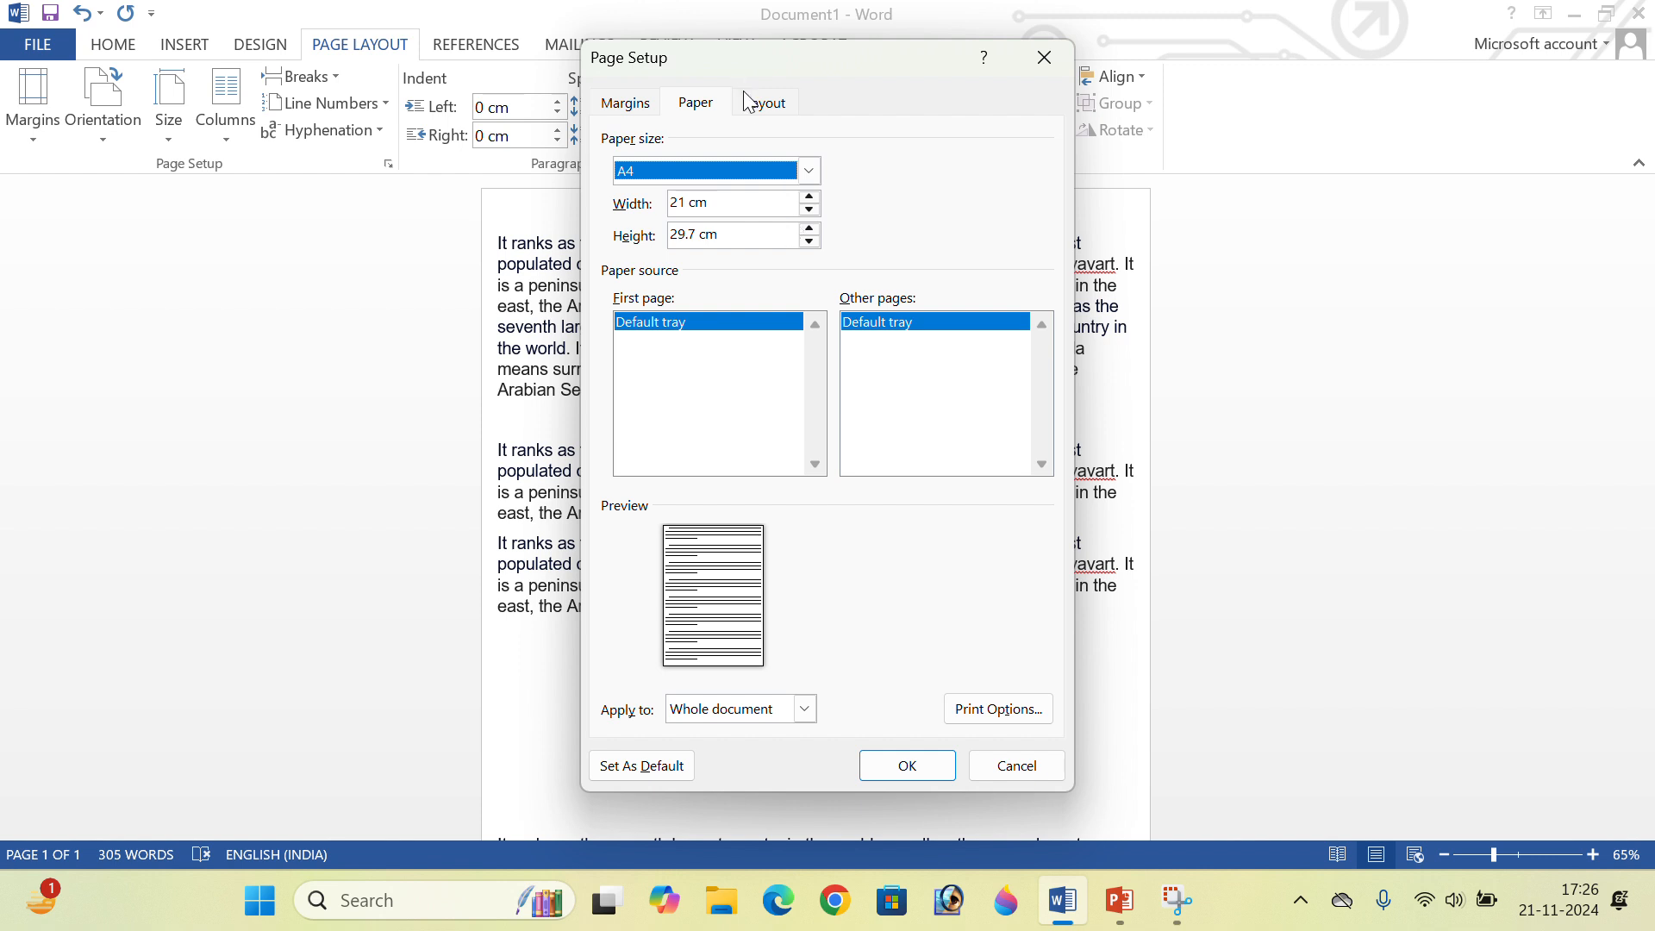
click(770, 104)
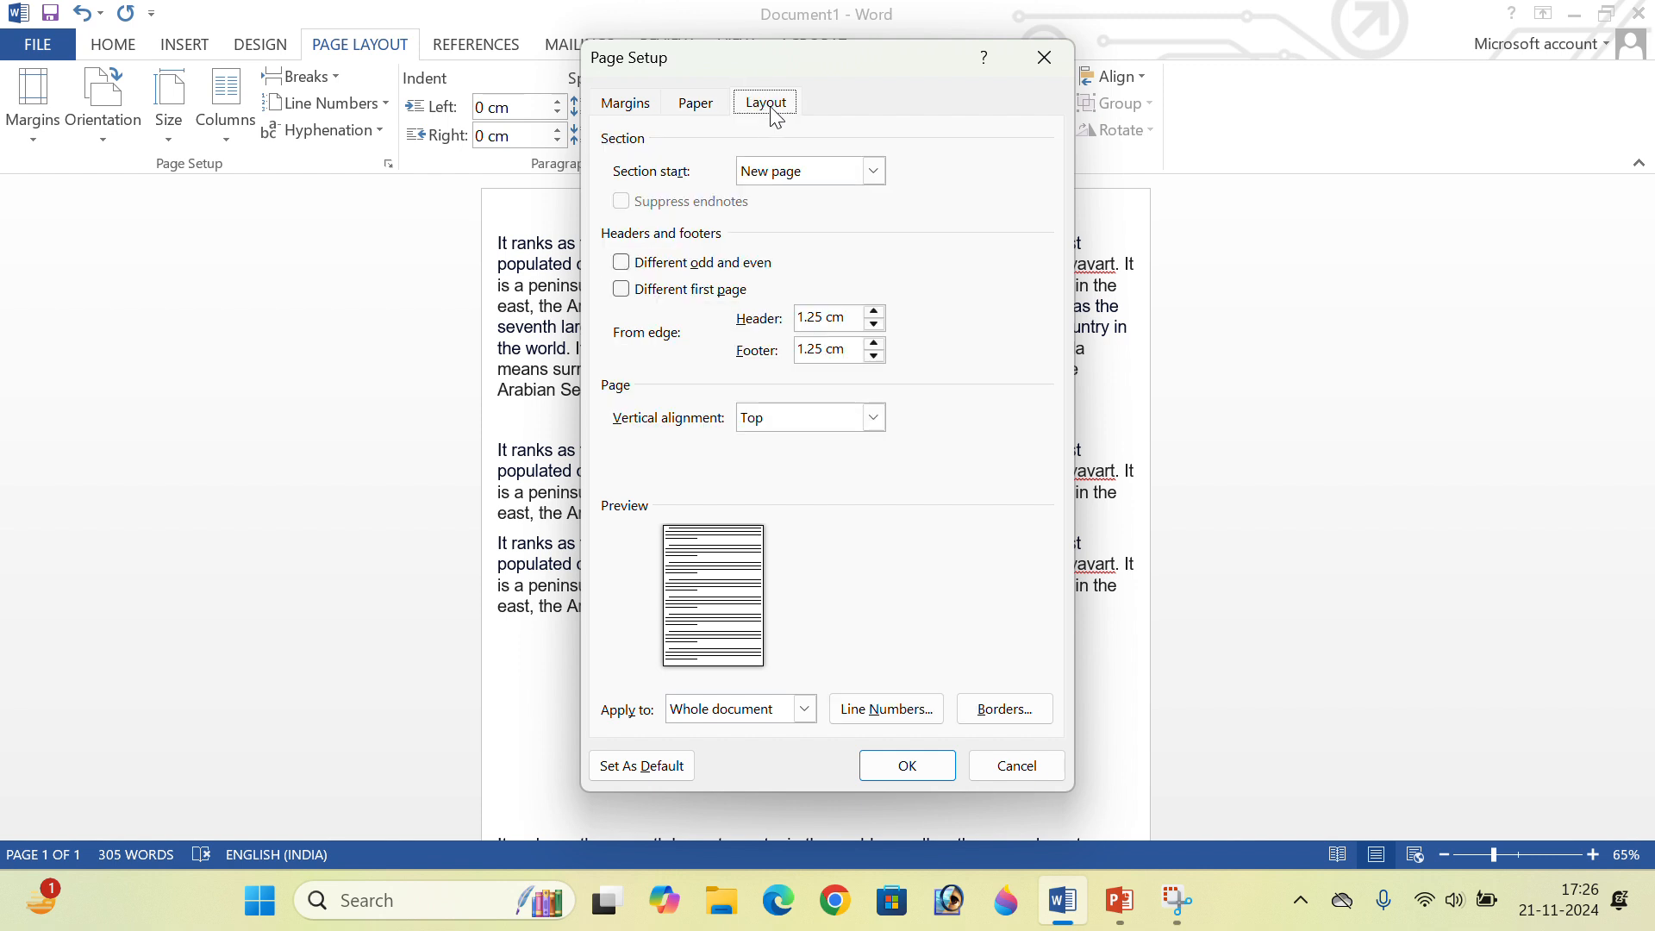
click(1054, 59)
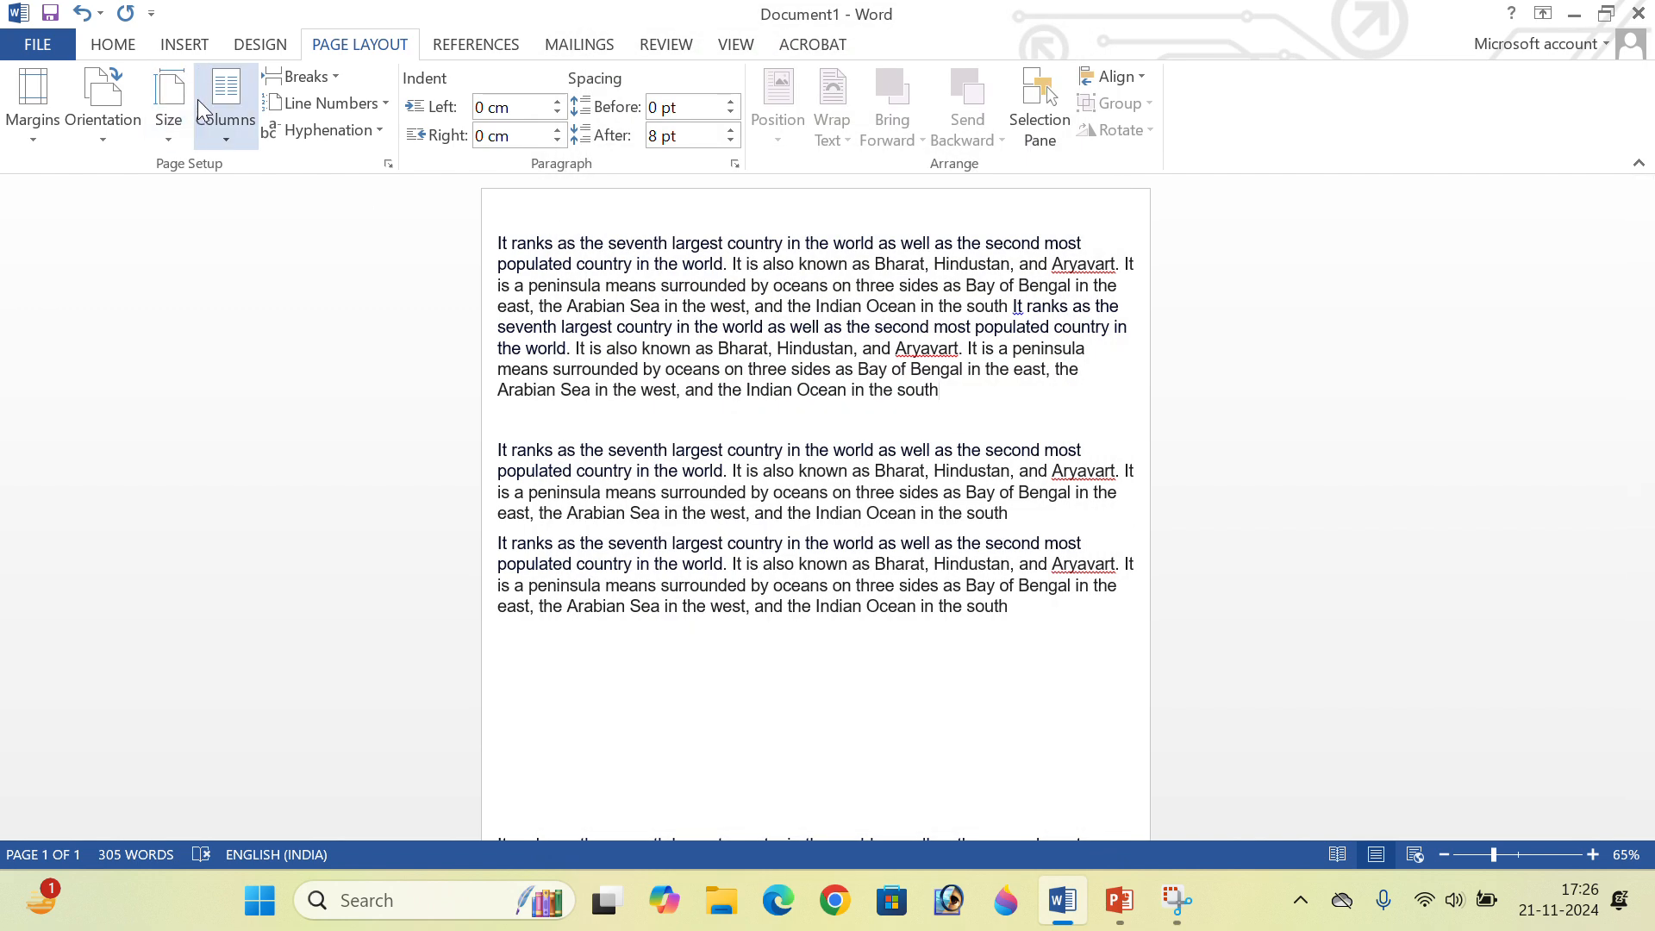
click(176, 132)
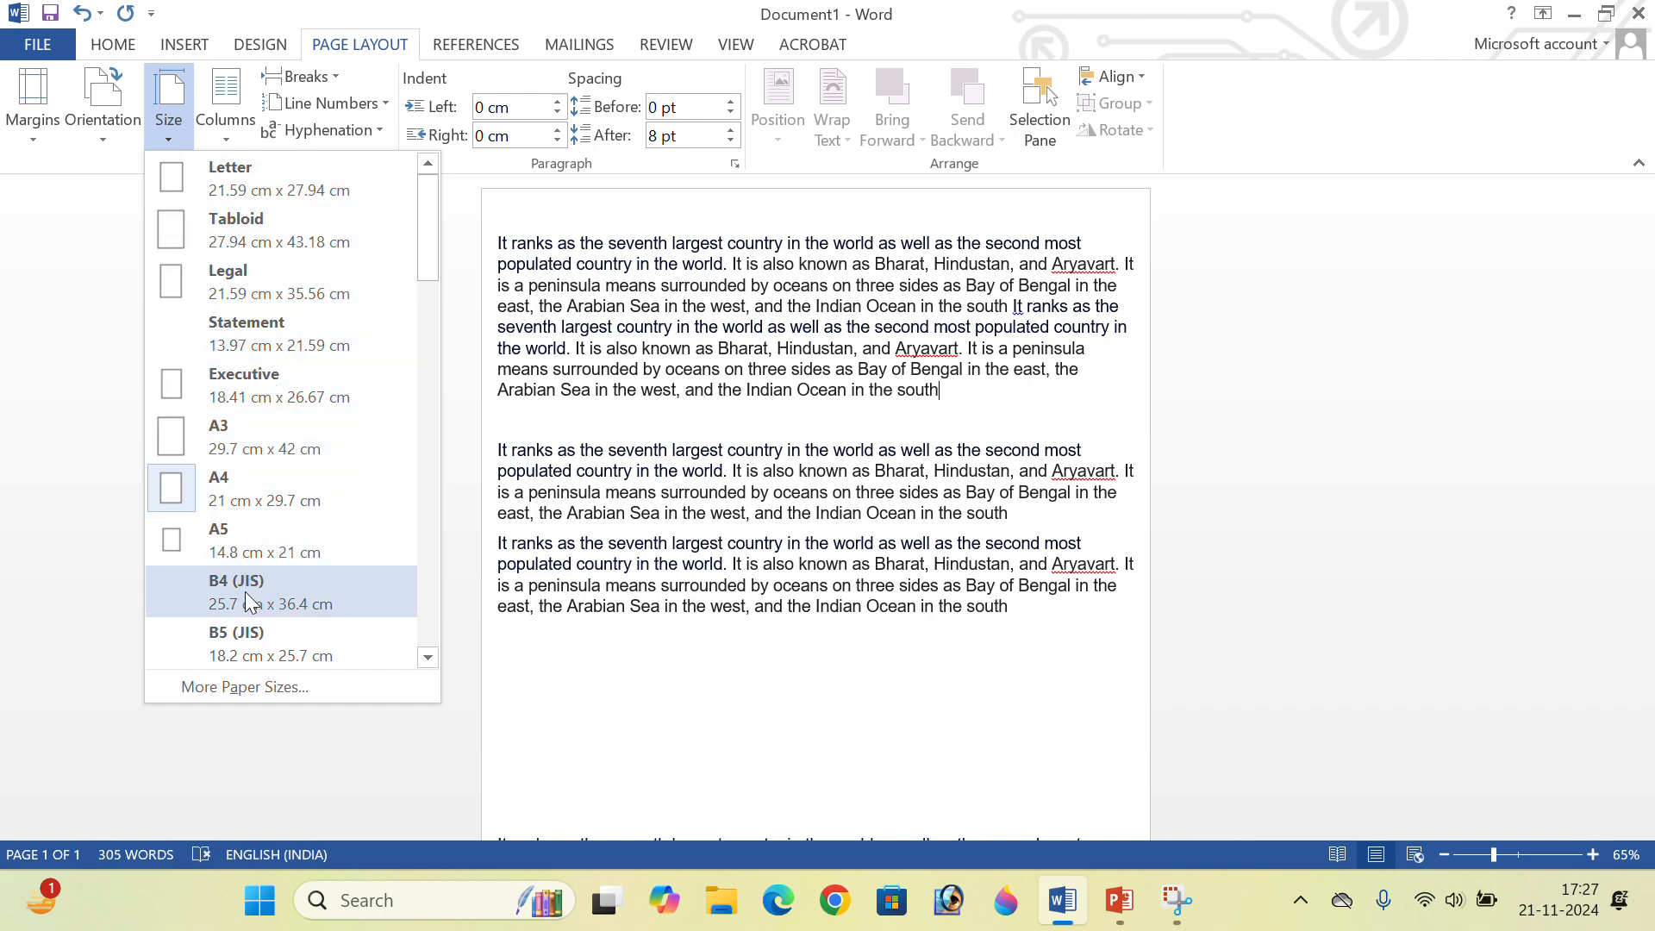
click(256, 688)
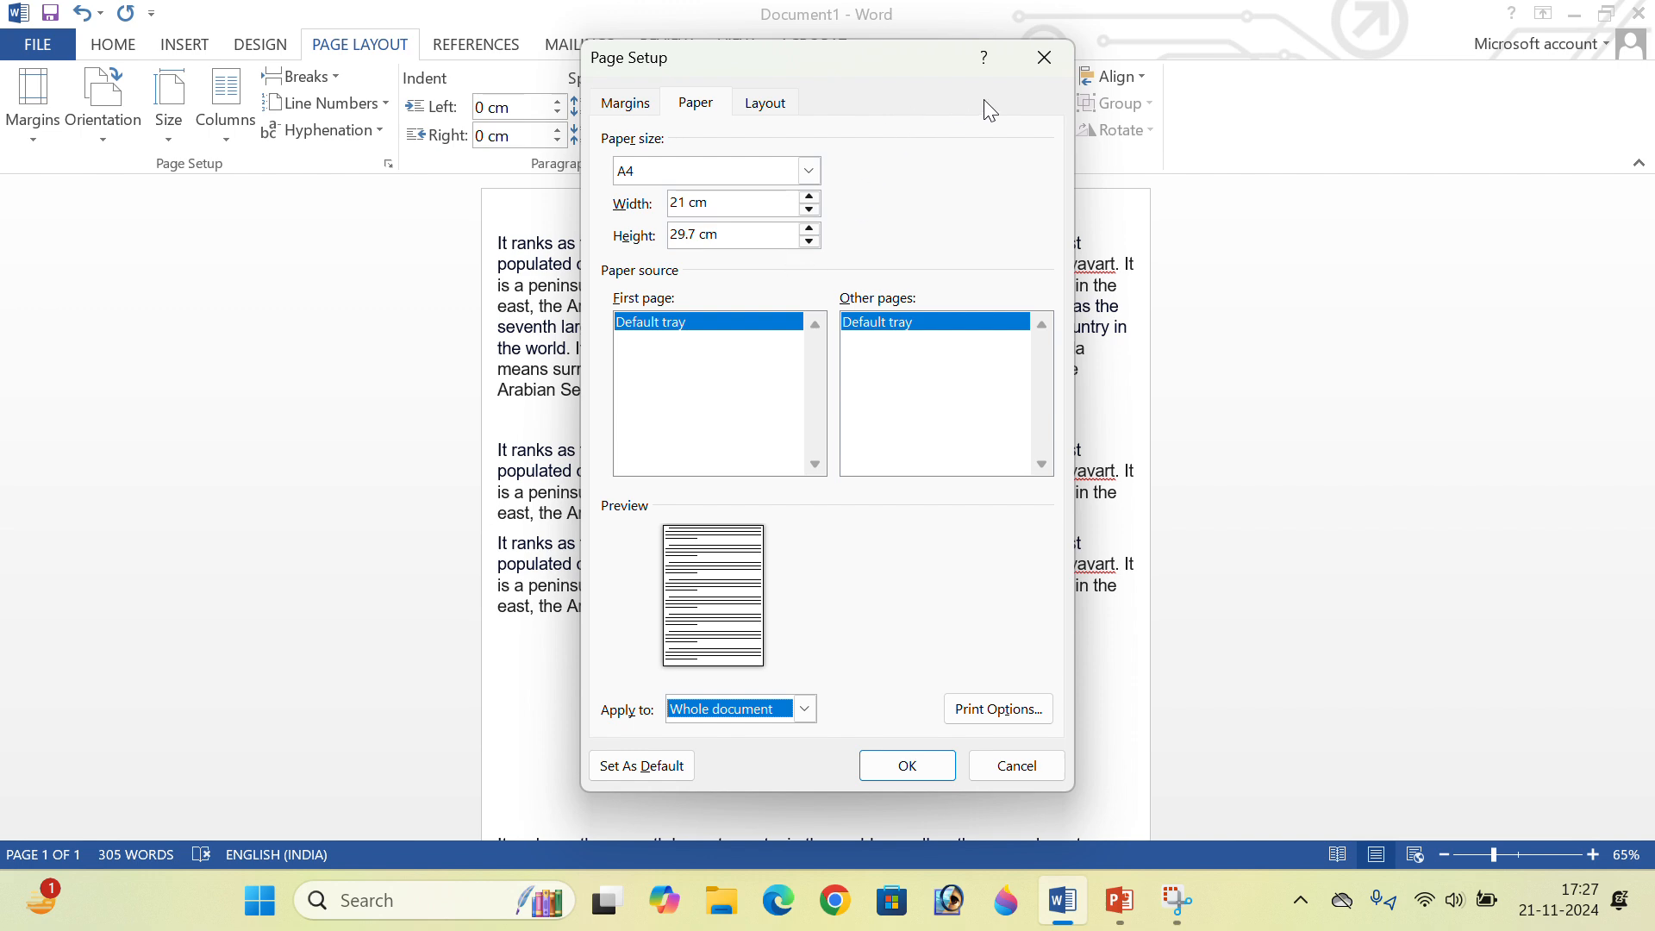
click(1044, 60)
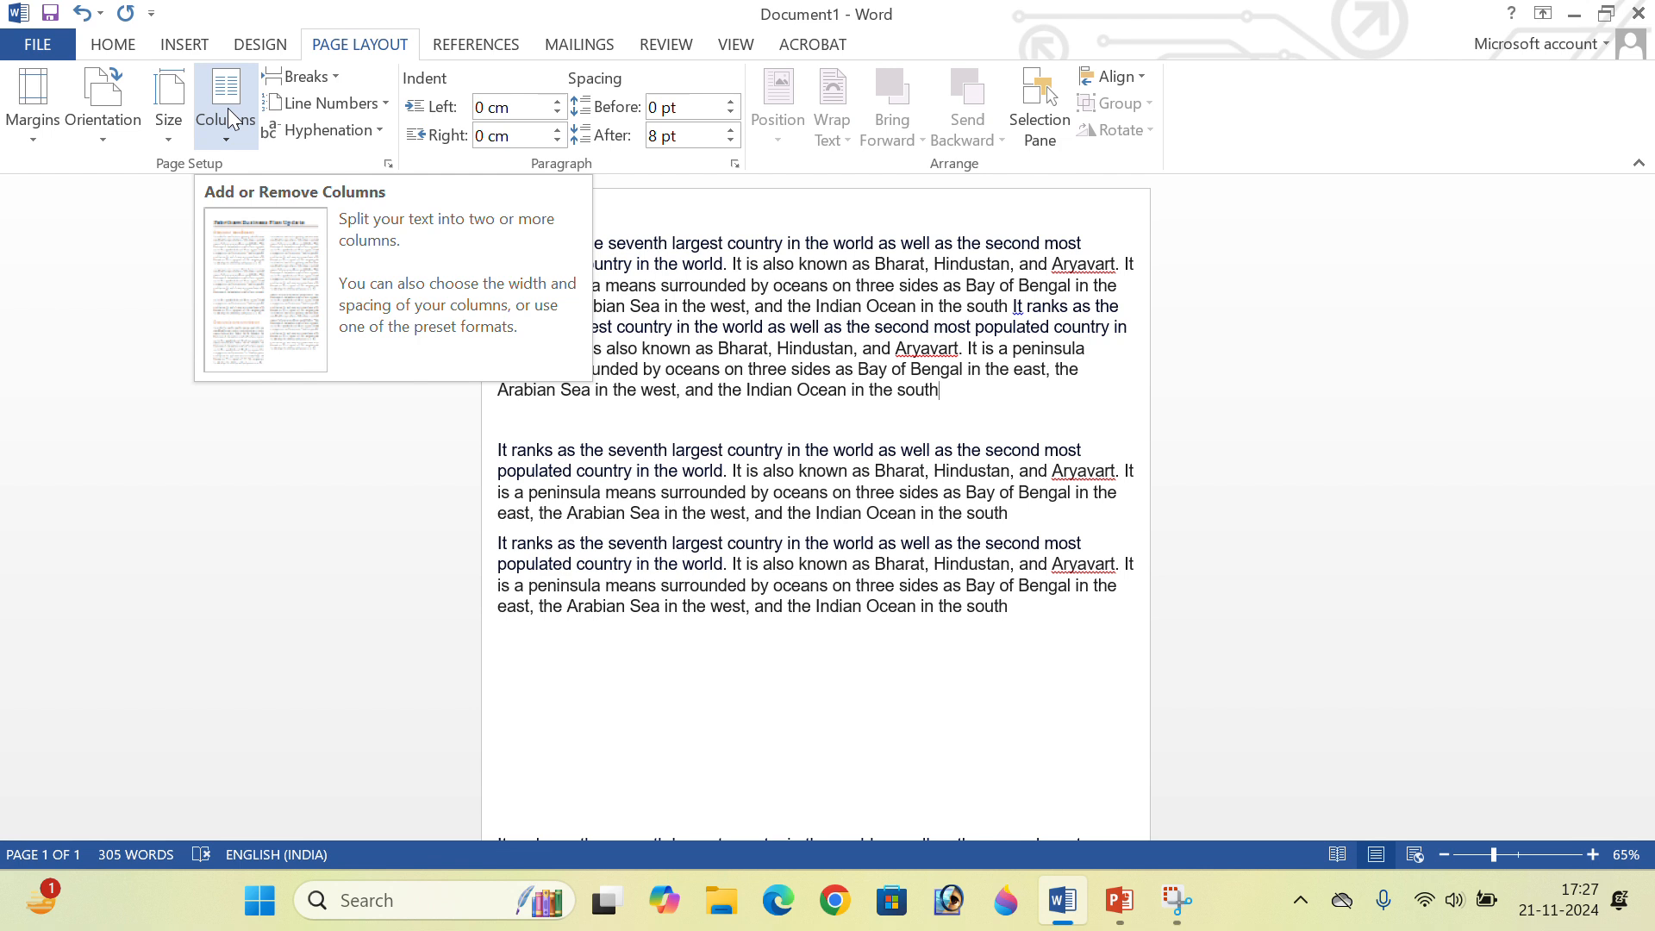
Lay out the document's entire text in two columns and check how it flows down the page.
click(1058, 605)
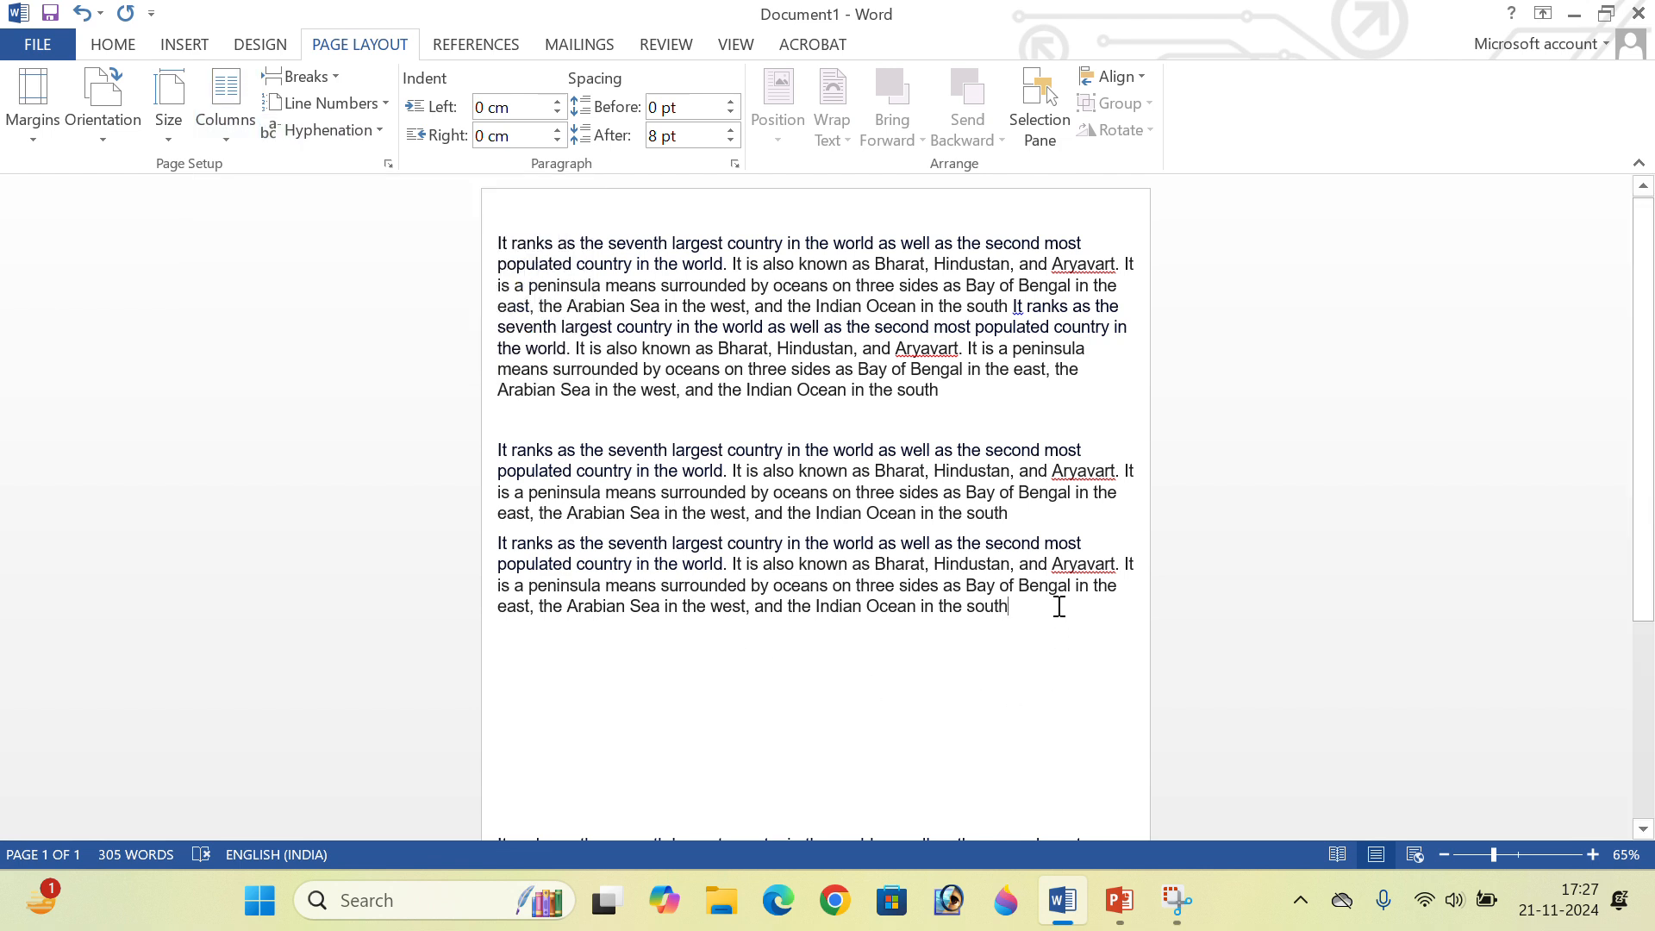
key(ctrl+a)
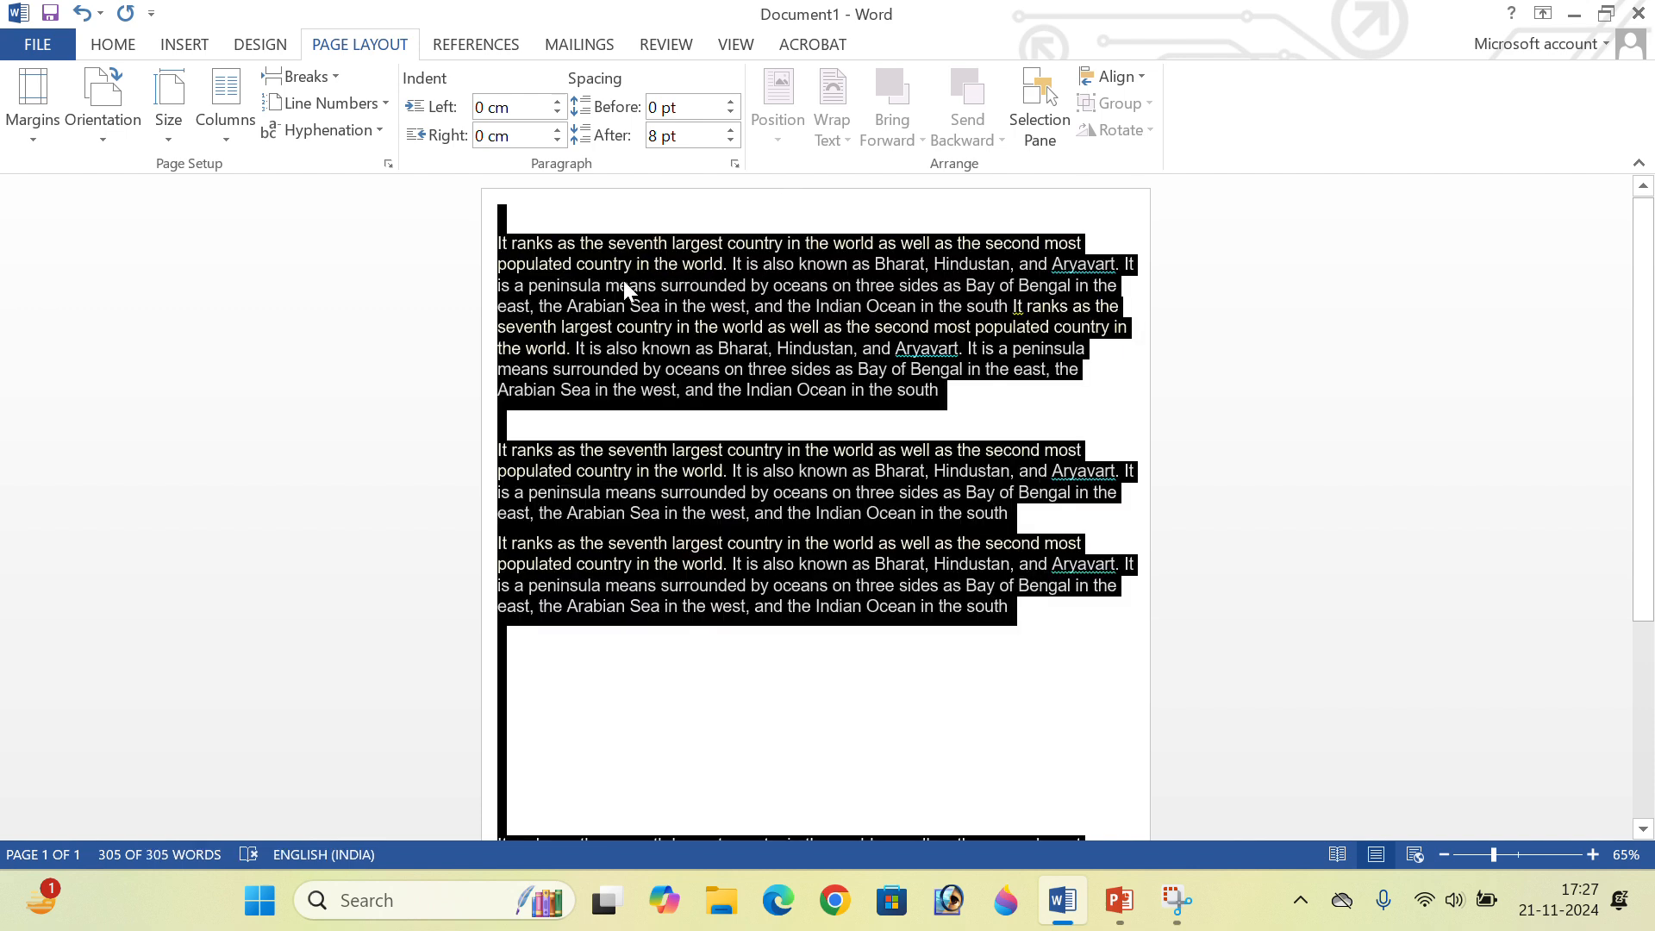
click(225, 110)
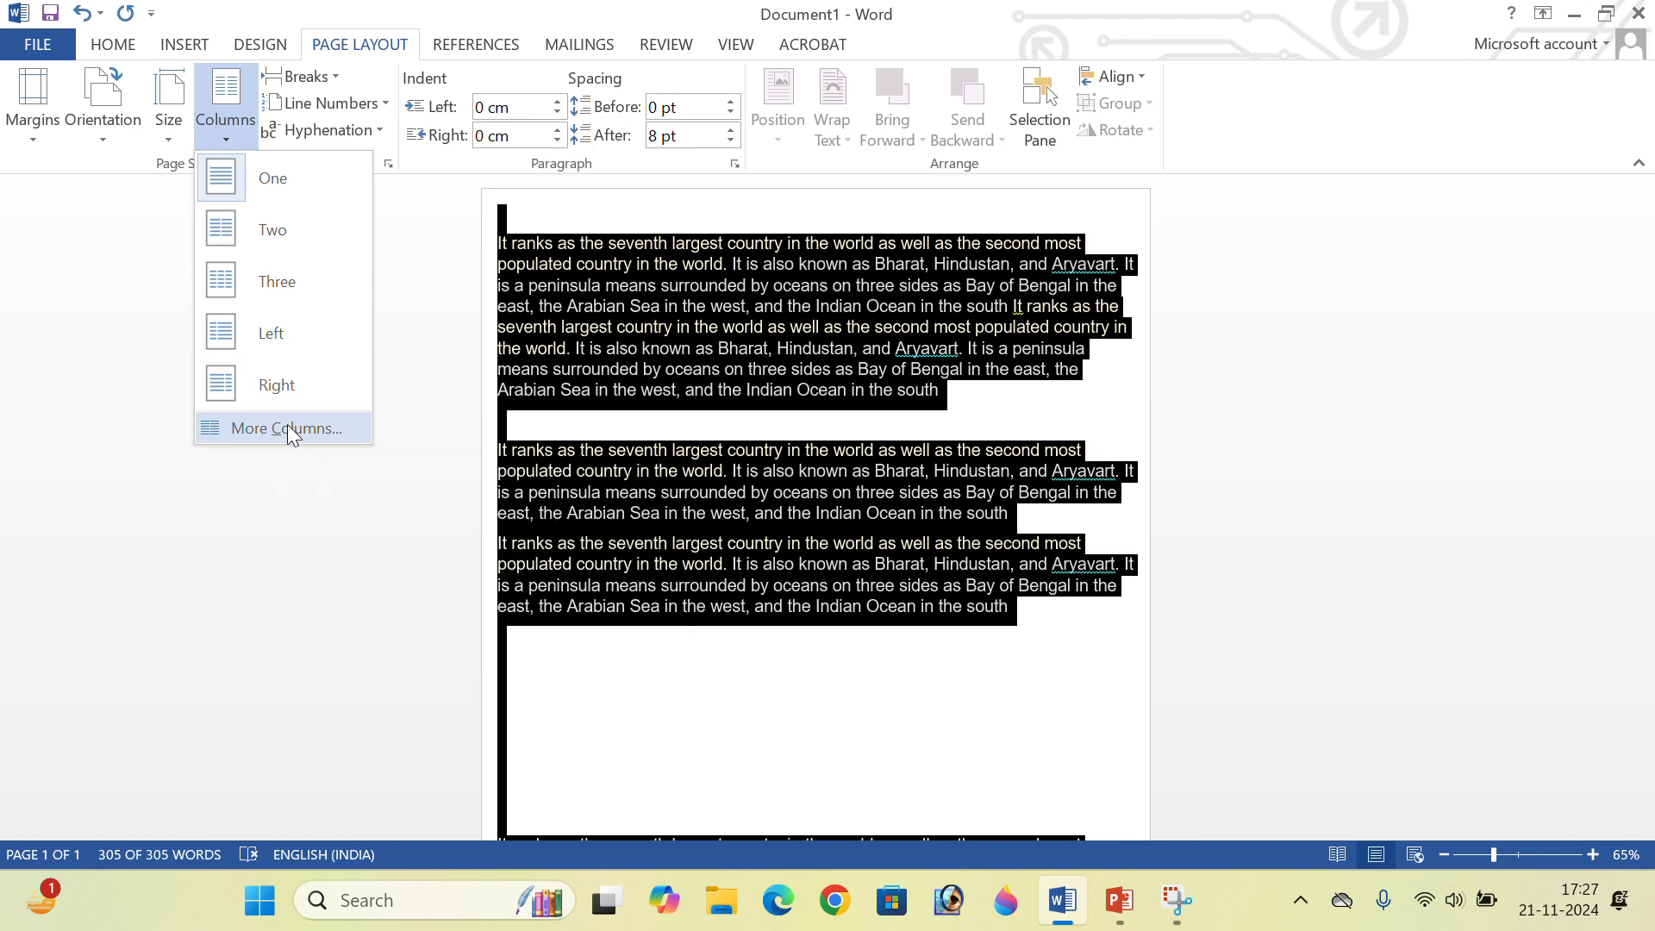
click(286, 245)
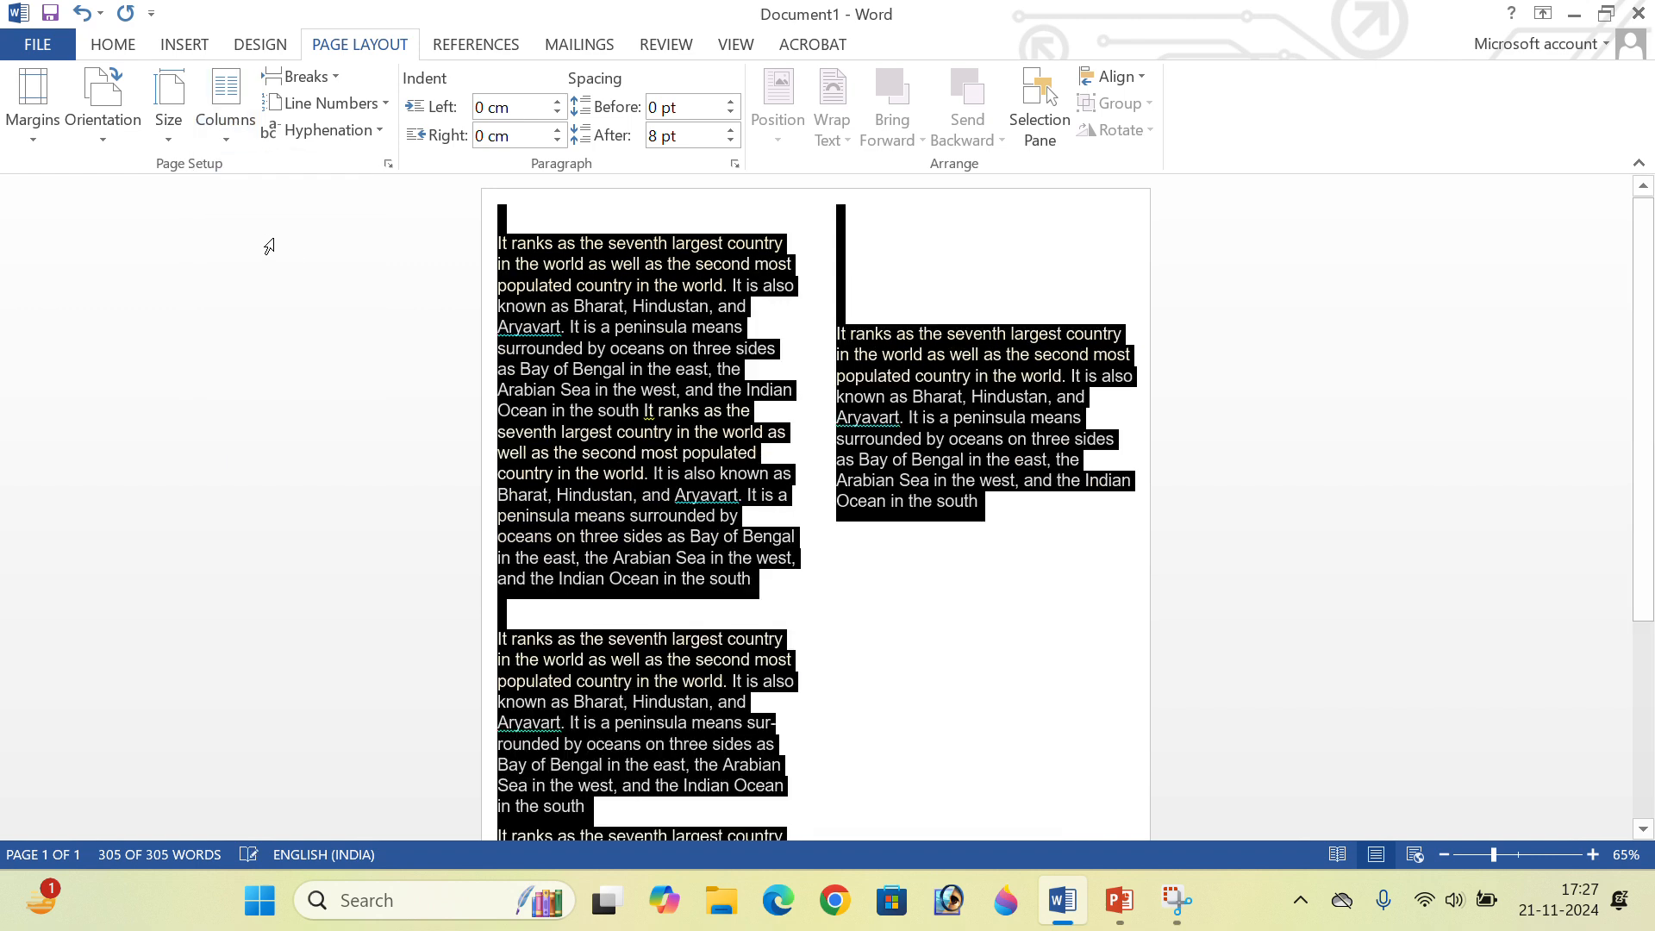
click(844, 577)
scroll(840, 577, down, 4)
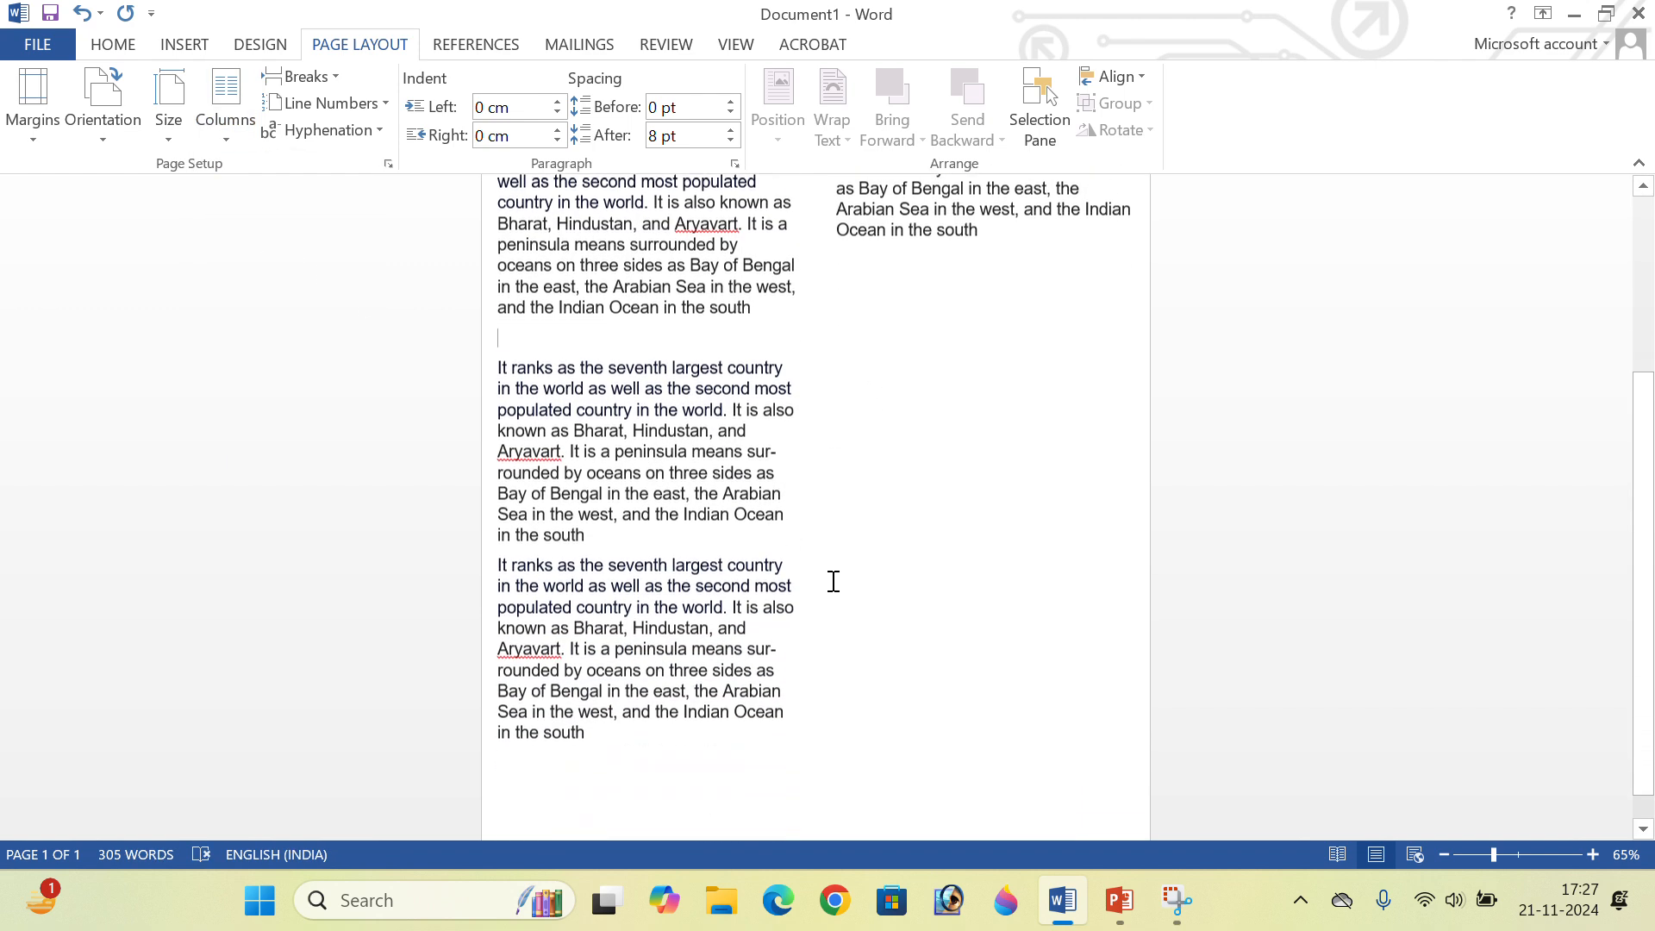
scroll(795, 580, up, 4)
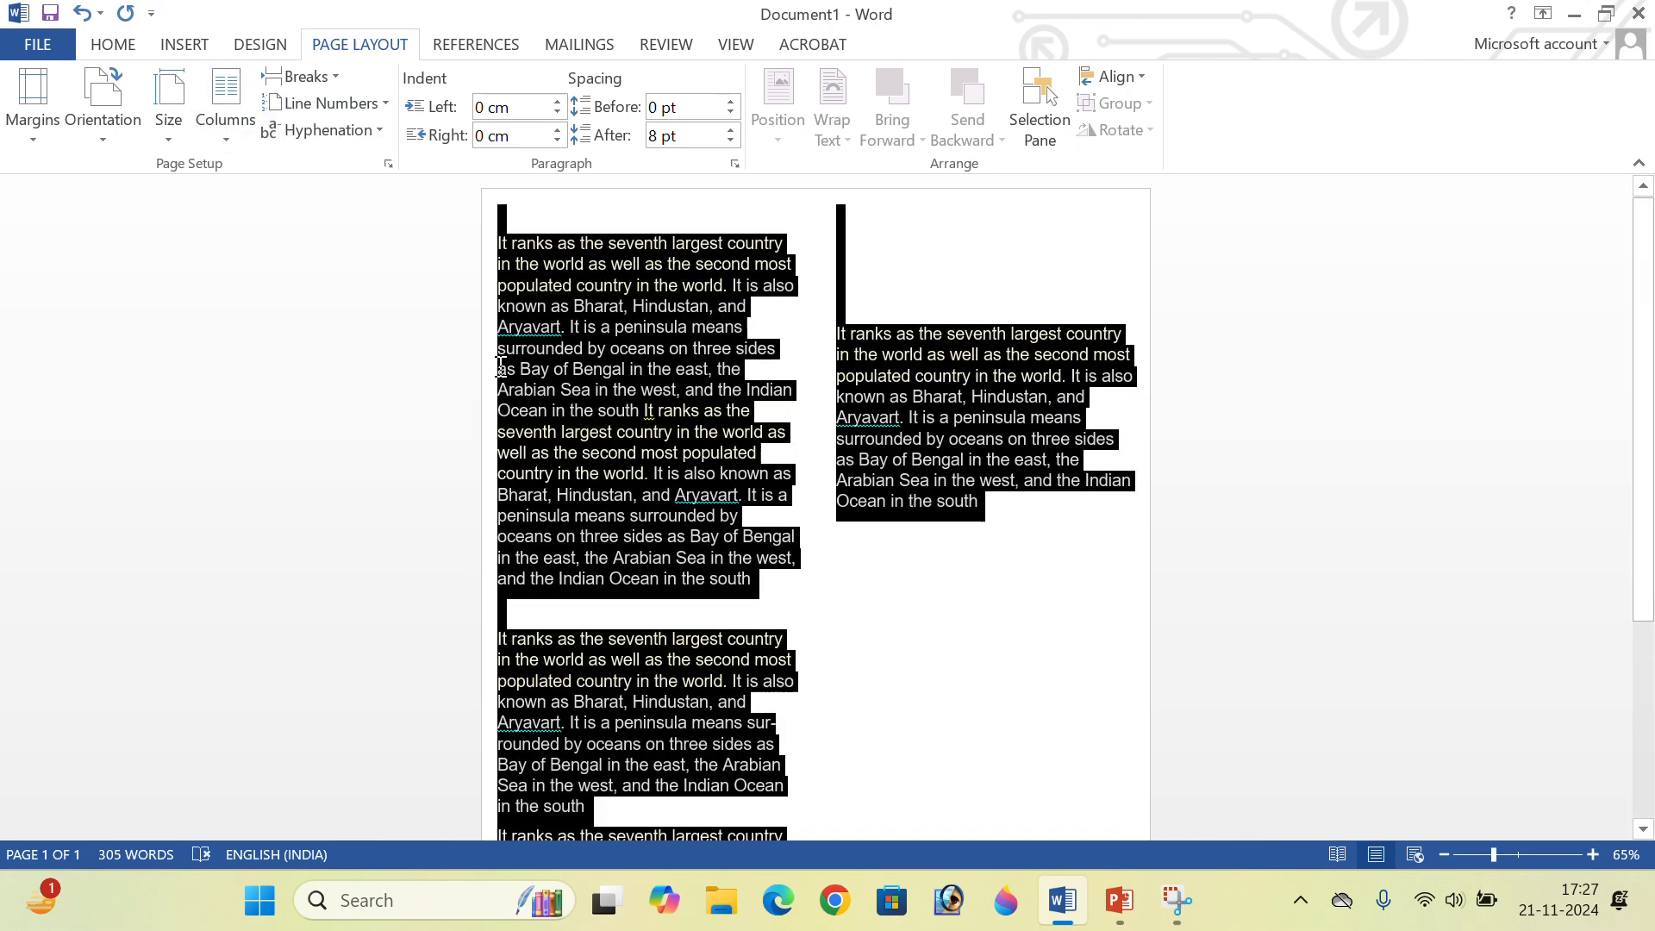
Lay out the entire text in three columns and return it to a single column.
triple_click(495, 358)
click(226, 116)
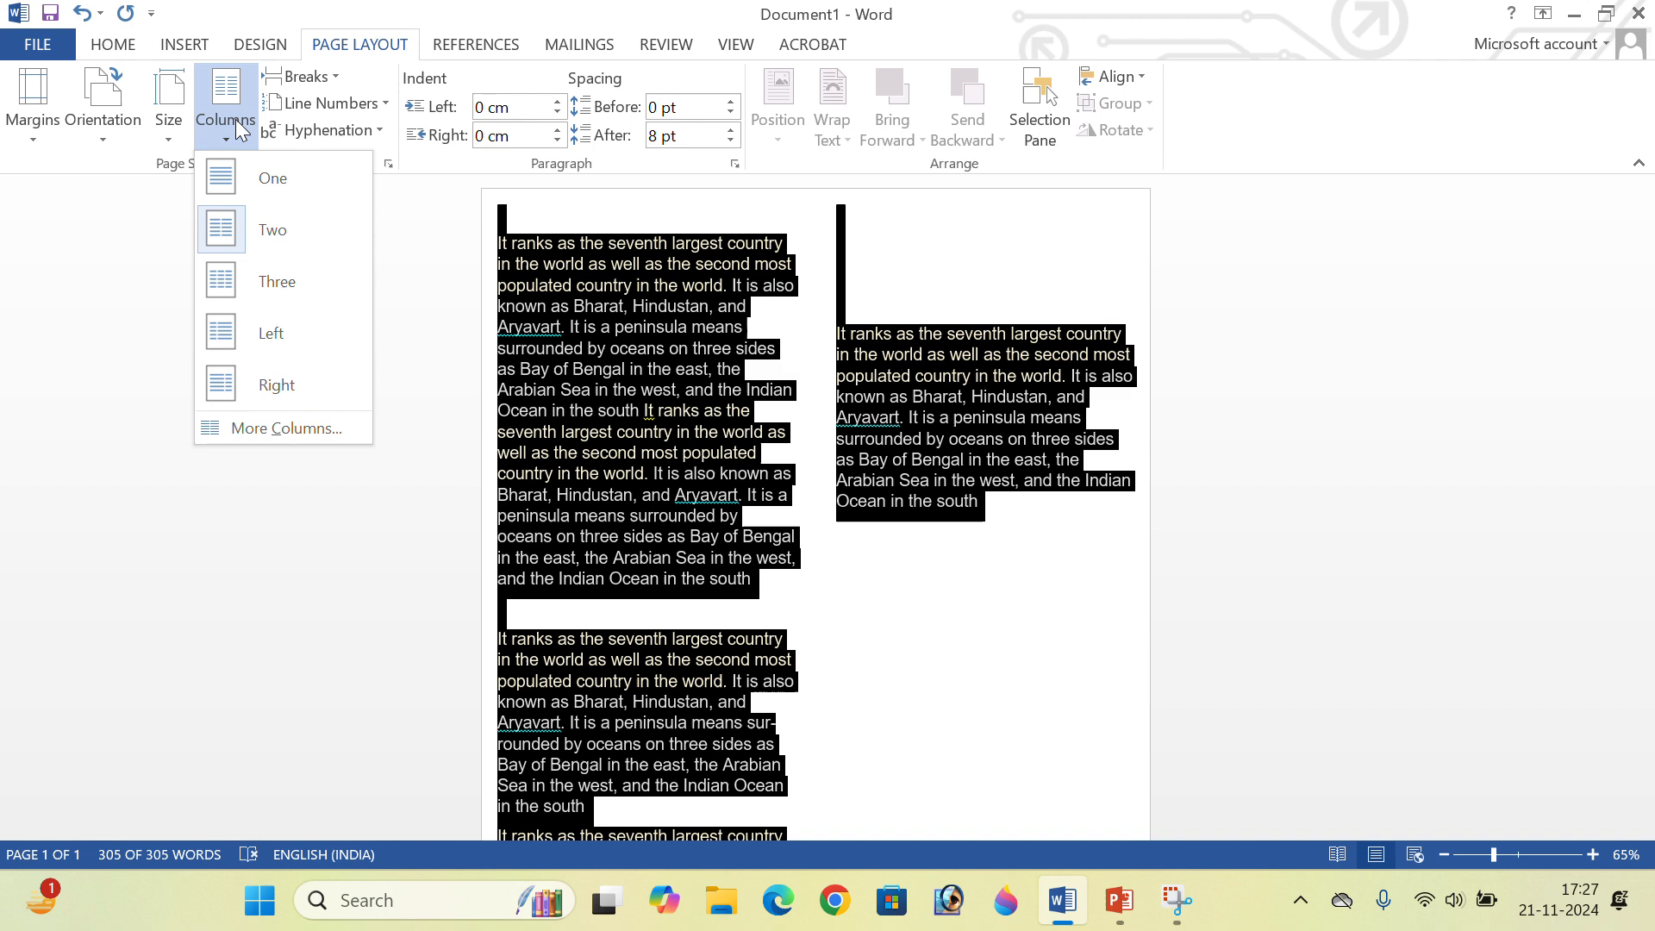
click(275, 279)
click(971, 510)
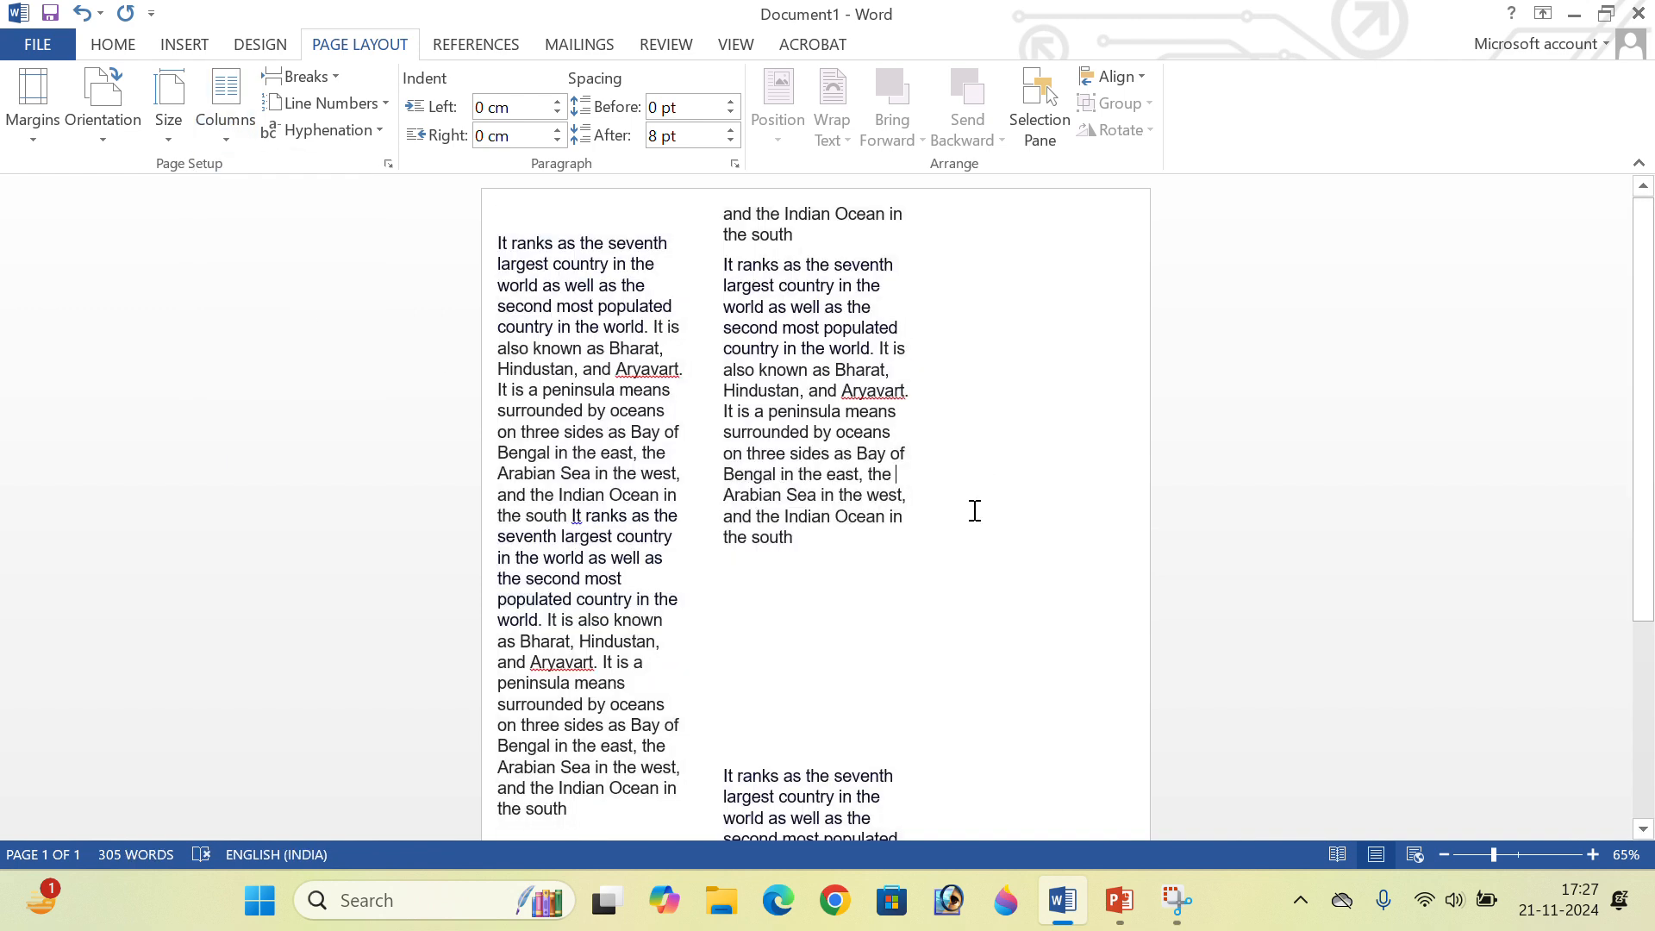
scroll(977, 527, down, 2)
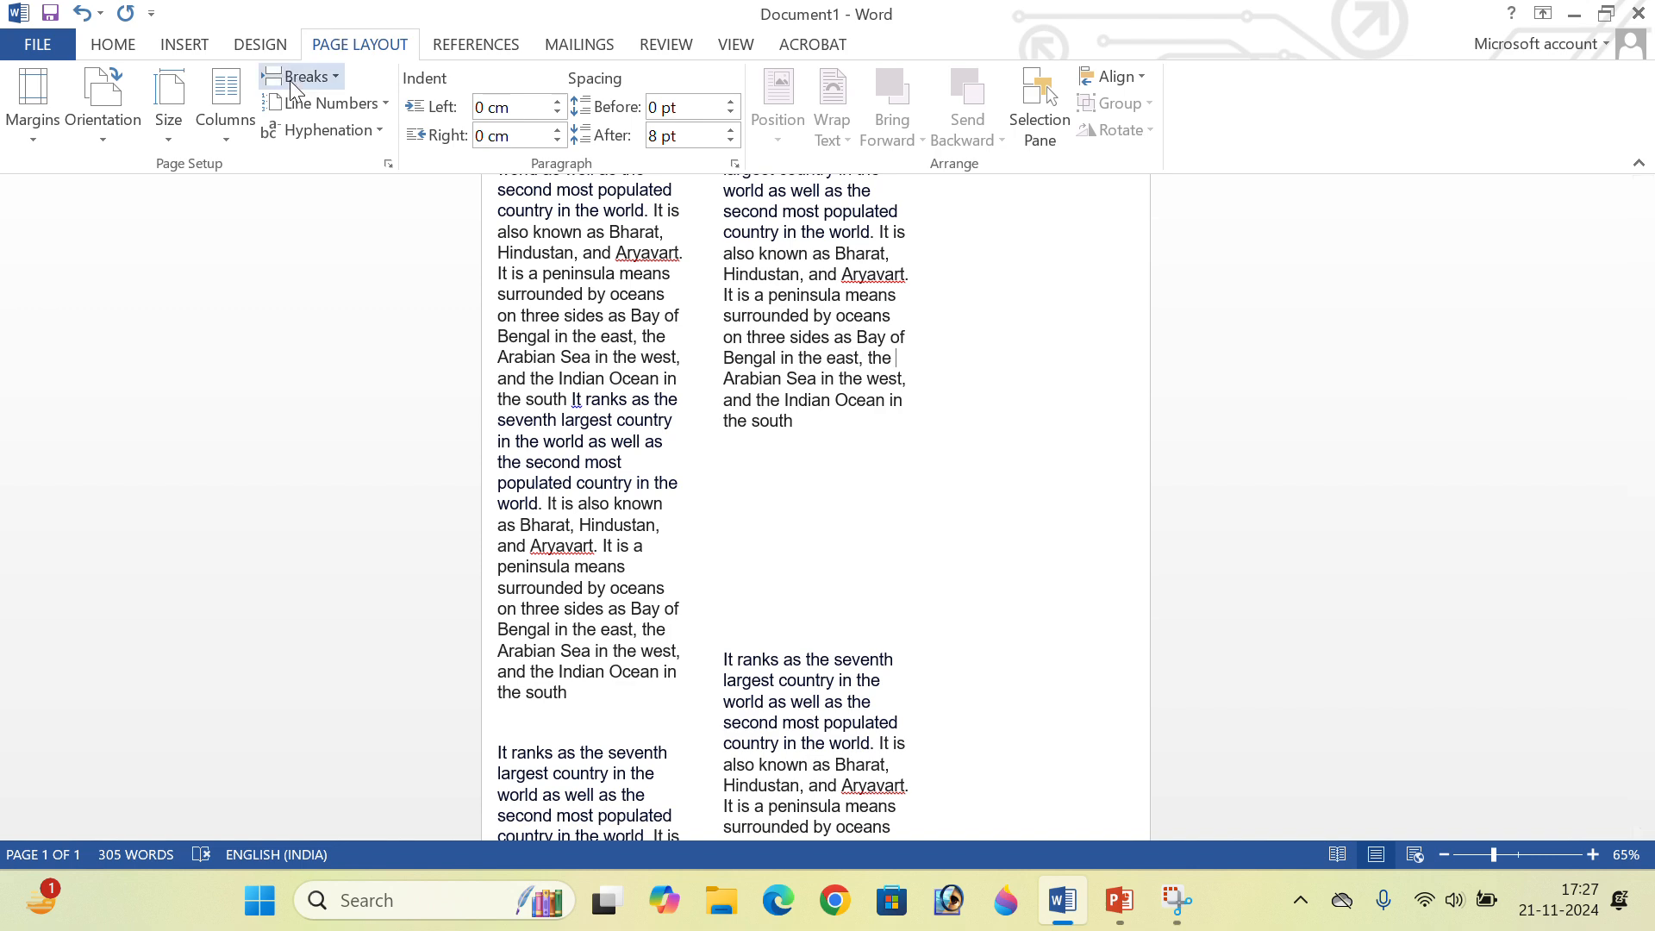
click(222, 108)
click(263, 205)
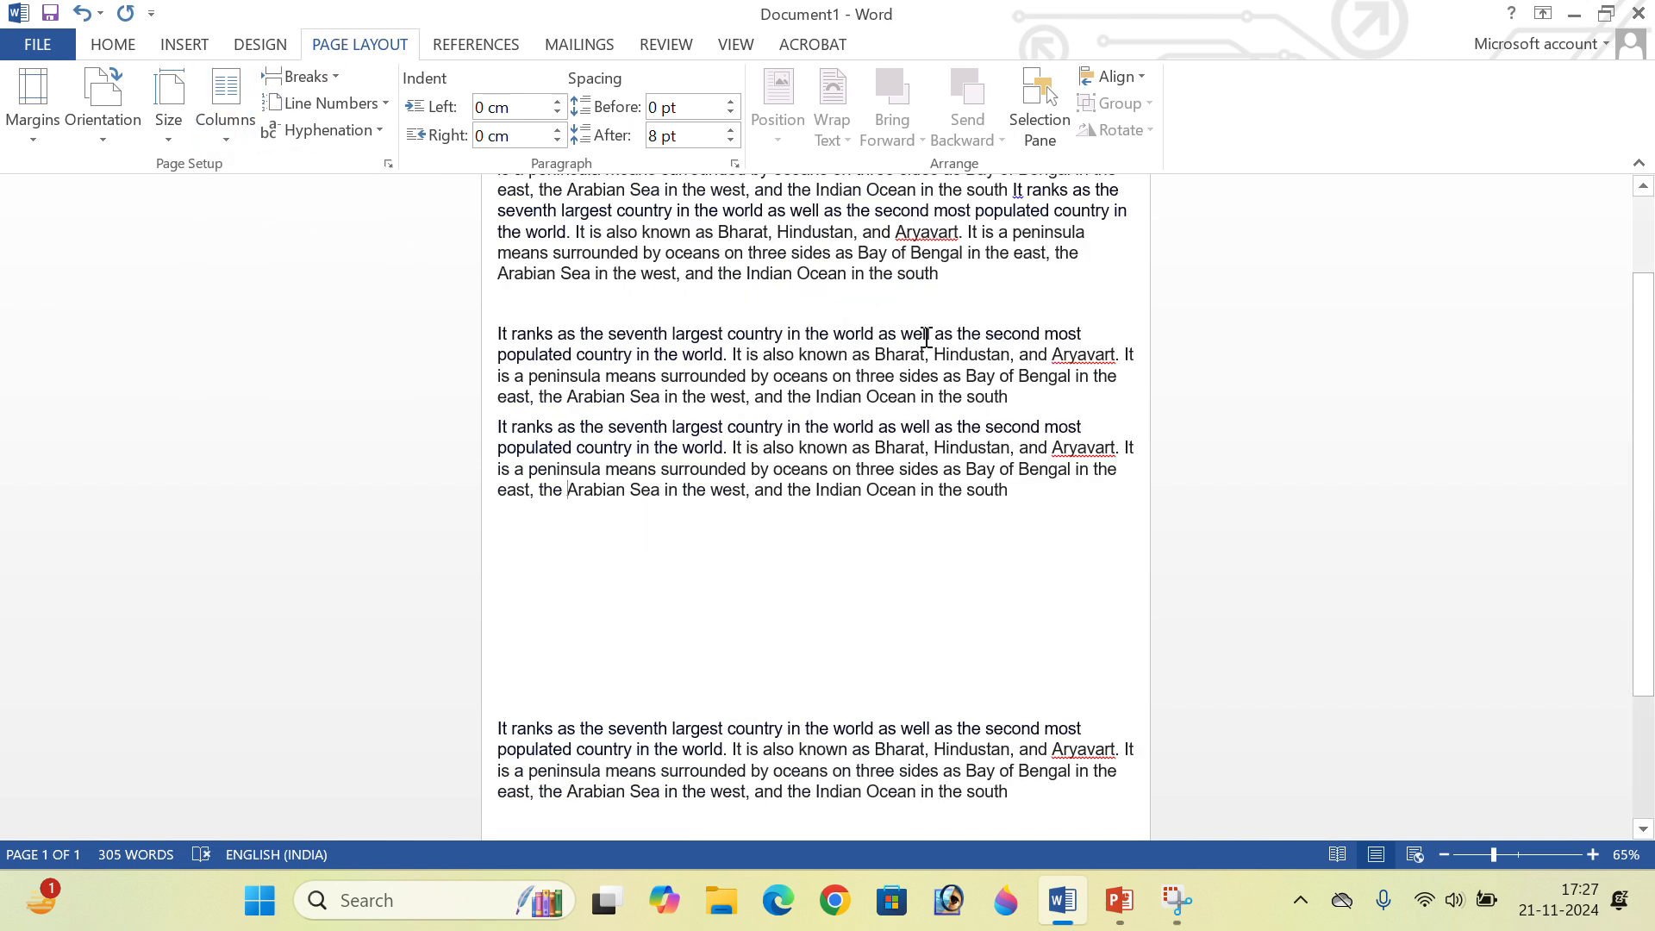
Copy the entire text and paste it four times within the document to extend it to four pages.
scroll(922, 336, up, 2)
key(ctrl+a)
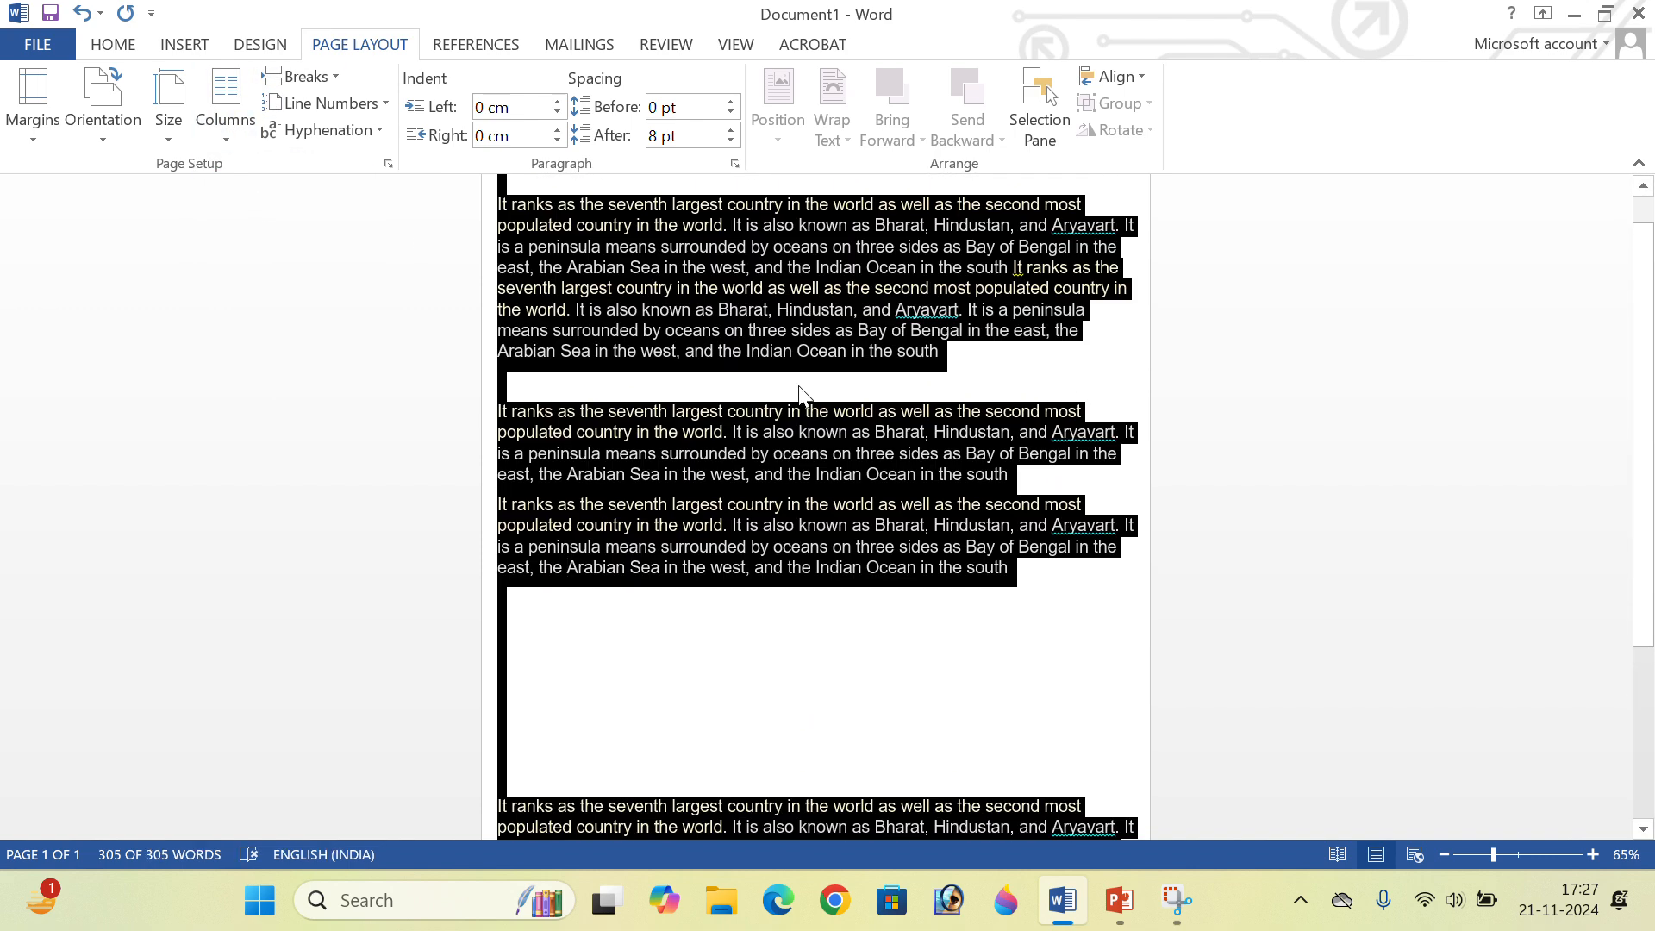
click(750, 642)
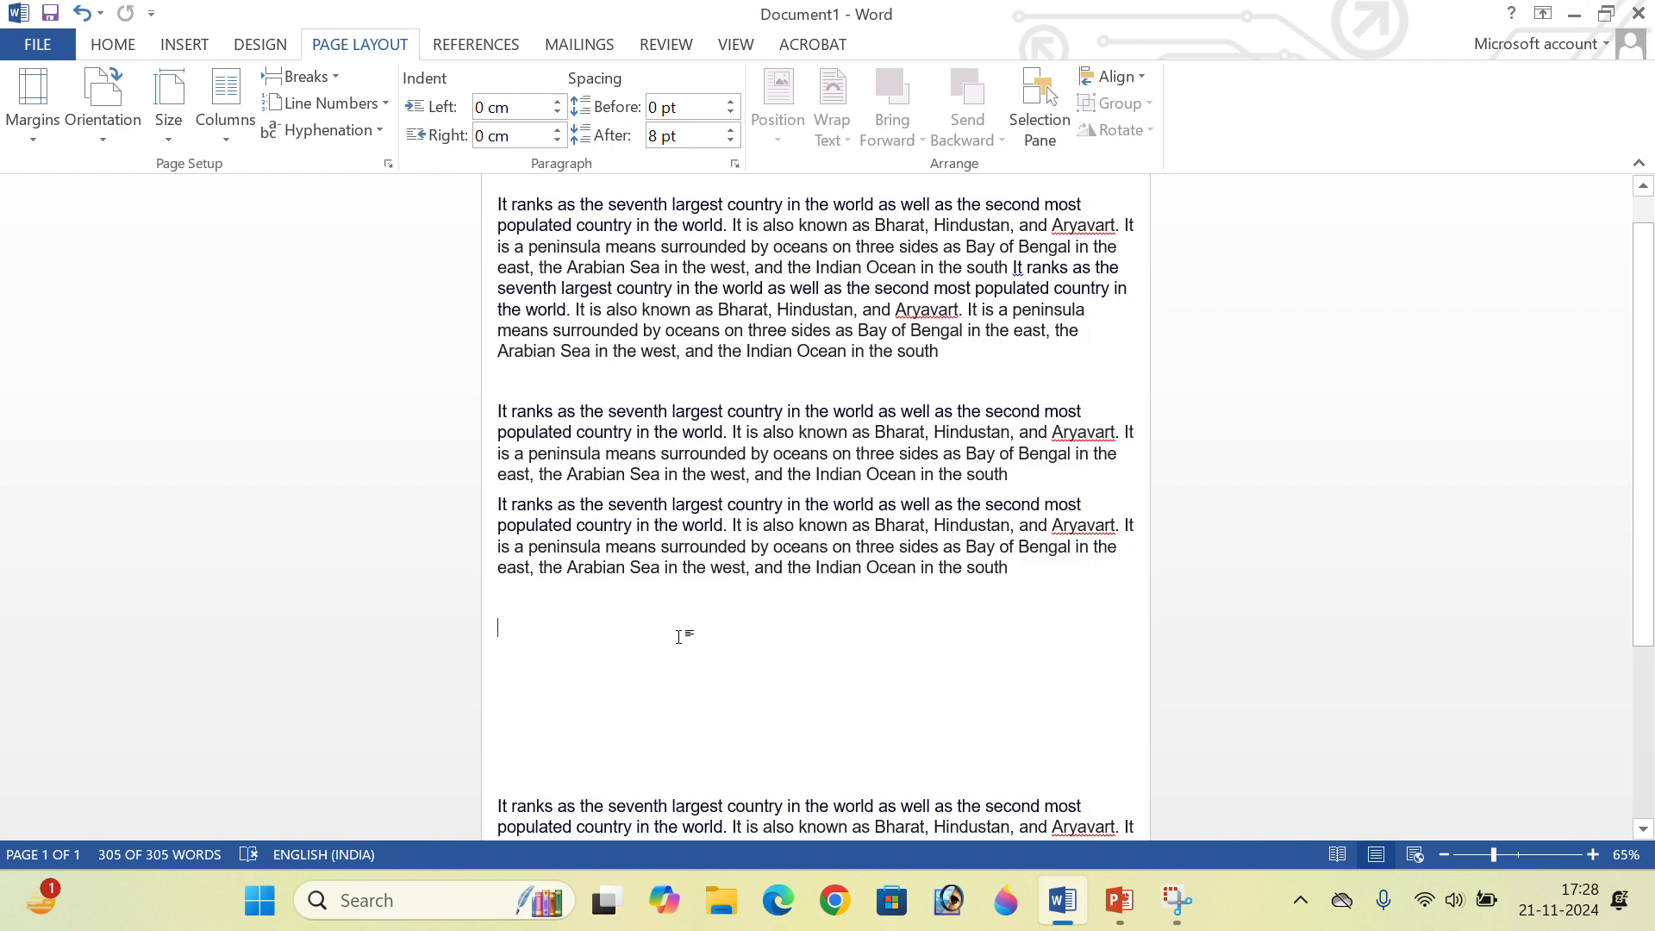
key(ctrl+z)
key(ctrl+v)
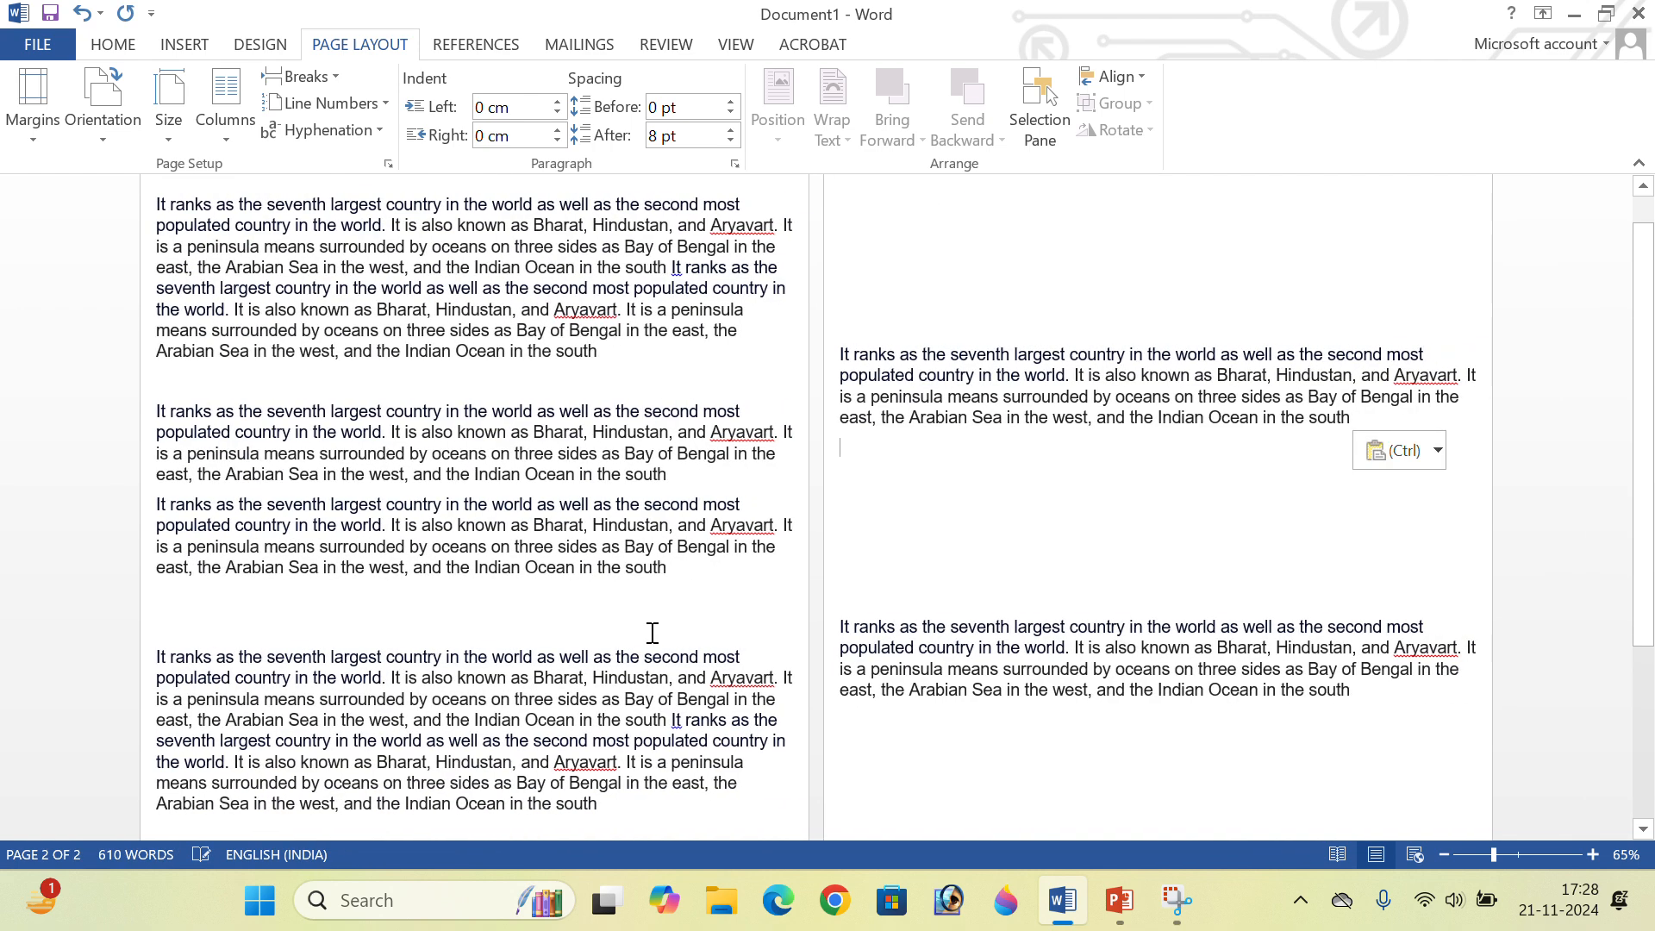
click(1024, 222)
key(ctrl+v)
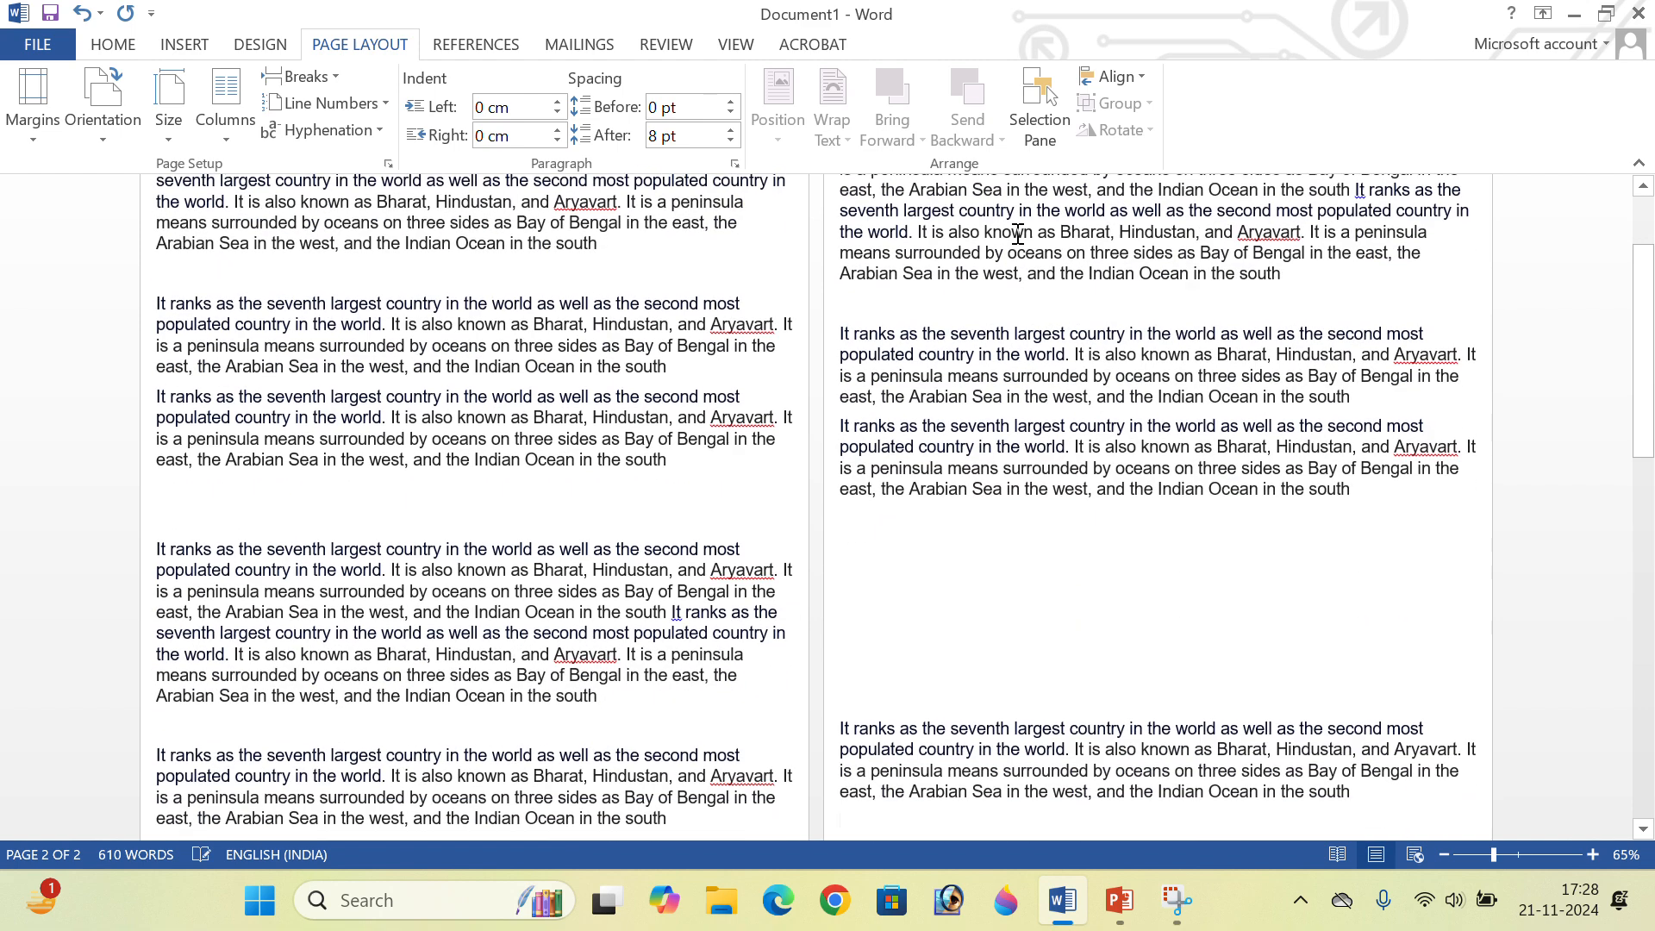
key(ctrl+v)
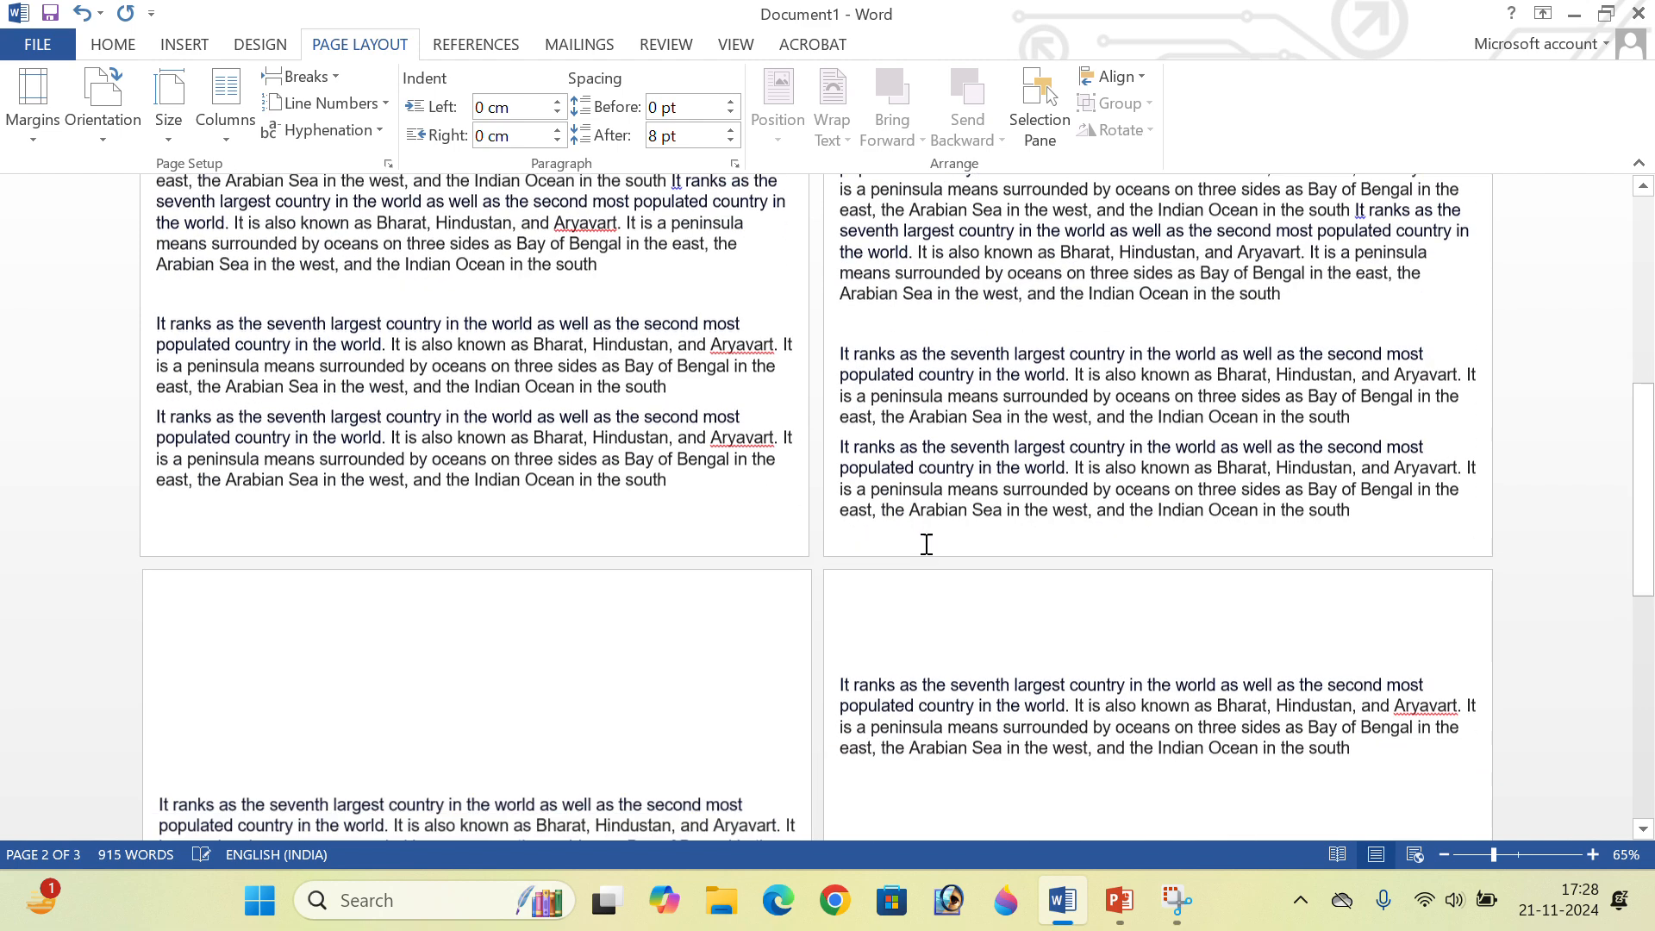
key(ctrl+v)
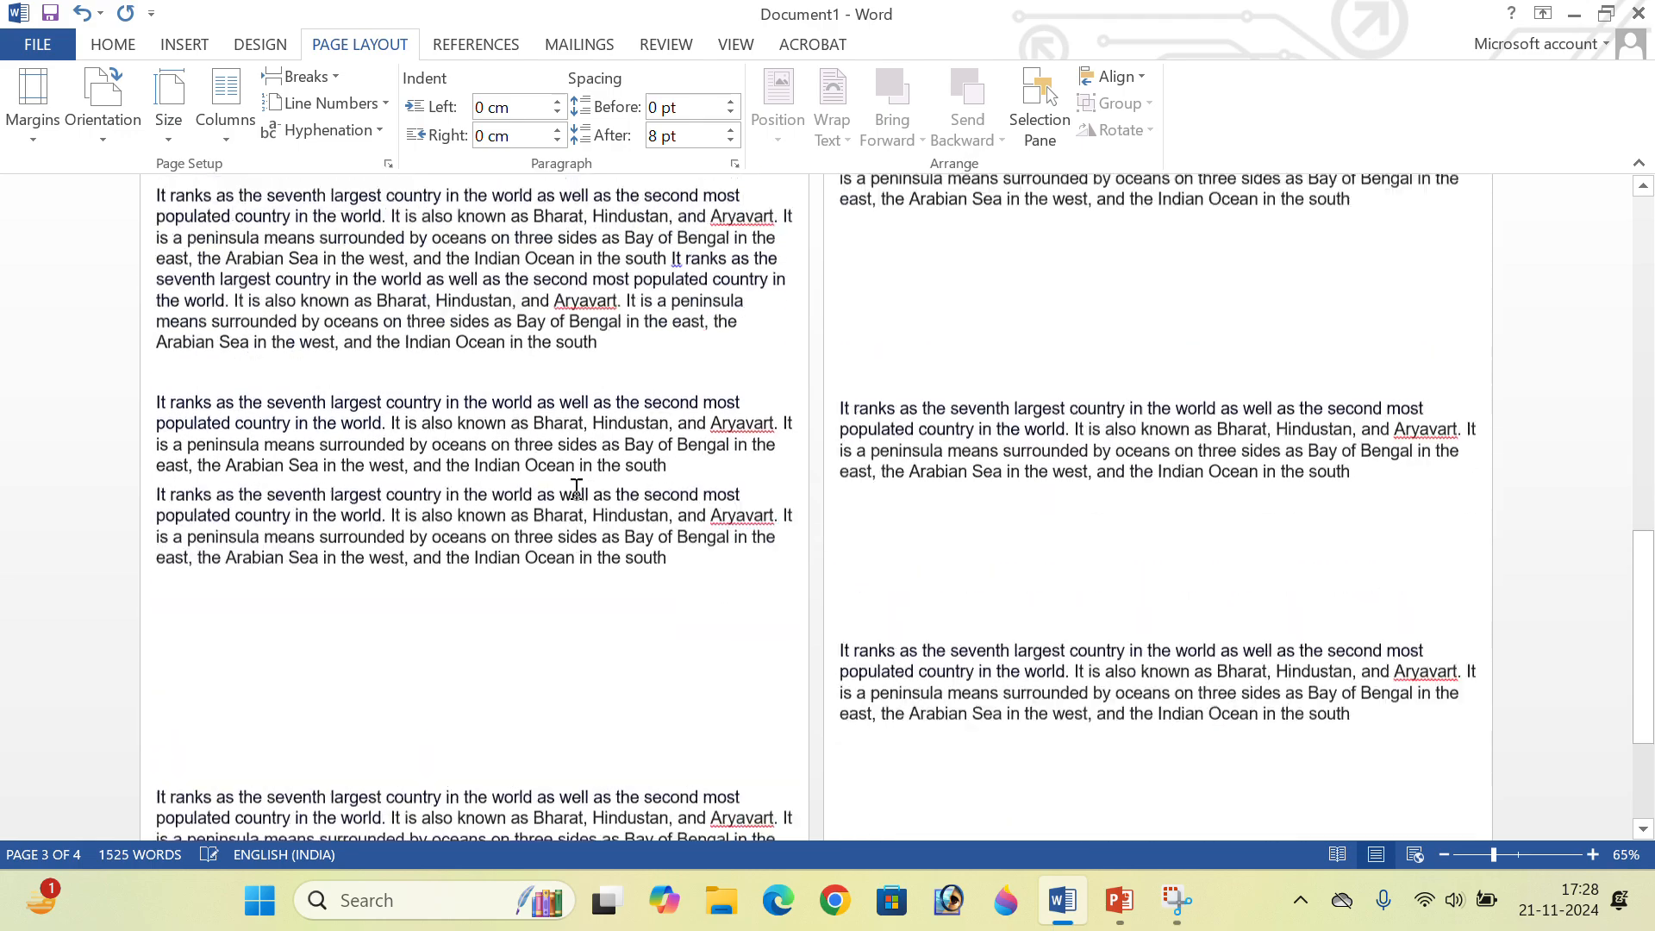
Select the text on the first page and lay out only that selection in two columns.
scroll(518, 465, up, 5)
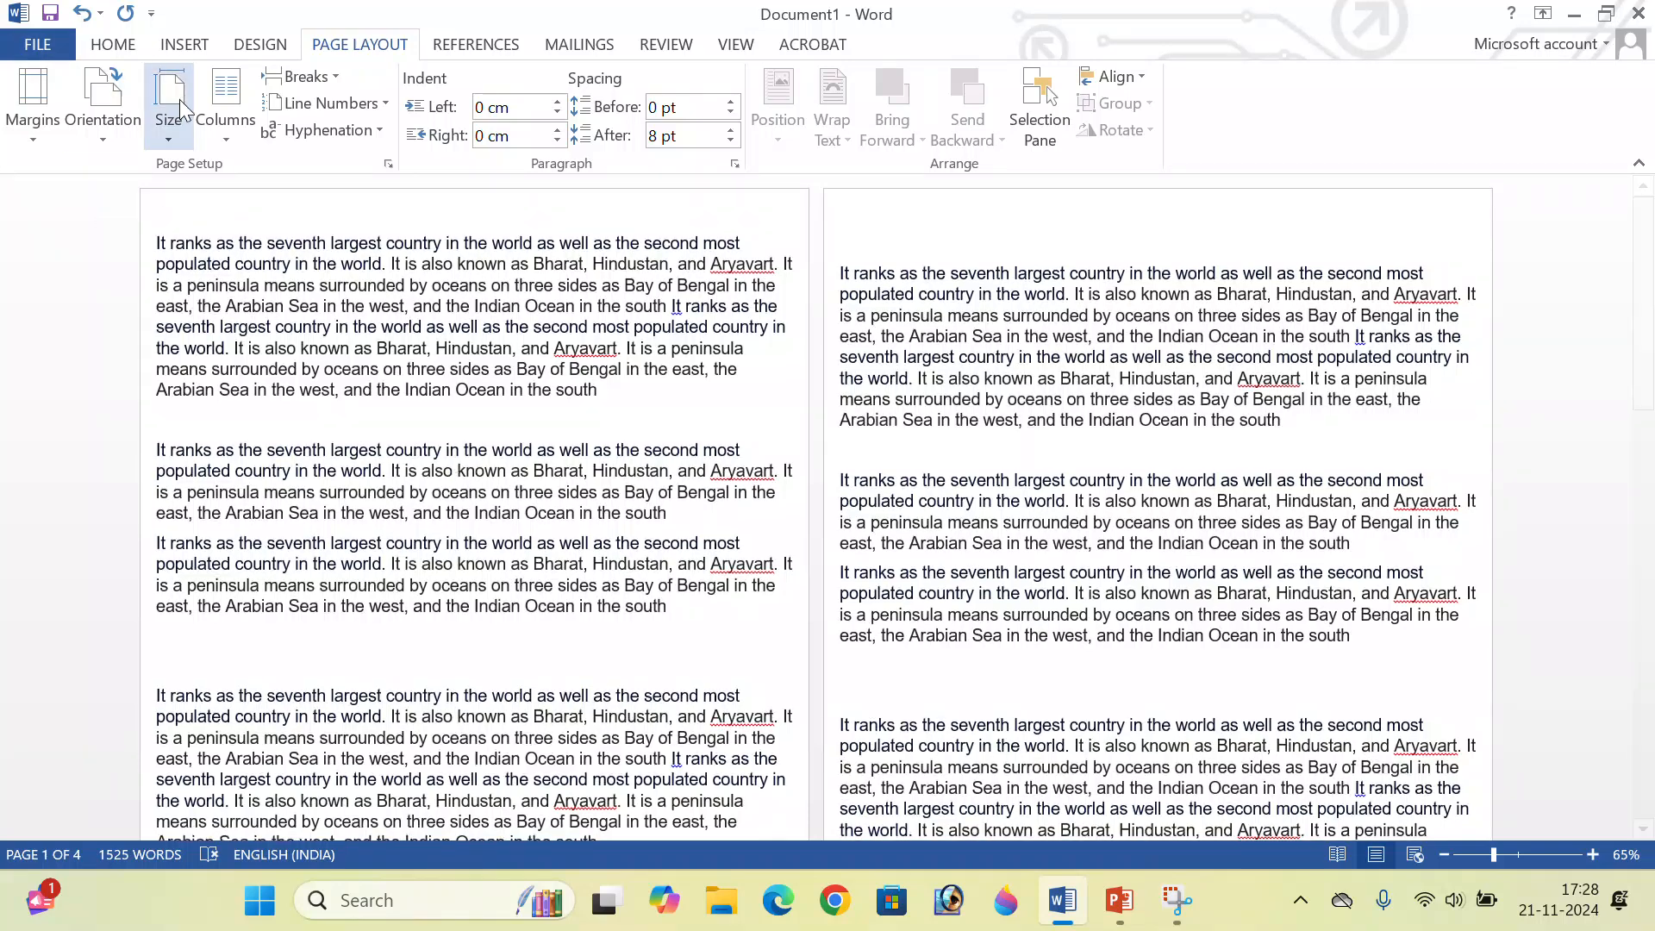
click(229, 121)
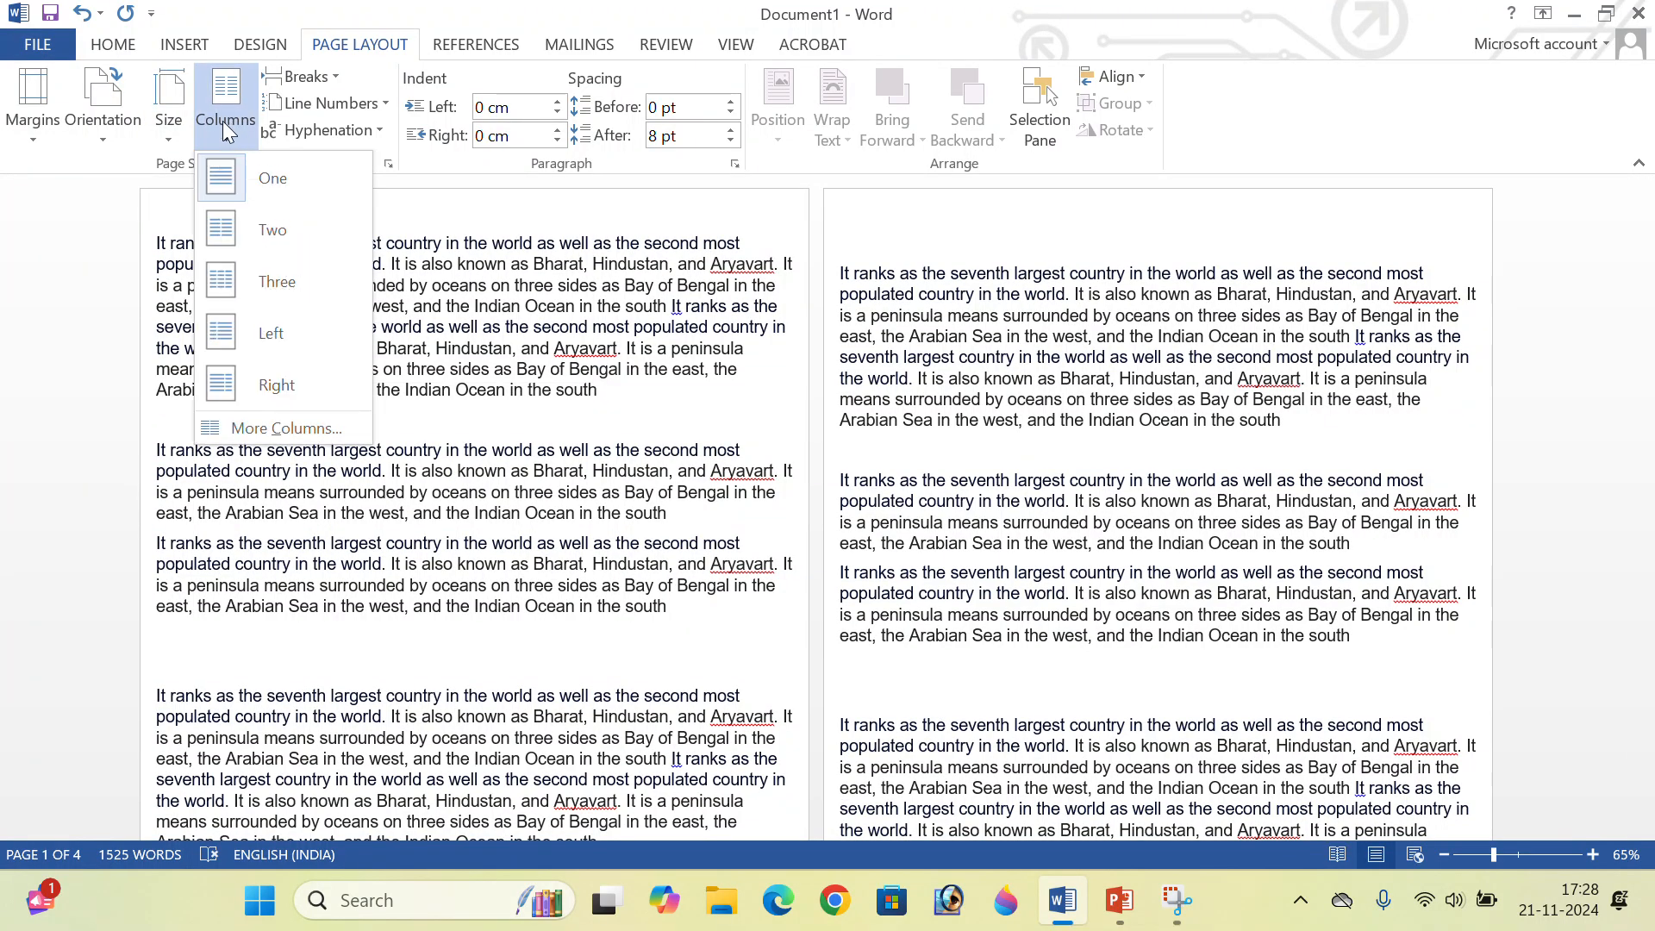
click(596, 401)
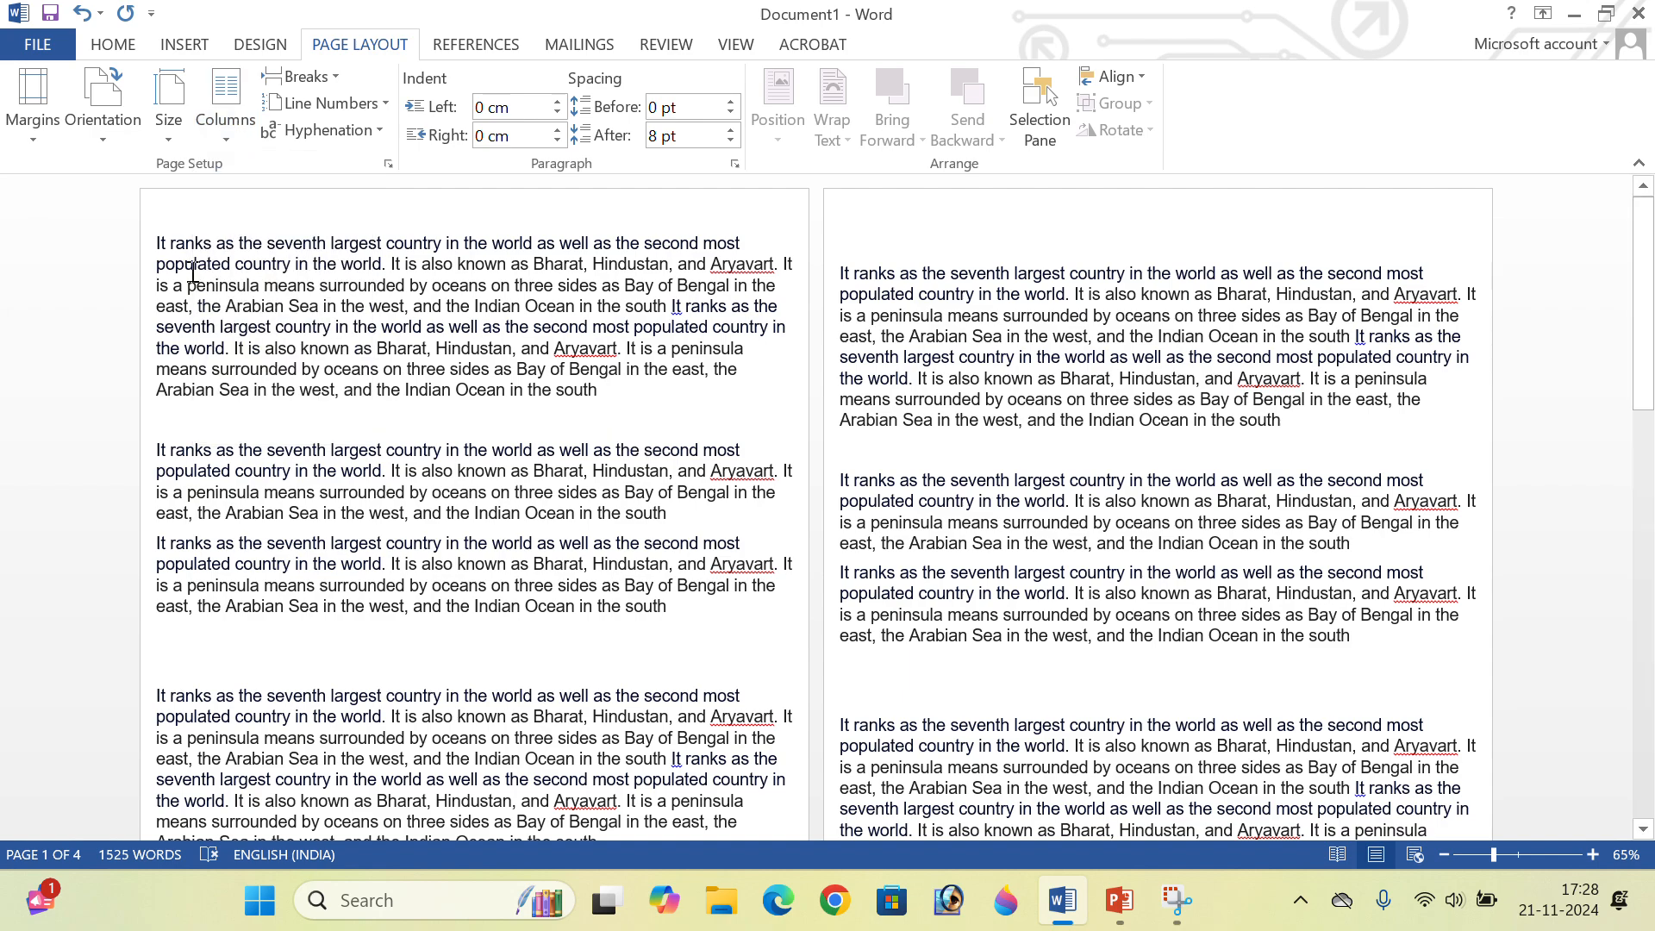
drag(157, 242, 722, 838)
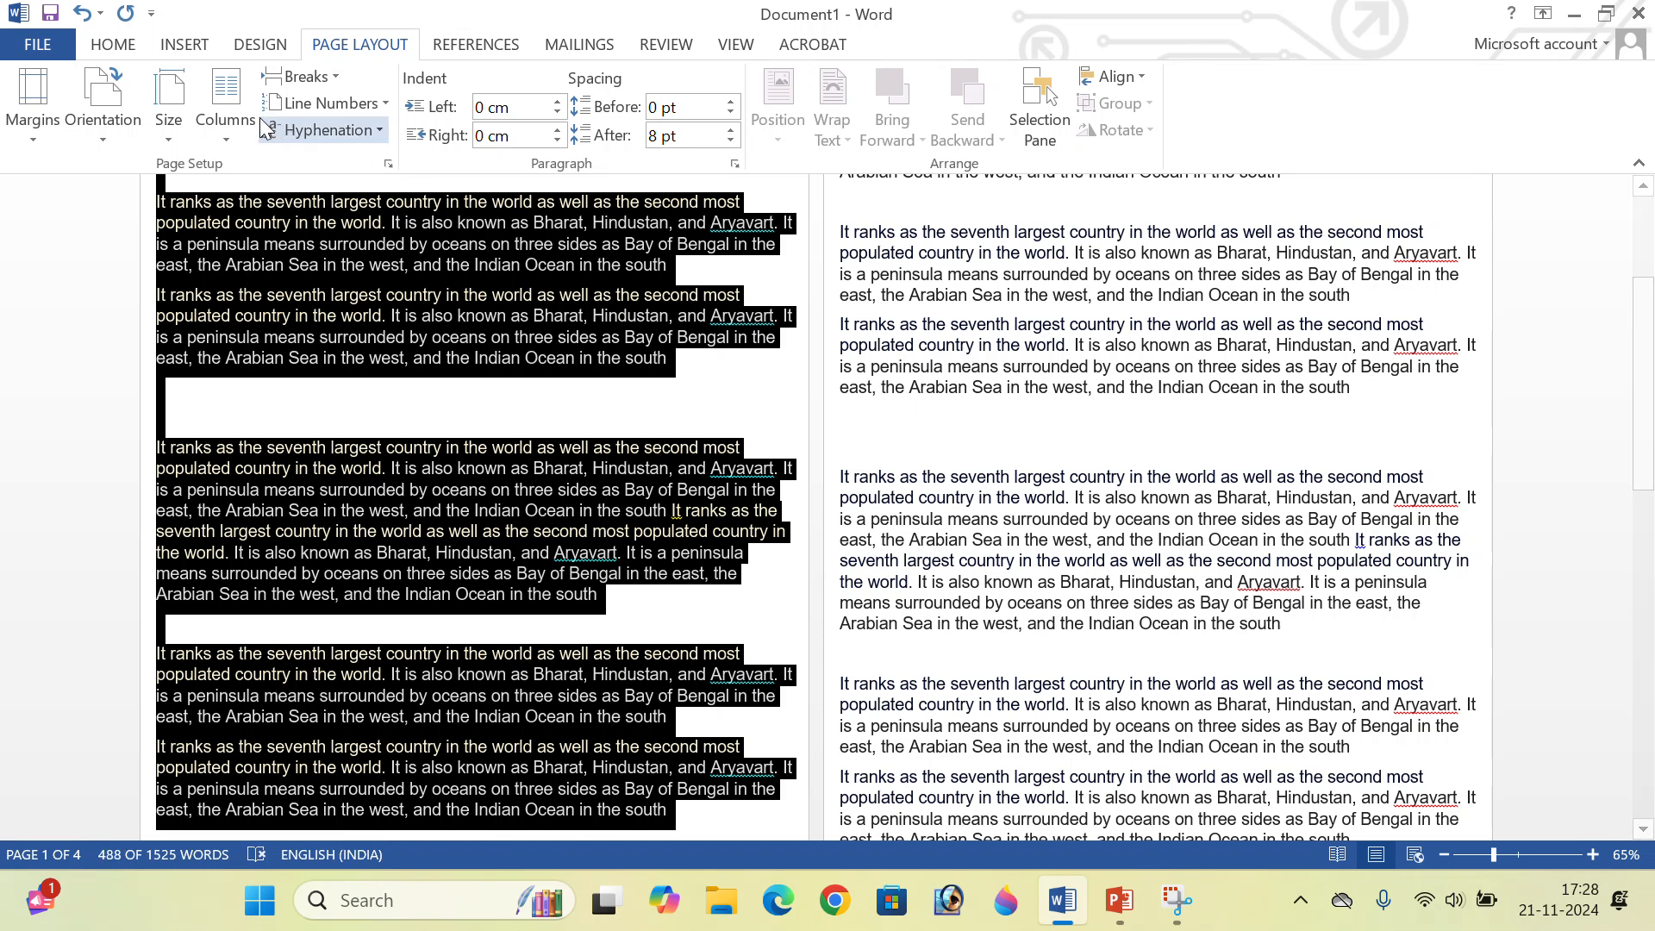
click(231, 102)
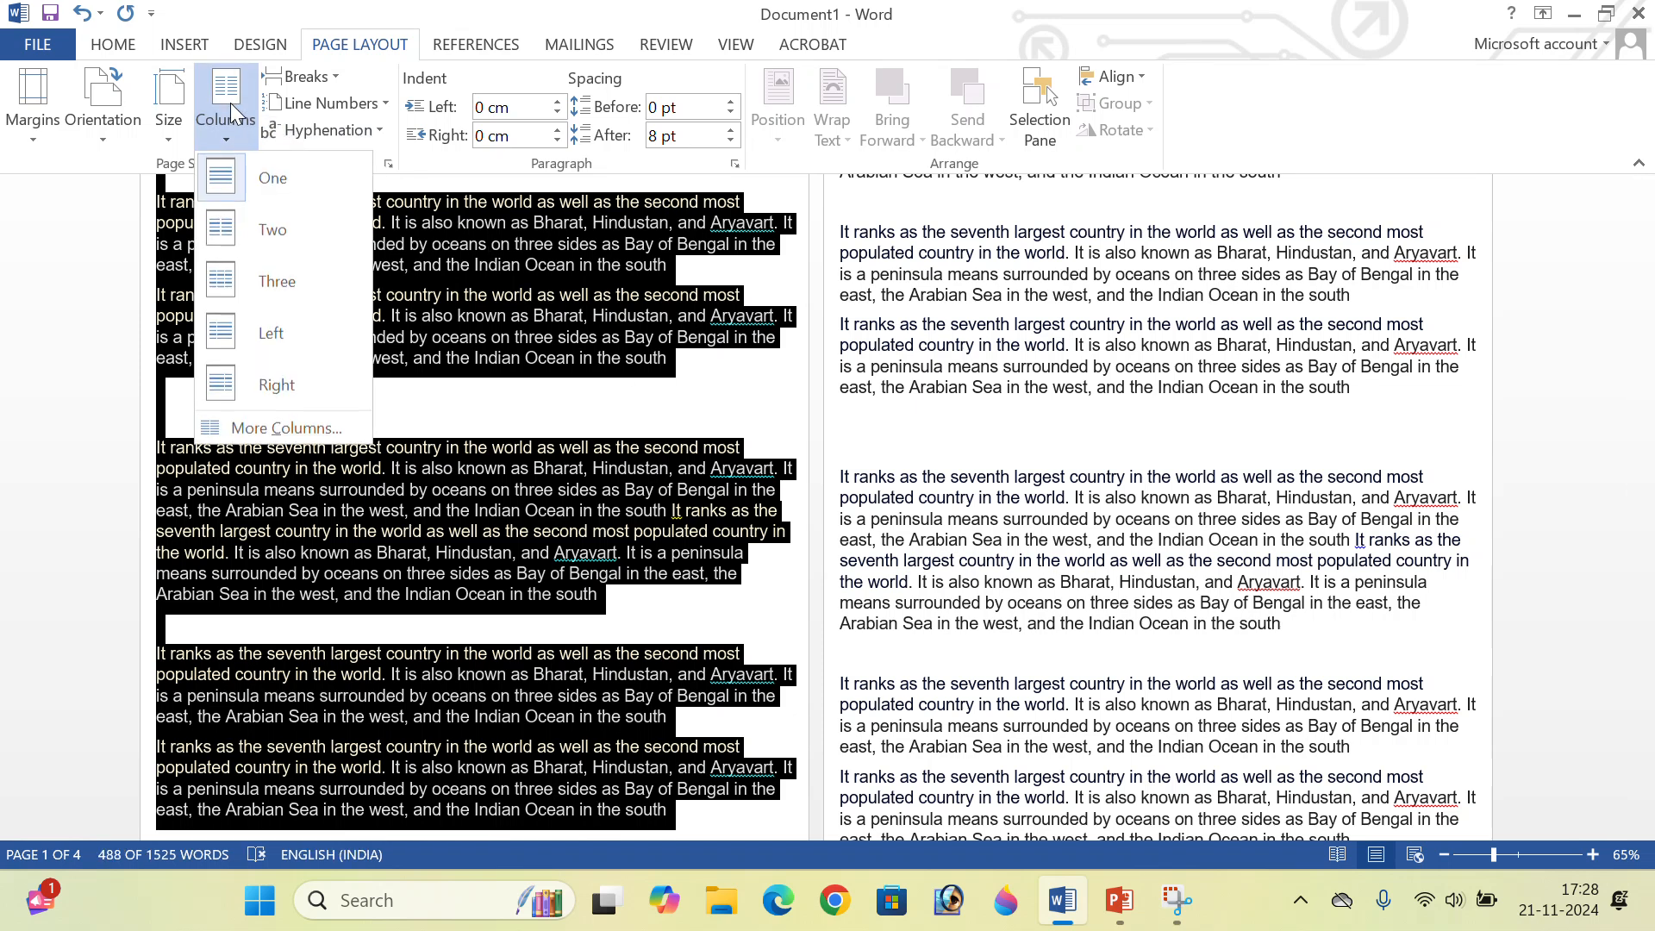
click(289, 237)
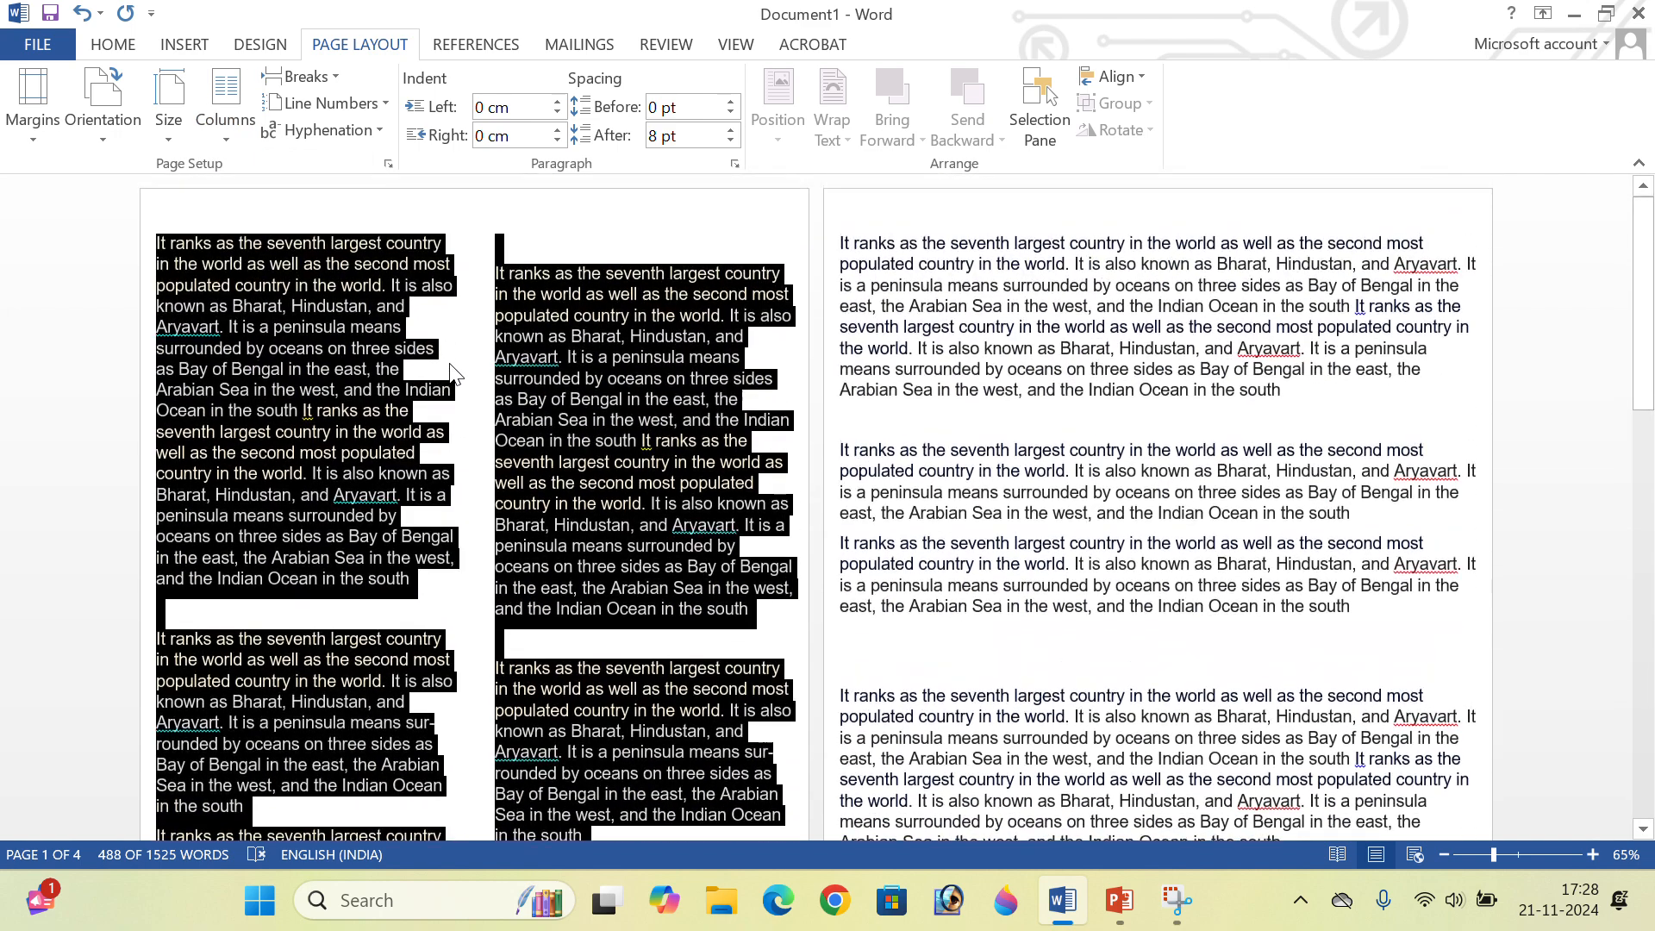
click(466, 371)
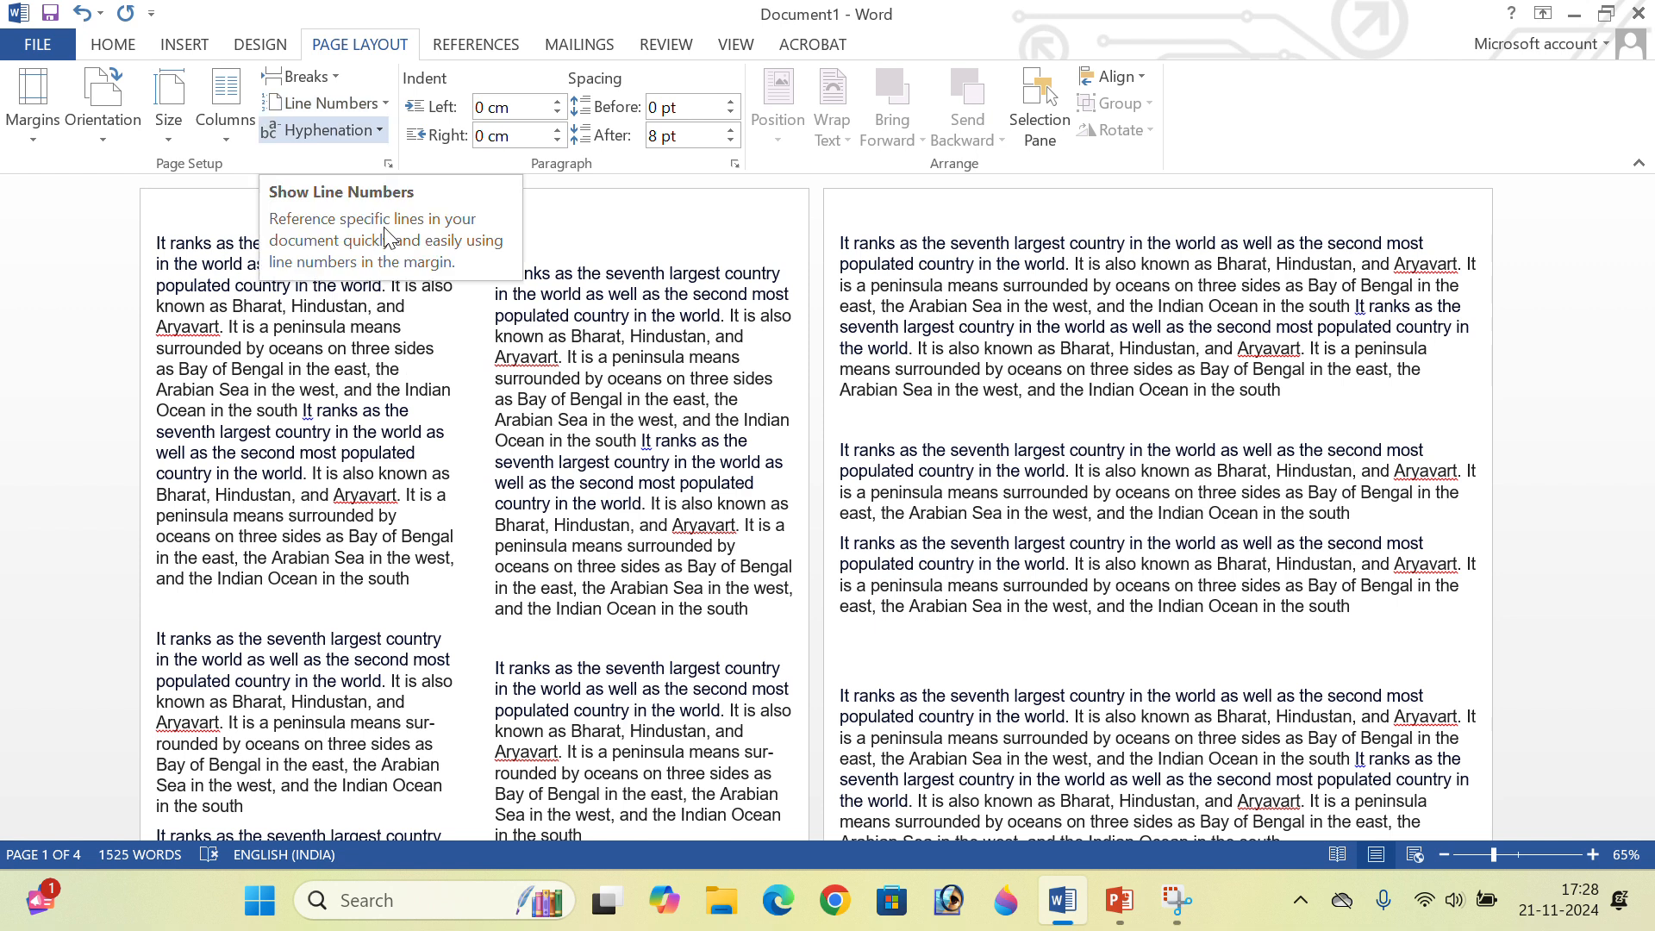
Compare the two-column text on the first page with the single-column text on the second page.
click(157, 433)
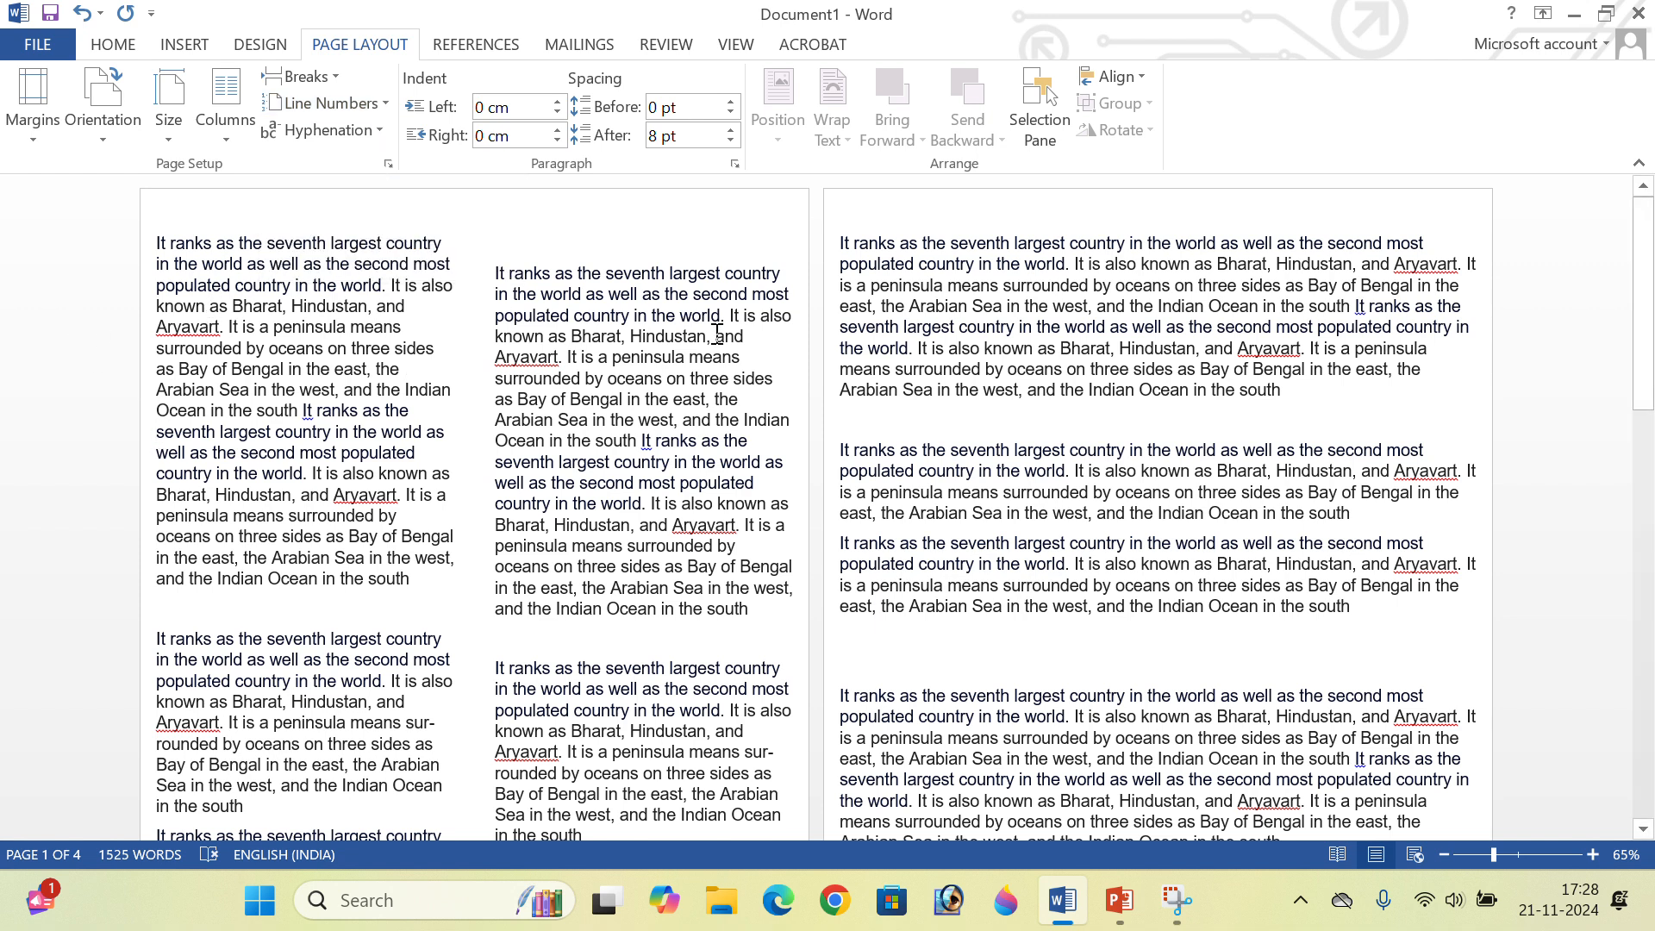
scroll(596, 404, down, 3)
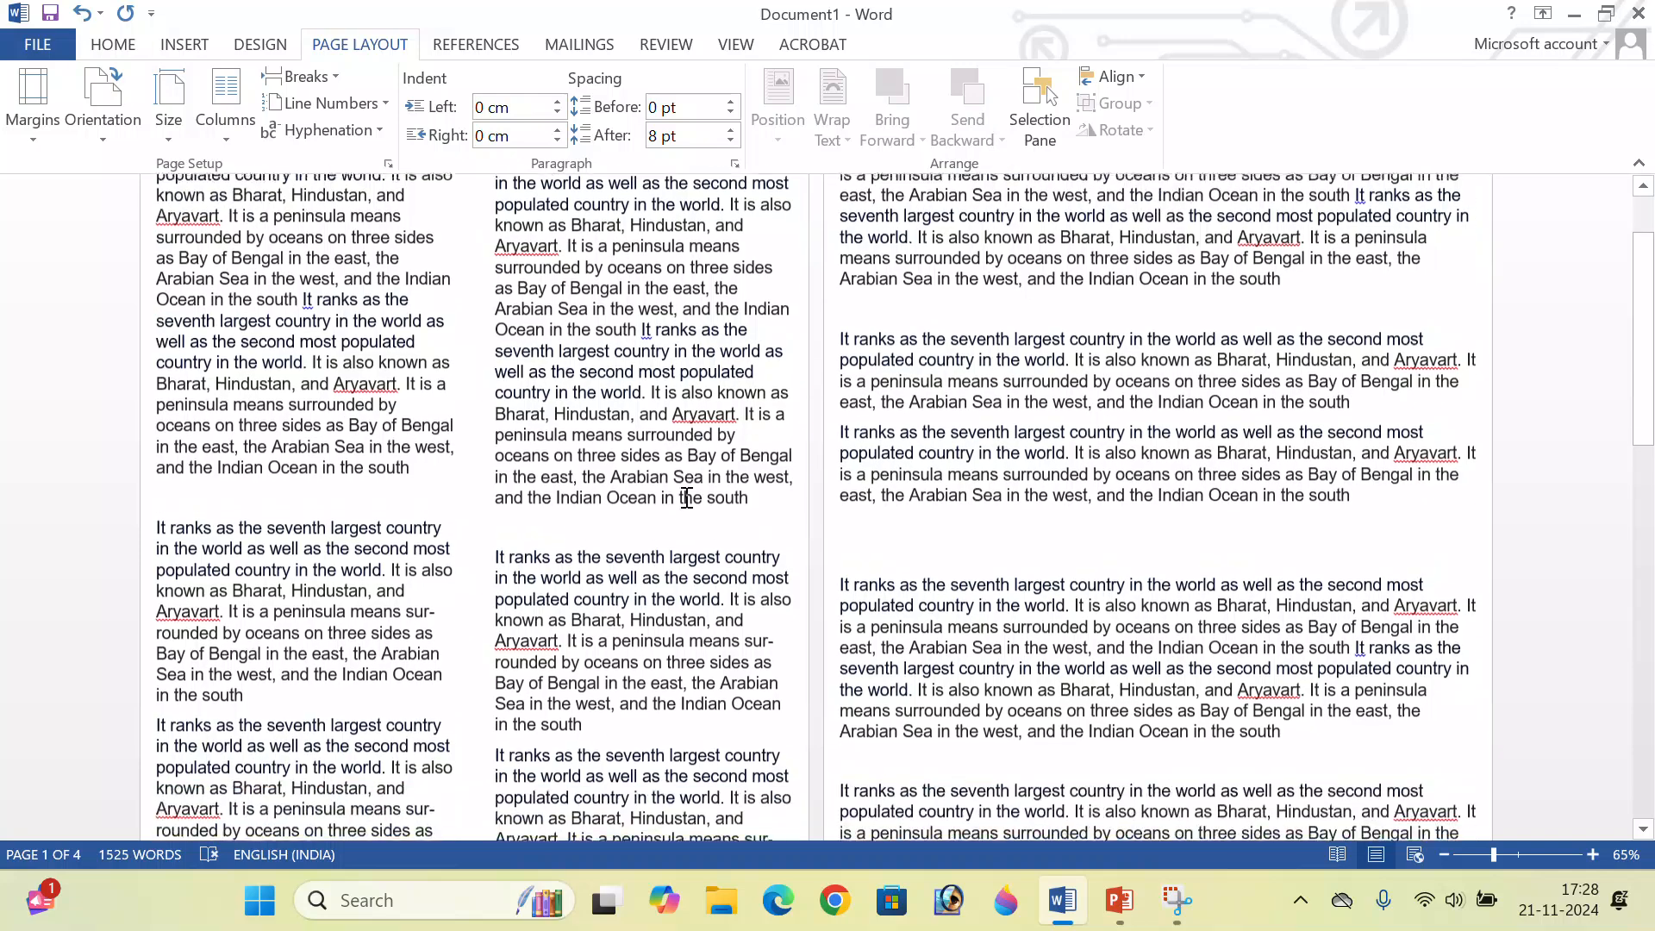
key(Down)
scroll(540, 516, down, 2)
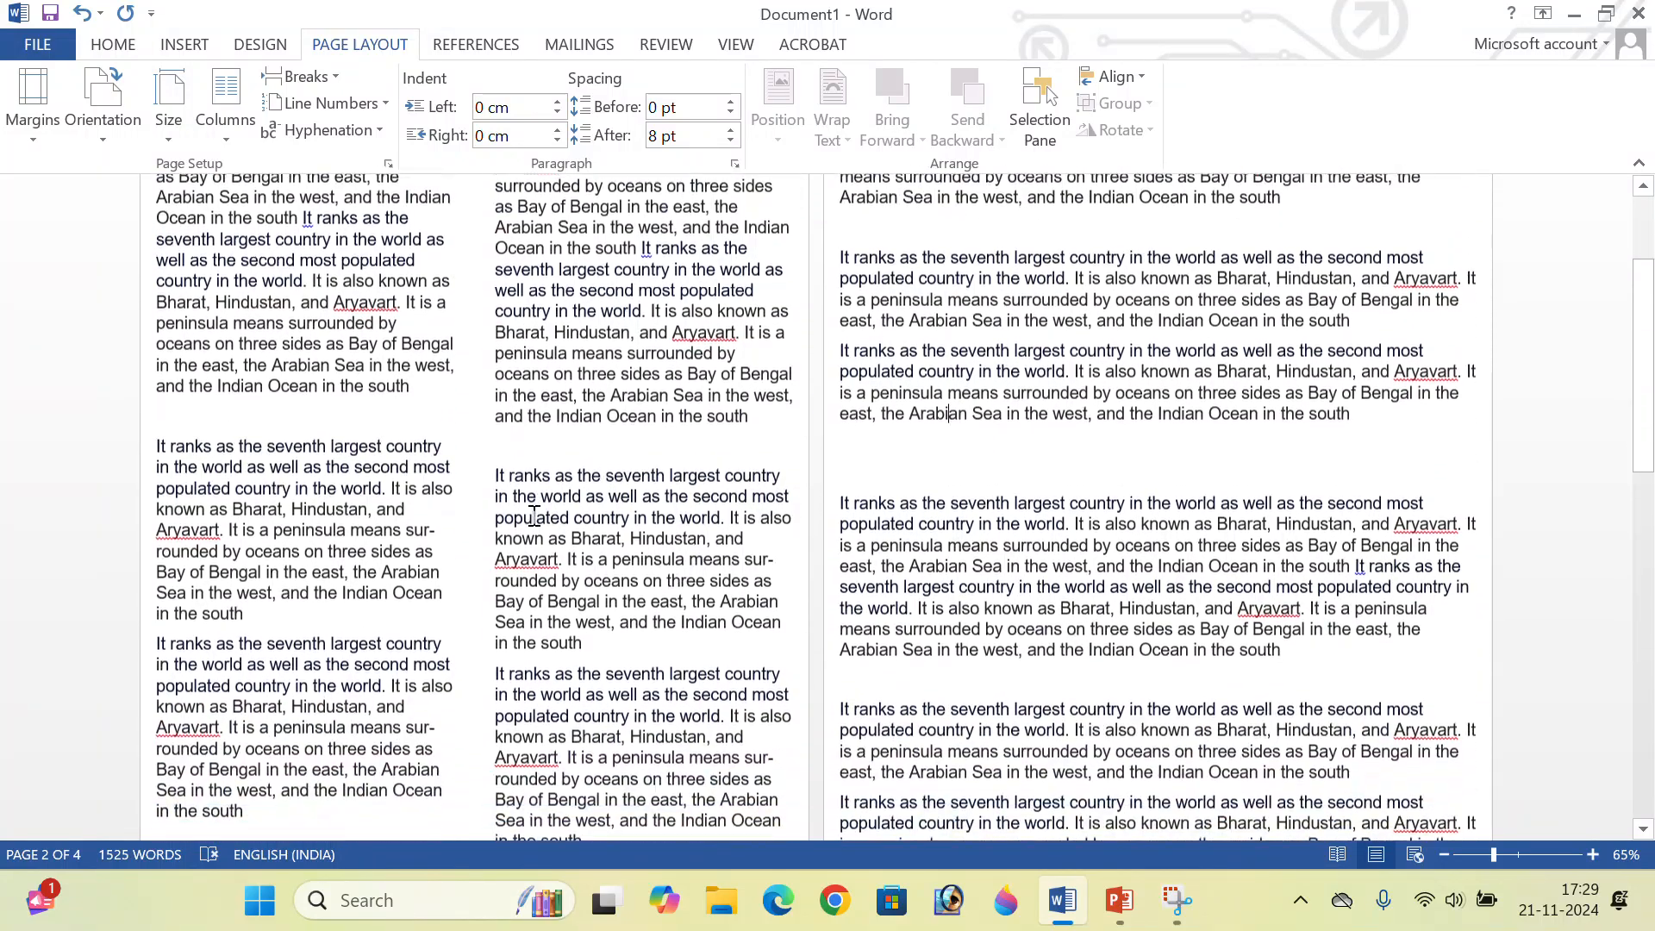
scroll(1319, 372, down, 1)
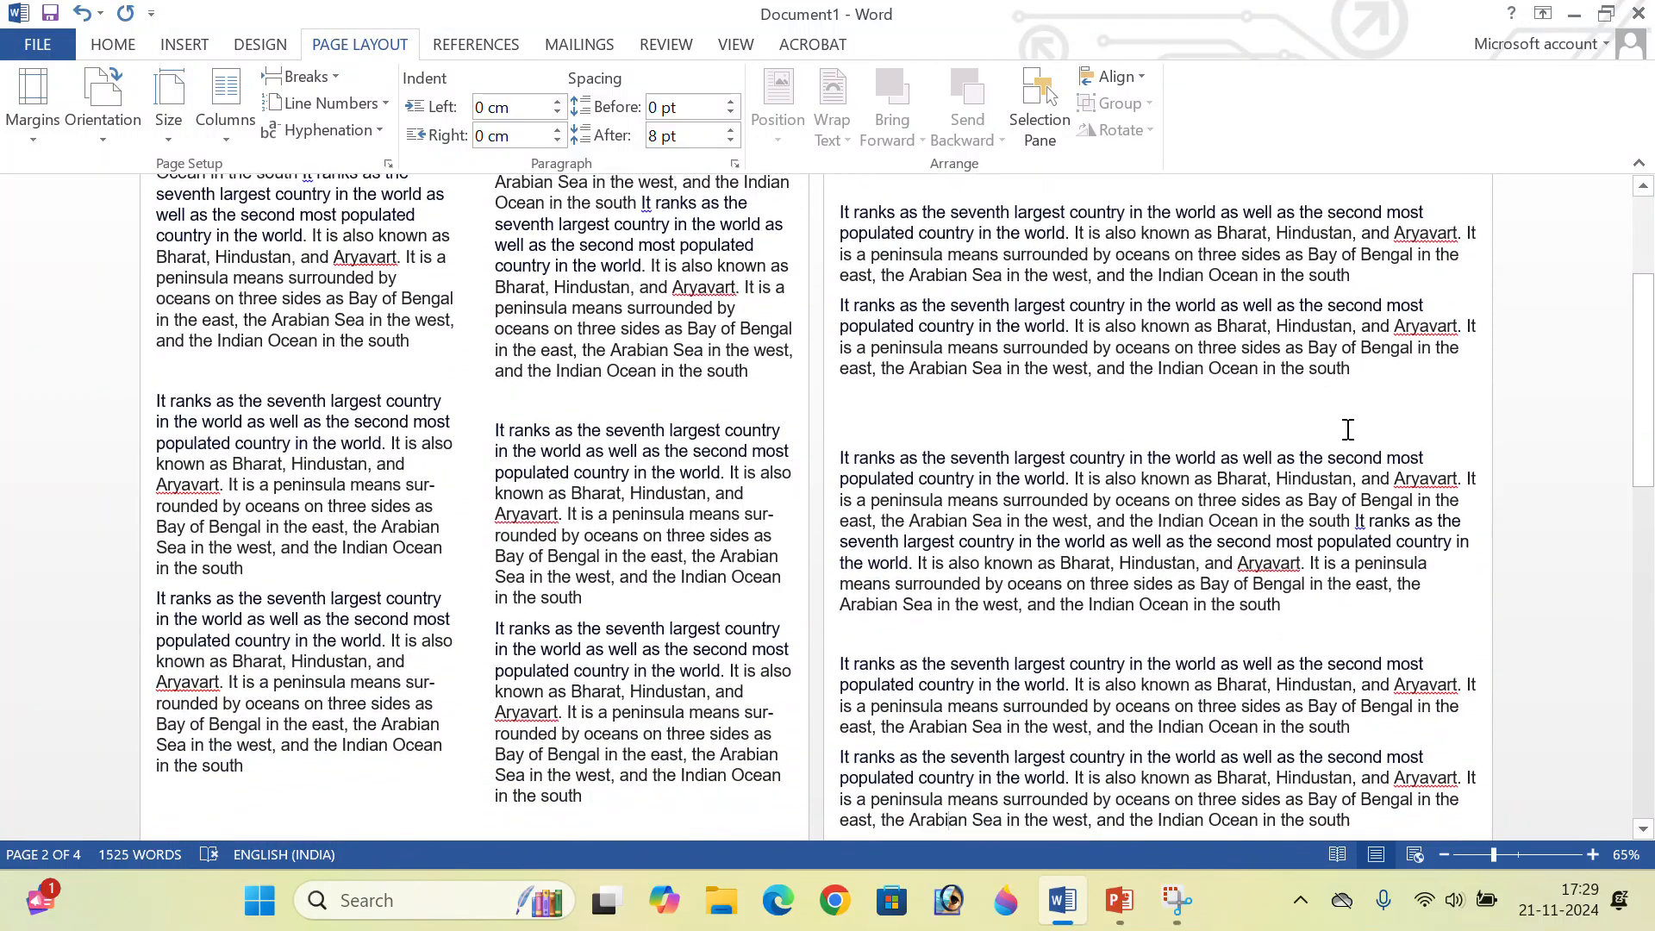
shift+click(1309, 608)
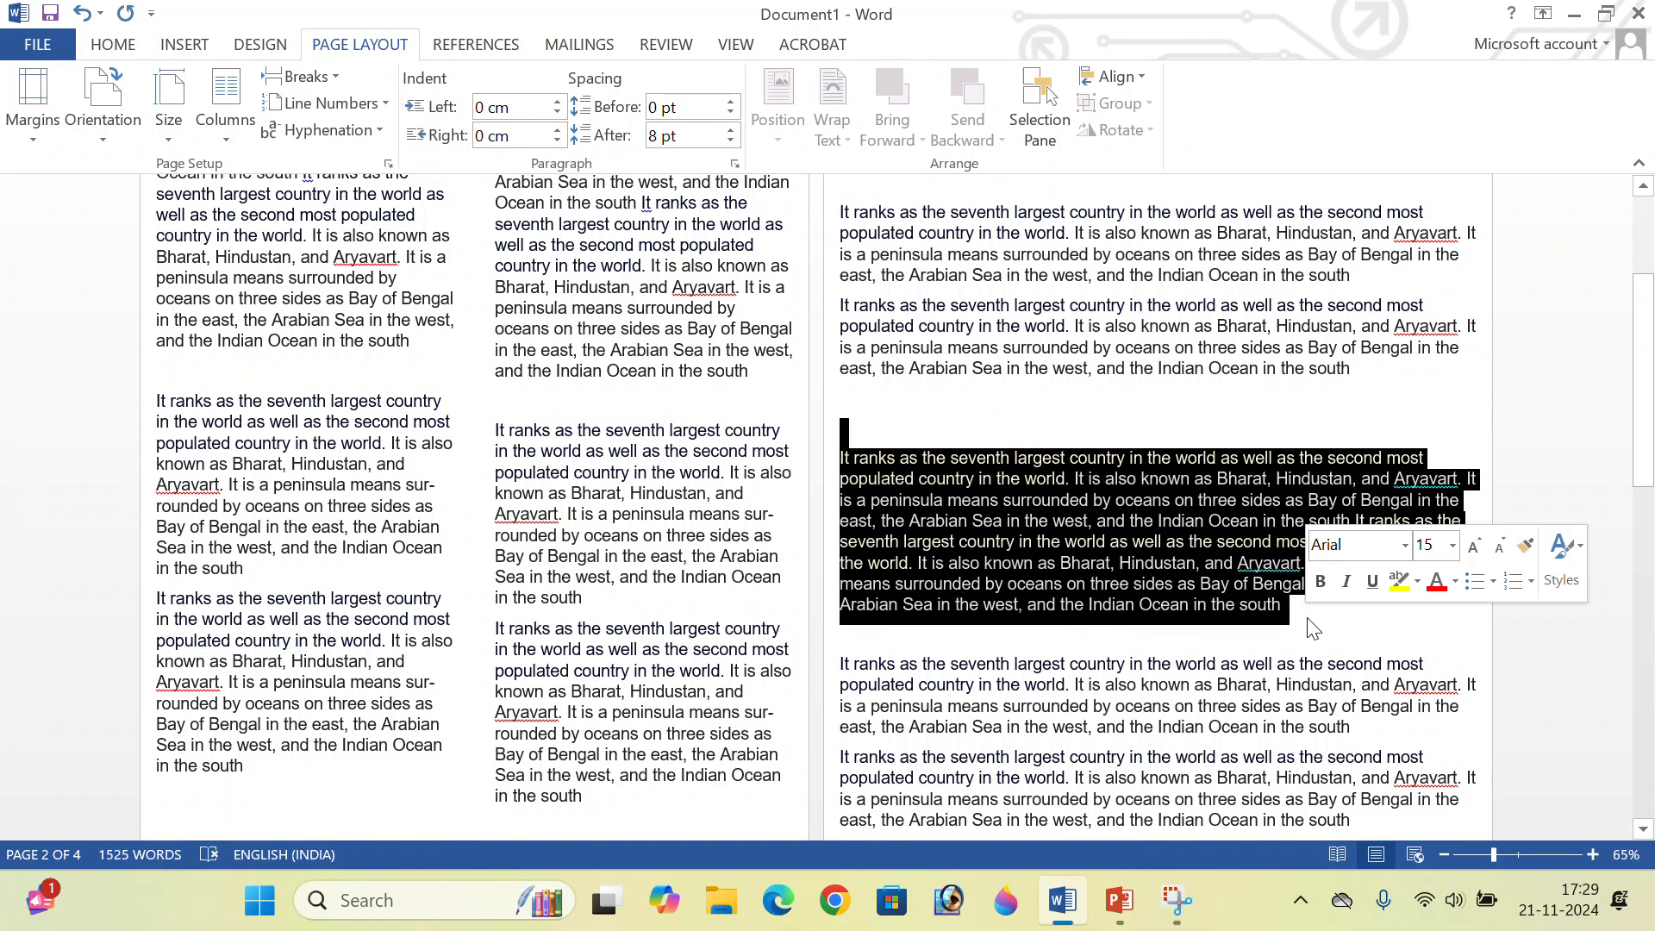
click(1022, 348)
scroll(216, 362, up, 5)
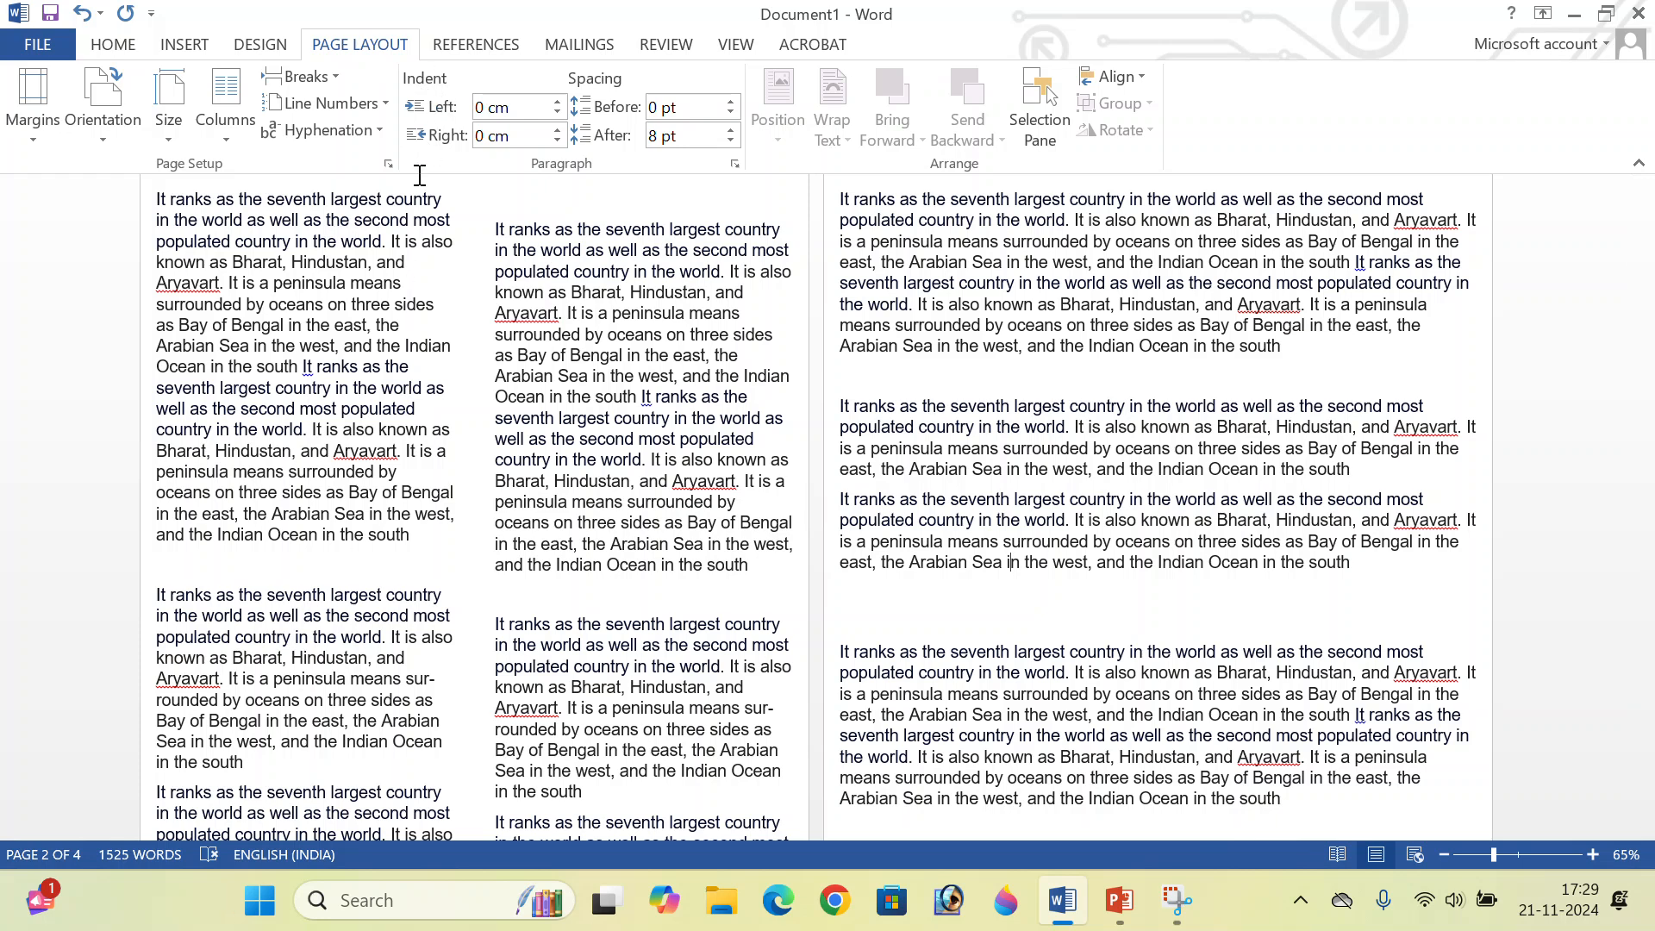
Try continuous line numbering, and insert and remove two line breaks before "and the Indian Ocean in the south" in the first column.
click(340, 102)
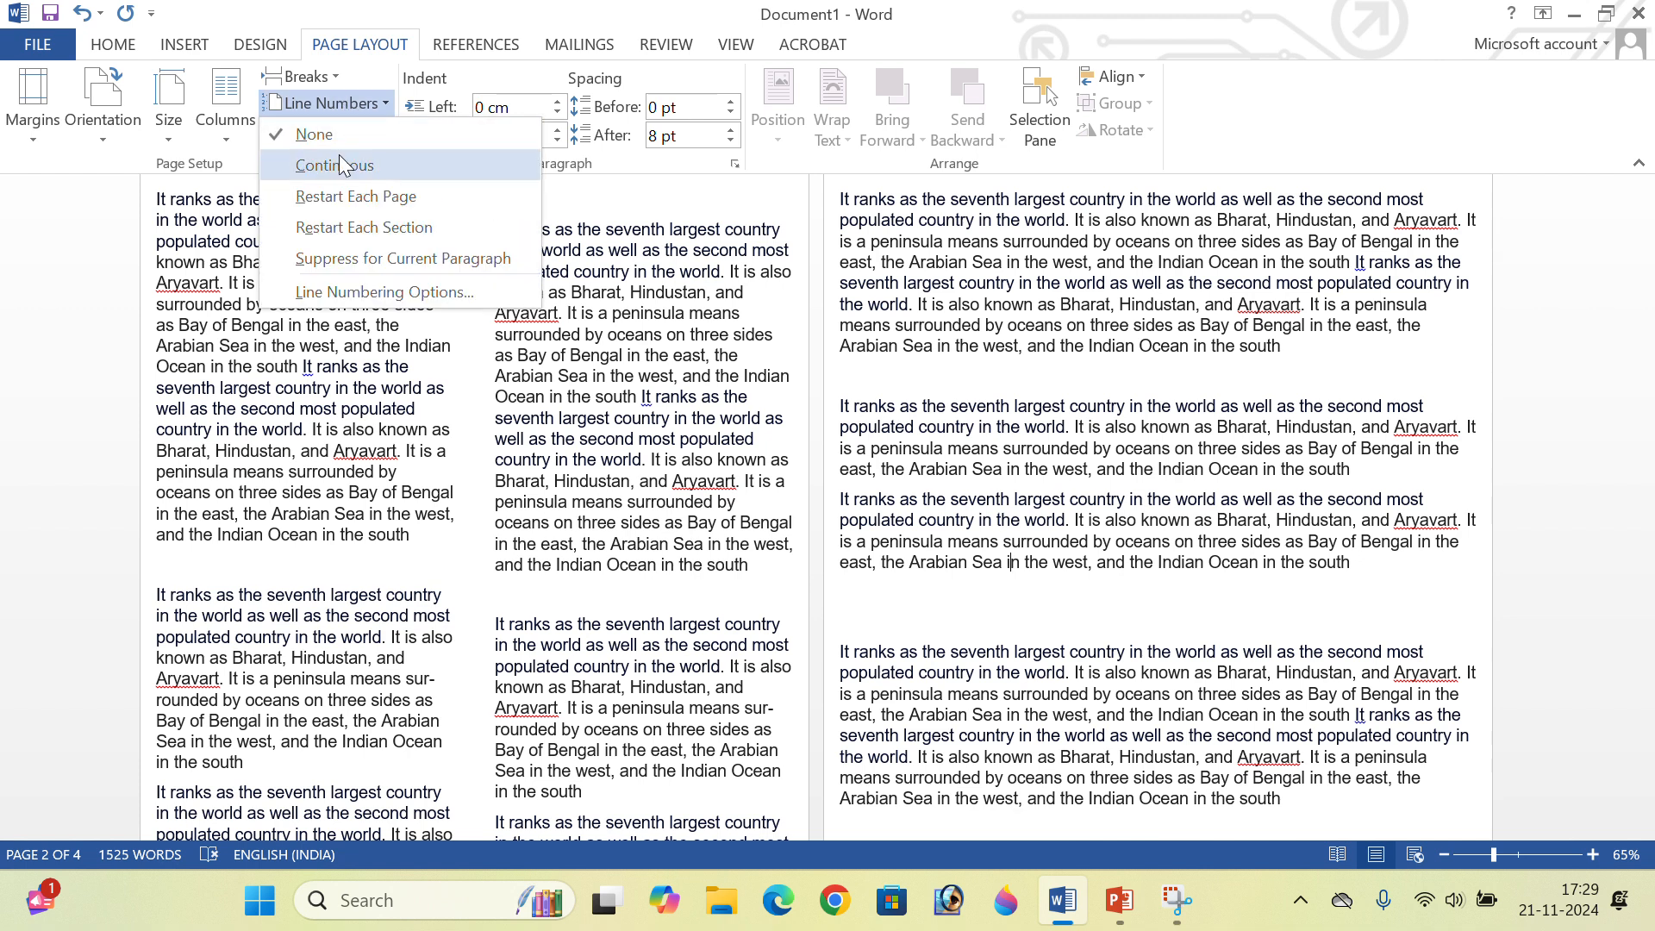
click(339, 154)
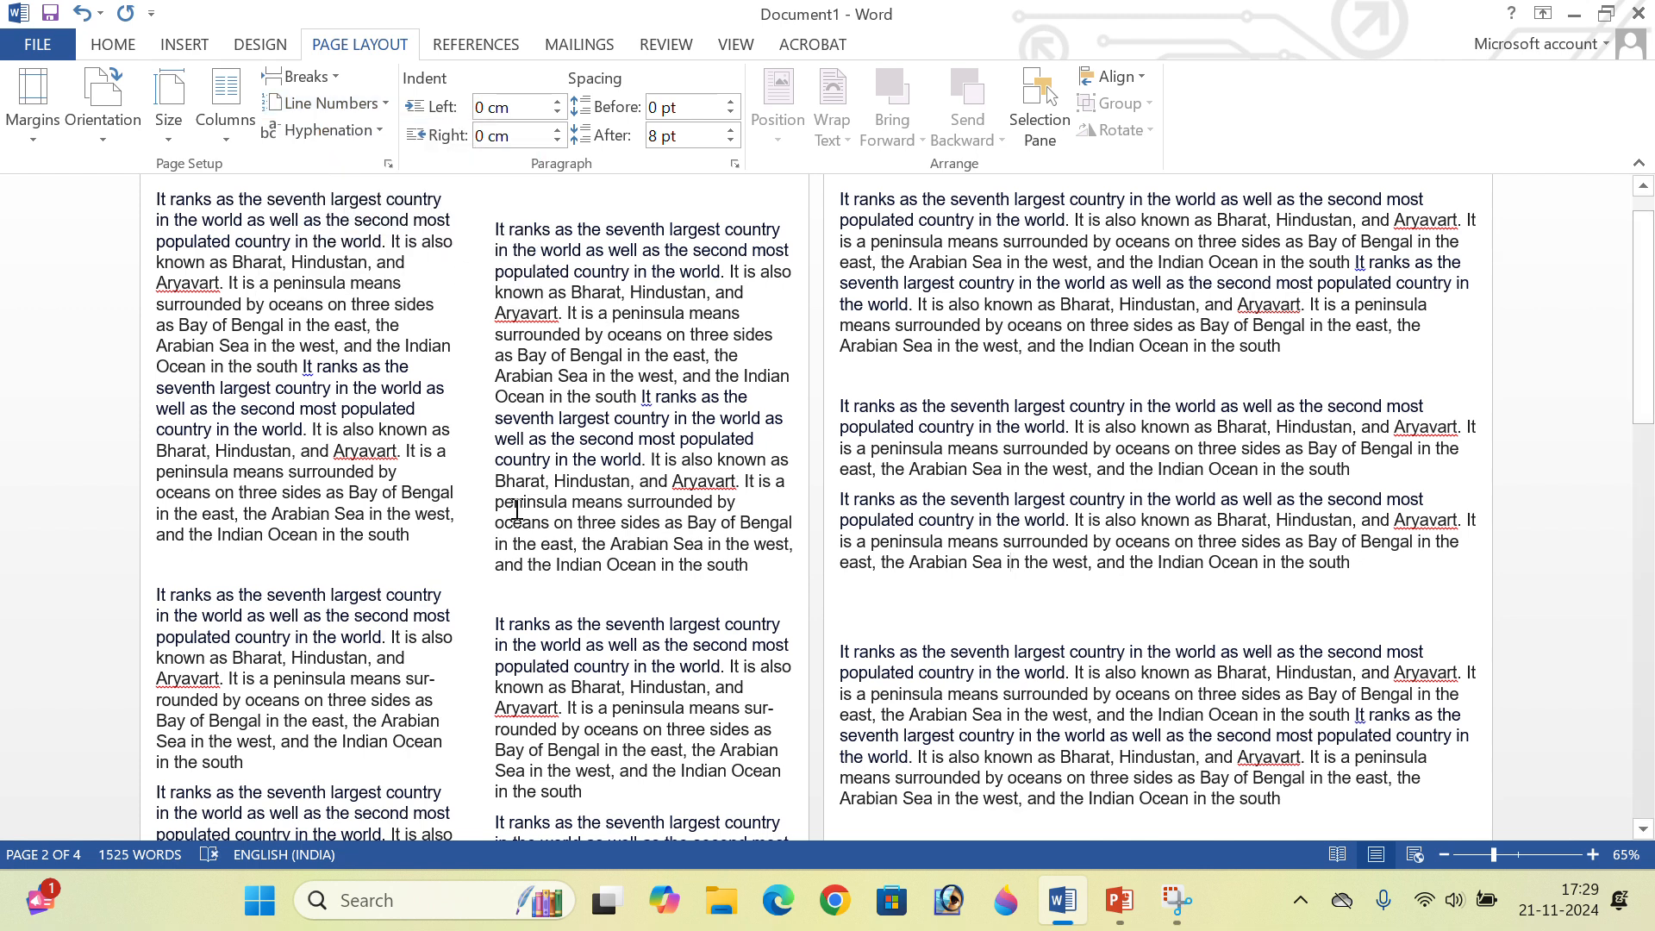
click(471, 506)
key(Return)
key(Return)
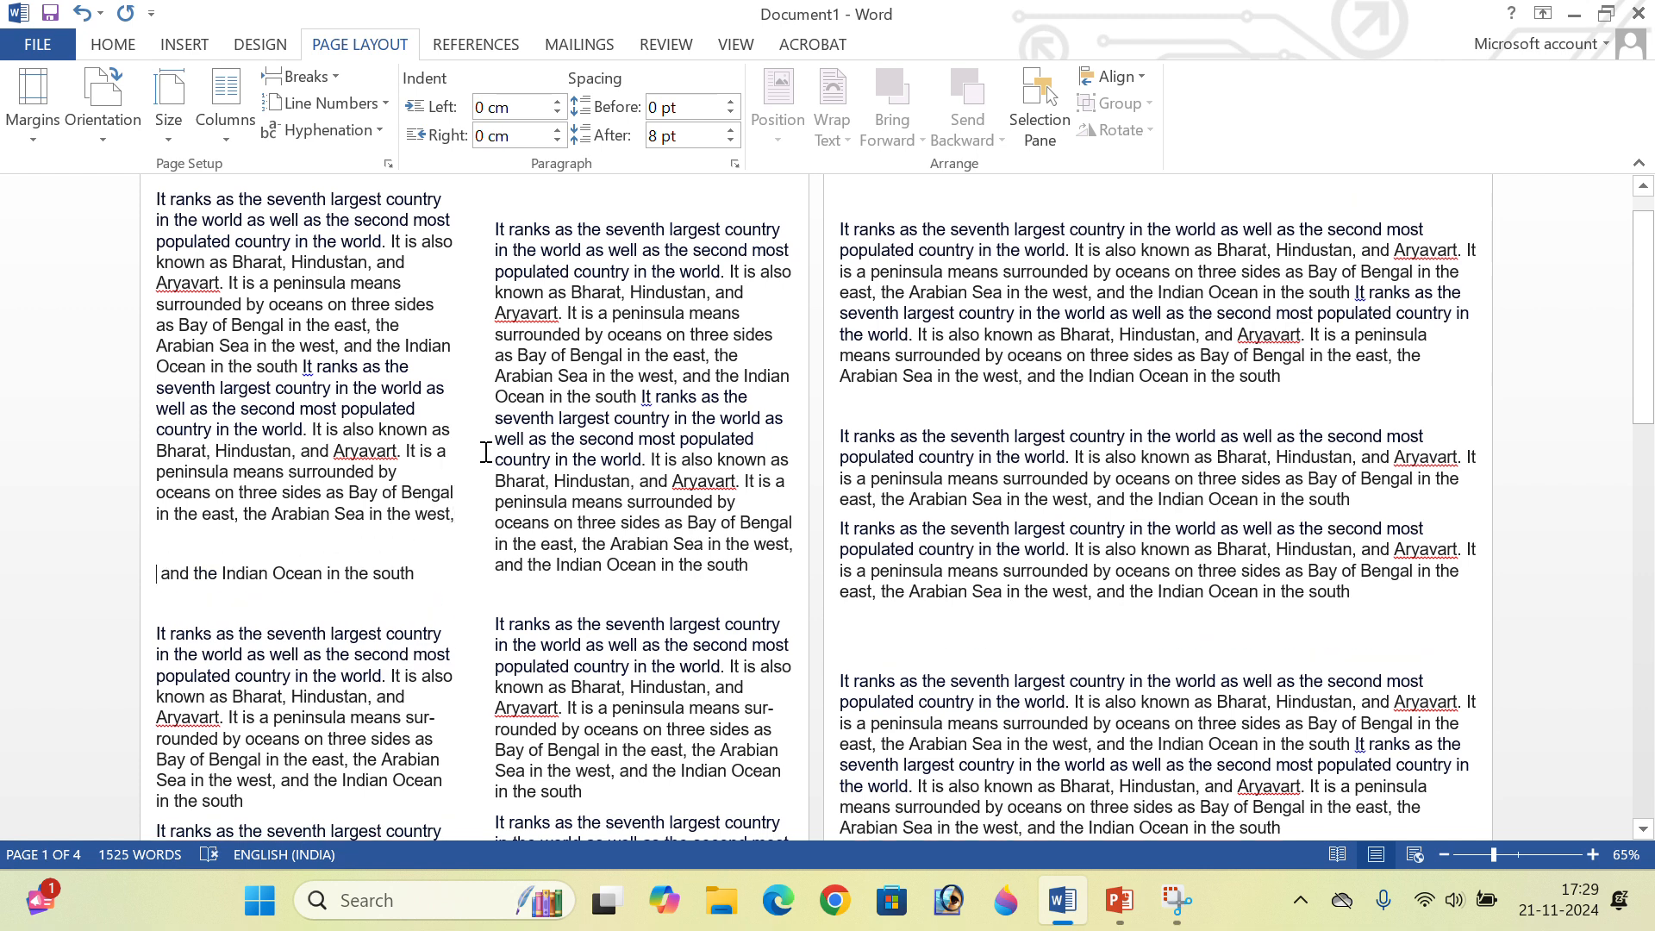
key(BackSpace)
key(BackSpace)
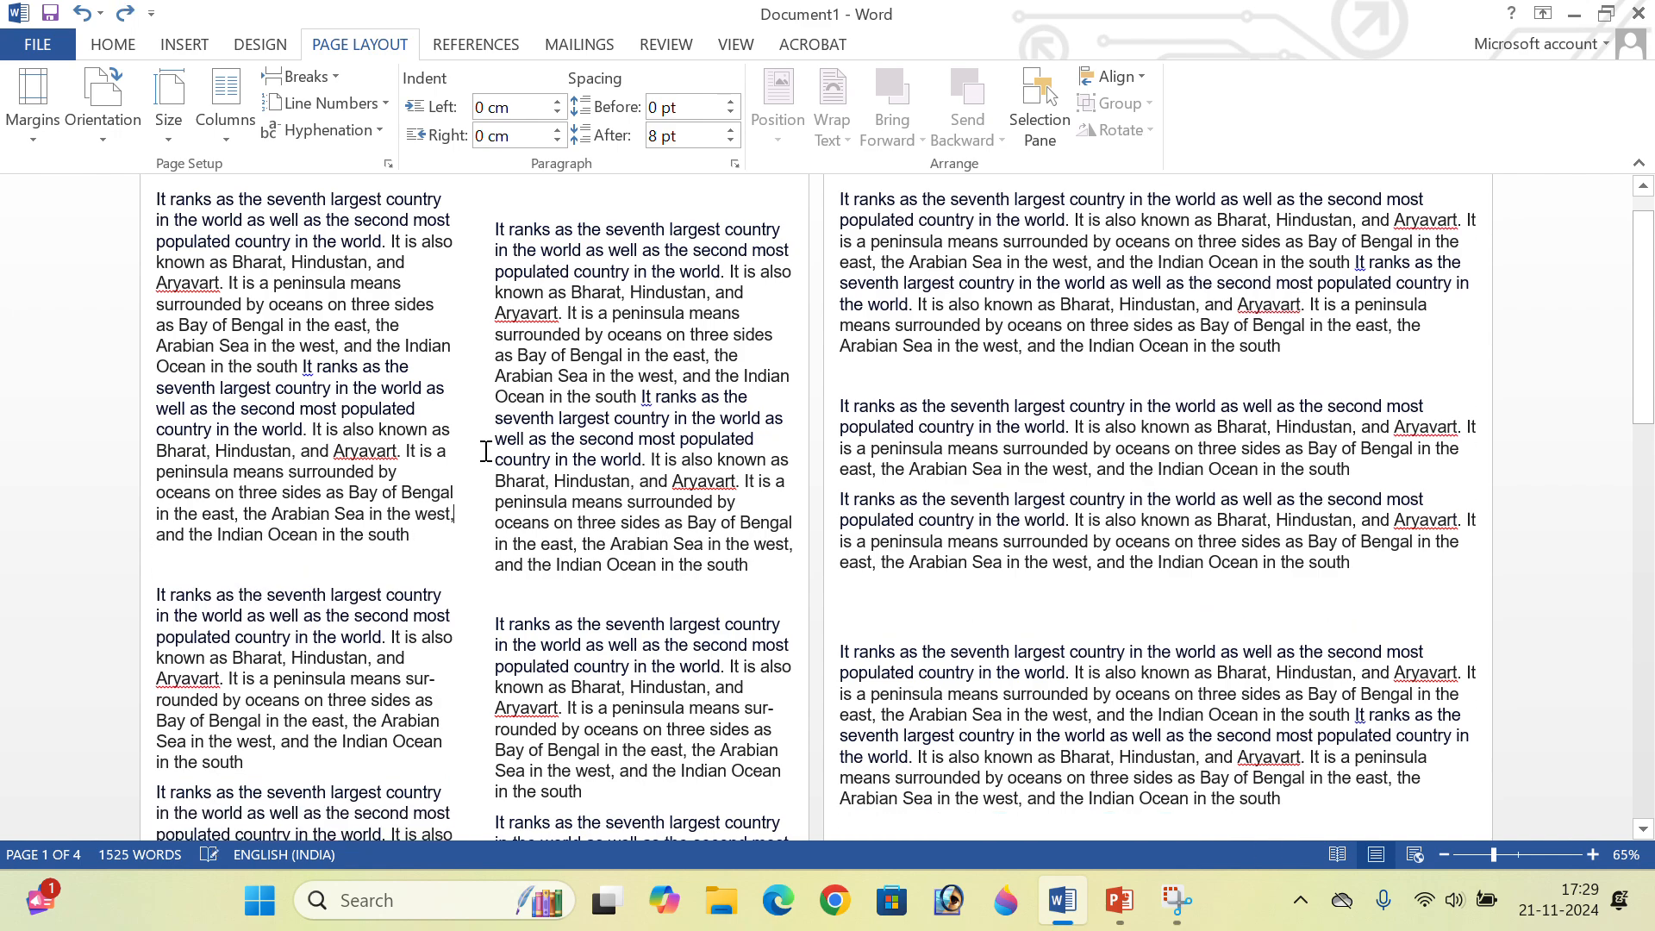
Undo the column layout and pasted copies back to the two-page text, and delete the Page Layout picture from the first page.
key(ctrl+z)
key(ctrl+z)
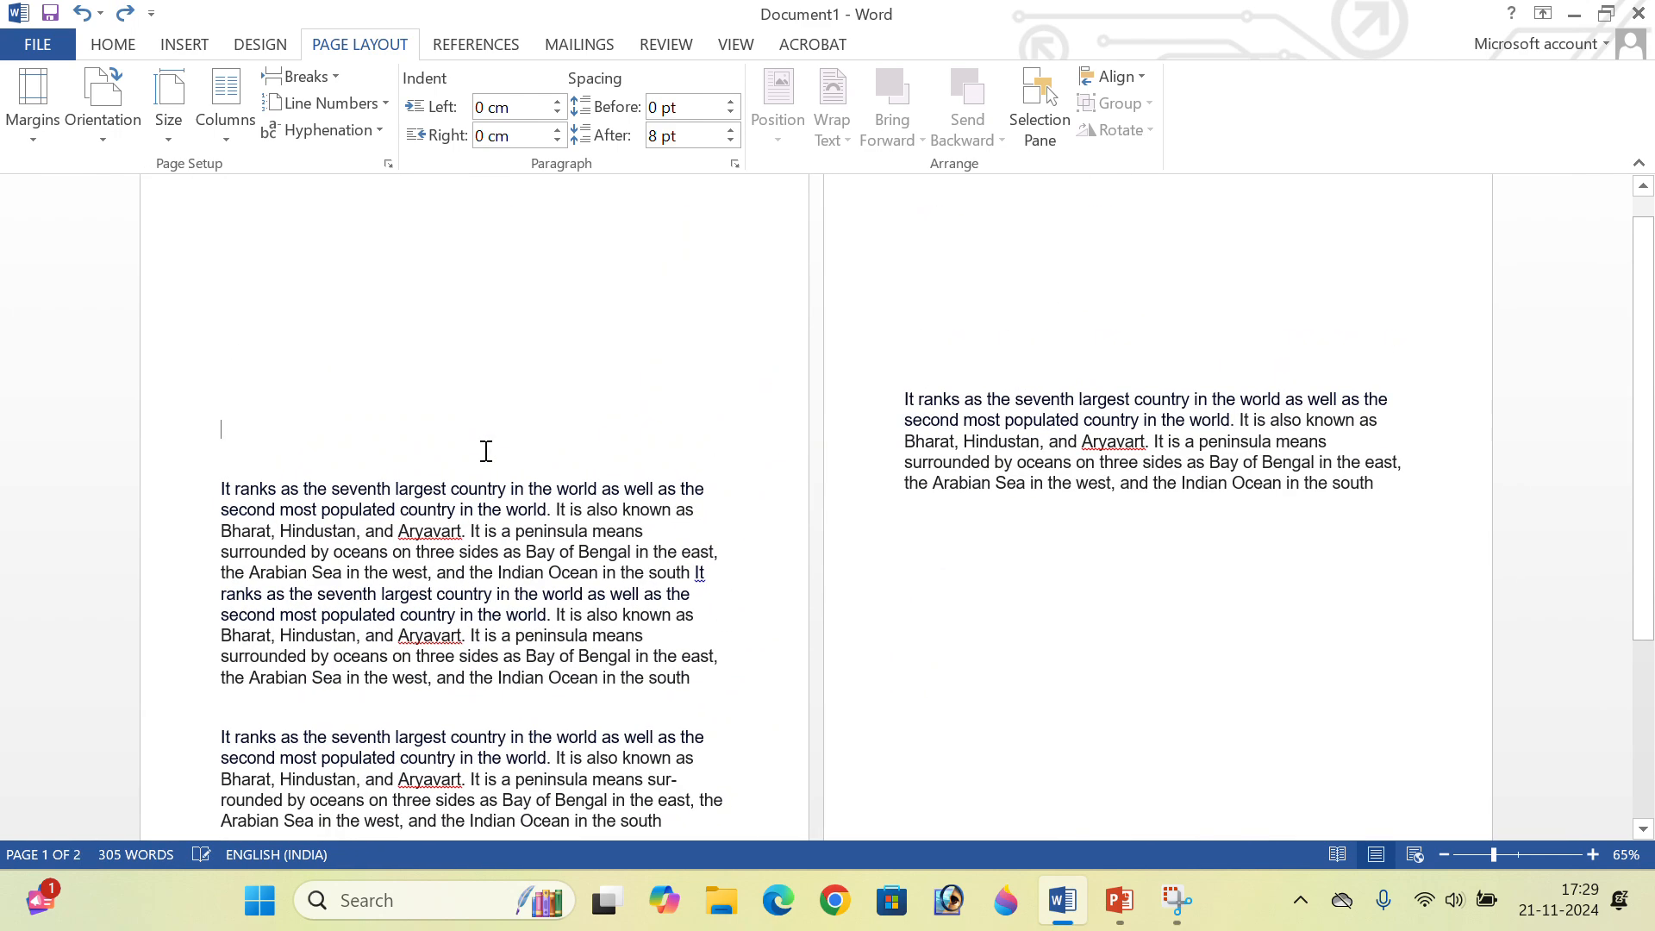
key(ctrl+z)
key(ctrl+z)
key(ctrl+z)
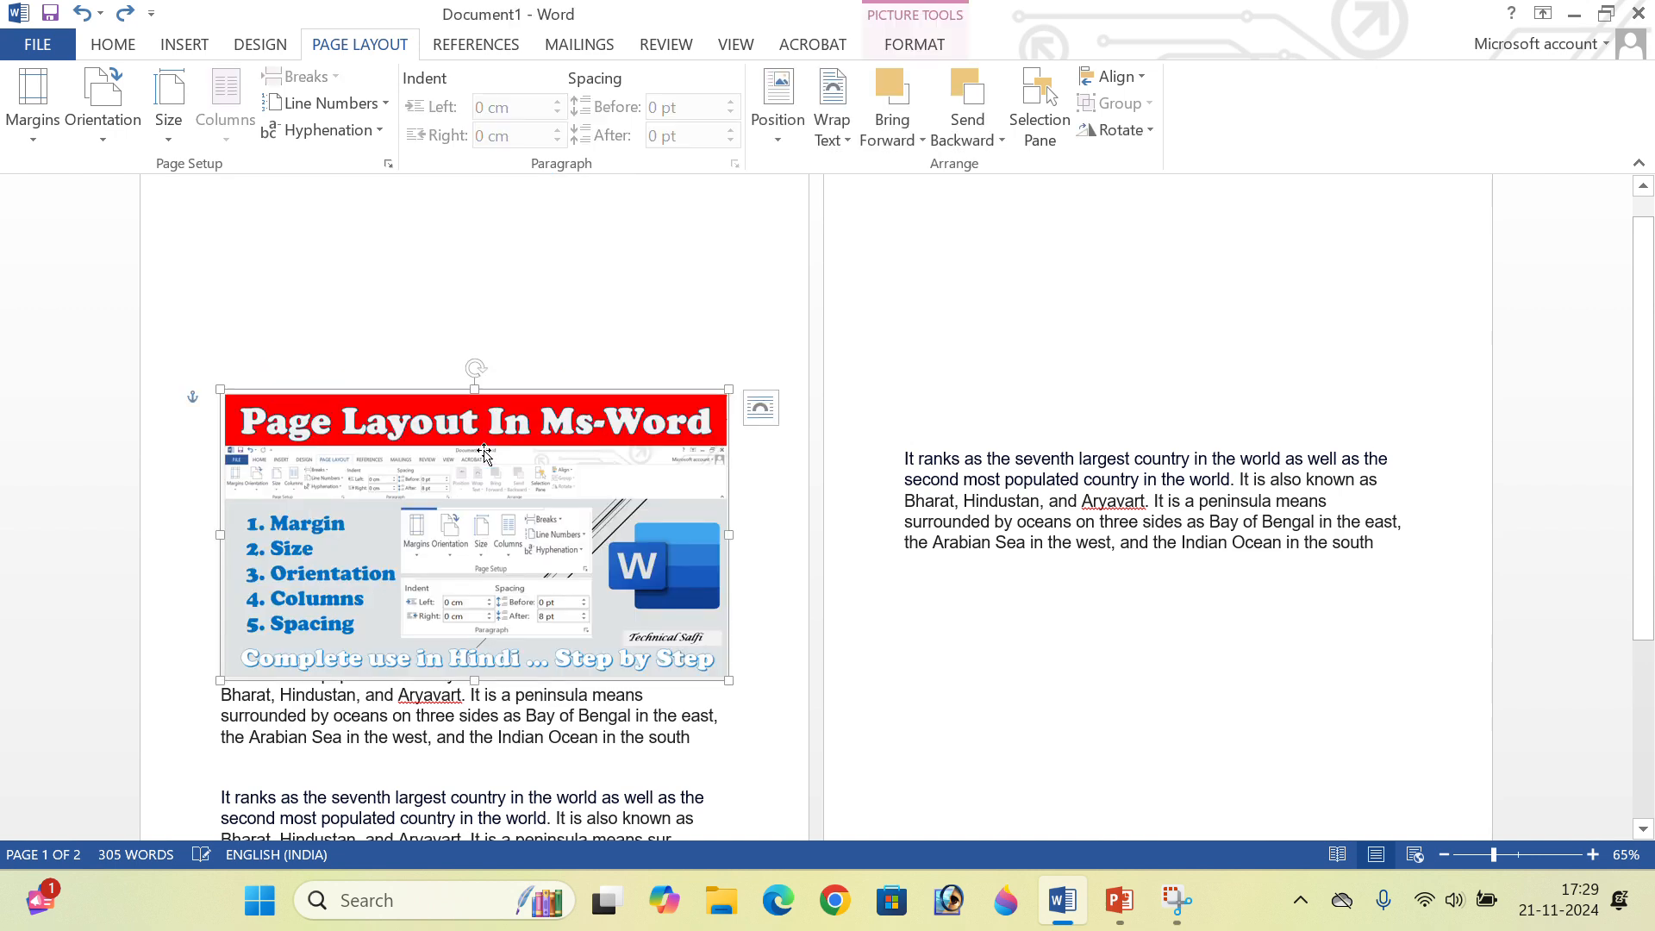
key(Delete)
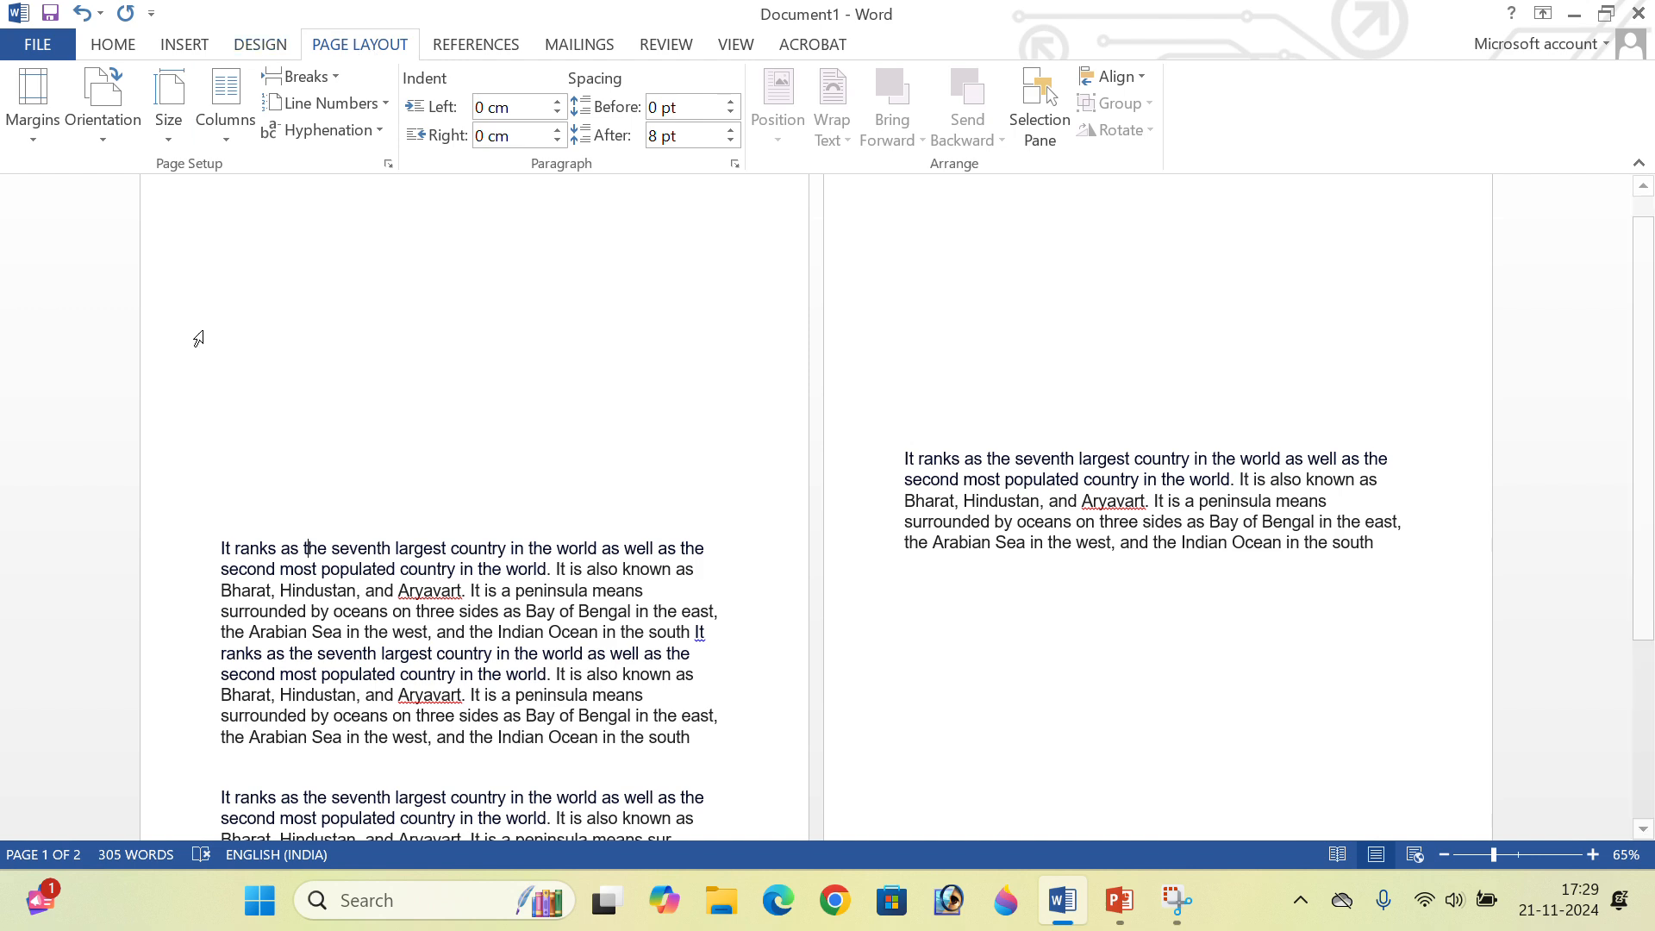
Add a blank line below the first text paragraph, number all lines continuously, and check the numbering across both pages.
click(228, 527)
key(Return)
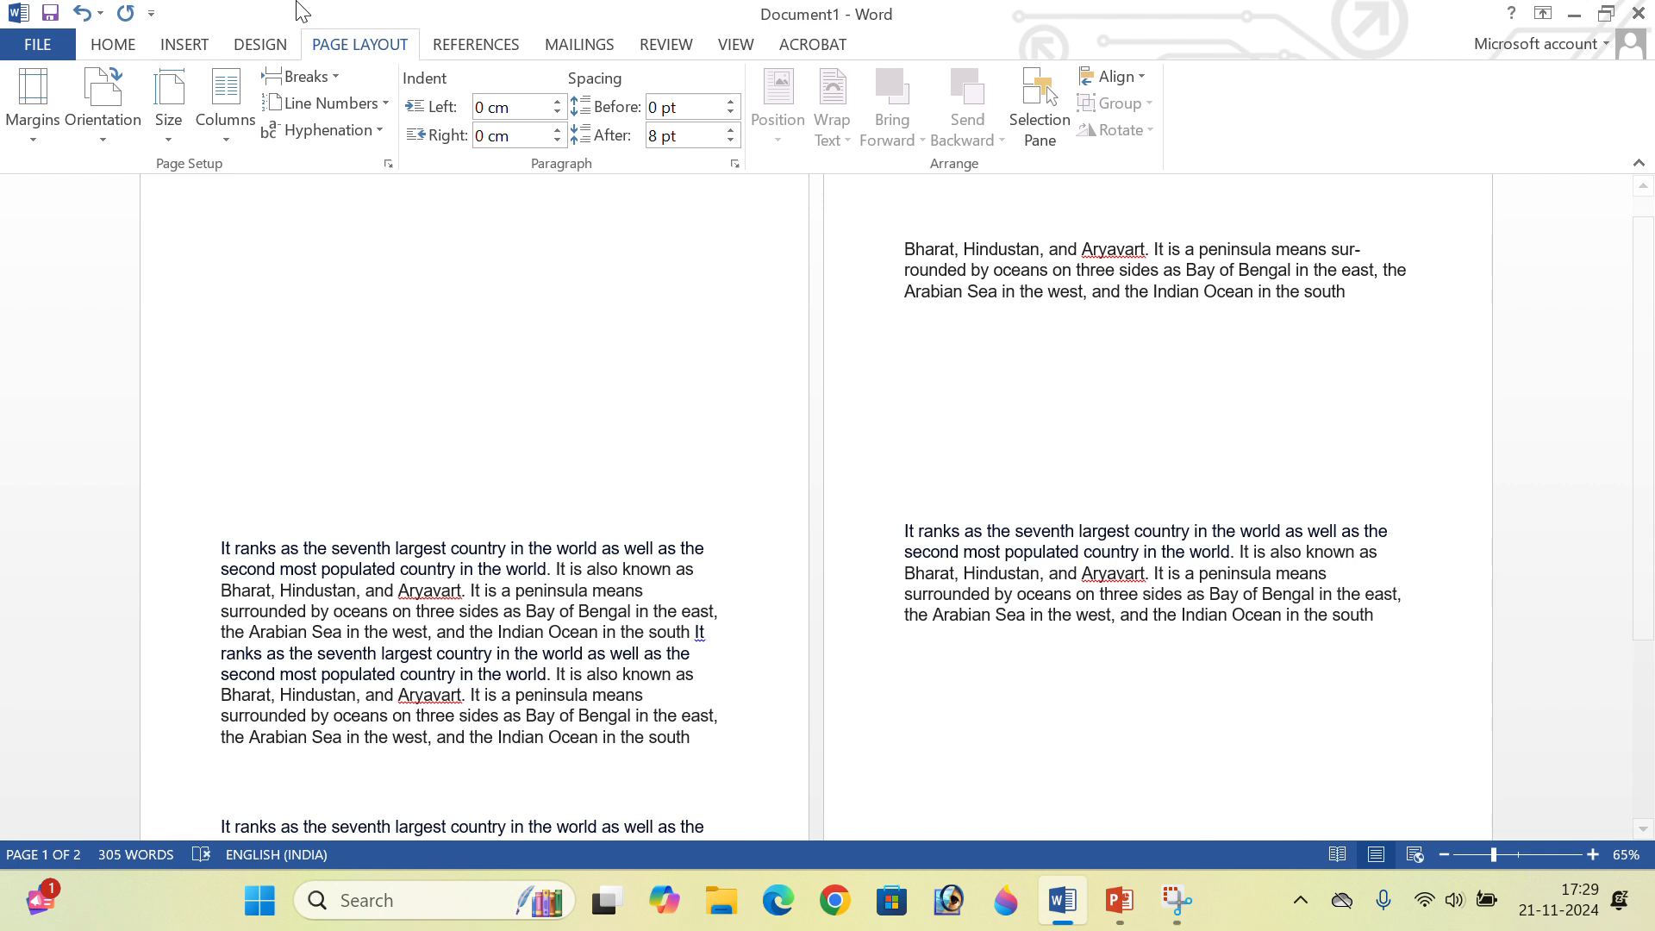
click(330, 103)
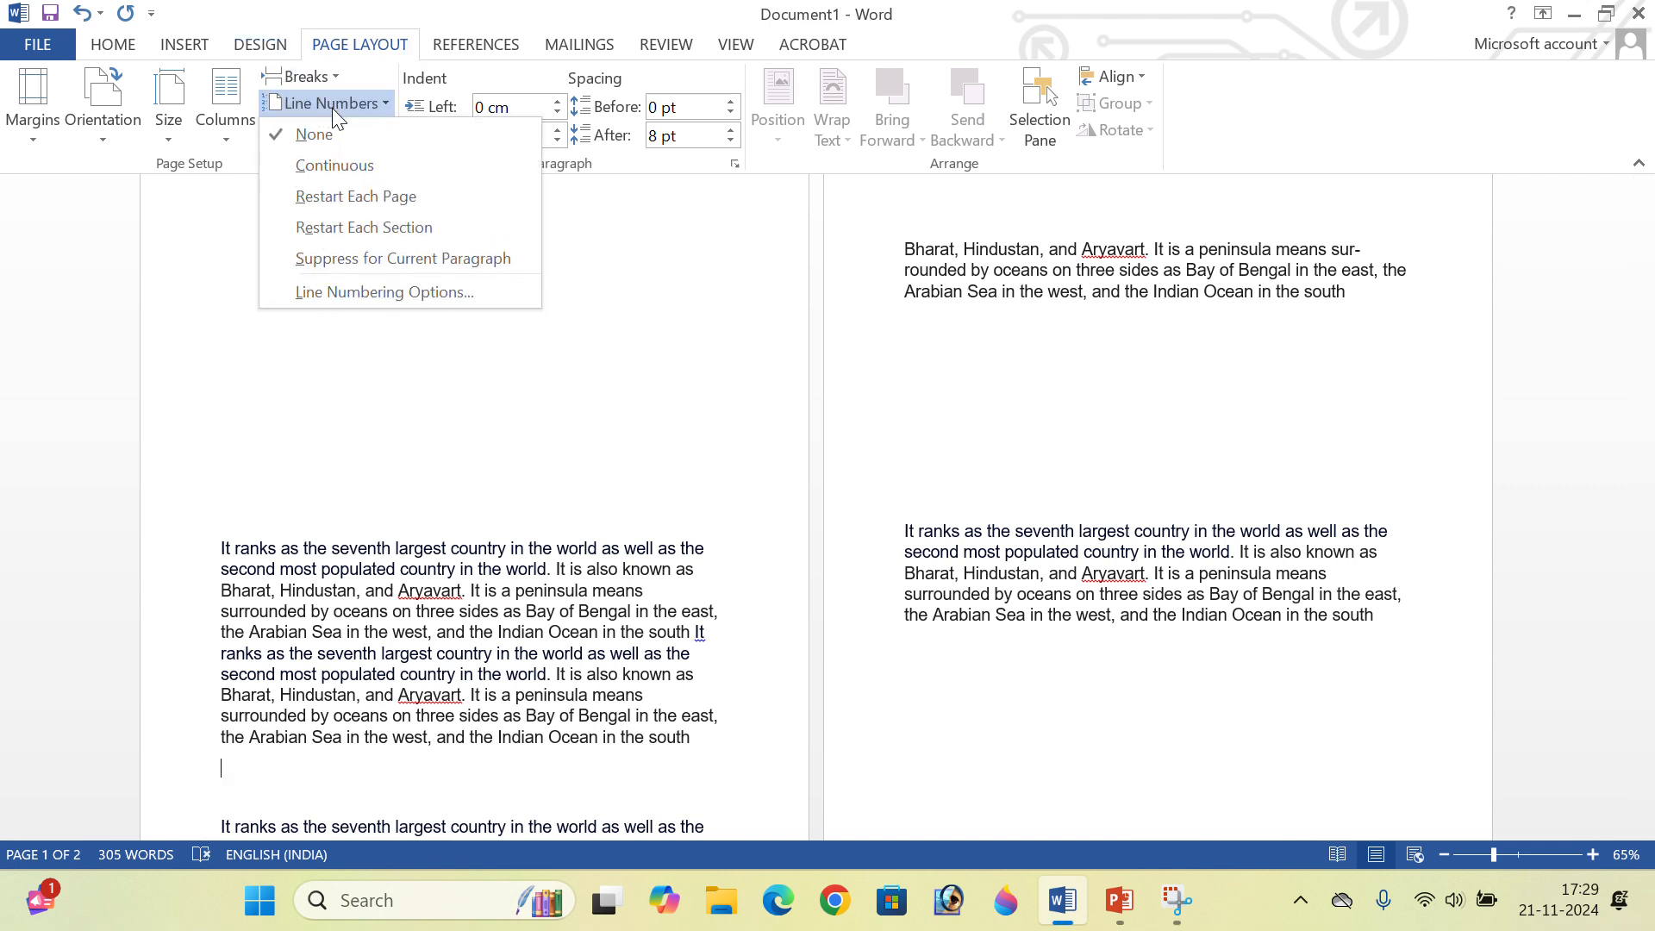
click(332, 165)
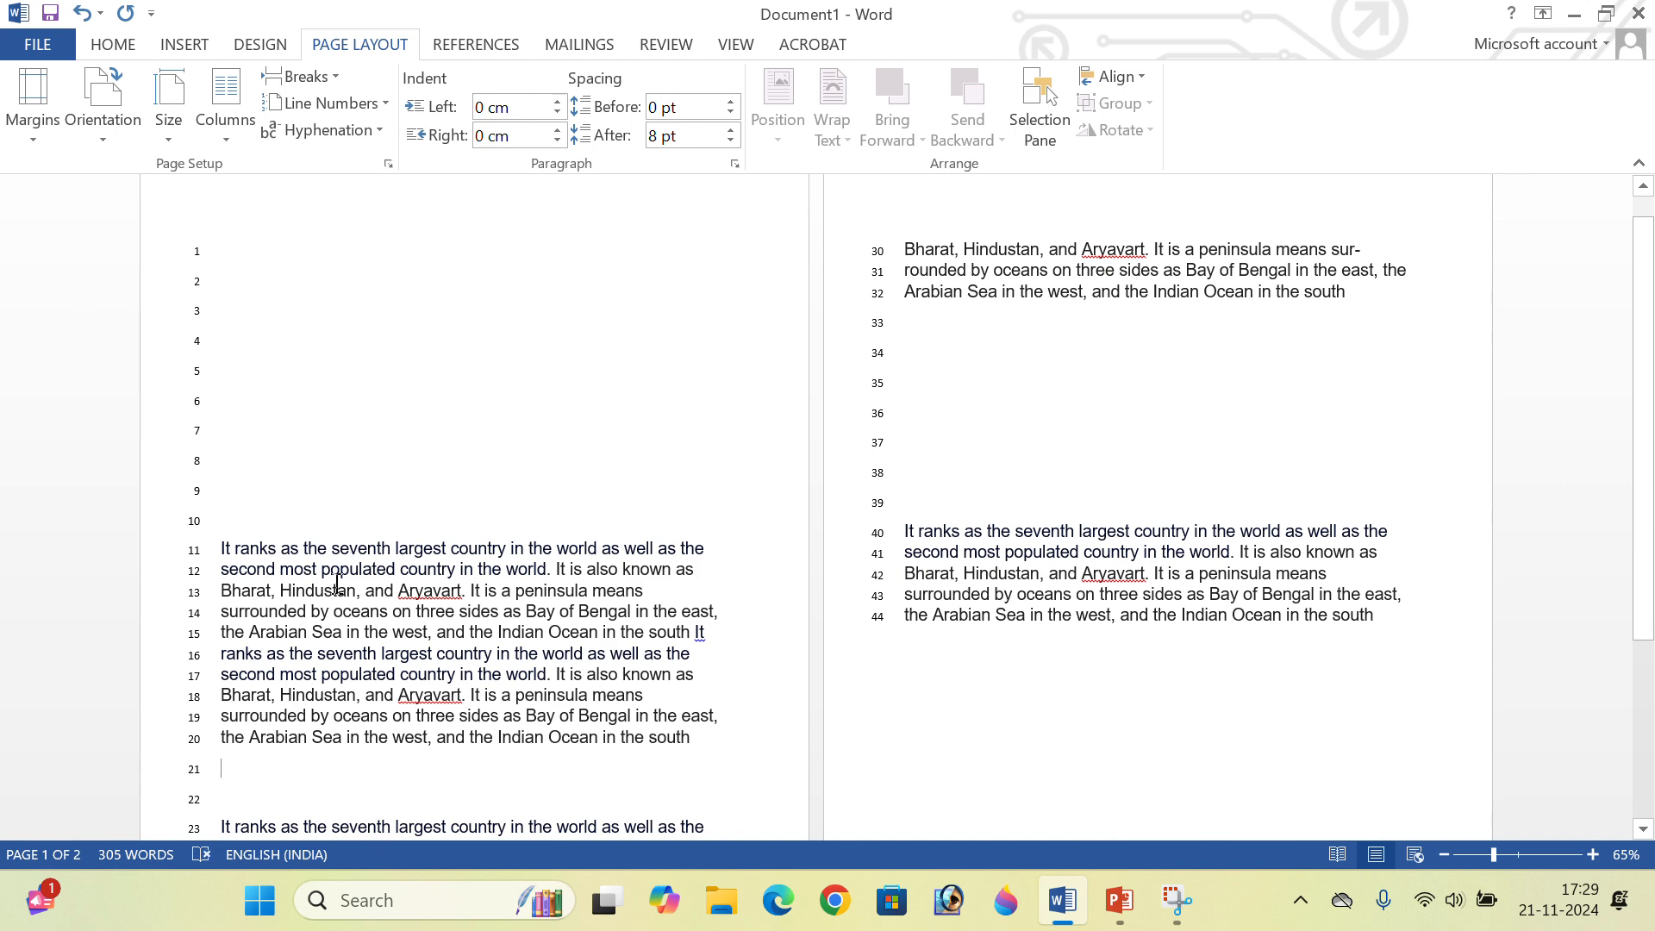
scroll(386, 543, down, 5)
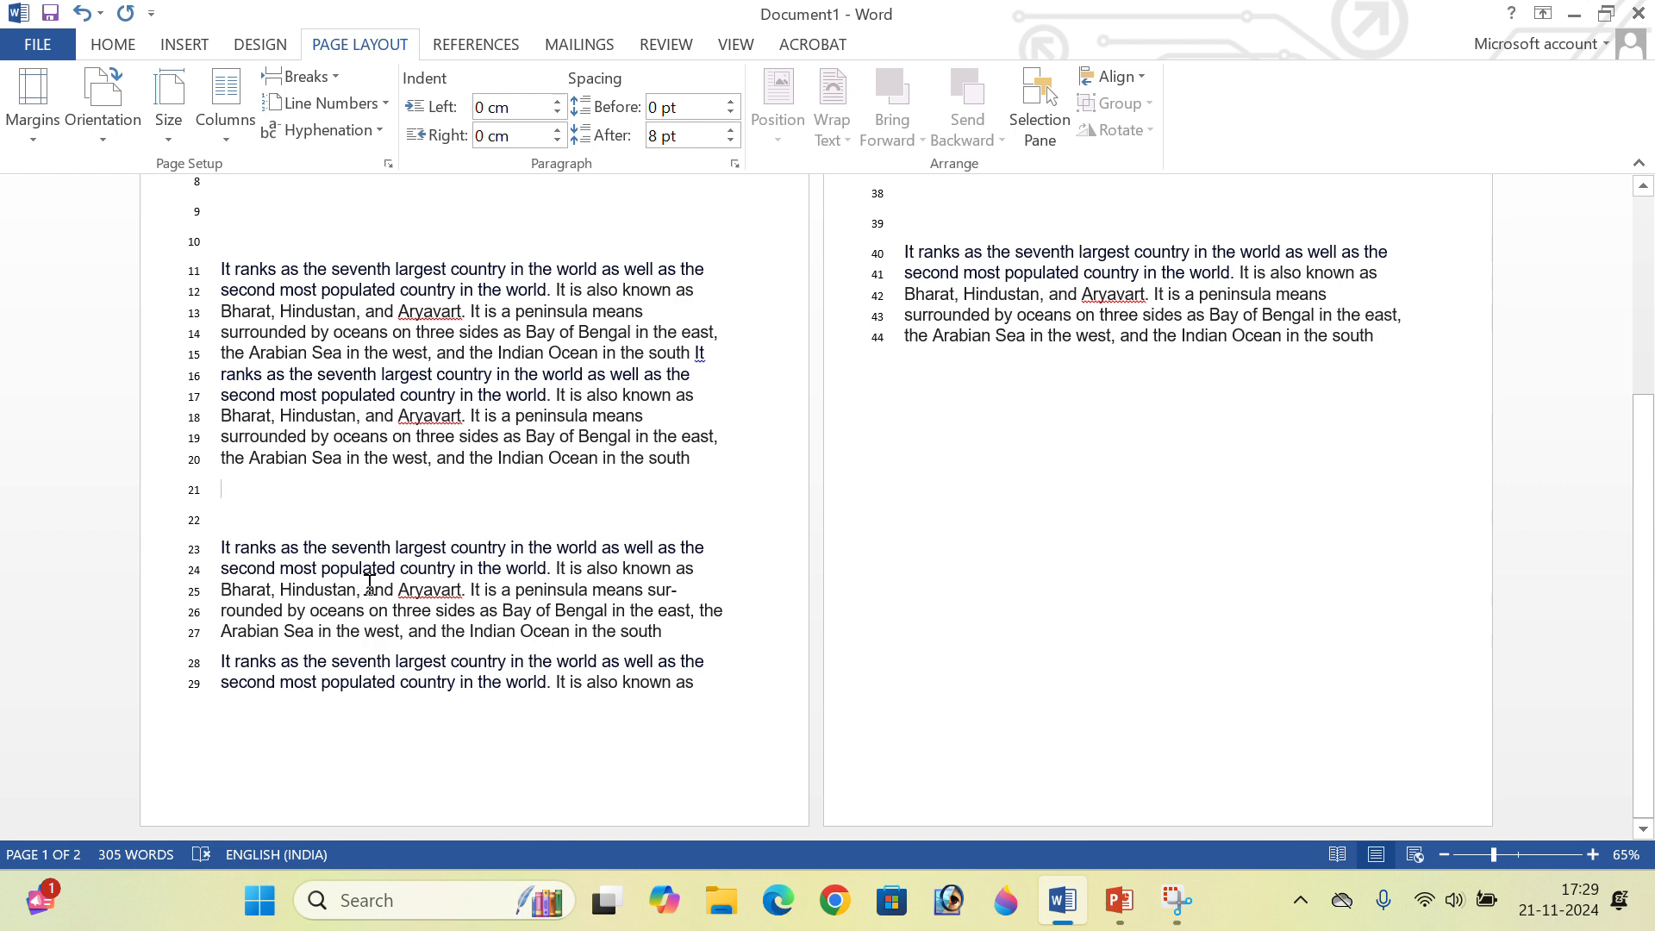
scroll(370, 580, up, 5)
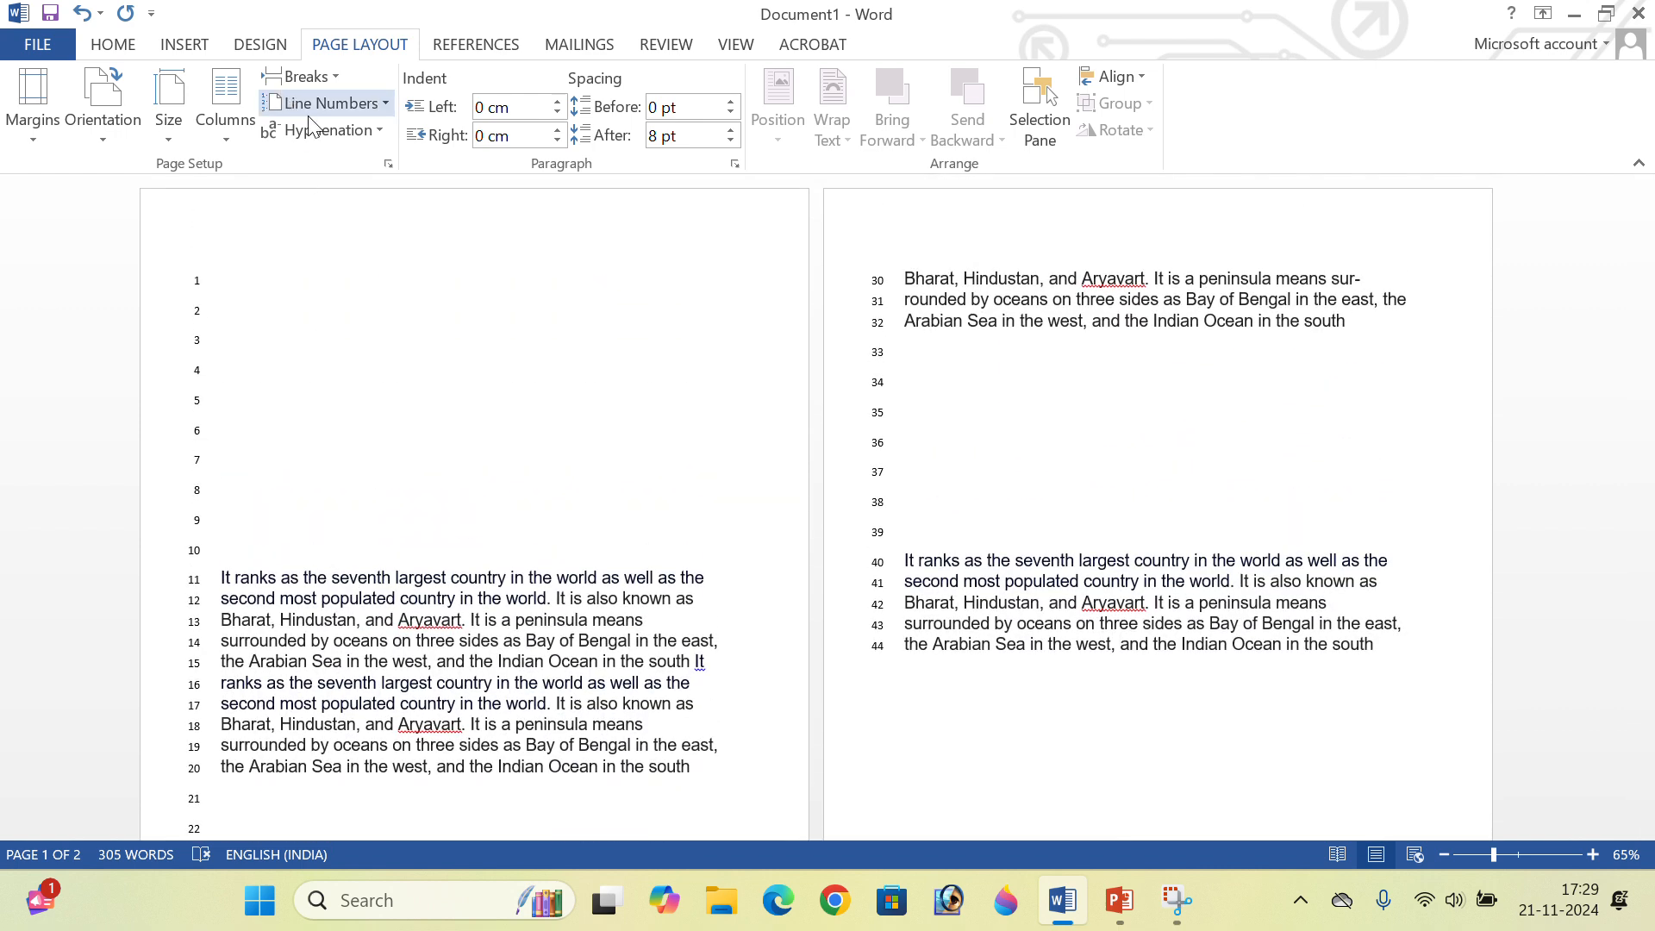
Enter the sample text fghhjygkijh on line 2, gdfgfdhfg on line 8 and ruyhrtjytj on line 5, and review the line numbering choices.
click(274, 317)
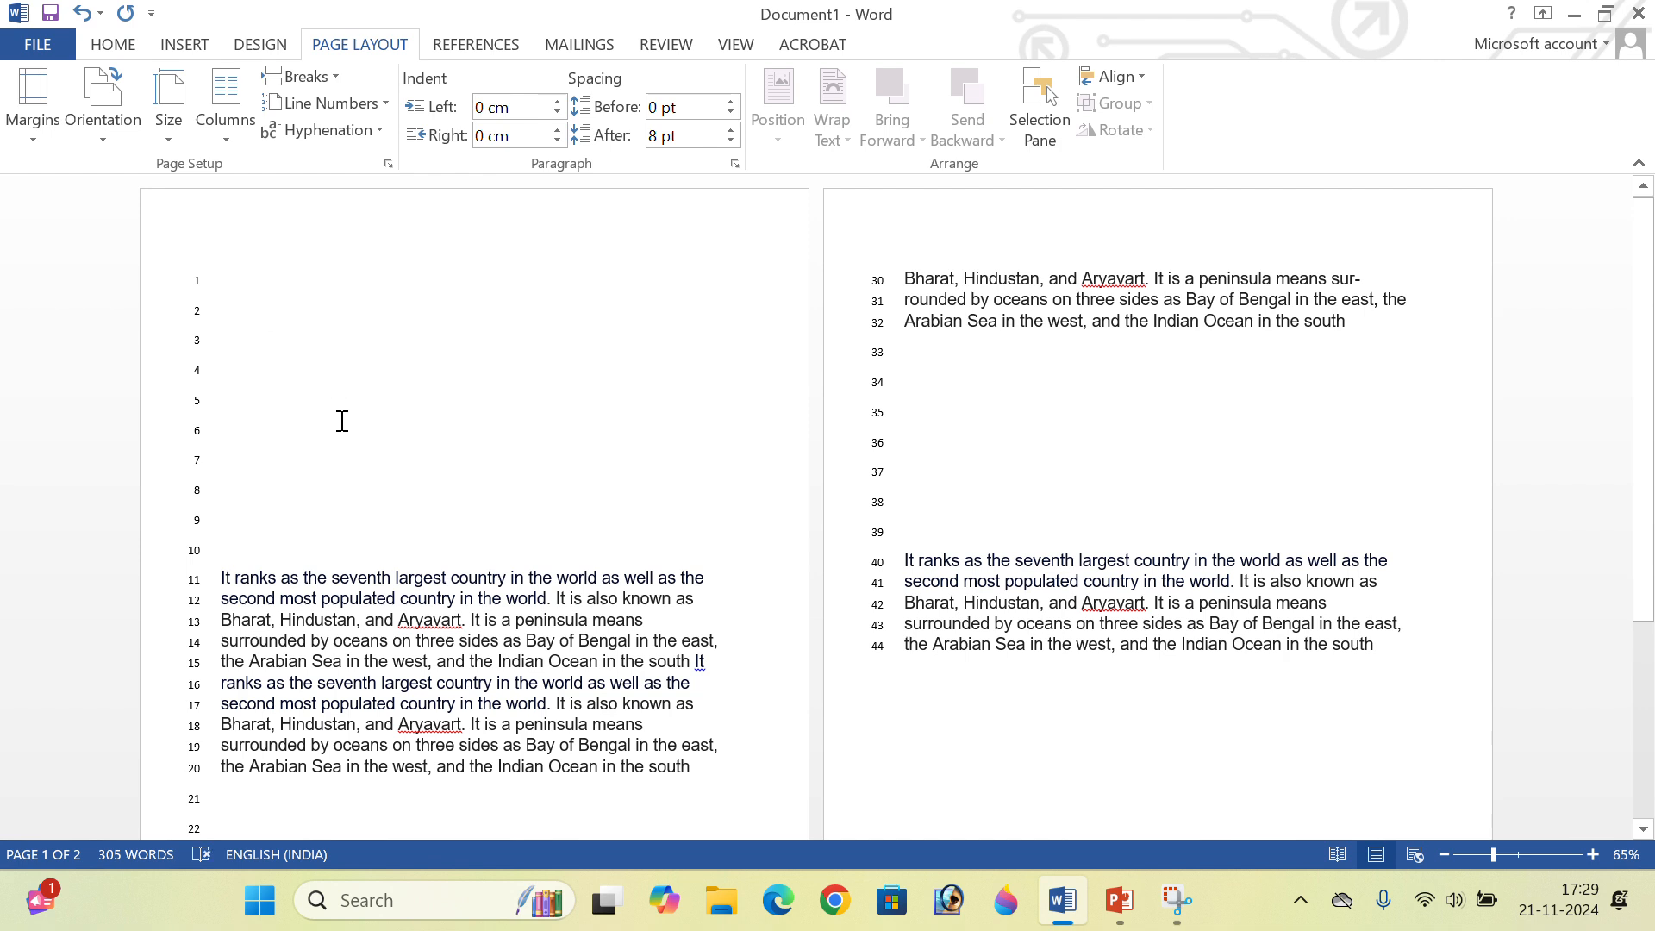
text(fghhjygkijh)
click(354, 488)
text(gdfgfdhfg)
click(355, 390)
text(ruyhrtjytj)
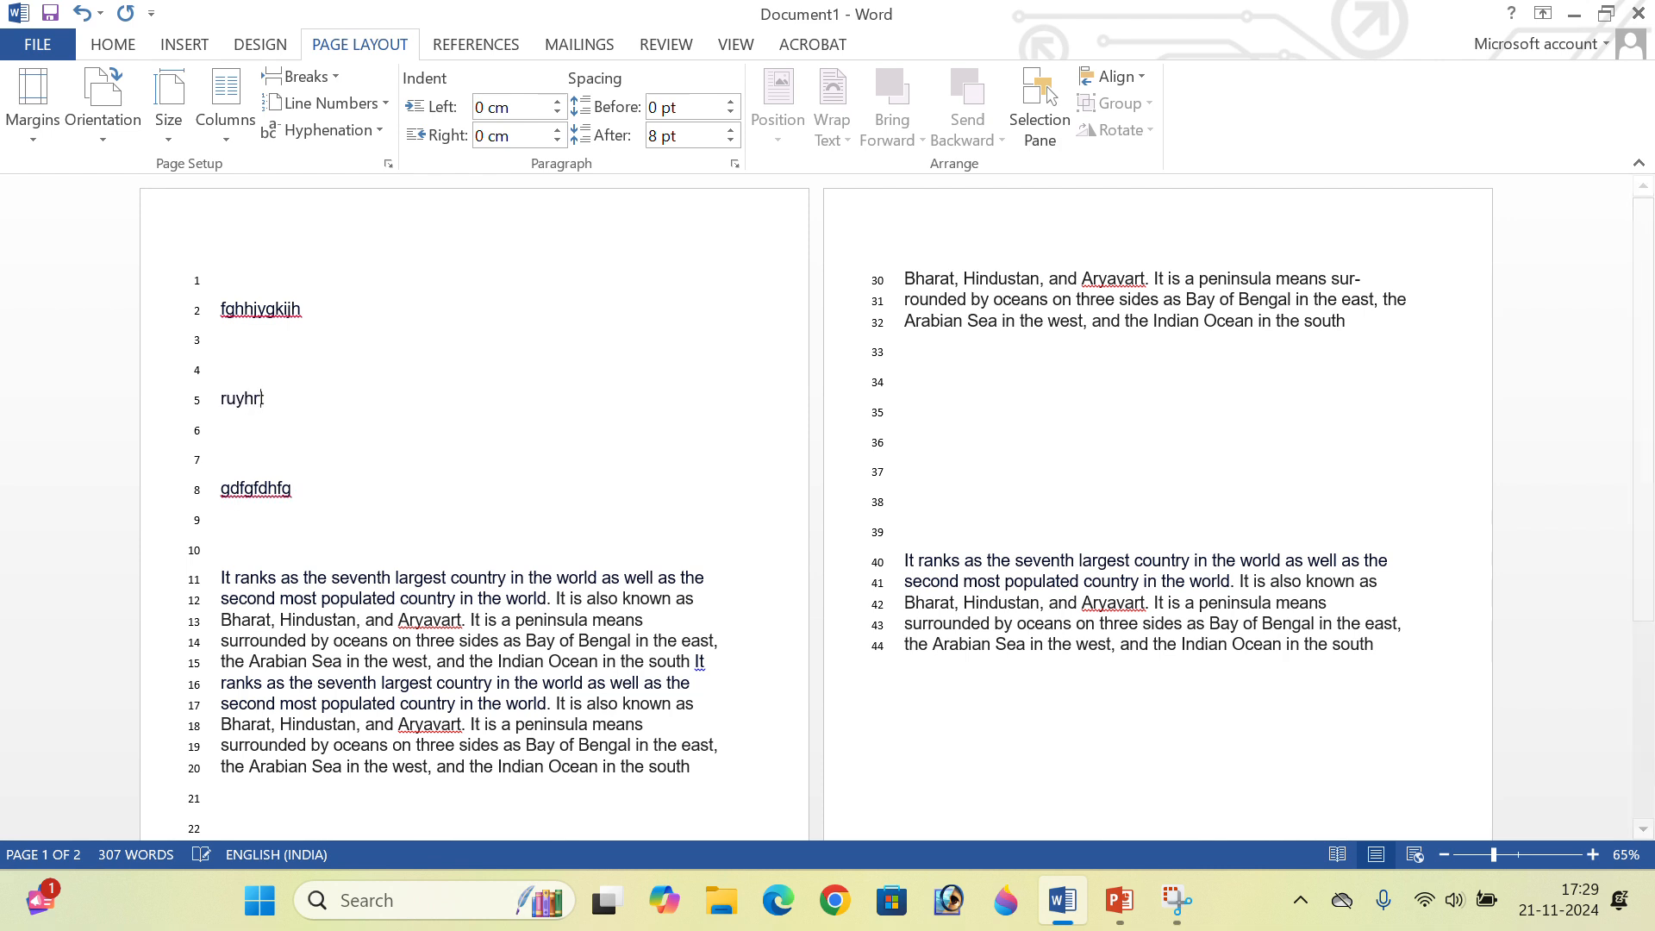
click(384, 104)
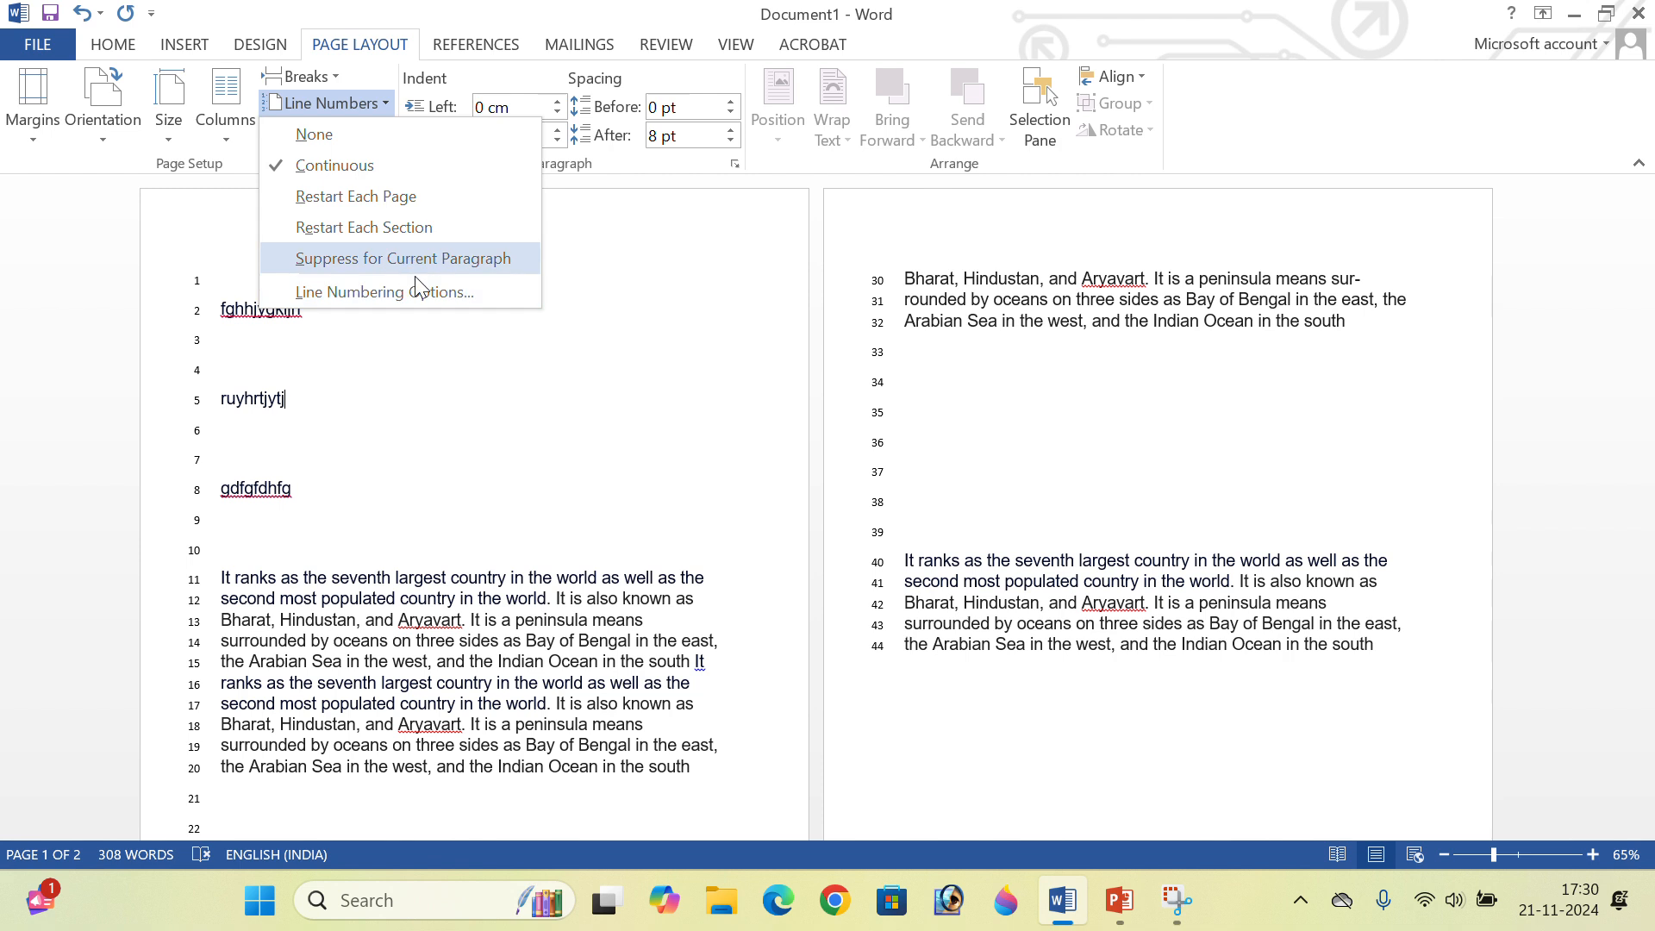
click(501, 367)
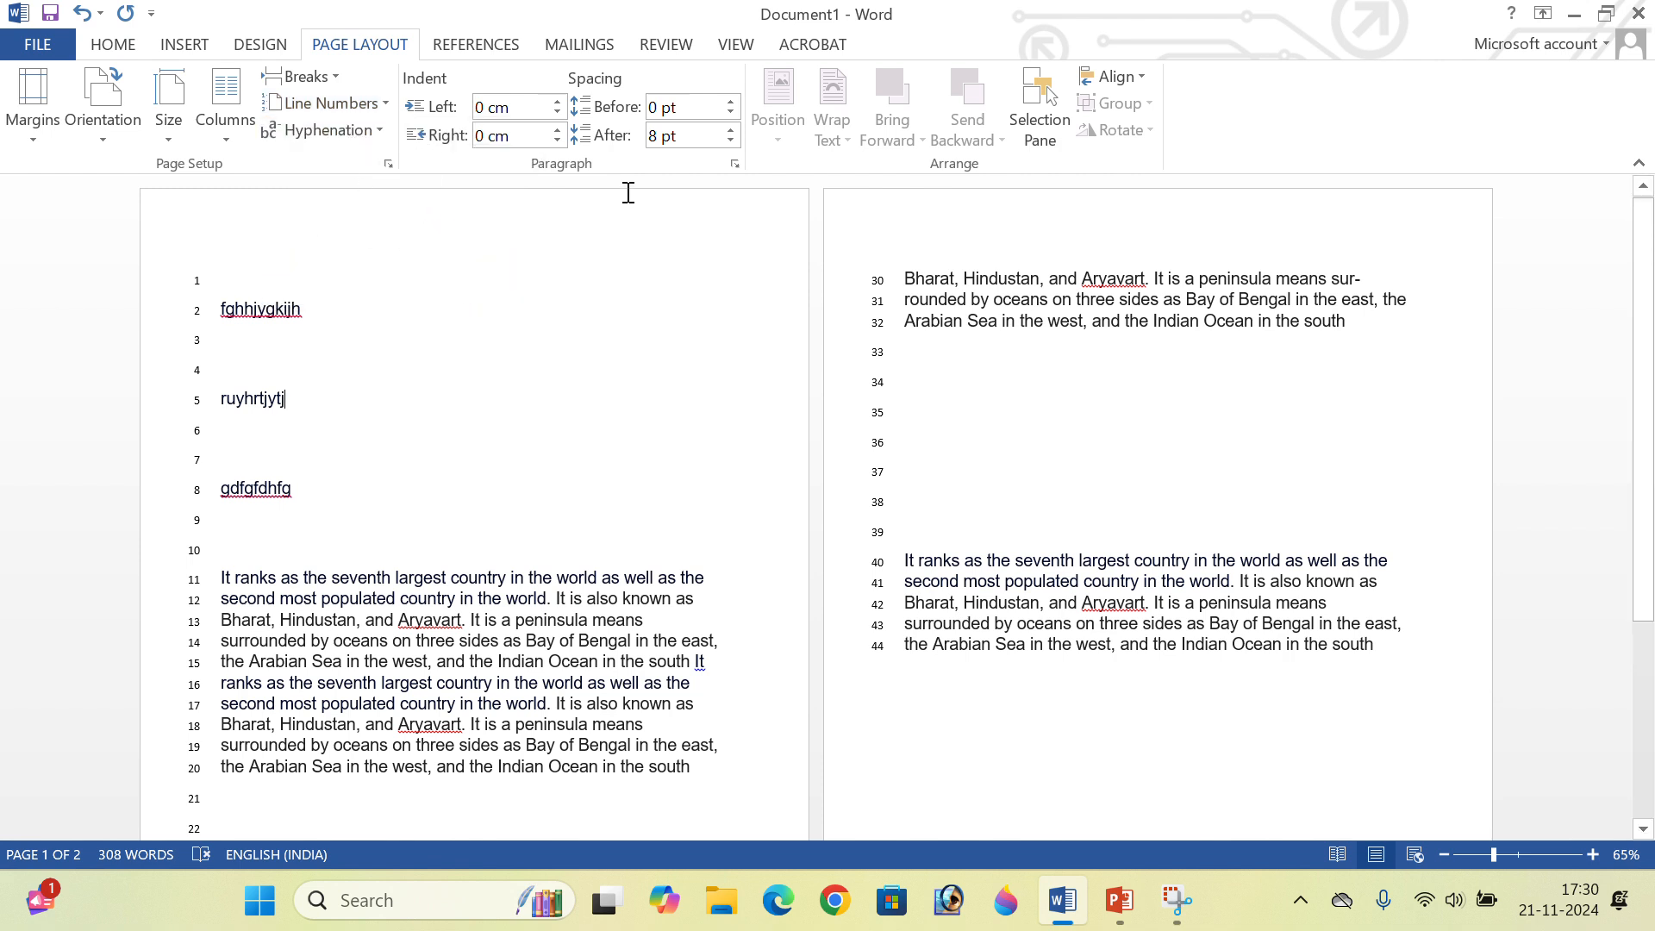
Undo the sample text entries, the continuous line numbering and the added blank line.
scroll(382, 601, down, 1)
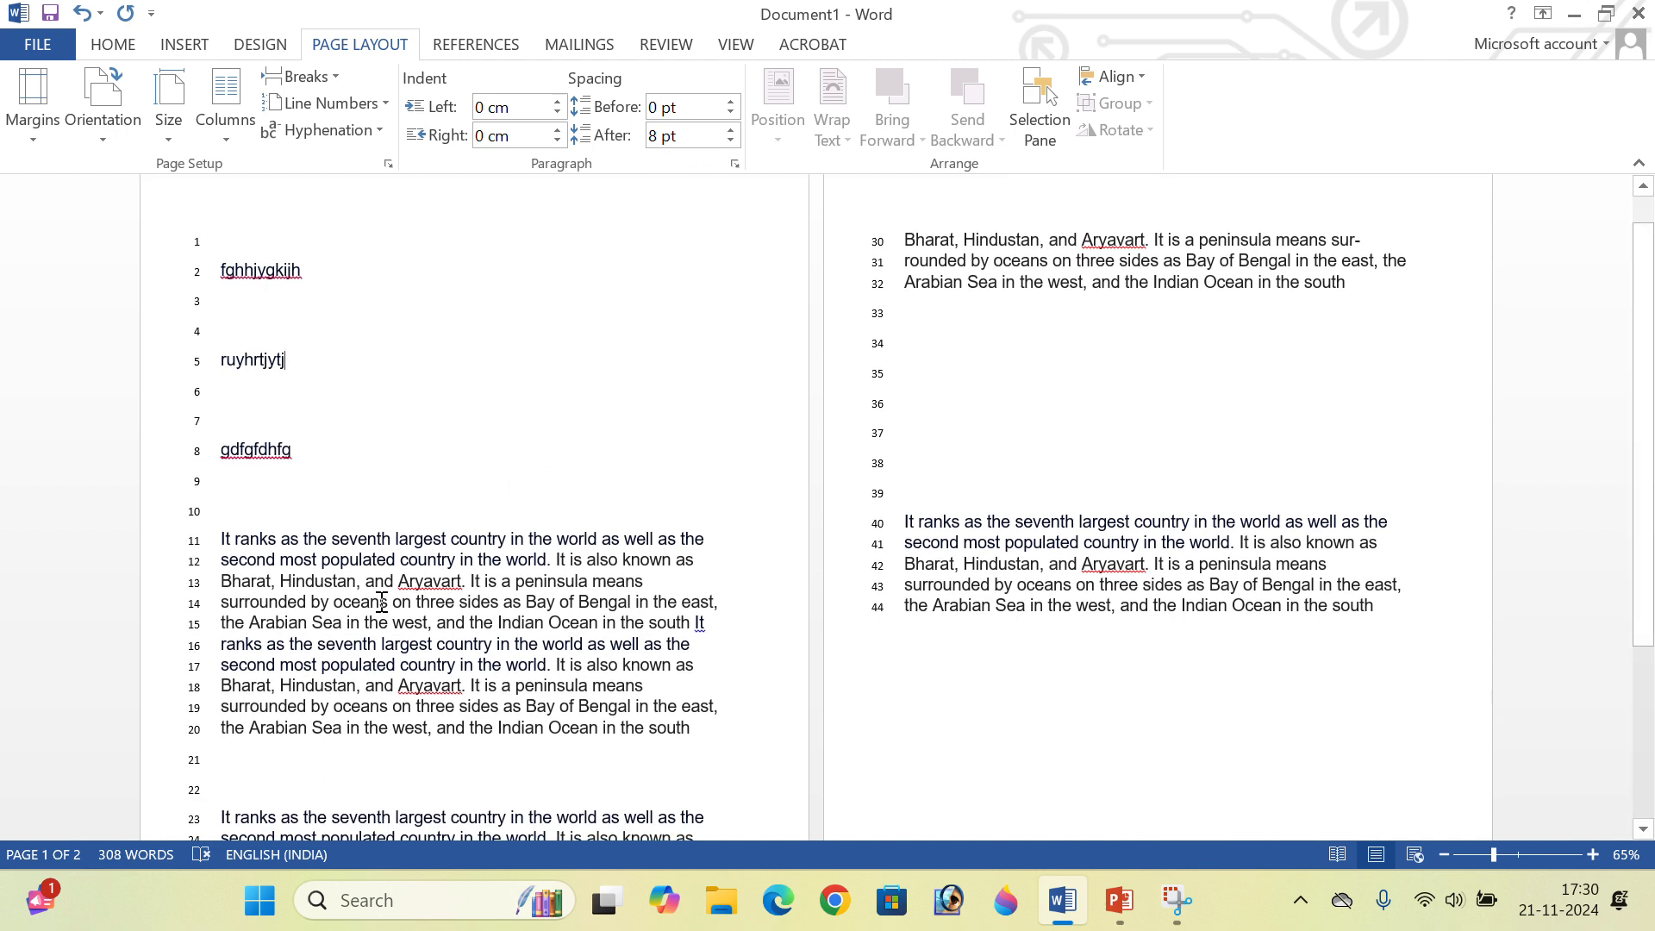
key(ctrl+z)
key(ctrl+z)
key(ctrl+z)
key(ctrl+z)
key(ctrl+z)
key(ctrl+z)
key(ctrl+z)
key(ctrl+z)
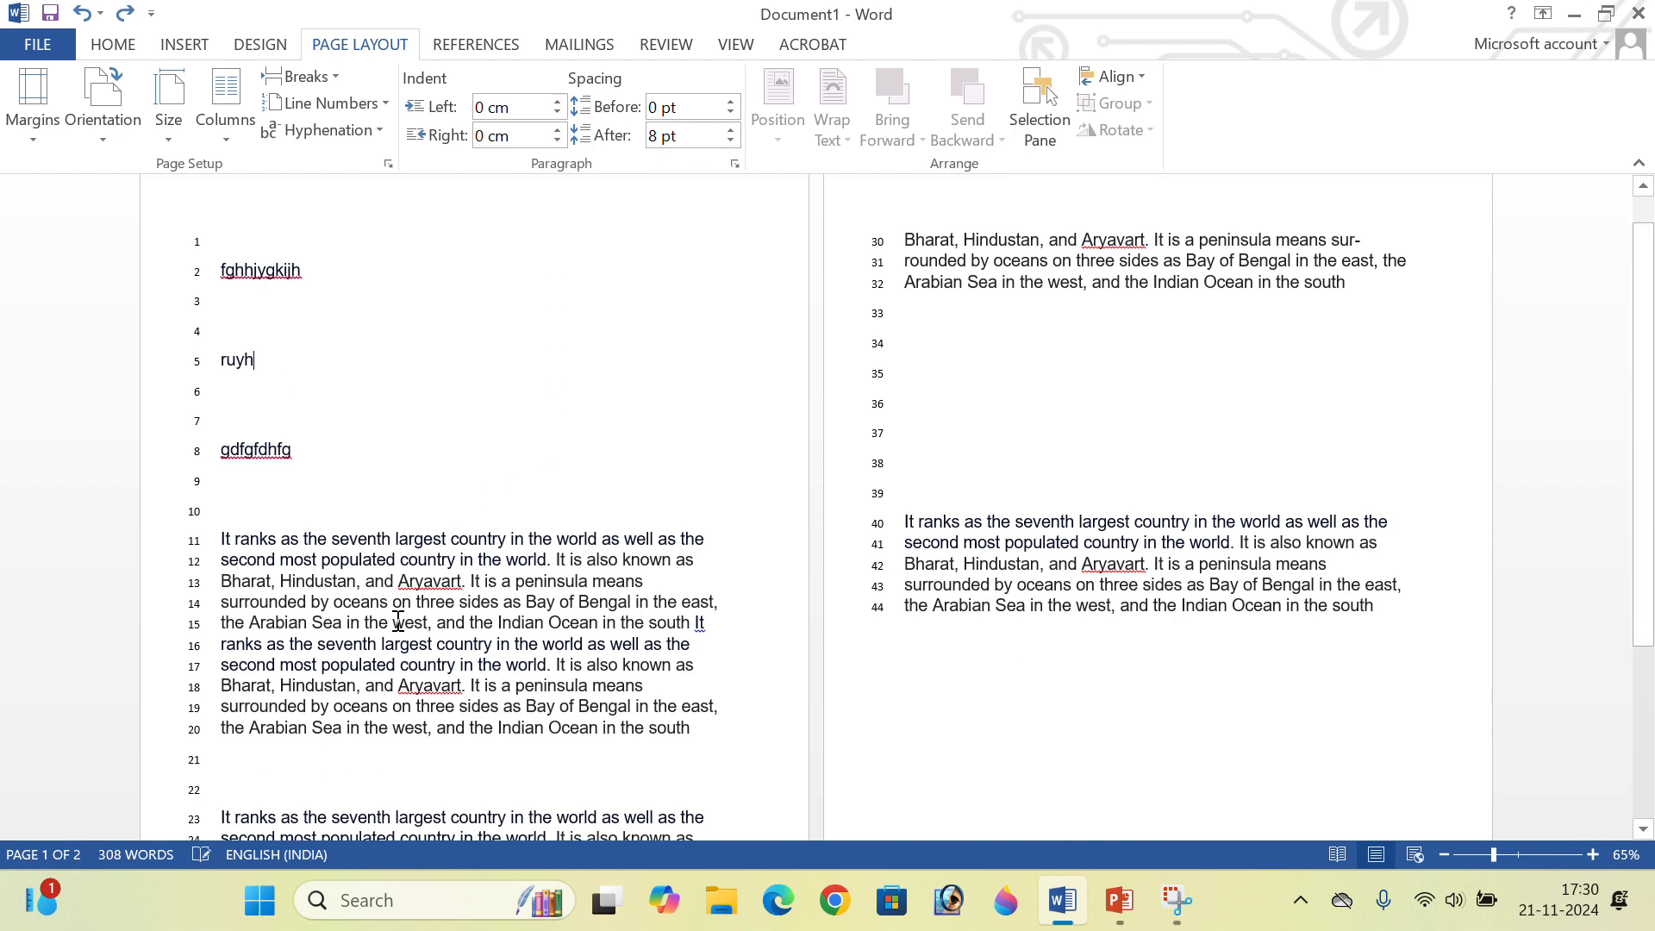
key(ctrl+z)
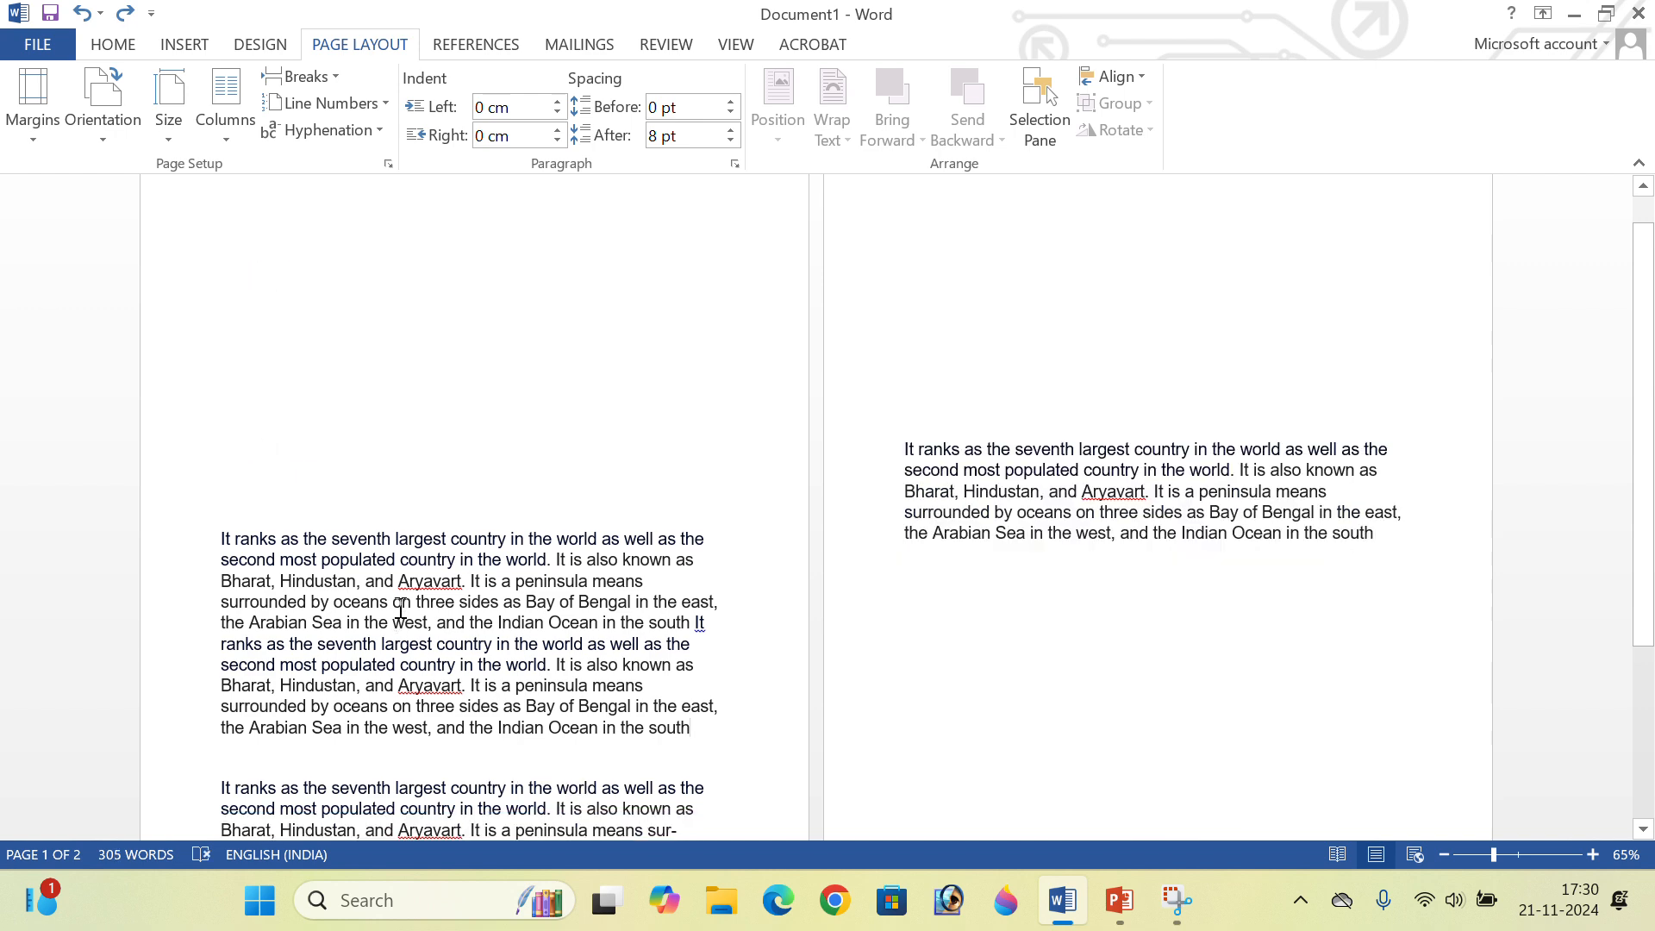
Delete a few characters within "second most" and "populated" in the first text paragraph, leaving "semost" and "populaed".
scroll(418, 506, up, 1)
scroll(417, 506, down, 2)
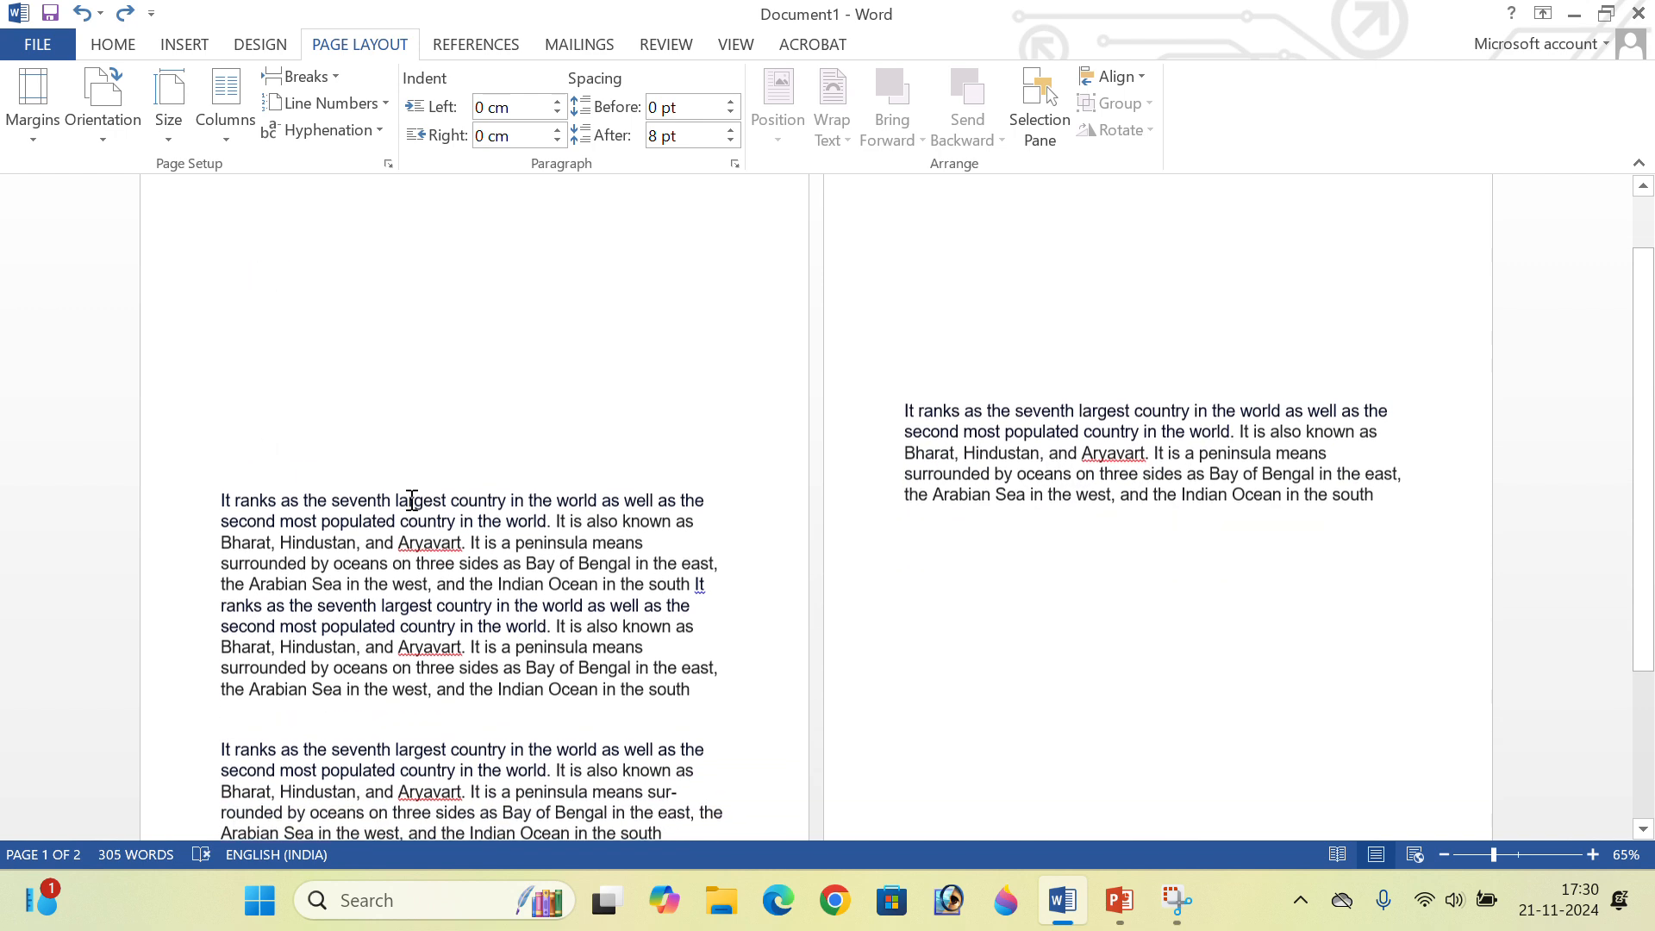
scroll(412, 500, down, 4)
scroll(362, 604, down, 2)
scroll(239, 655, up, 5)
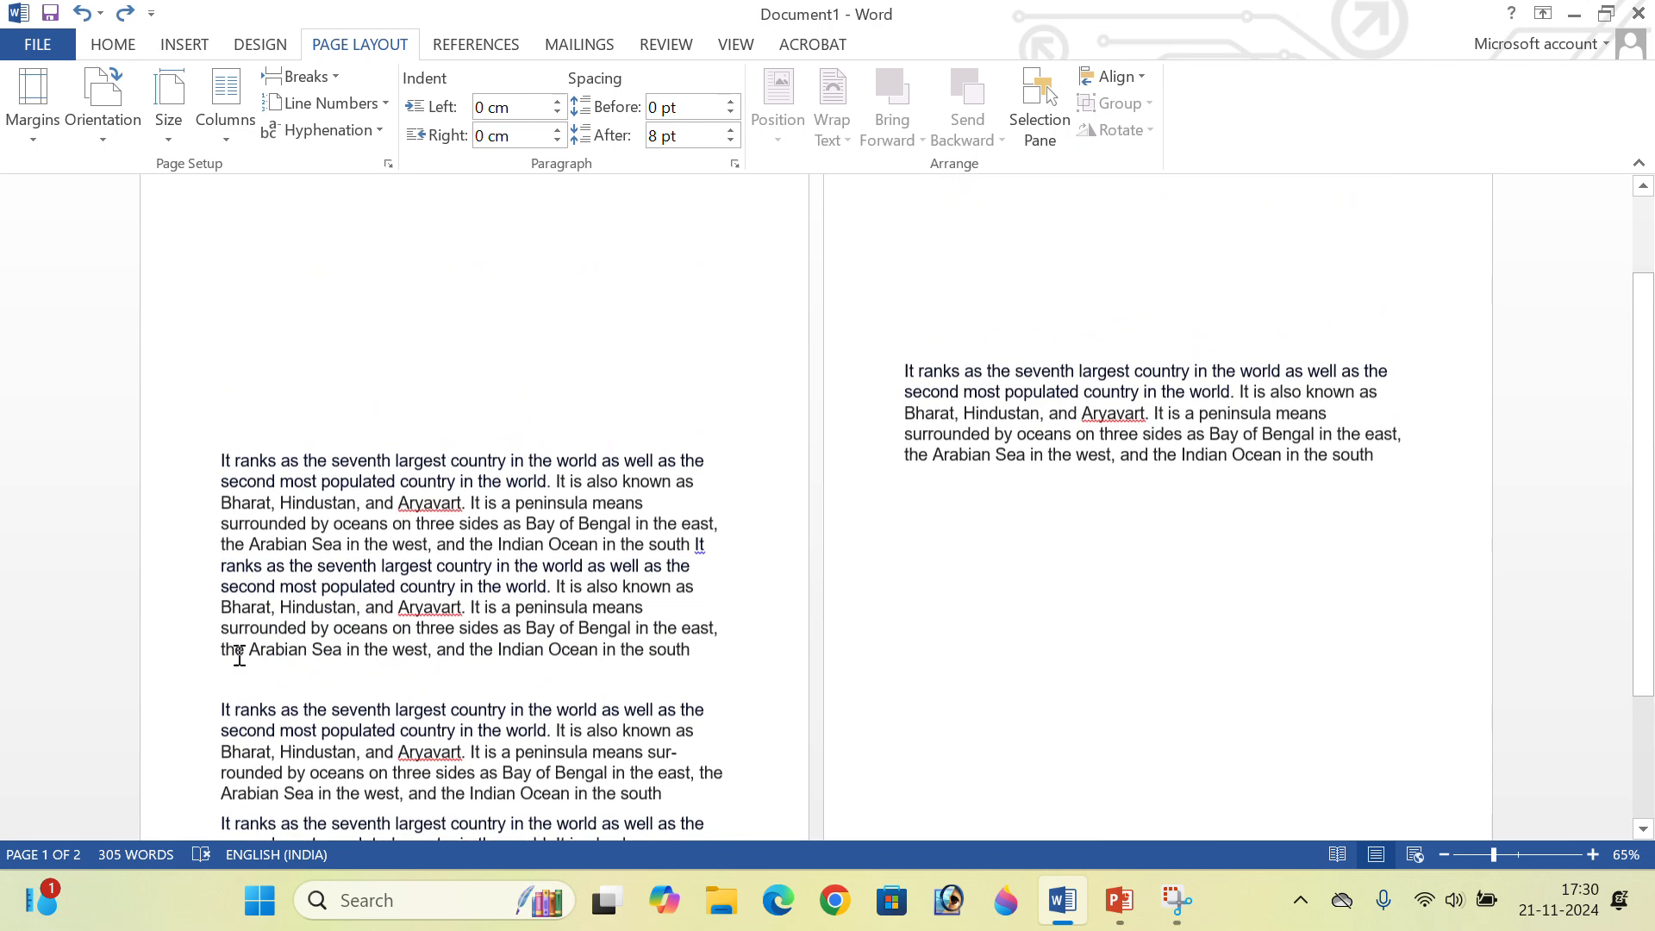
scroll(238, 655, up, 3)
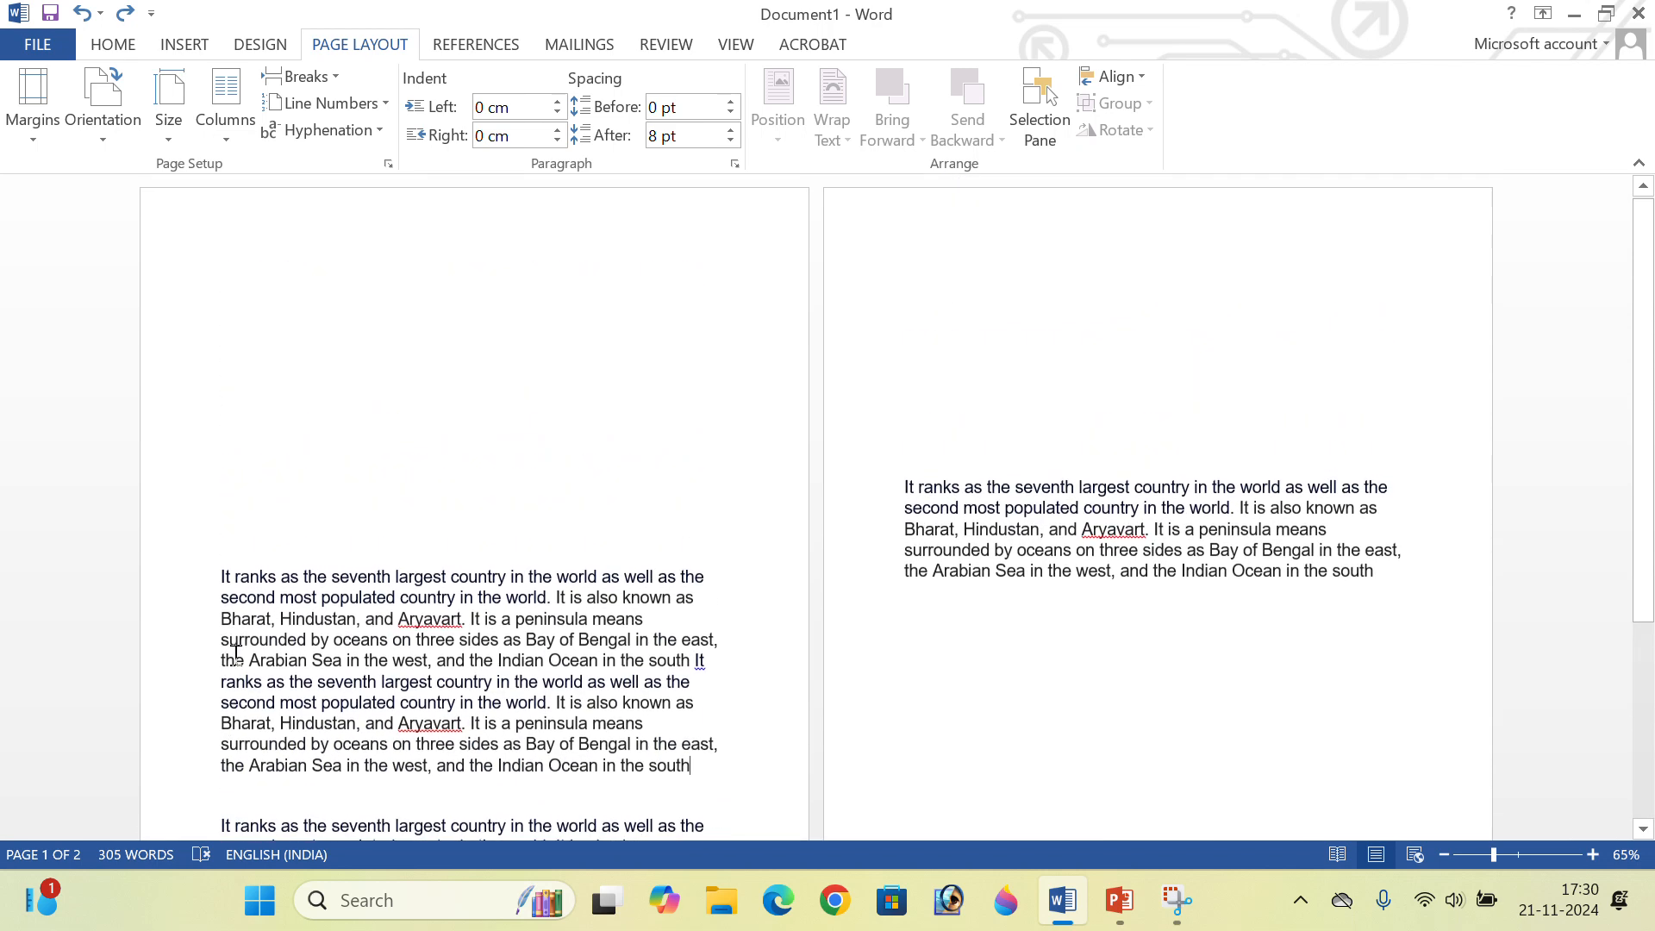
click(276, 604)
key(Delete)
key(BackSpace)
key(BackSpace)
key(BackSpace)
key(BackSpace)
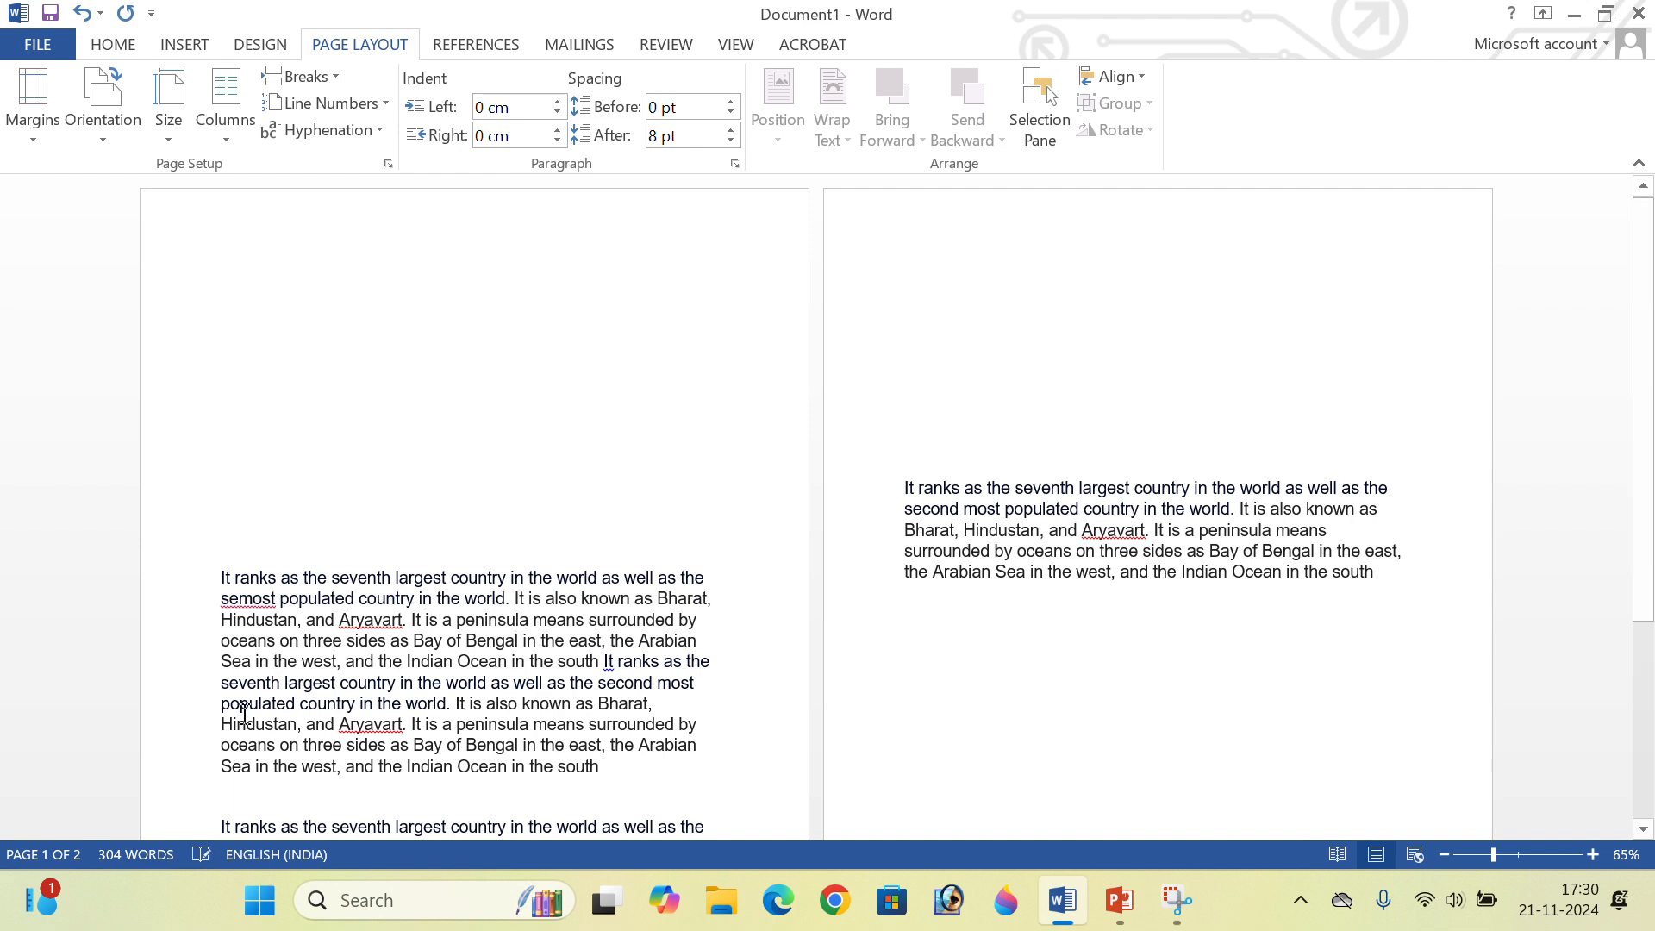
key(BackSpace)
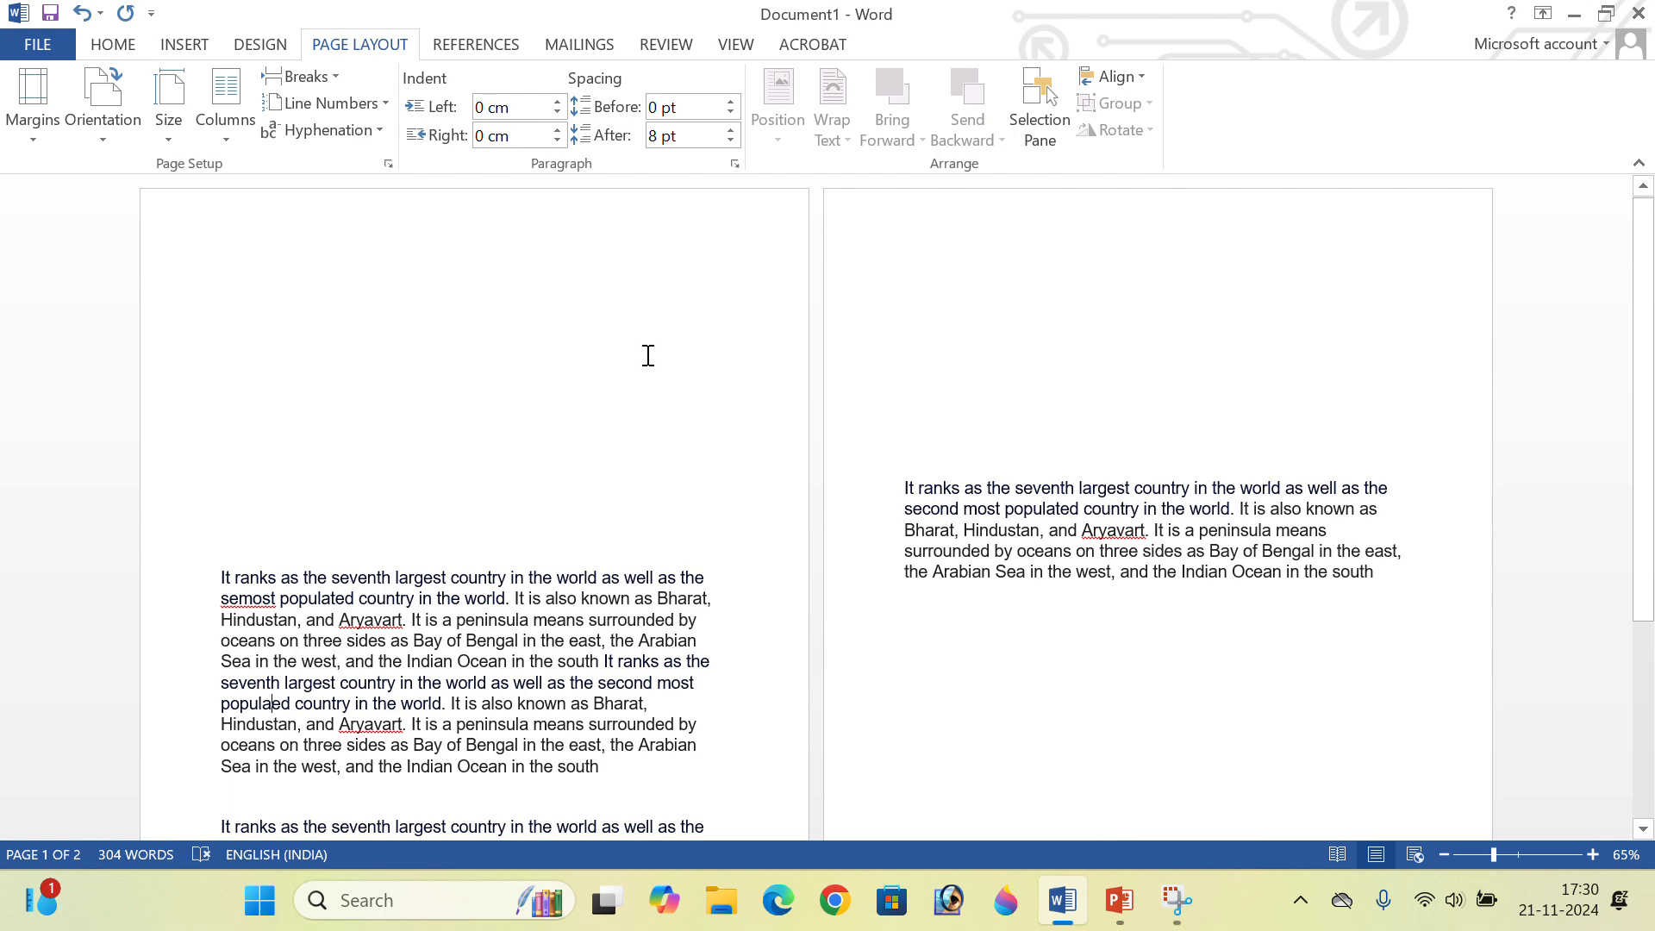
Select the first text paragraph from "Hindustan" to its end and set the spacing after it to 12 pt.
drag(521, 648, 510, 662)
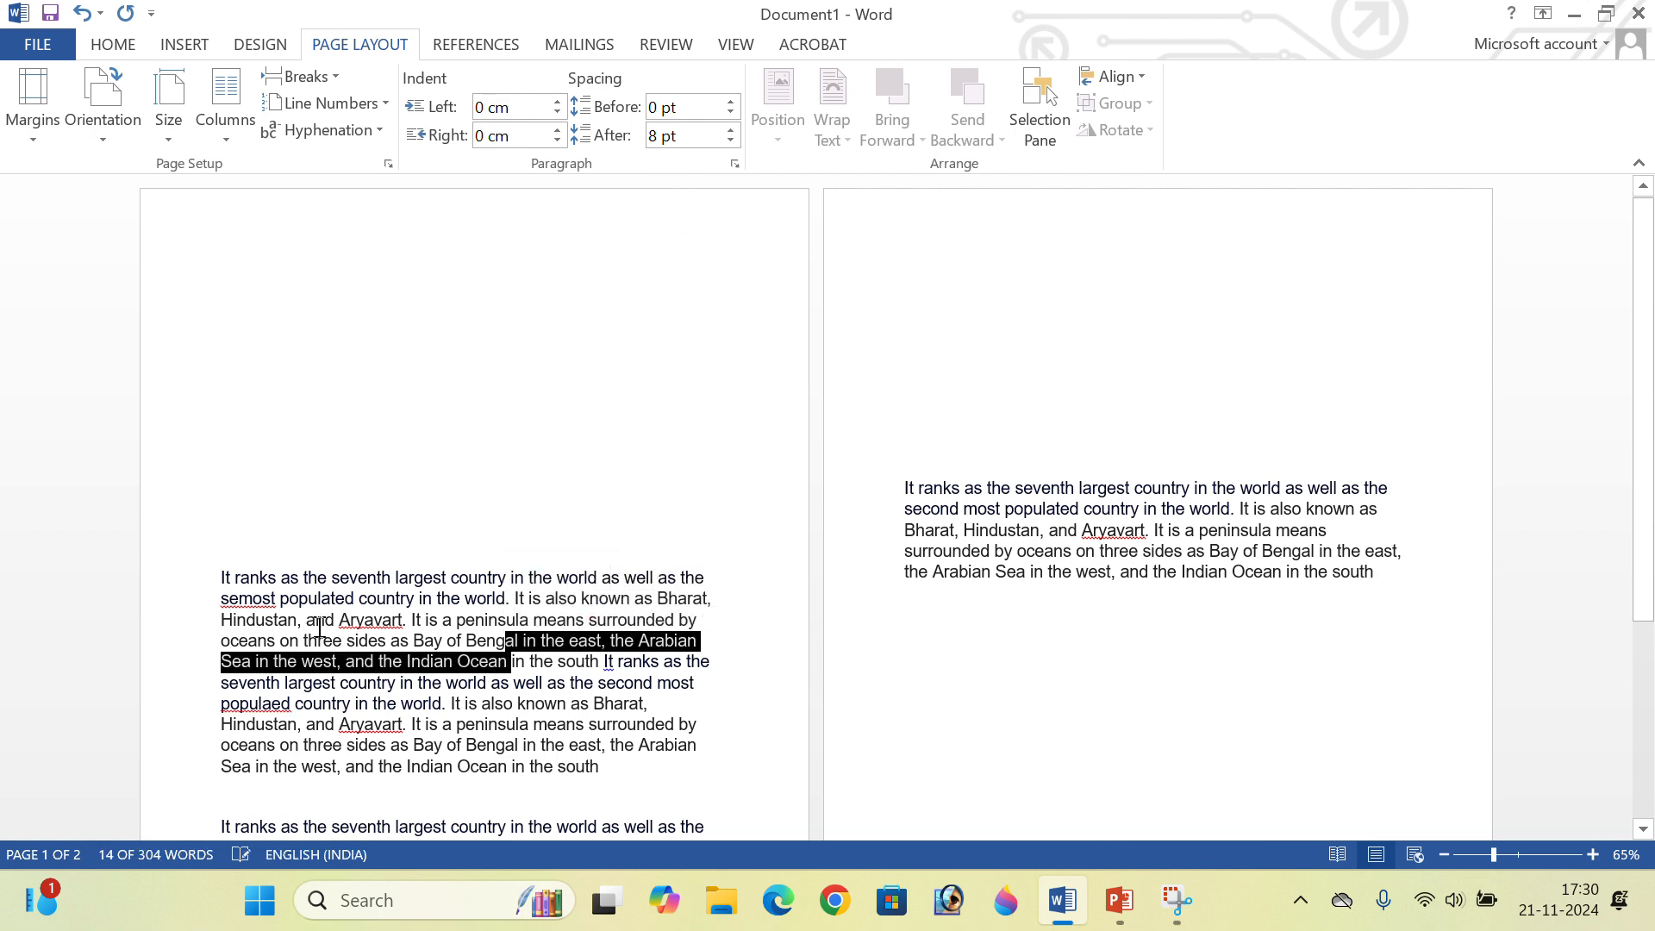
key(ctrl+a)
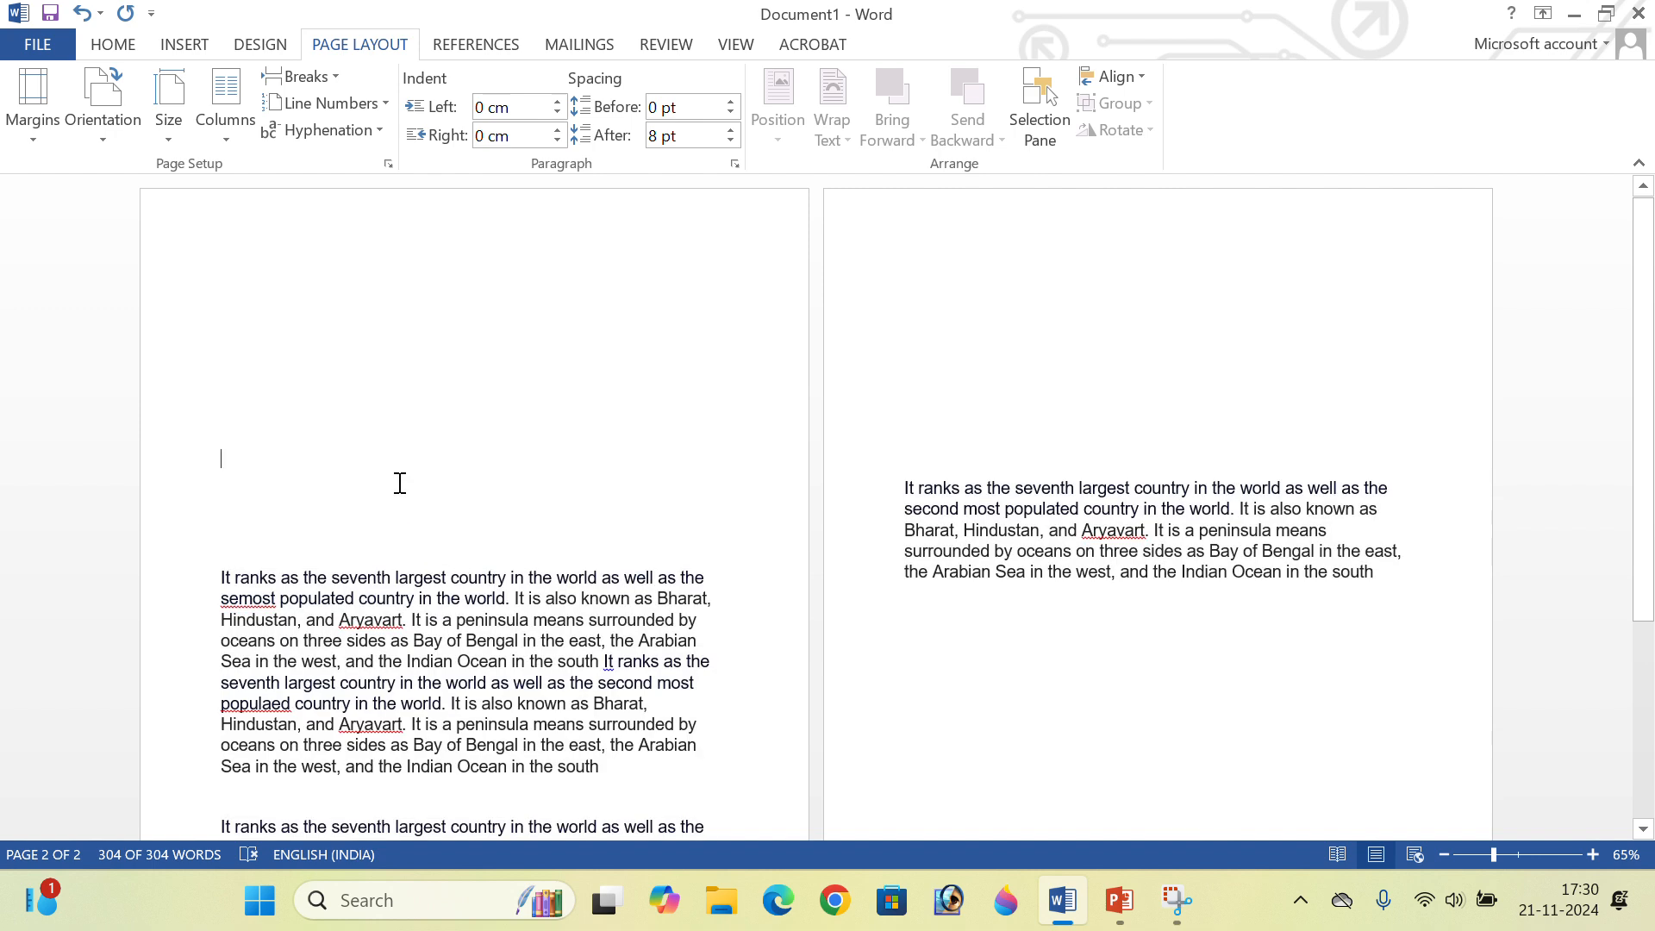
click(402, 481)
drag(216, 617, 642, 784)
key(shift+Up)
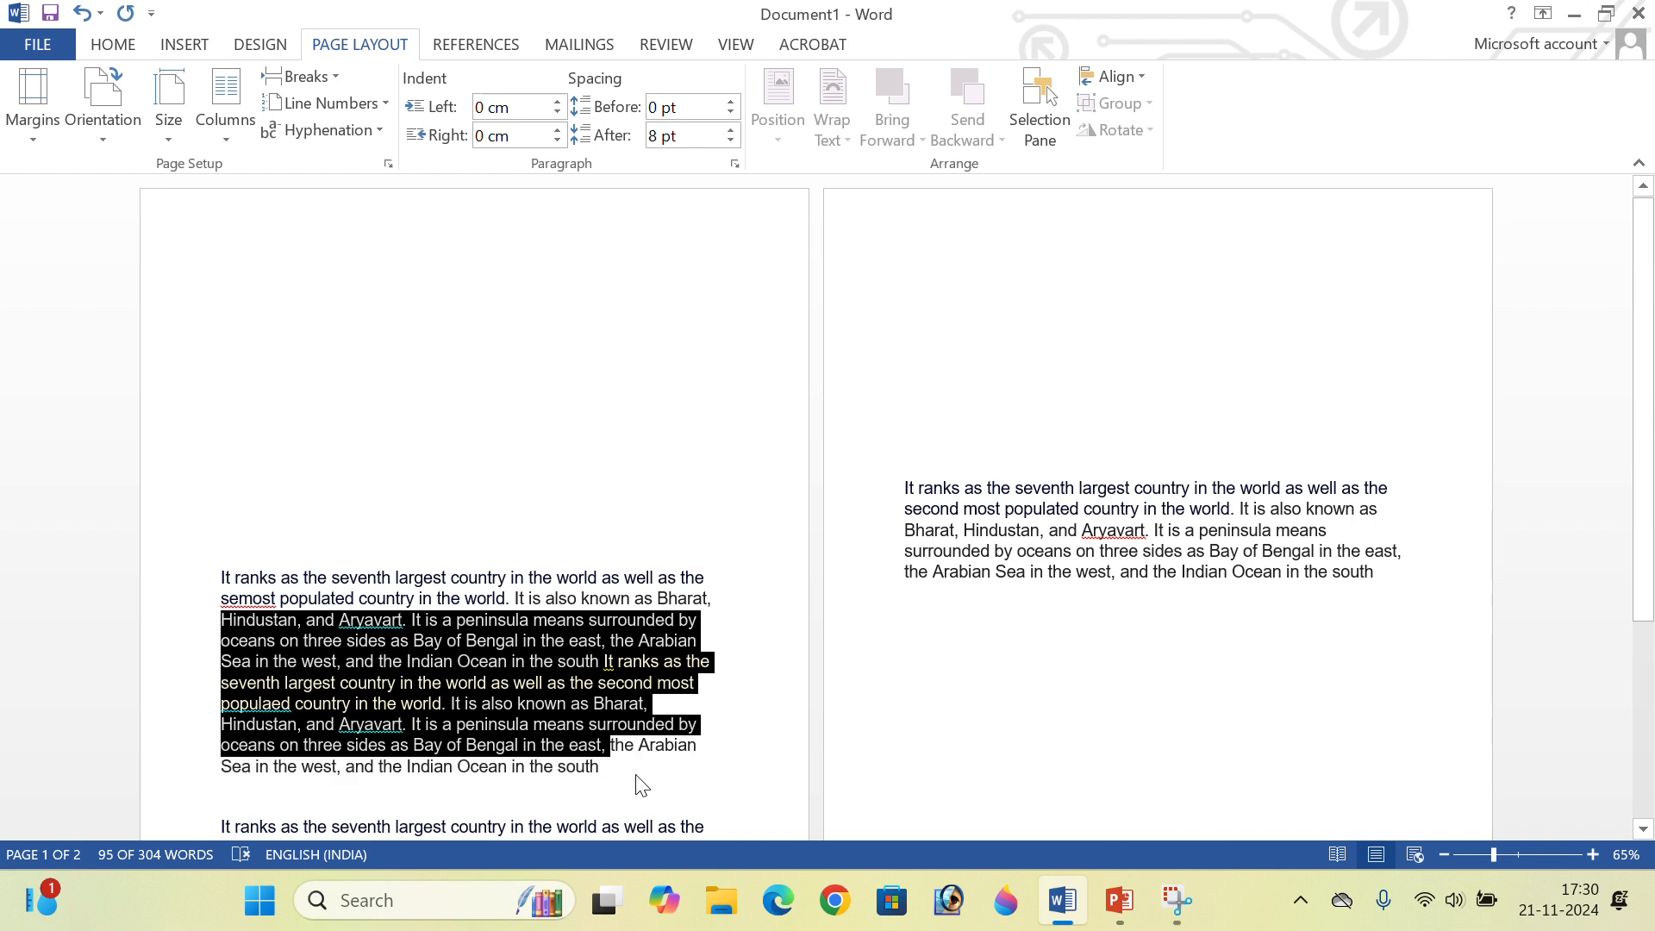
key(shift+Down)
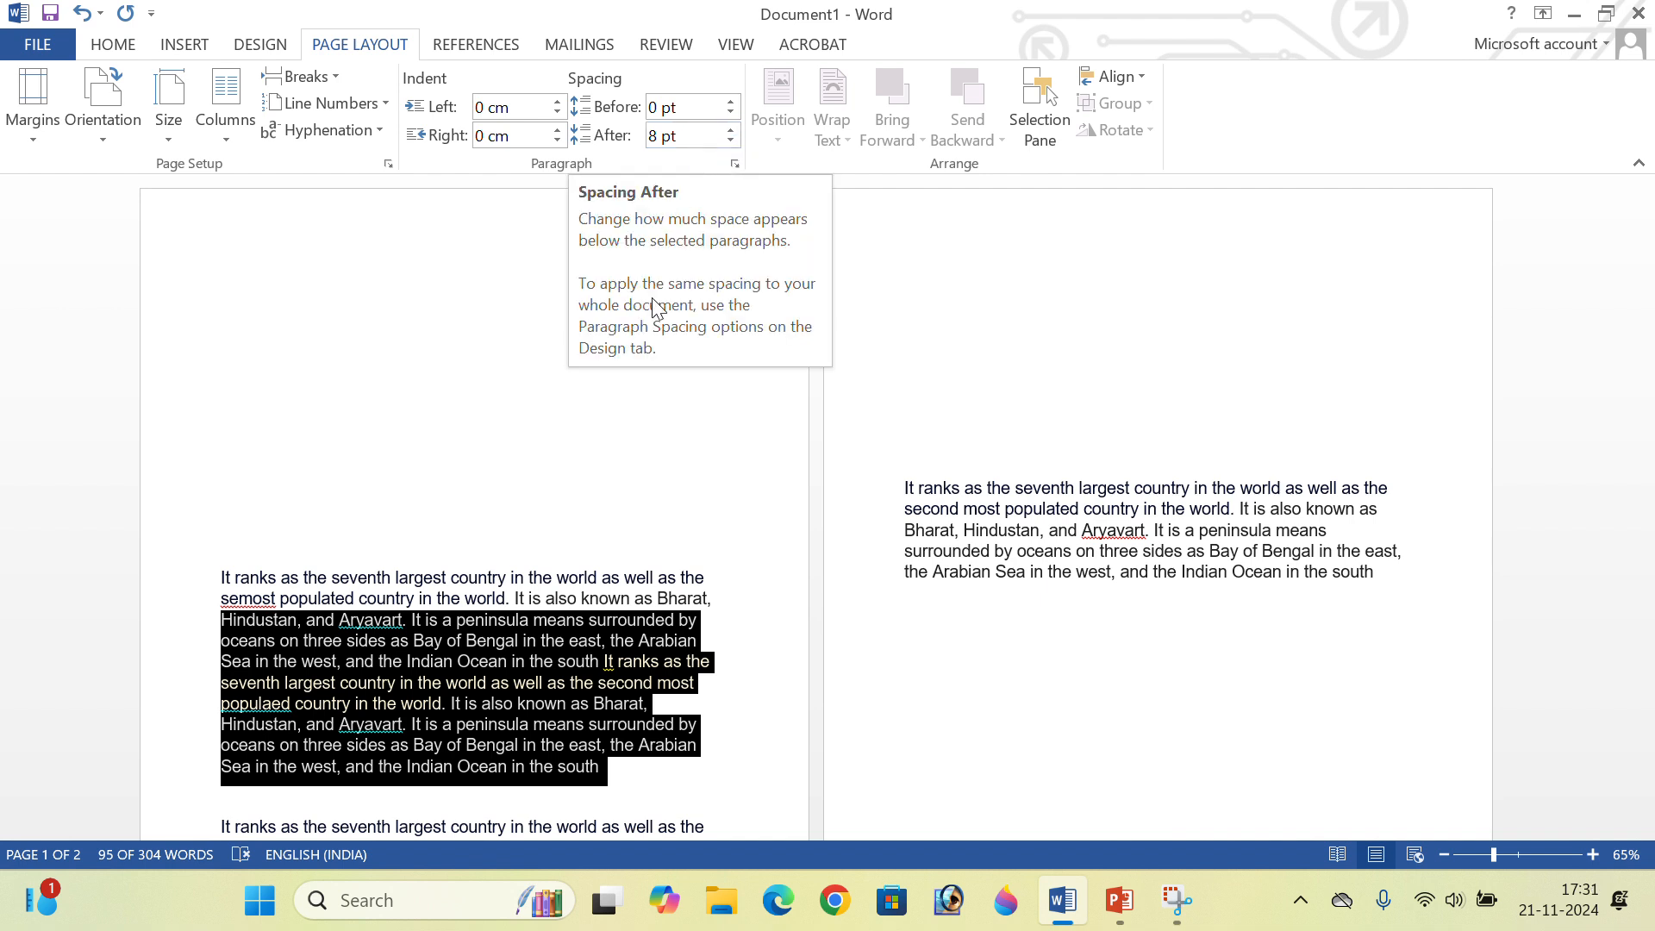
click(731, 131)
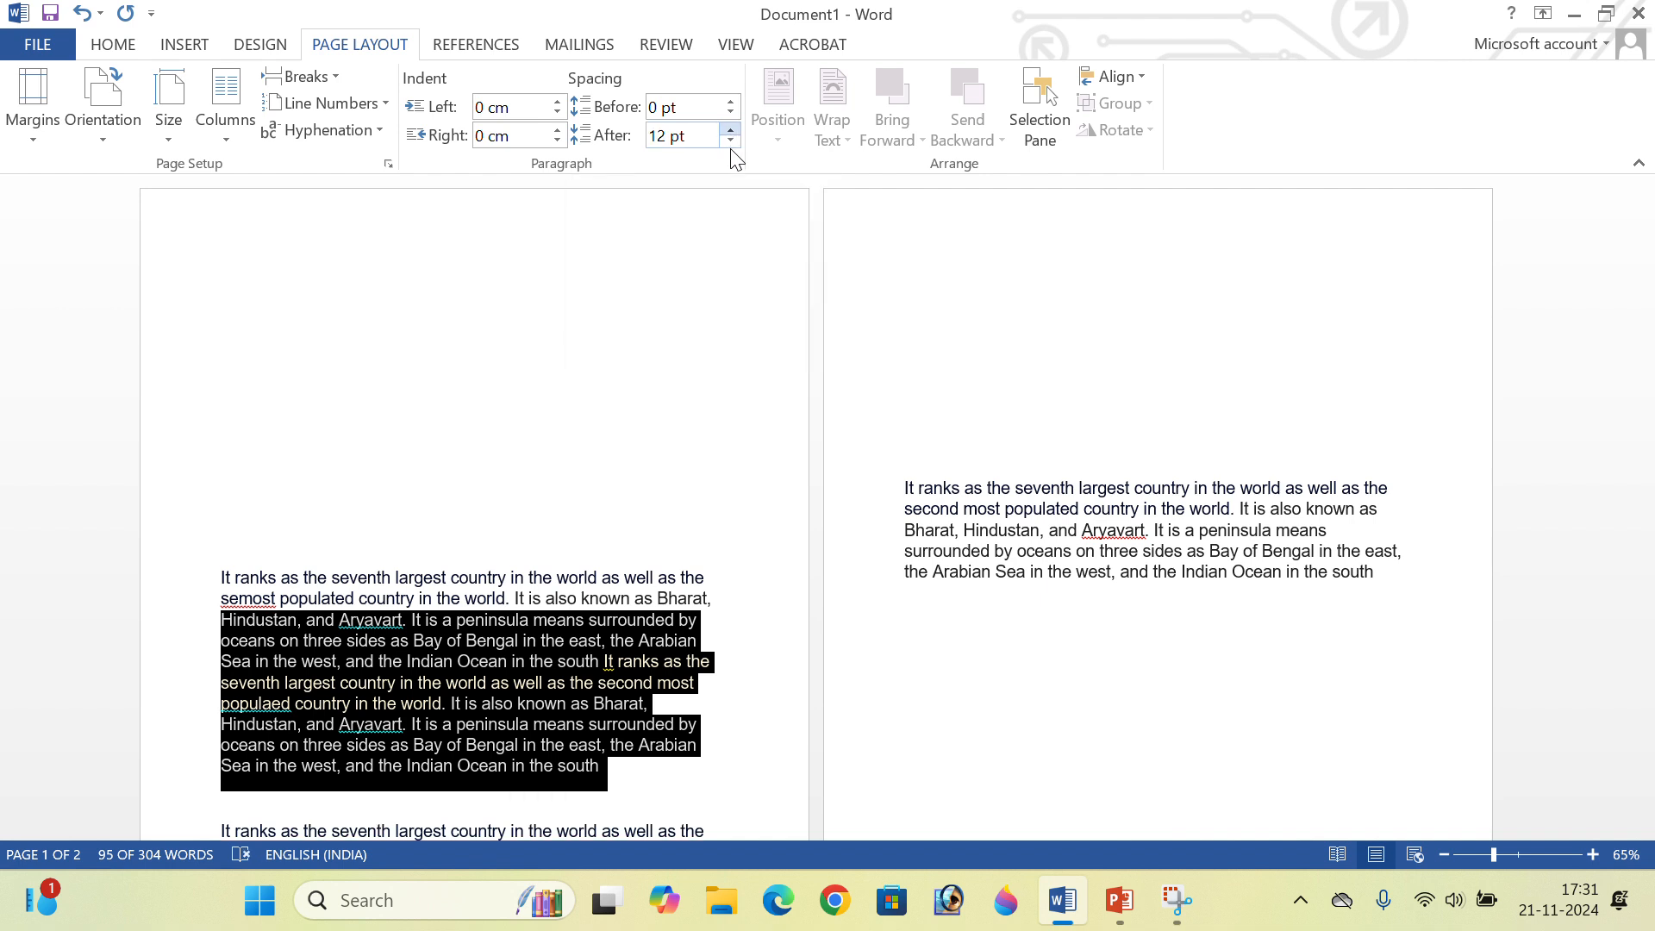
Set the spacing before the first text paragraph to 24 pt and the spacing after it to 6 pt.
click(730, 102)
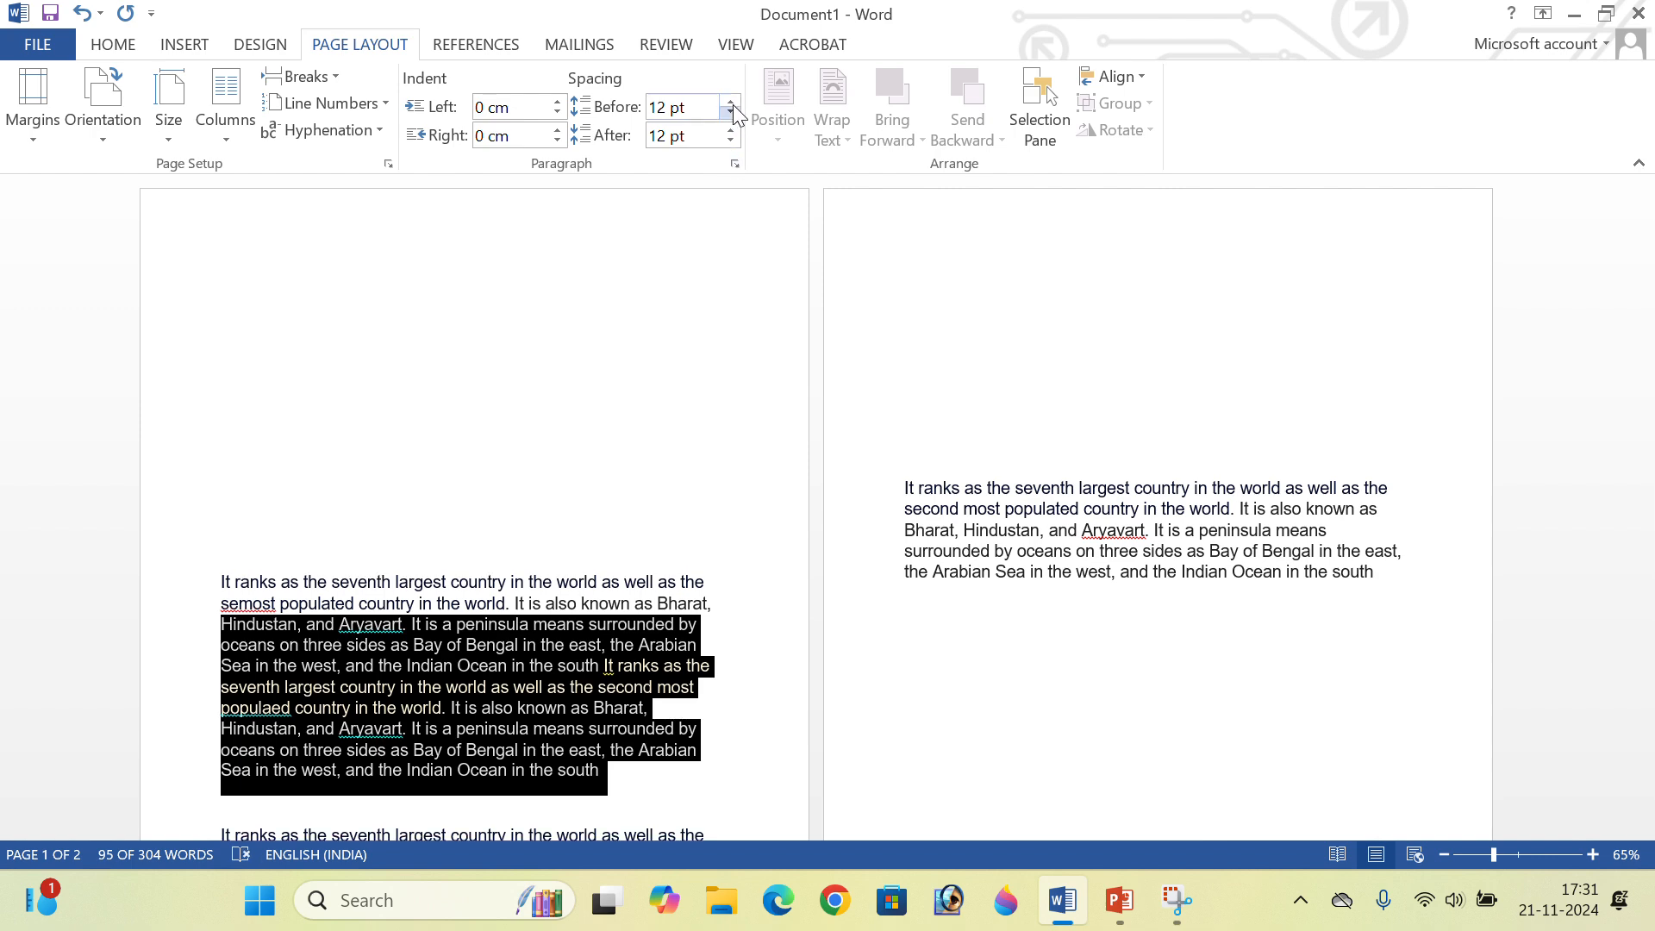
click(731, 101)
click(731, 101)
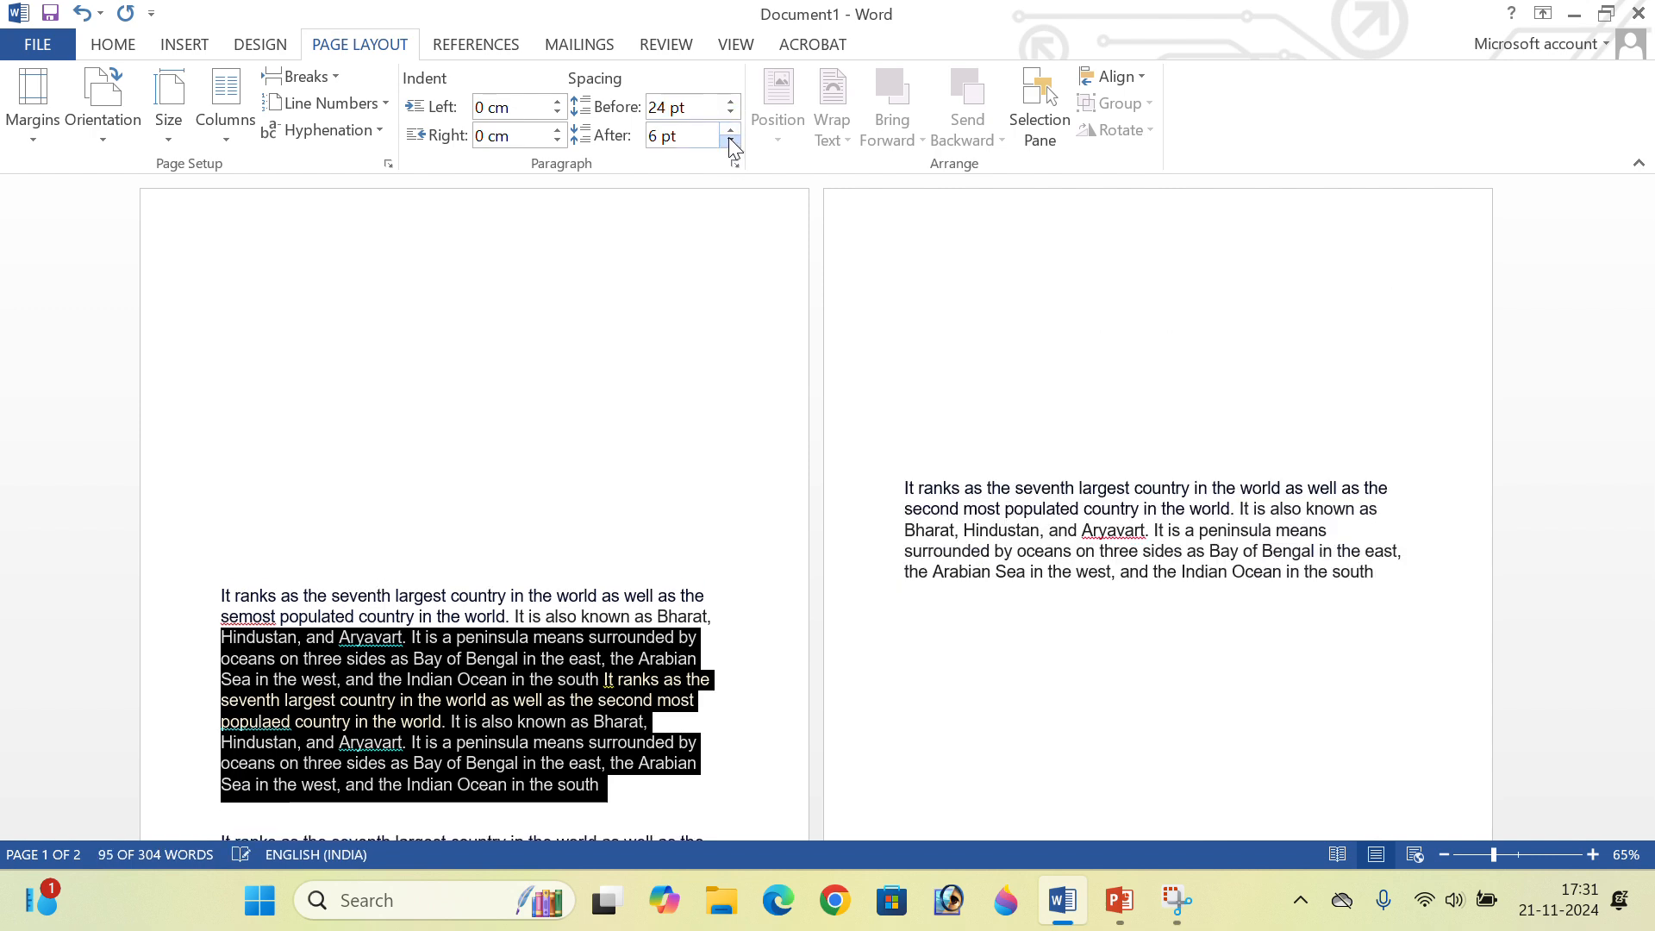
click(731, 137)
Paste the copied sample text at the blank line above the first paragraph on page 1.
click(737, 259)
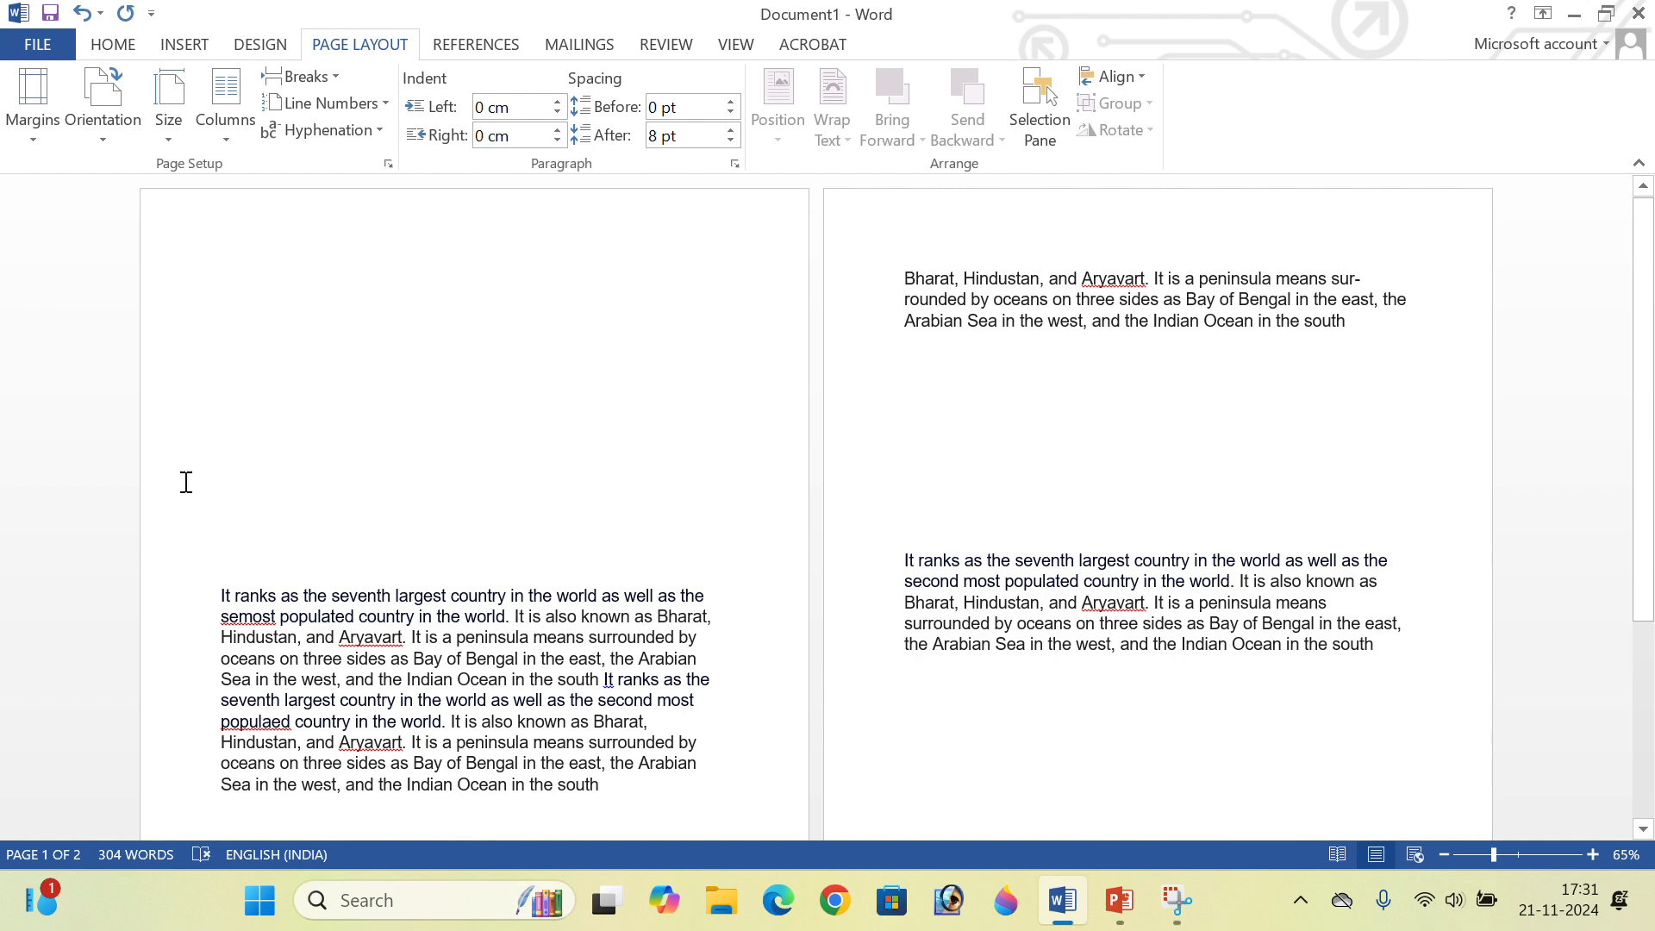
scroll(173, 431, down, 2)
scroll(240, 322, up, 2)
key(ctrl+v)
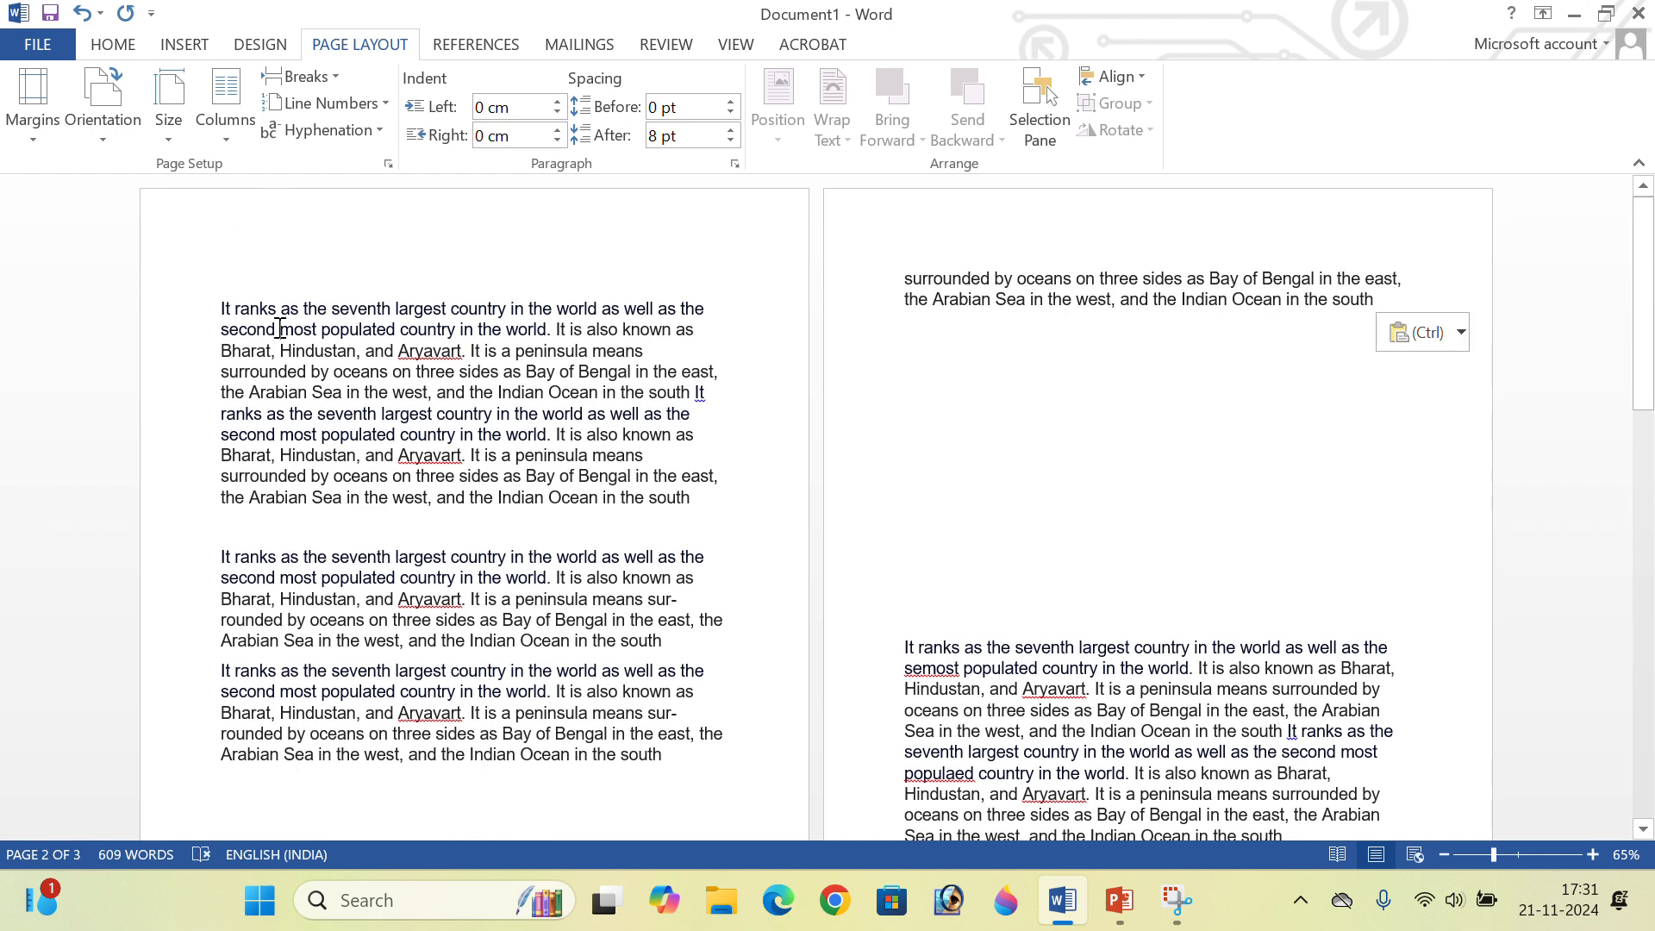
Select the whole first paragraph of the pasted text and set its left indent to 0.9 cm.
drag(227, 309, 698, 504)
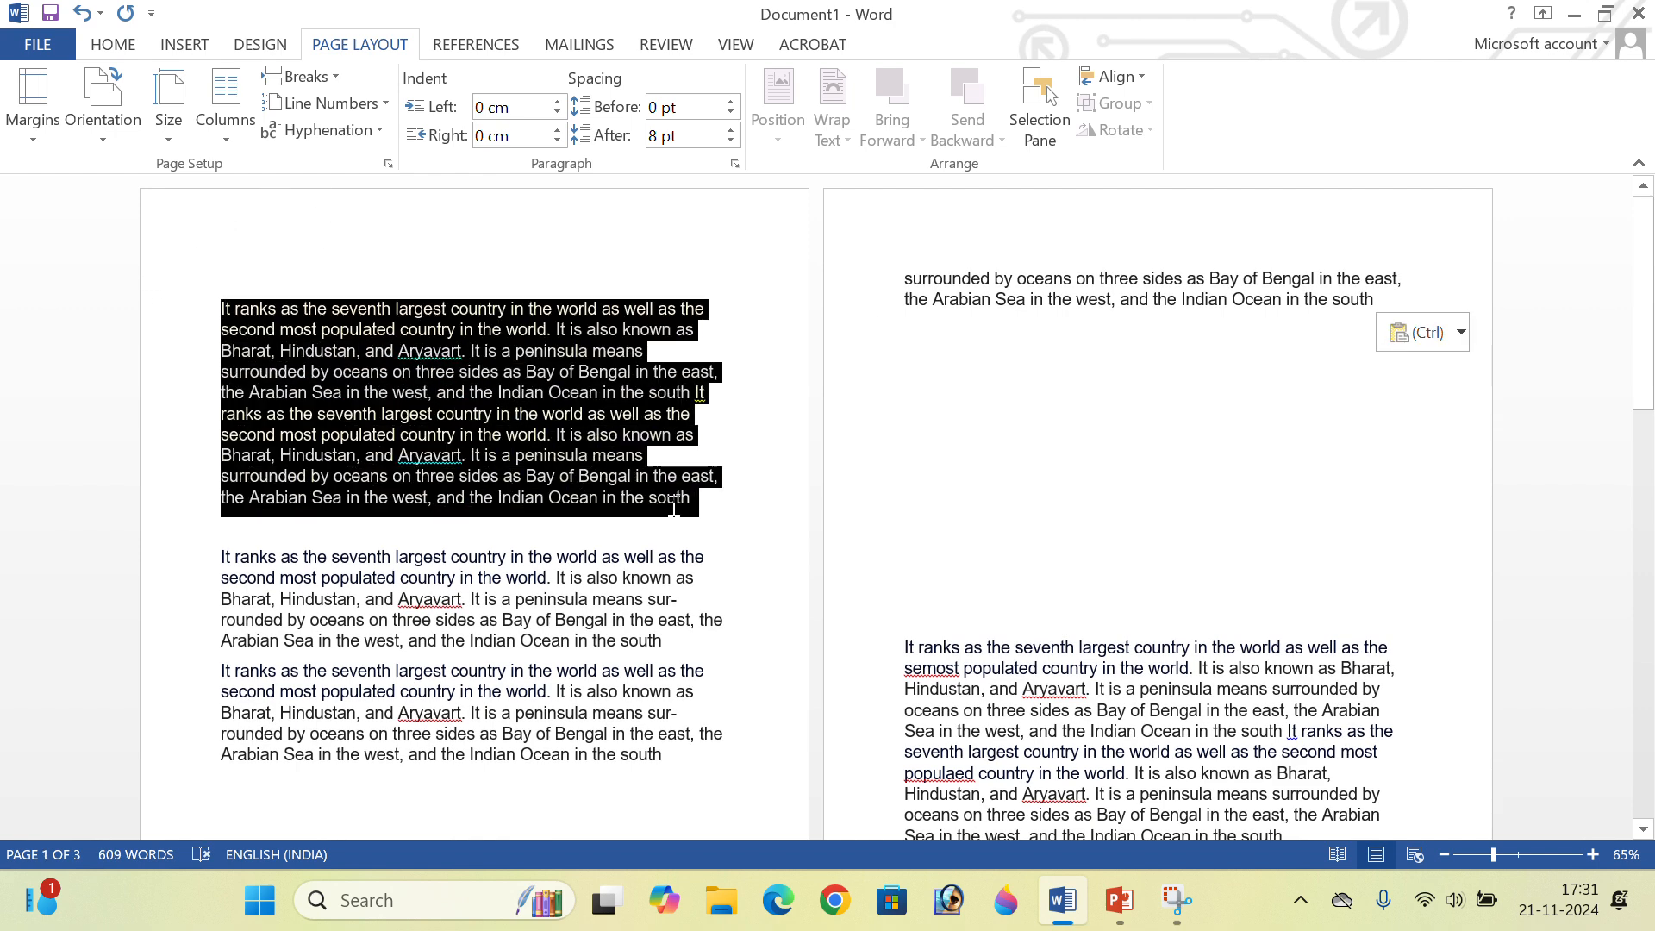
click(1522, 851)
scroll(1186, 651, up, 5)
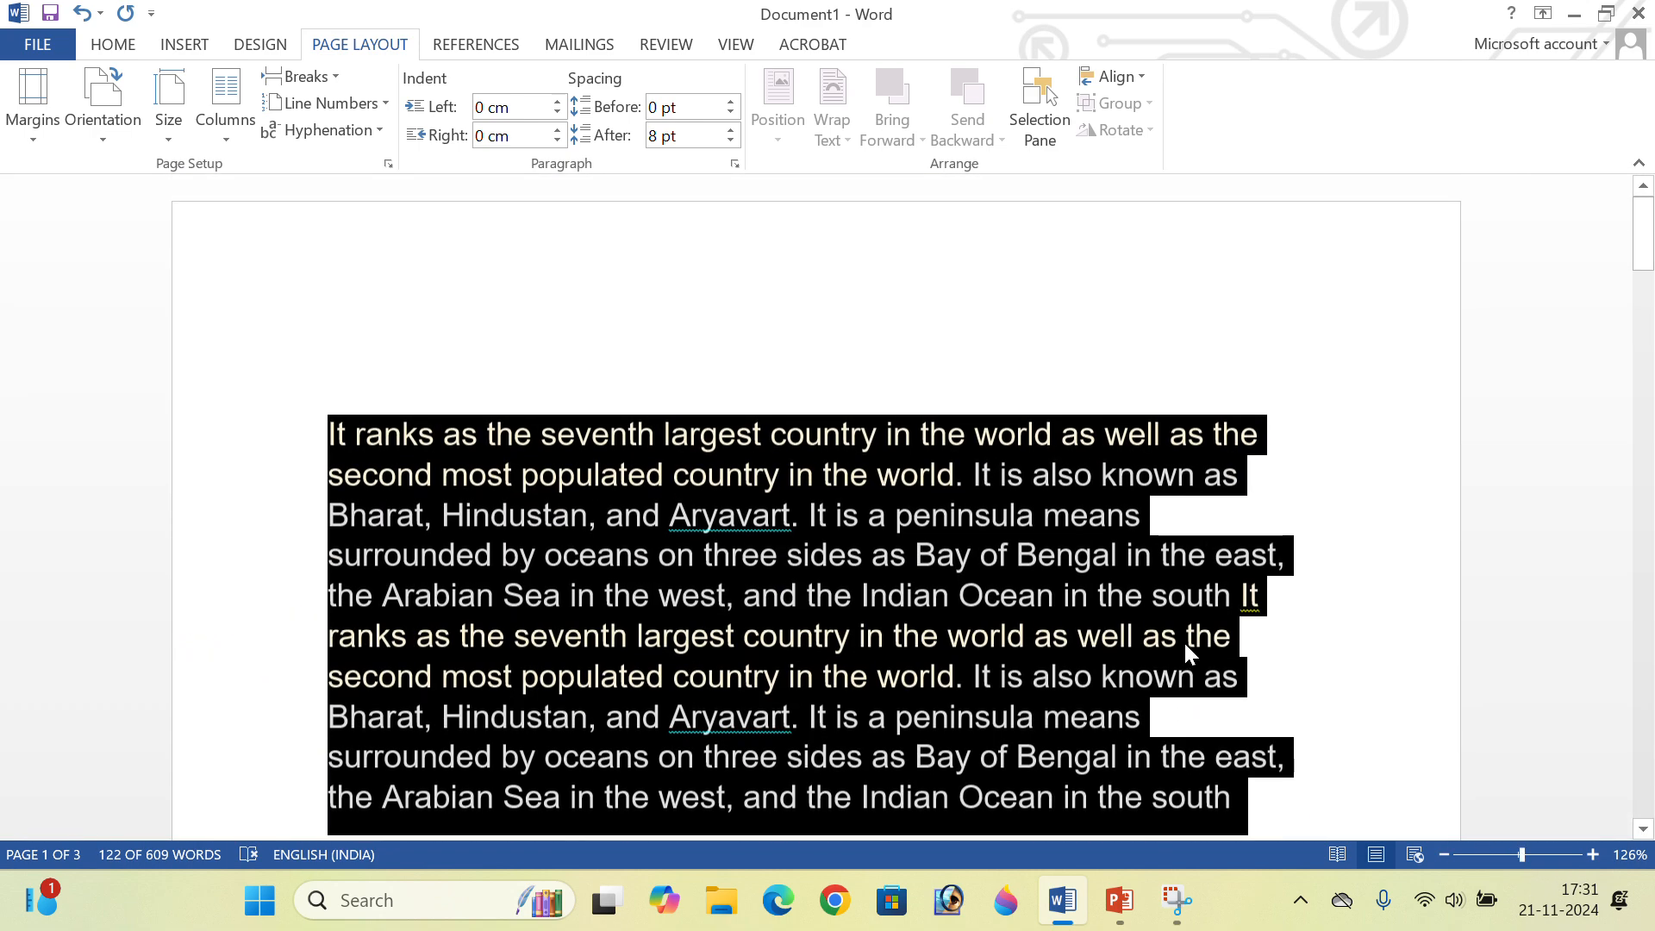
scroll(918, 562, down, 1)
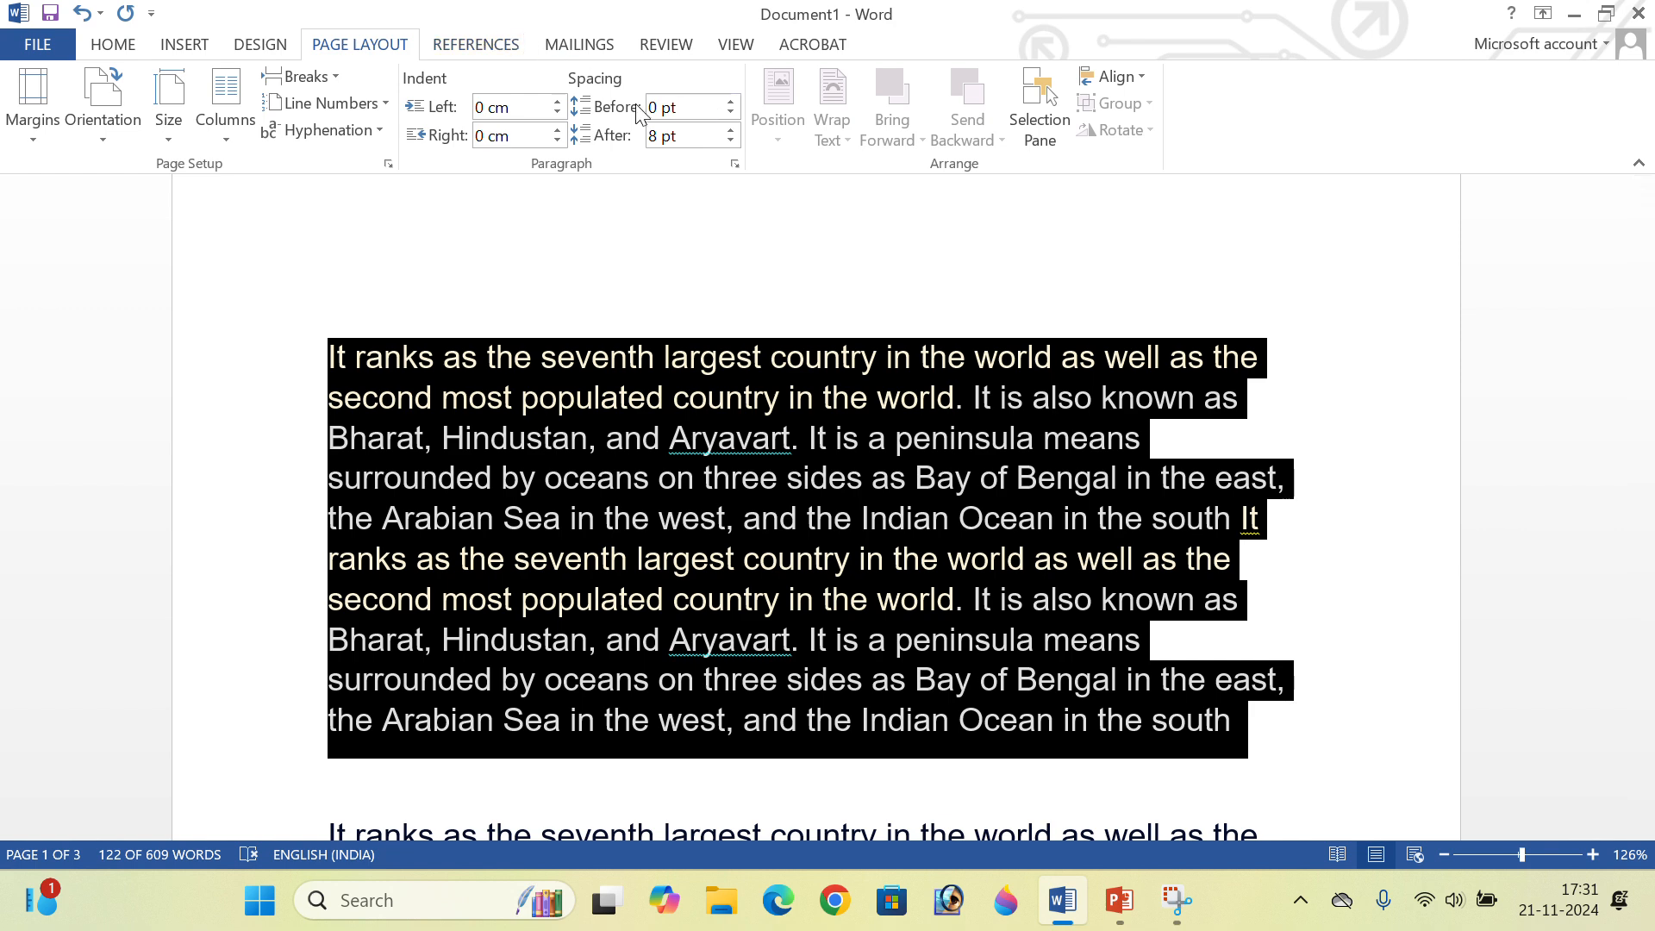
click(557, 102)
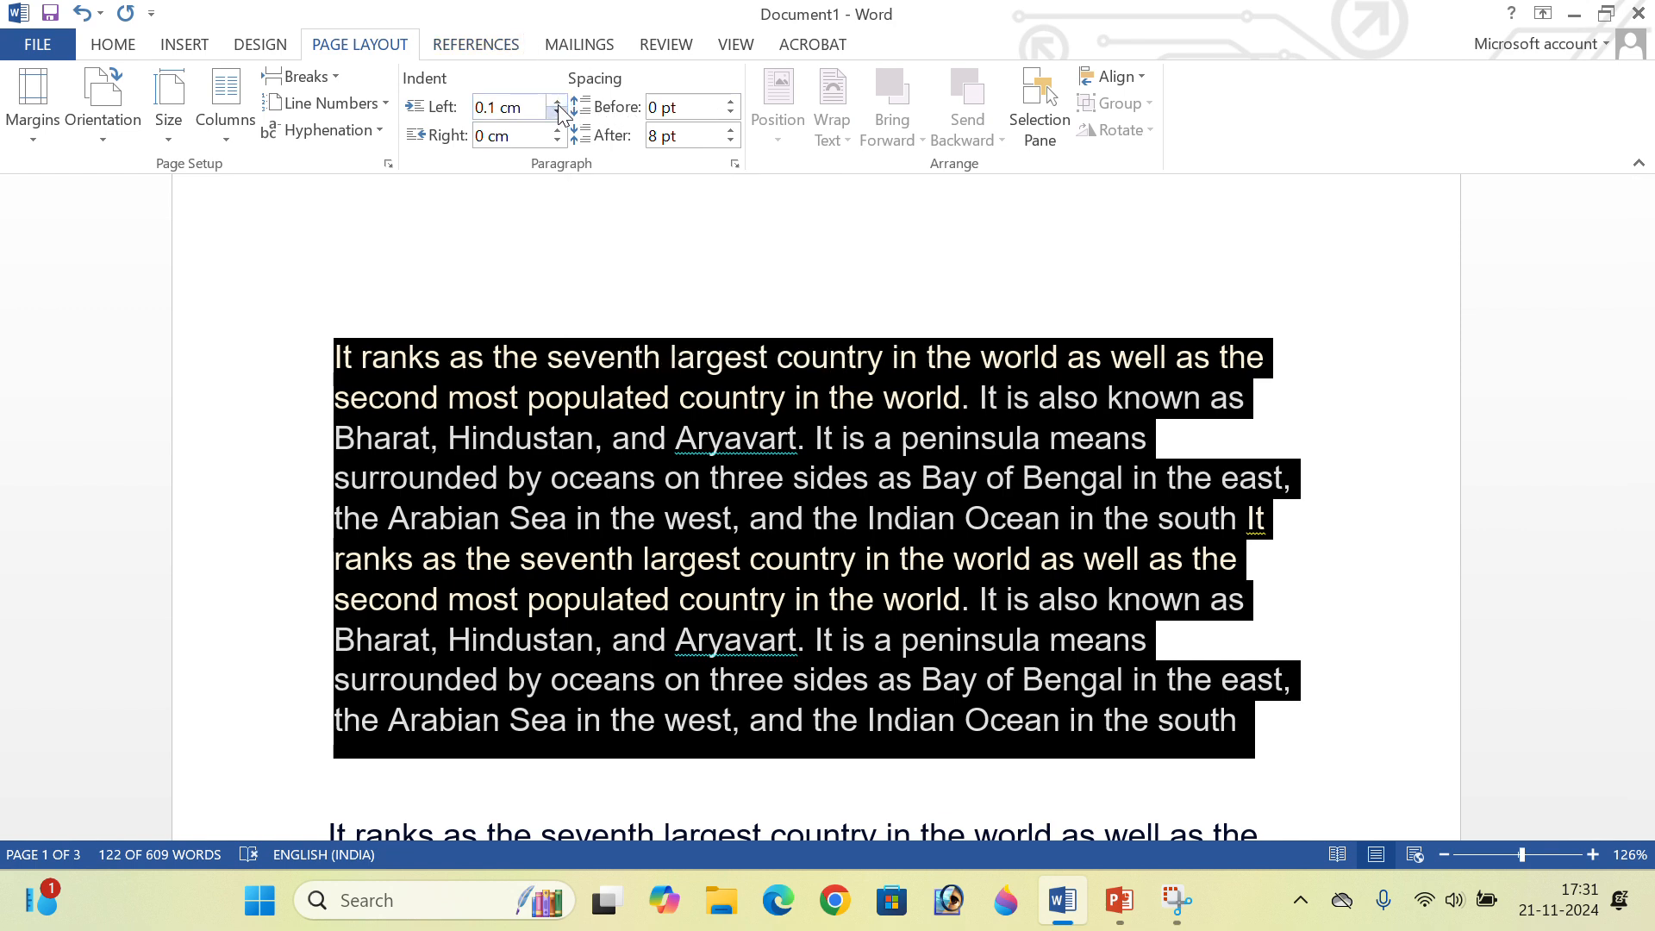
click(556, 101)
click(557, 102)
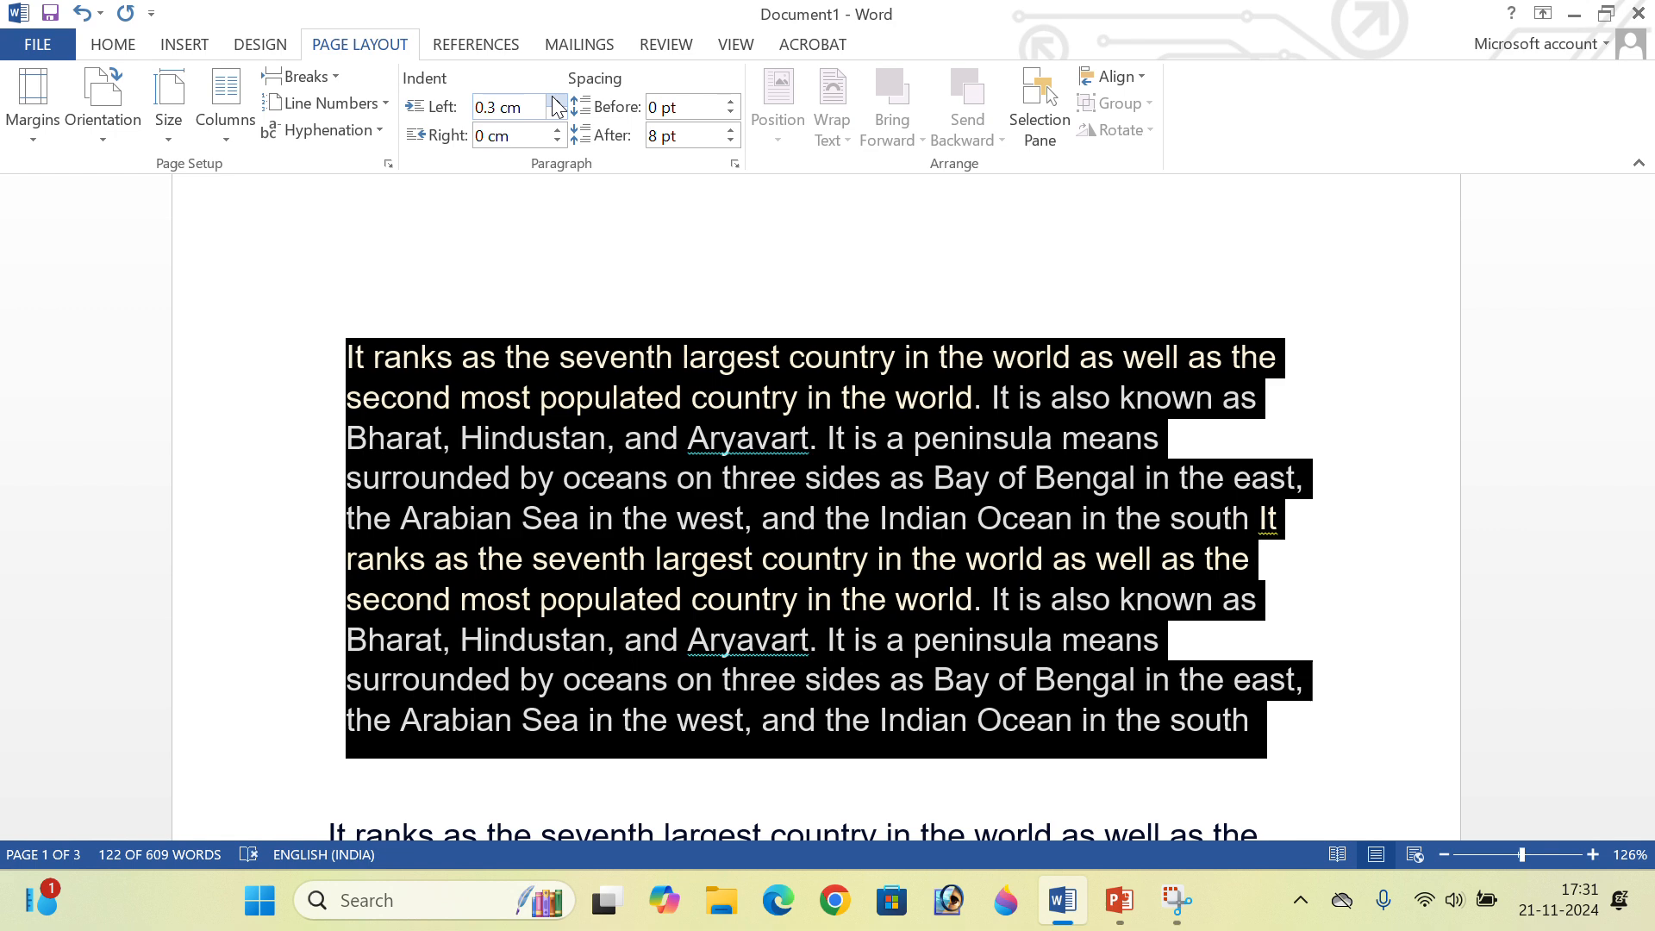
click(557, 101)
click(557, 102)
click(557, 102)
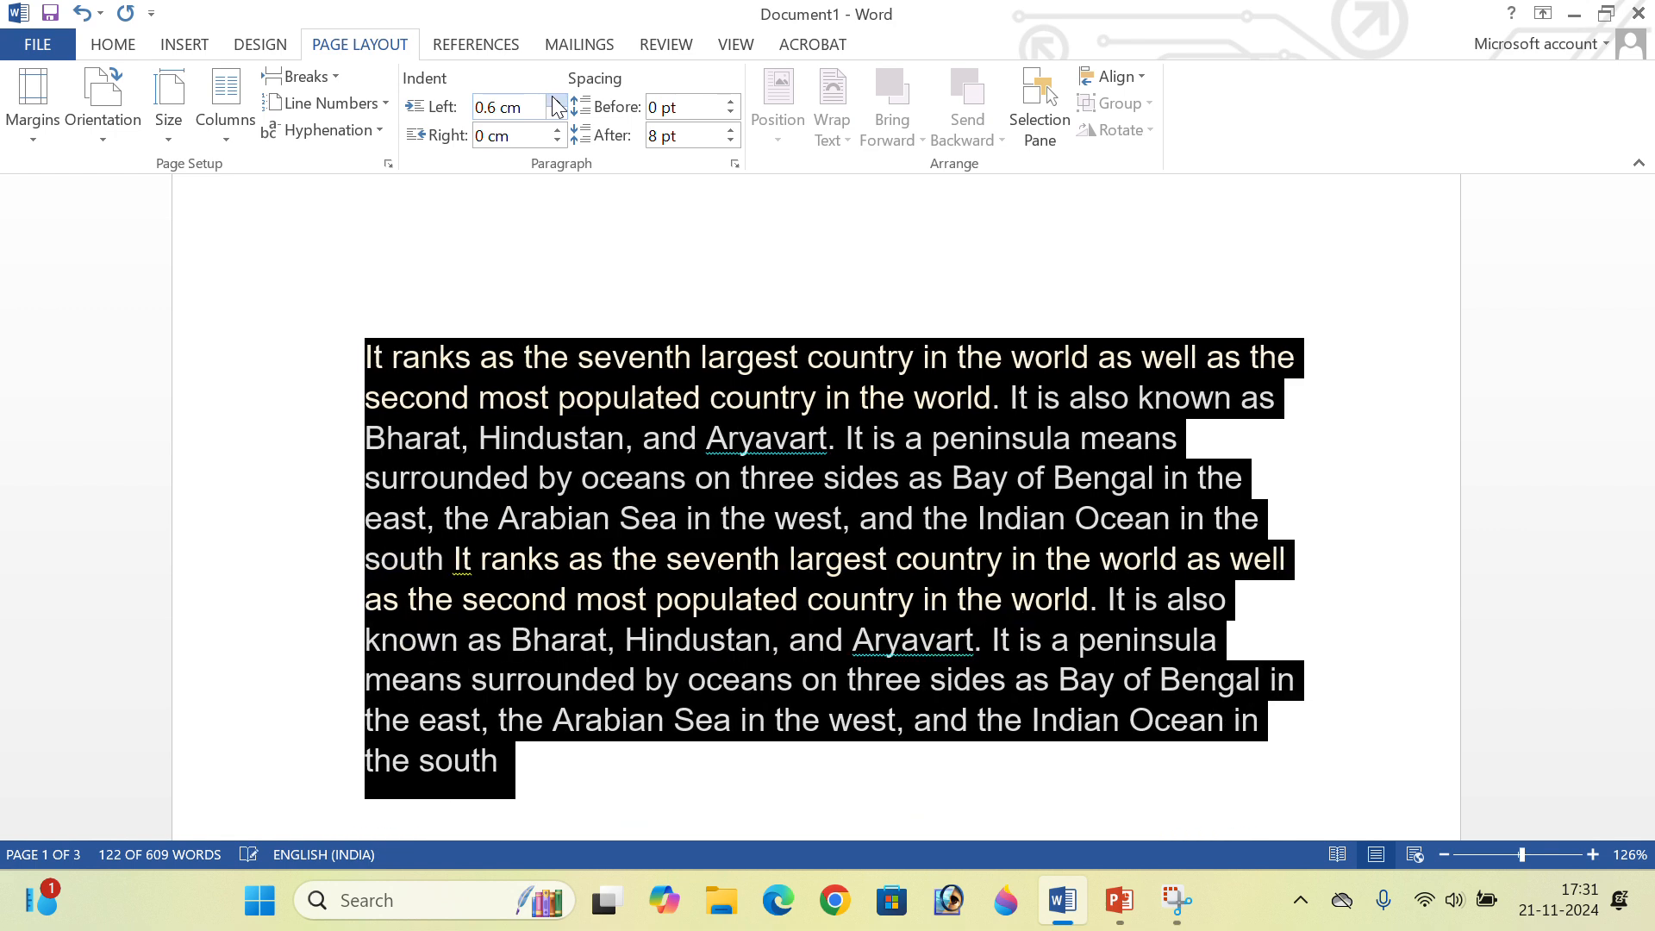
click(556, 102)
click(557, 102)
click(557, 102)
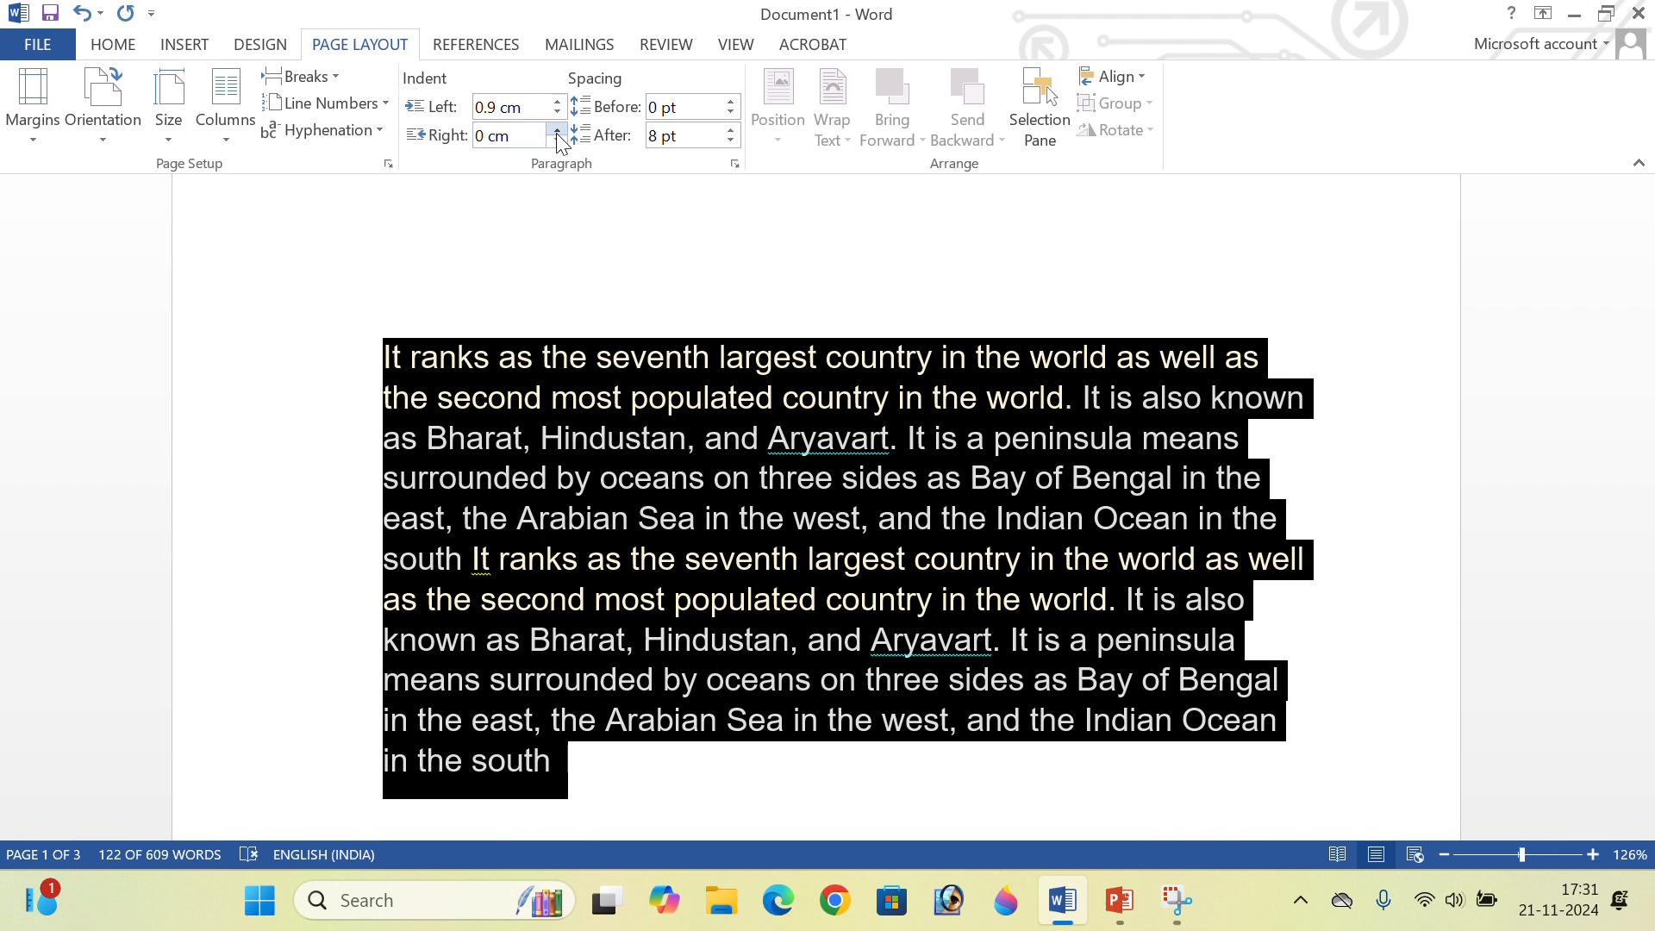
Set the selected first paragraph's right indent to 0.7 cm.
click(557, 131)
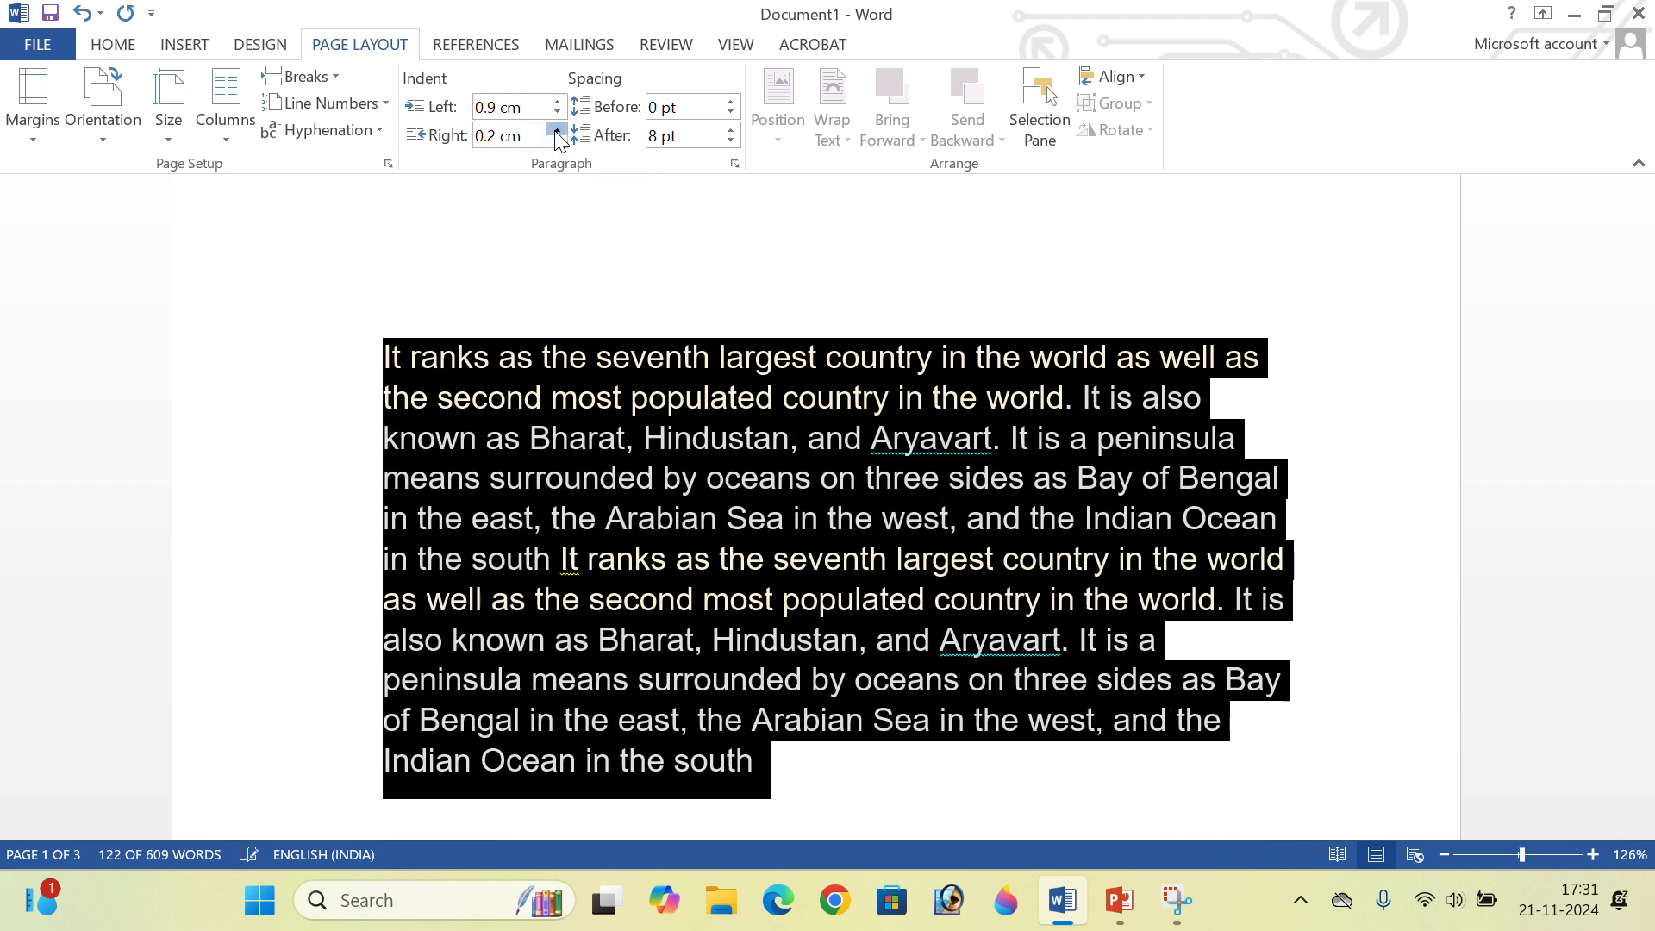
click(557, 131)
click(557, 130)
click(557, 131)
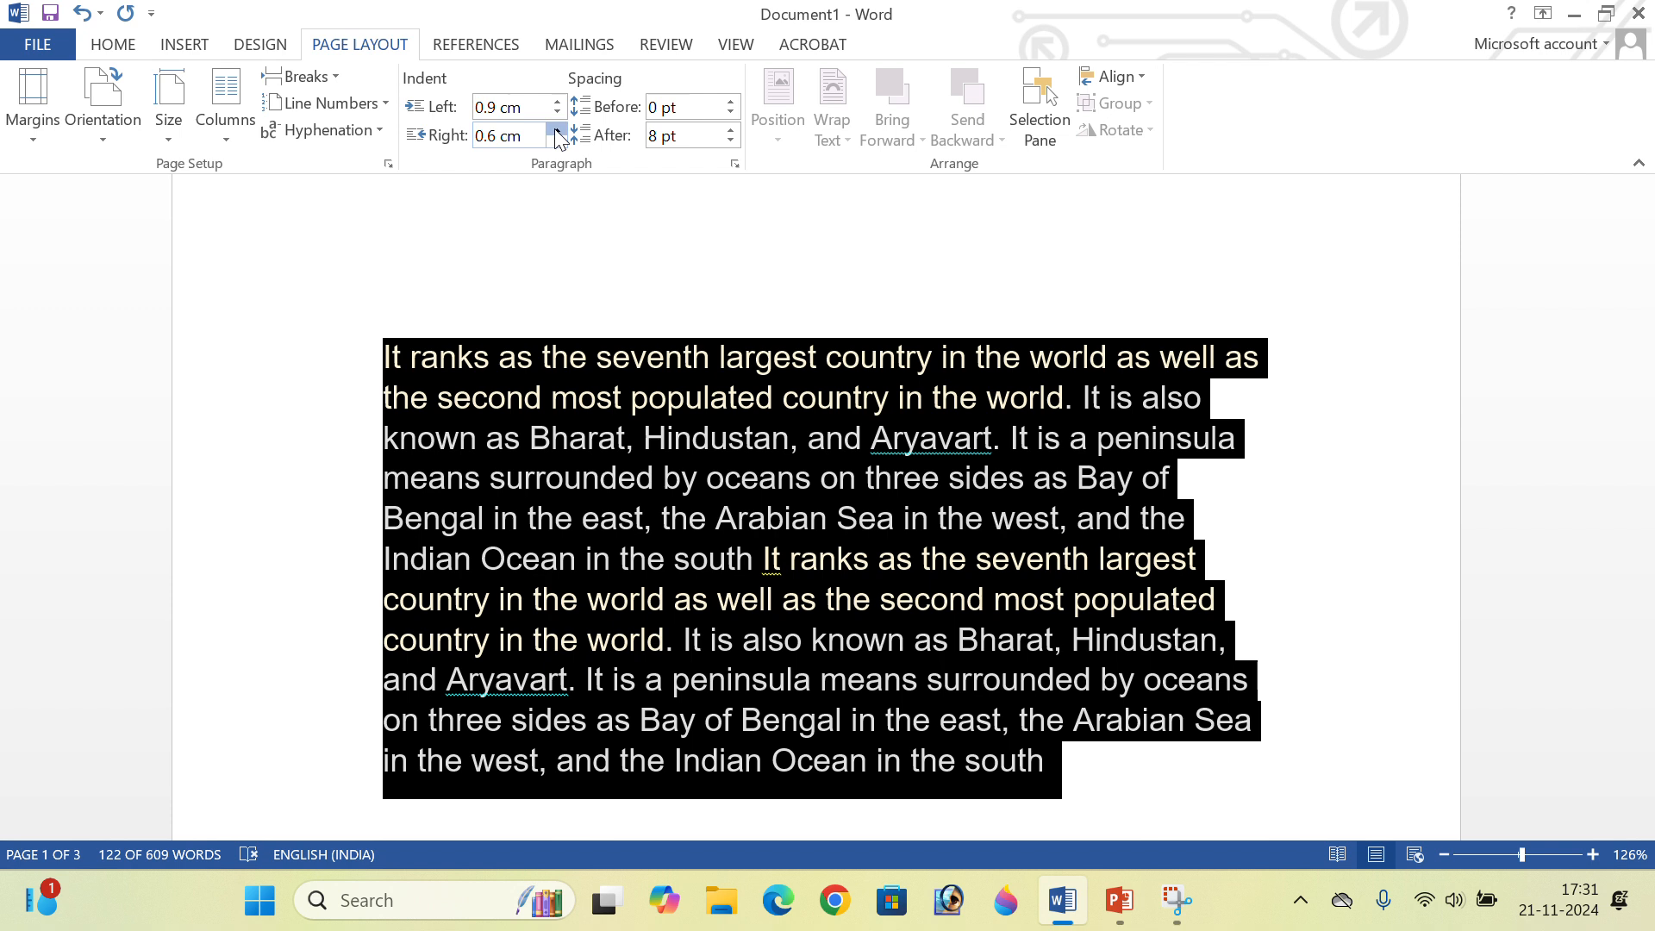
click(557, 130)
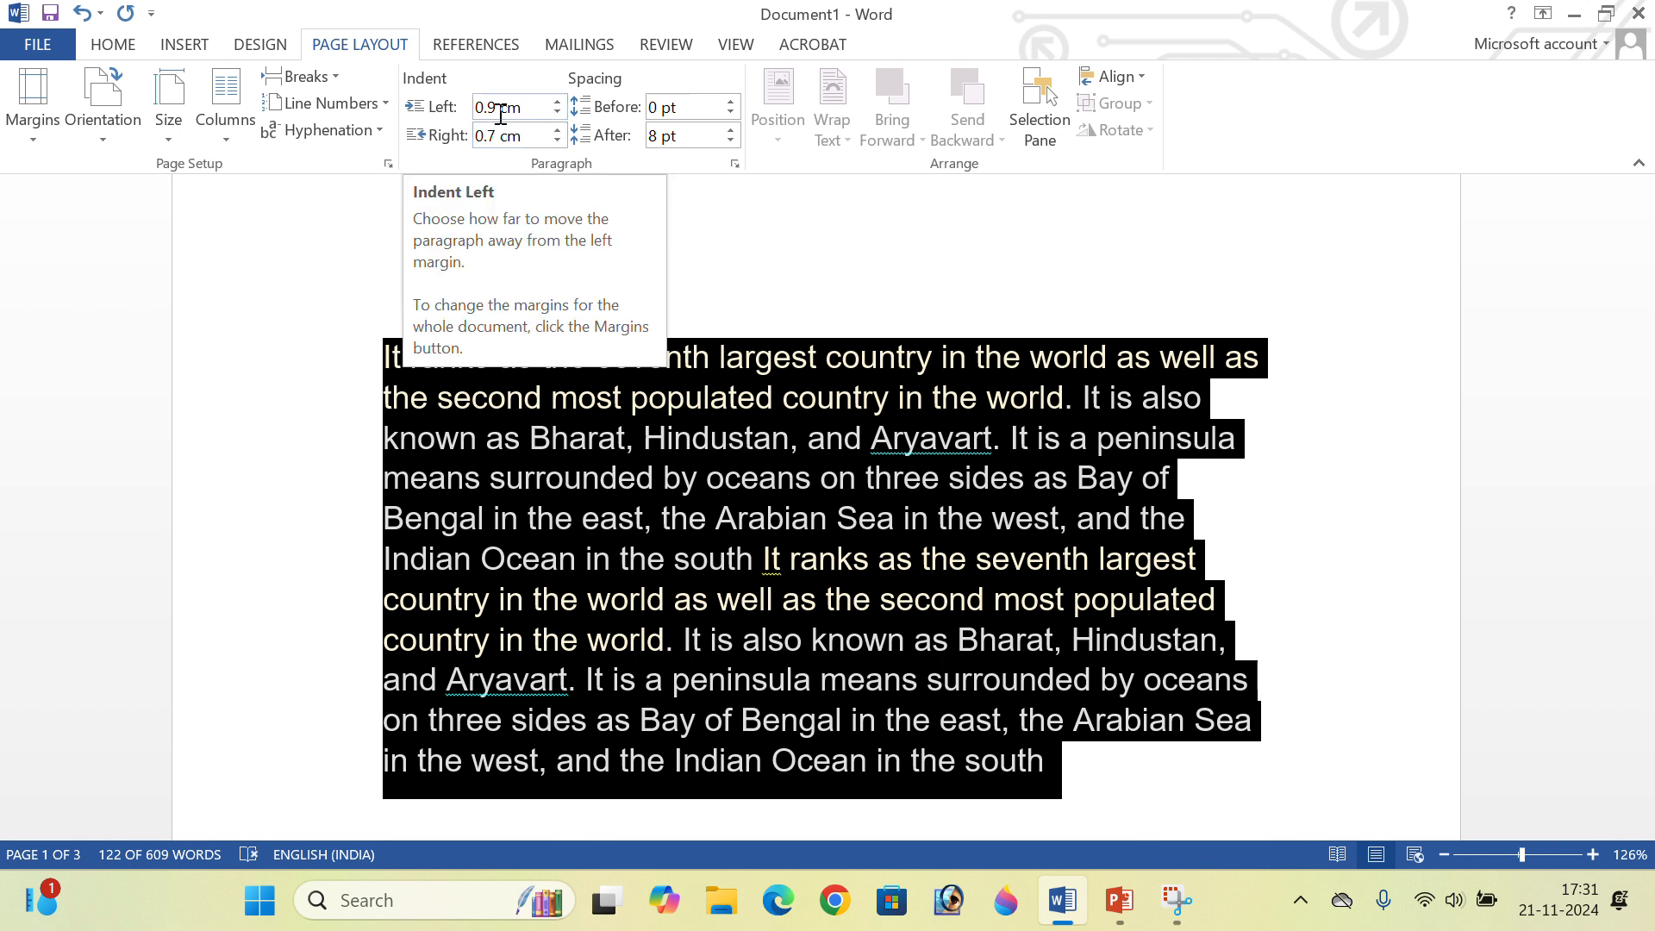
Reset the first paragraph's left indent to 0 cm and deselect the text.
click(523, 107)
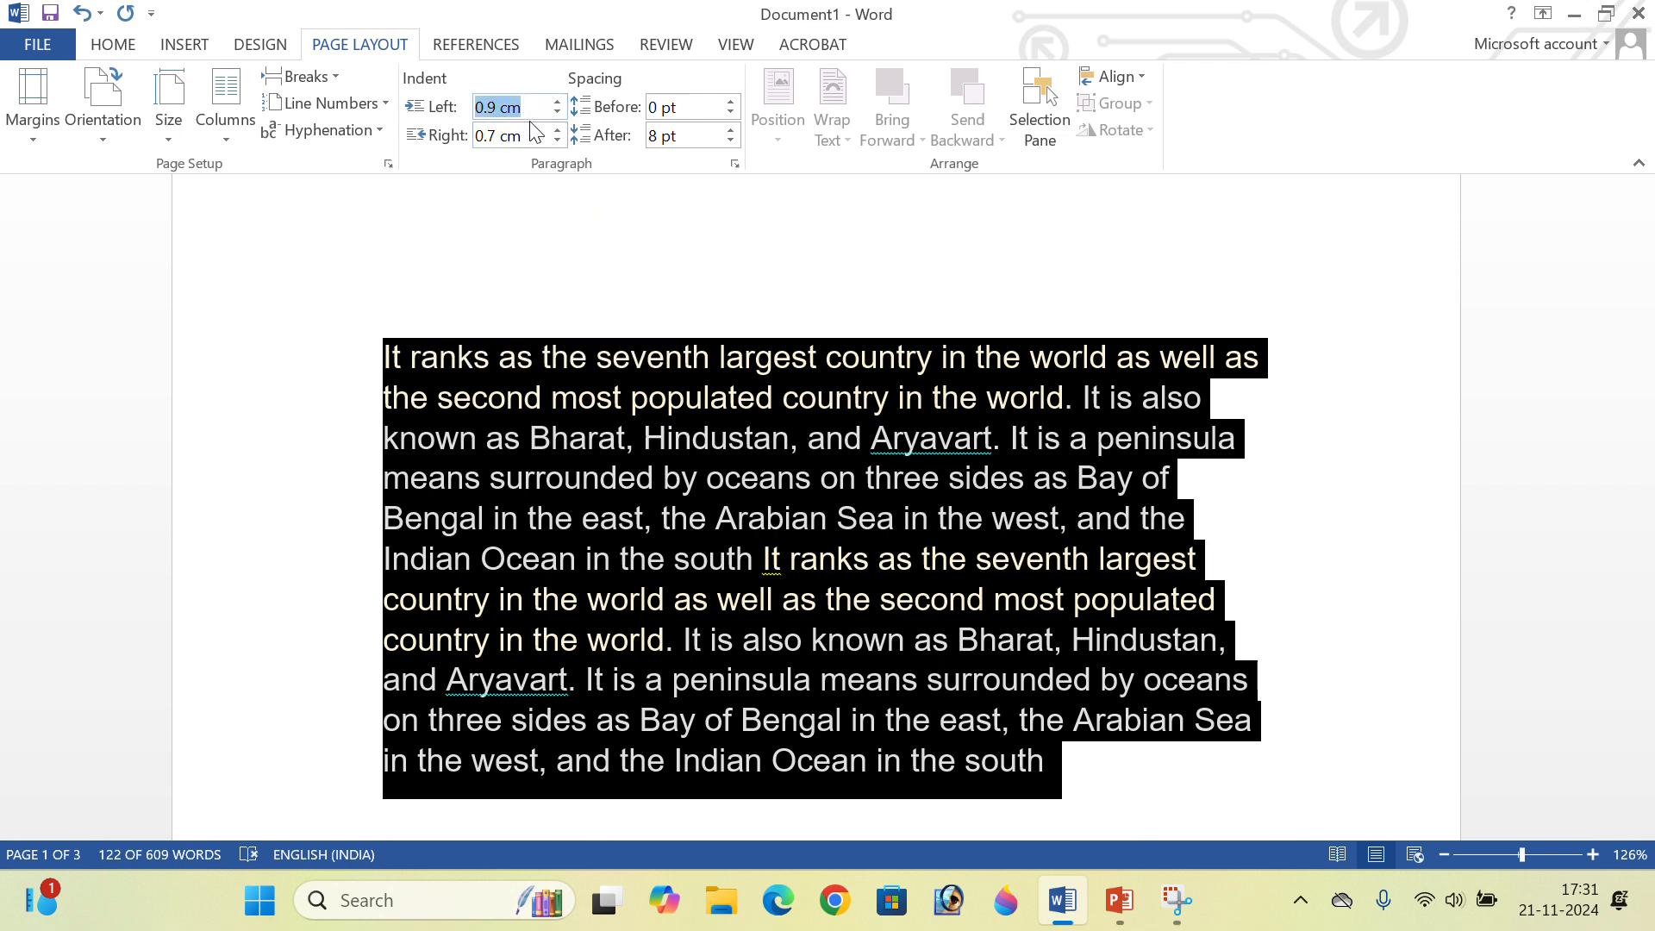
text(0)
key(Return)
click(621, 256)
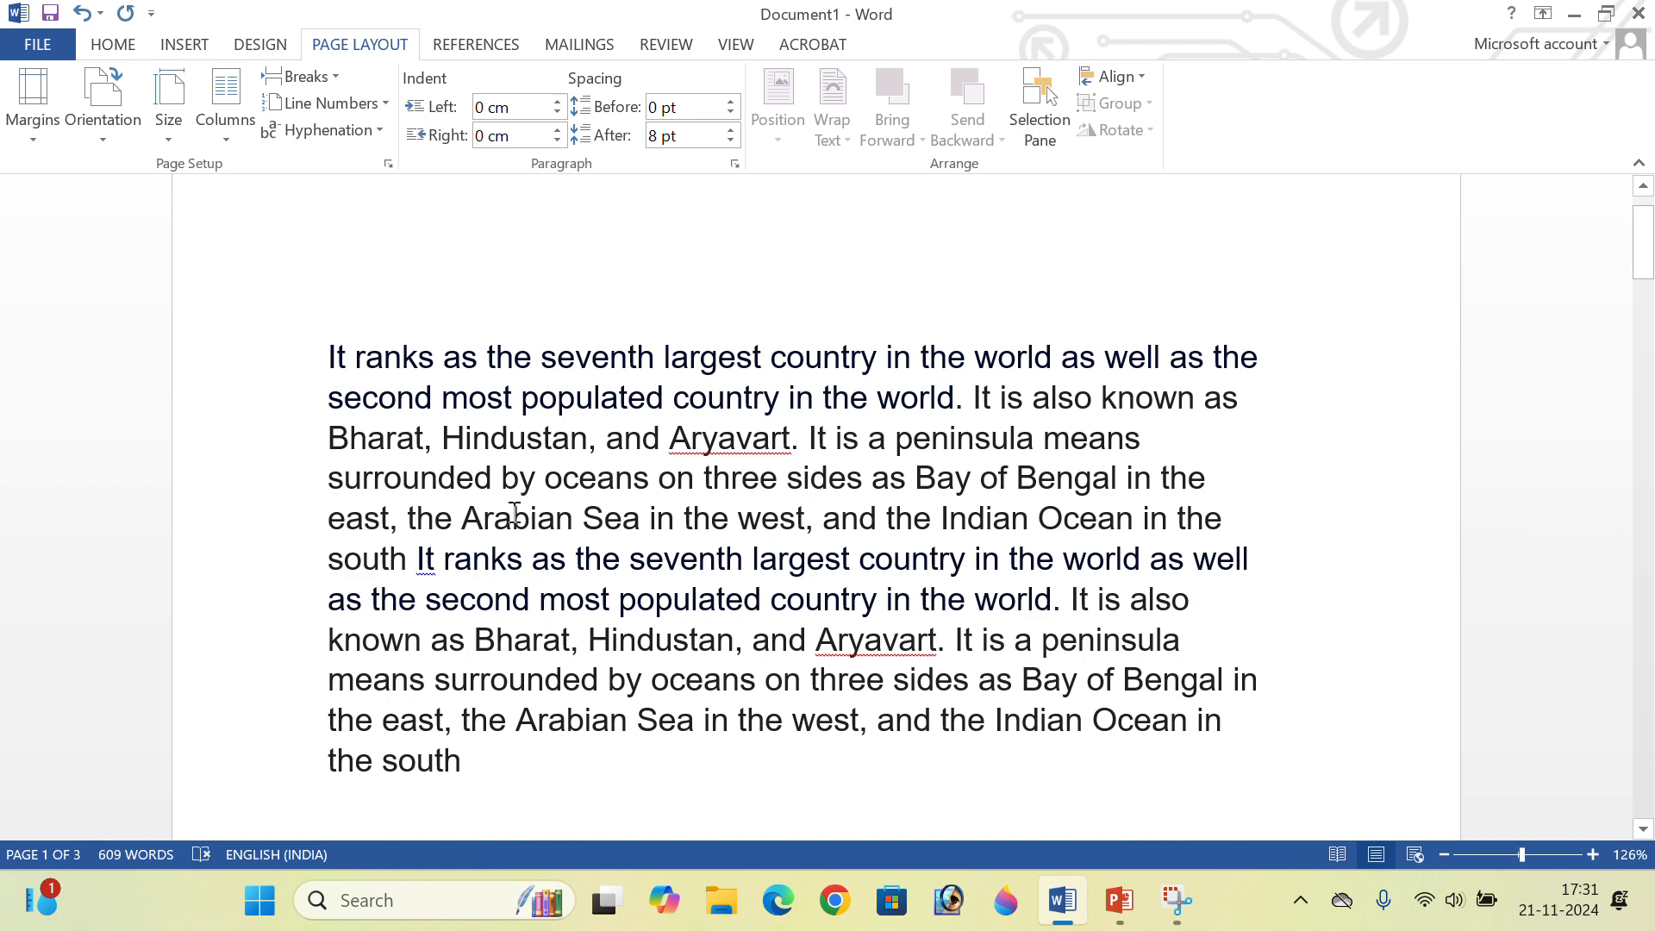
Select the entire document and set the paragraph spacing to 12 pt before and 18 pt after.
key(ctrl+a)
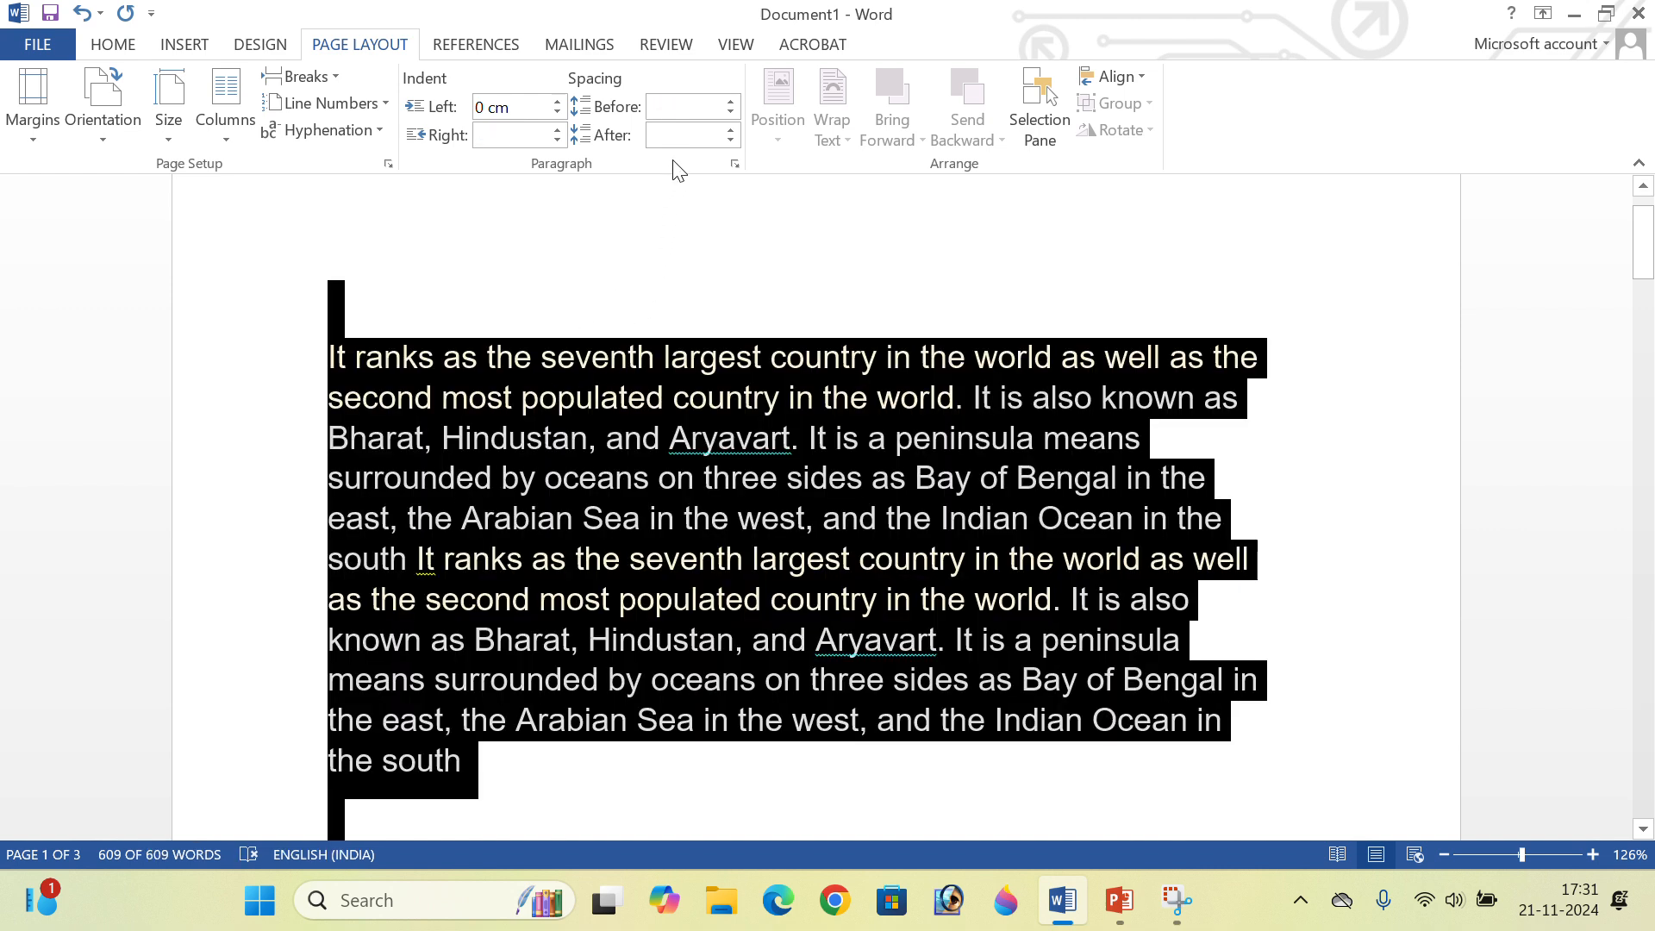
click(731, 103)
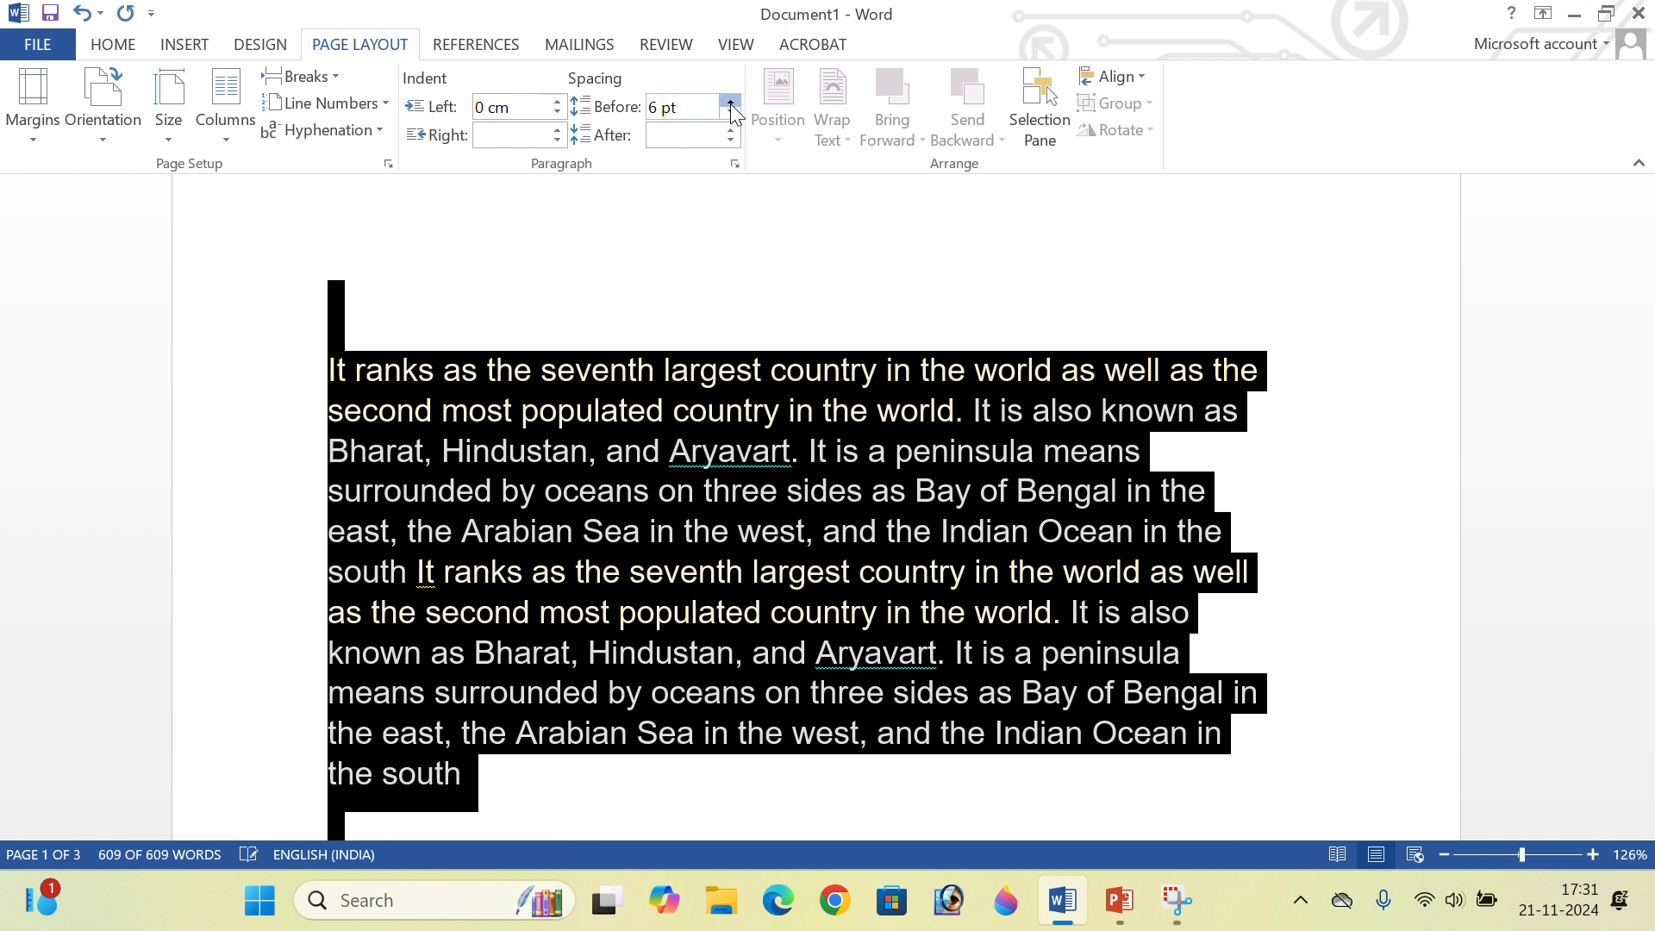
click(731, 103)
click(731, 130)
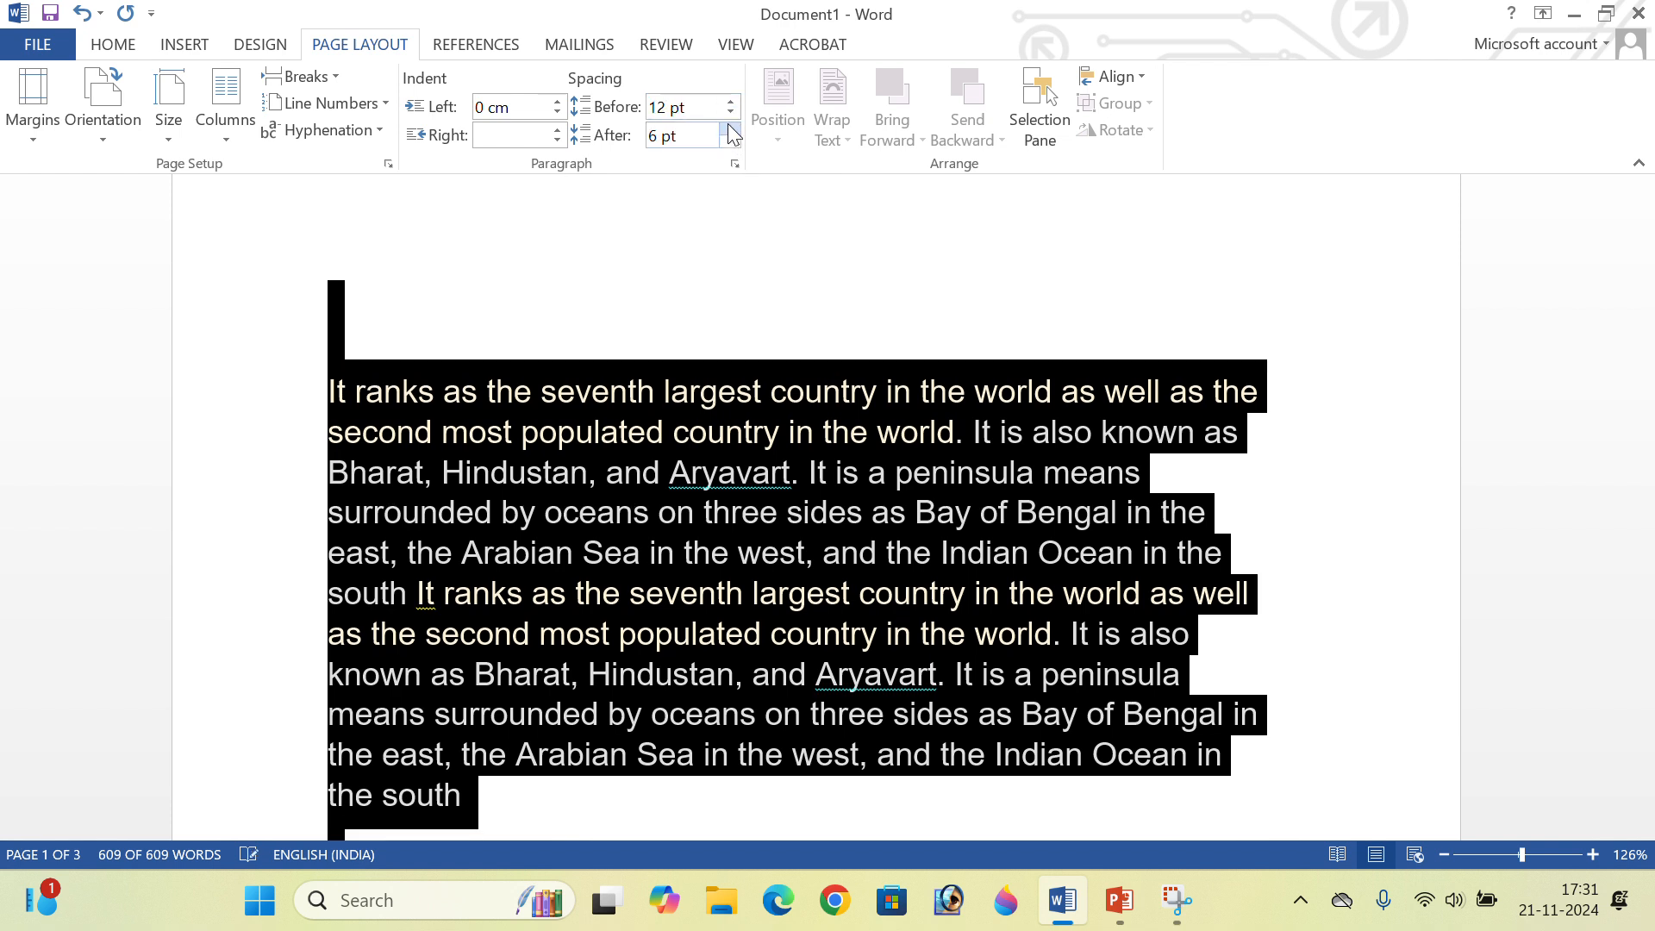
click(729, 128)
click(729, 128)
click(724, 255)
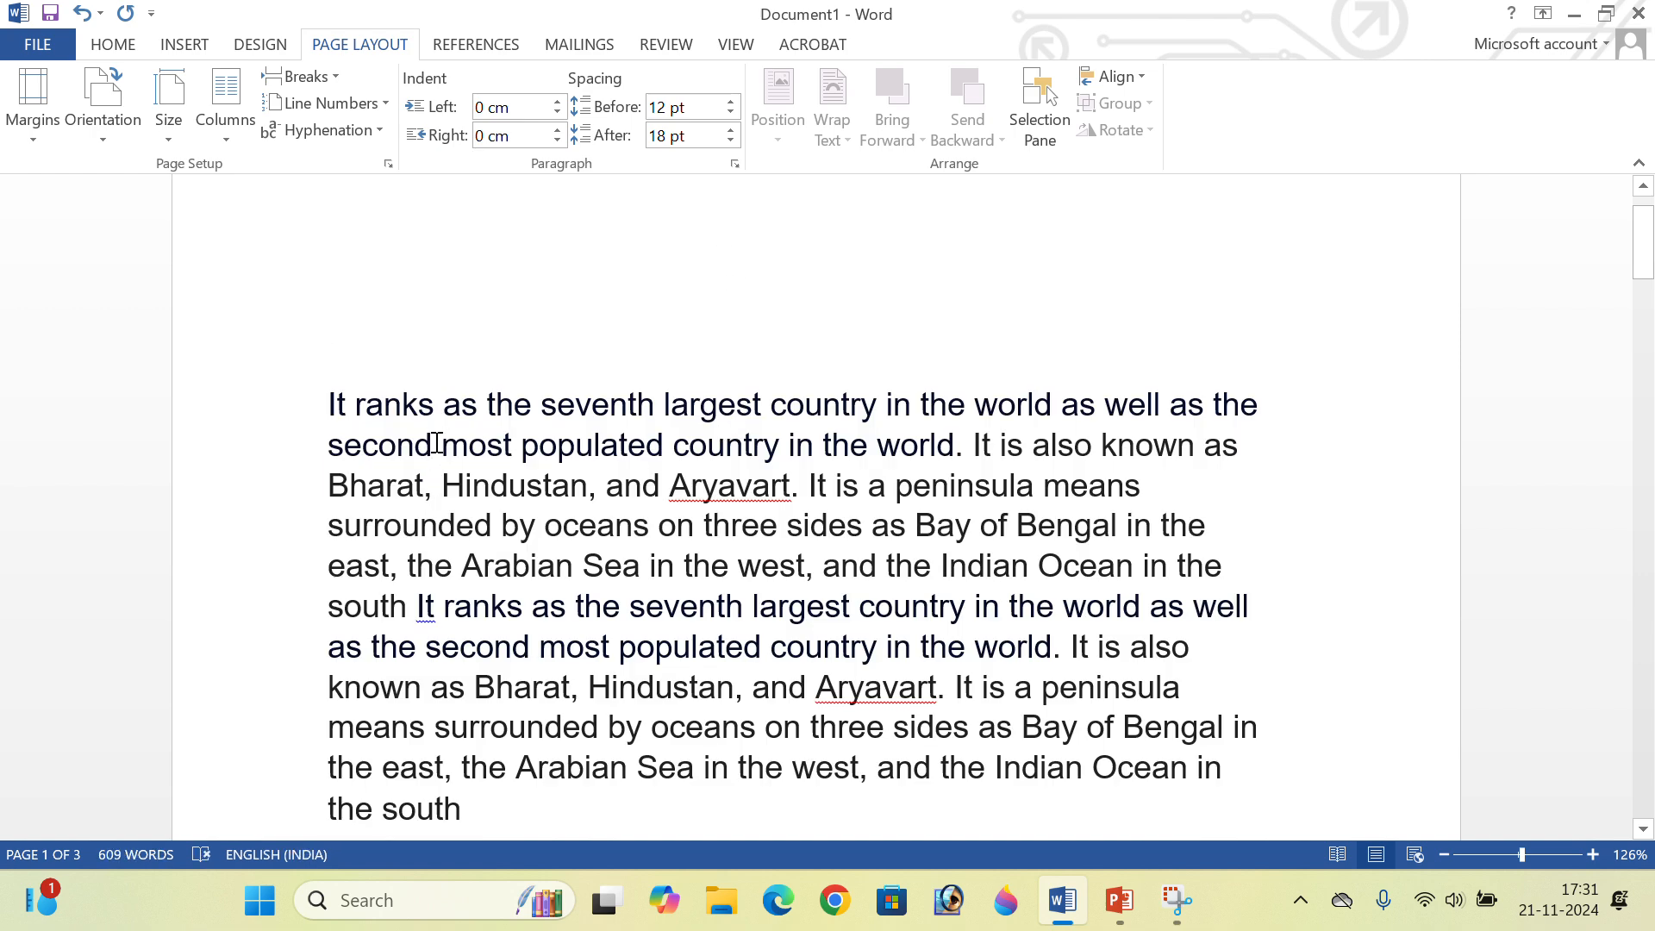
Select the first paragraph's text from "Hindustan" through "Indian Ocean" and set its spacing to 30 pt before and 36 pt after.
click(441, 484)
drag(441, 483, 1204, 569)
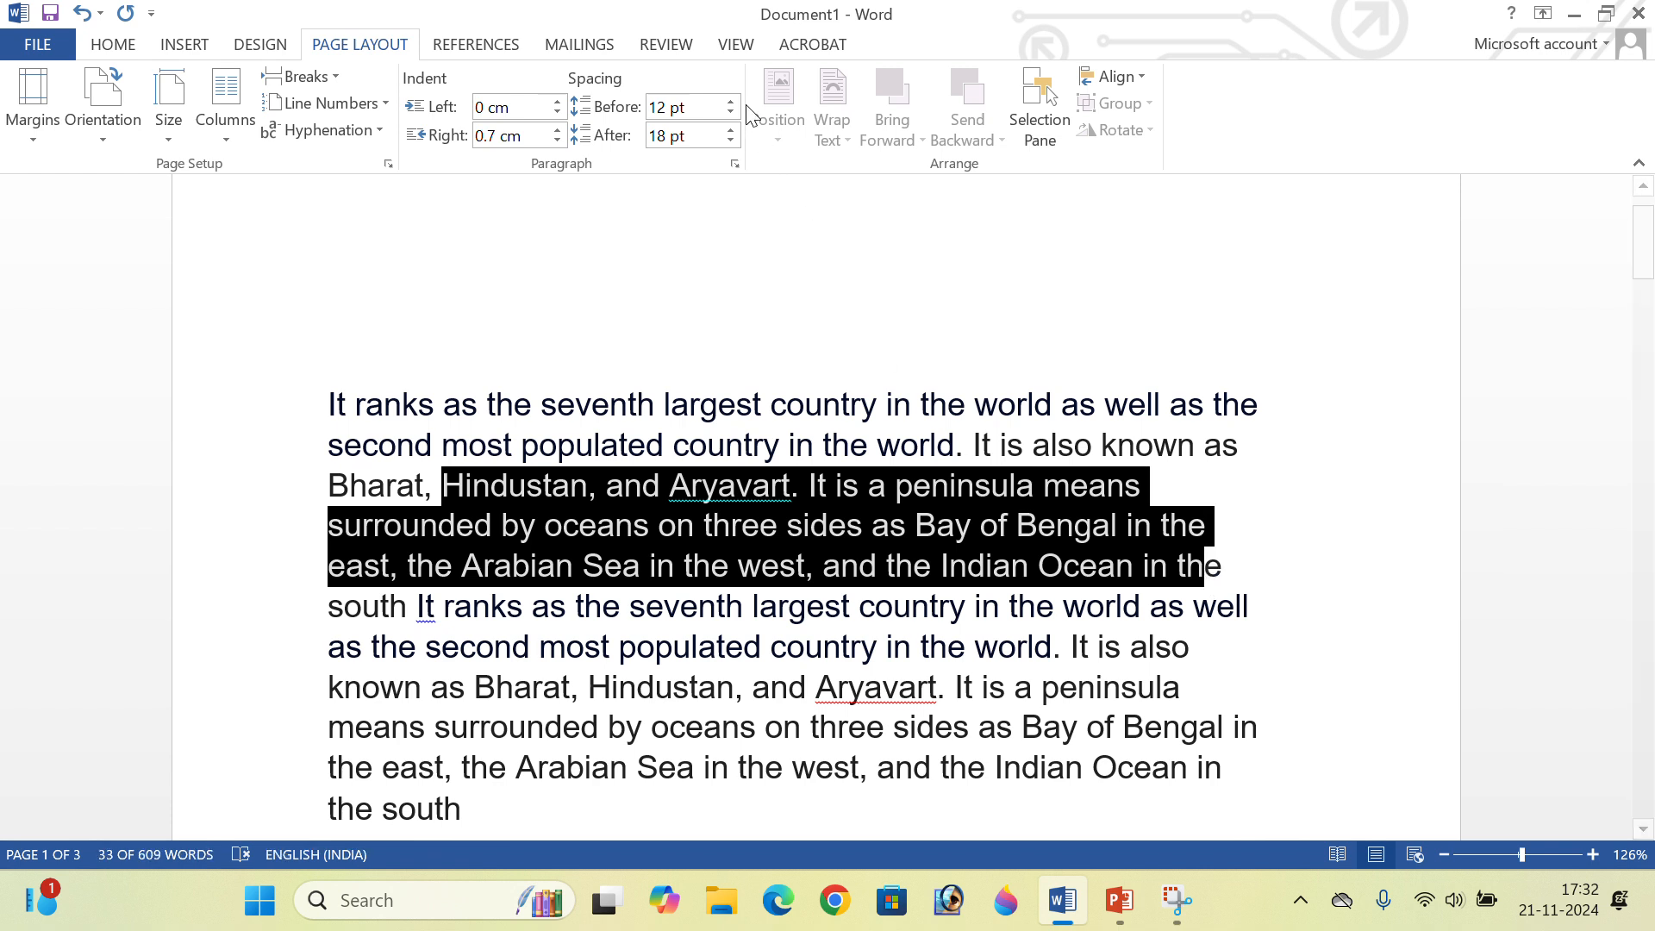
click(730, 129)
click(730, 129)
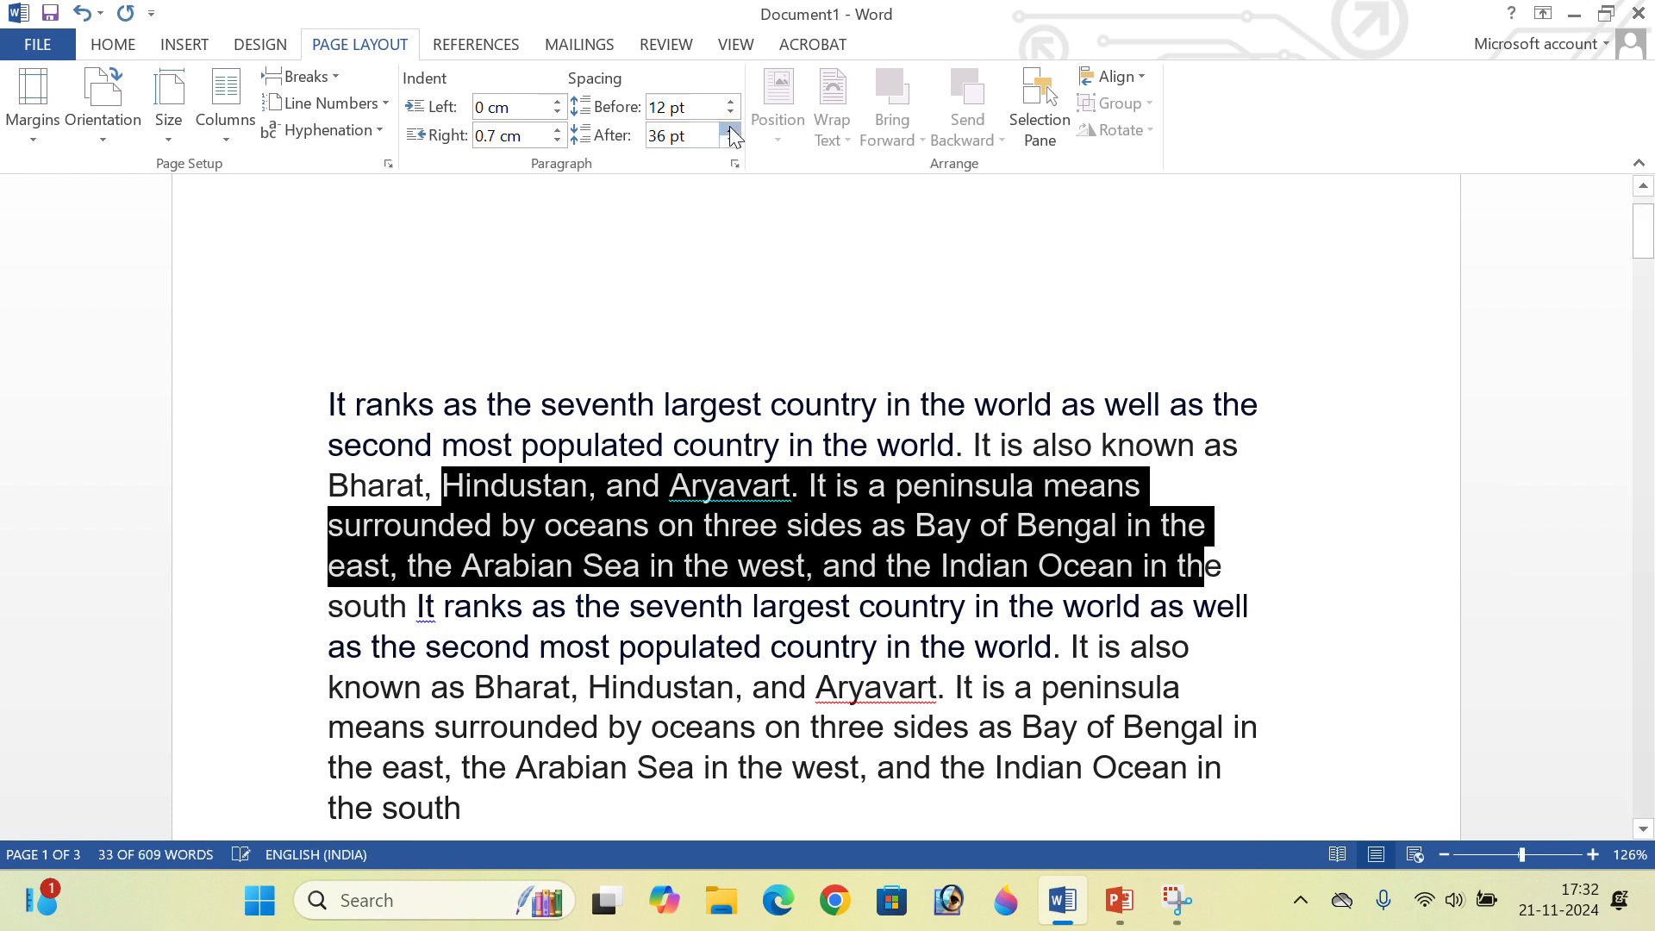
click(731, 100)
click(732, 101)
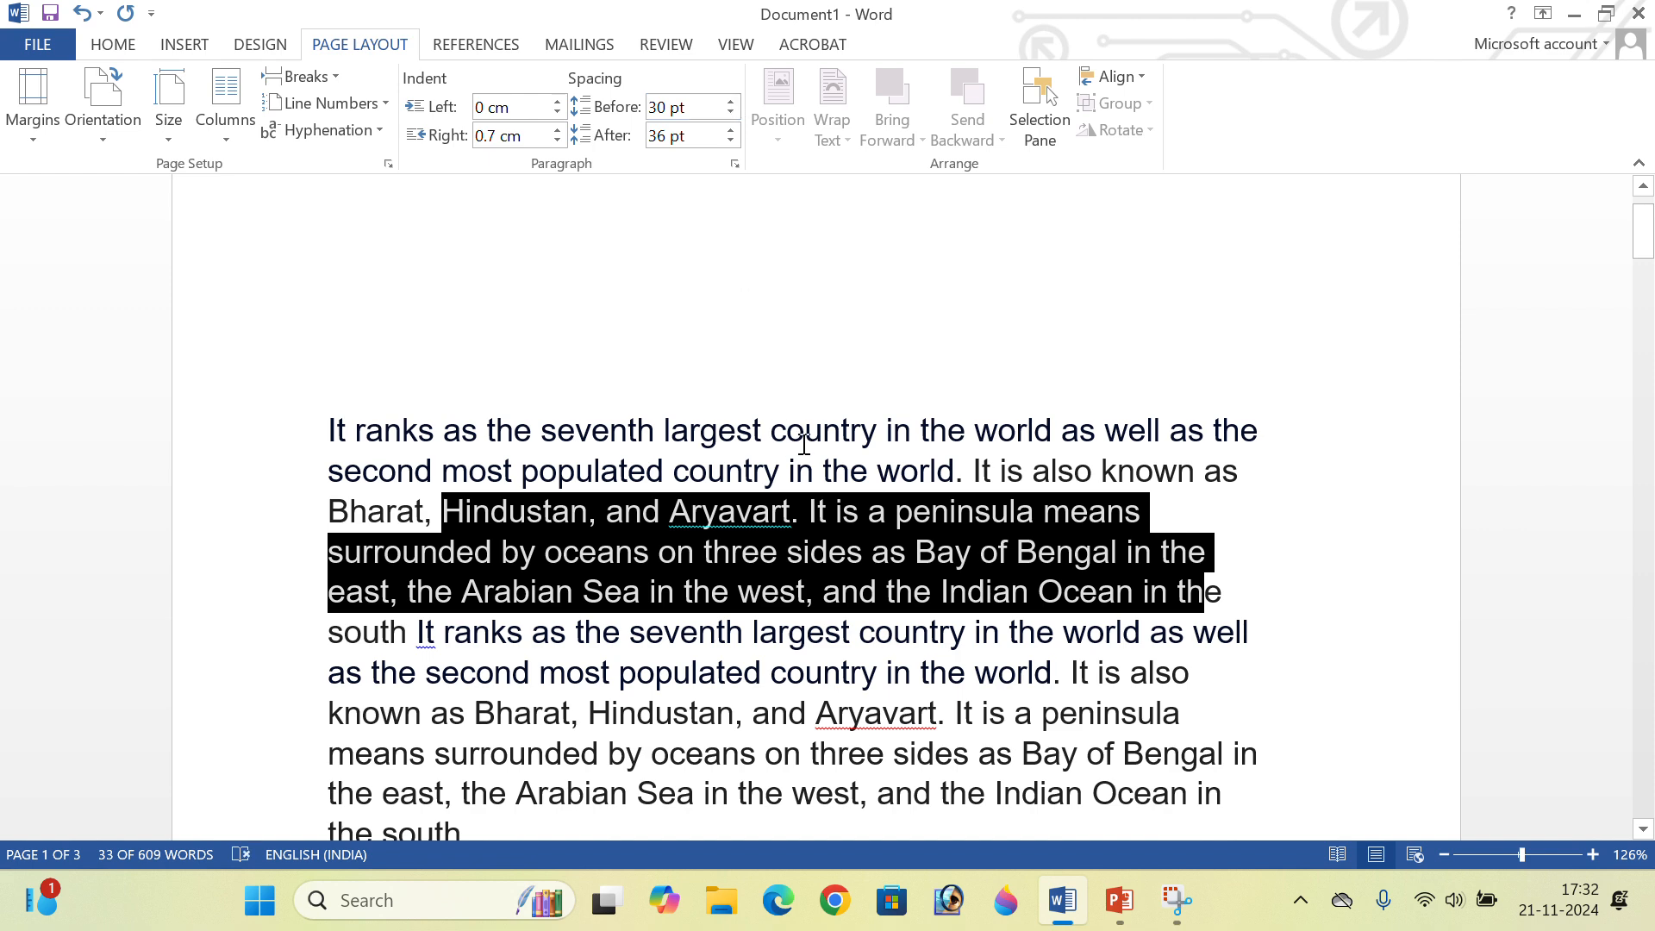
click(808, 380)
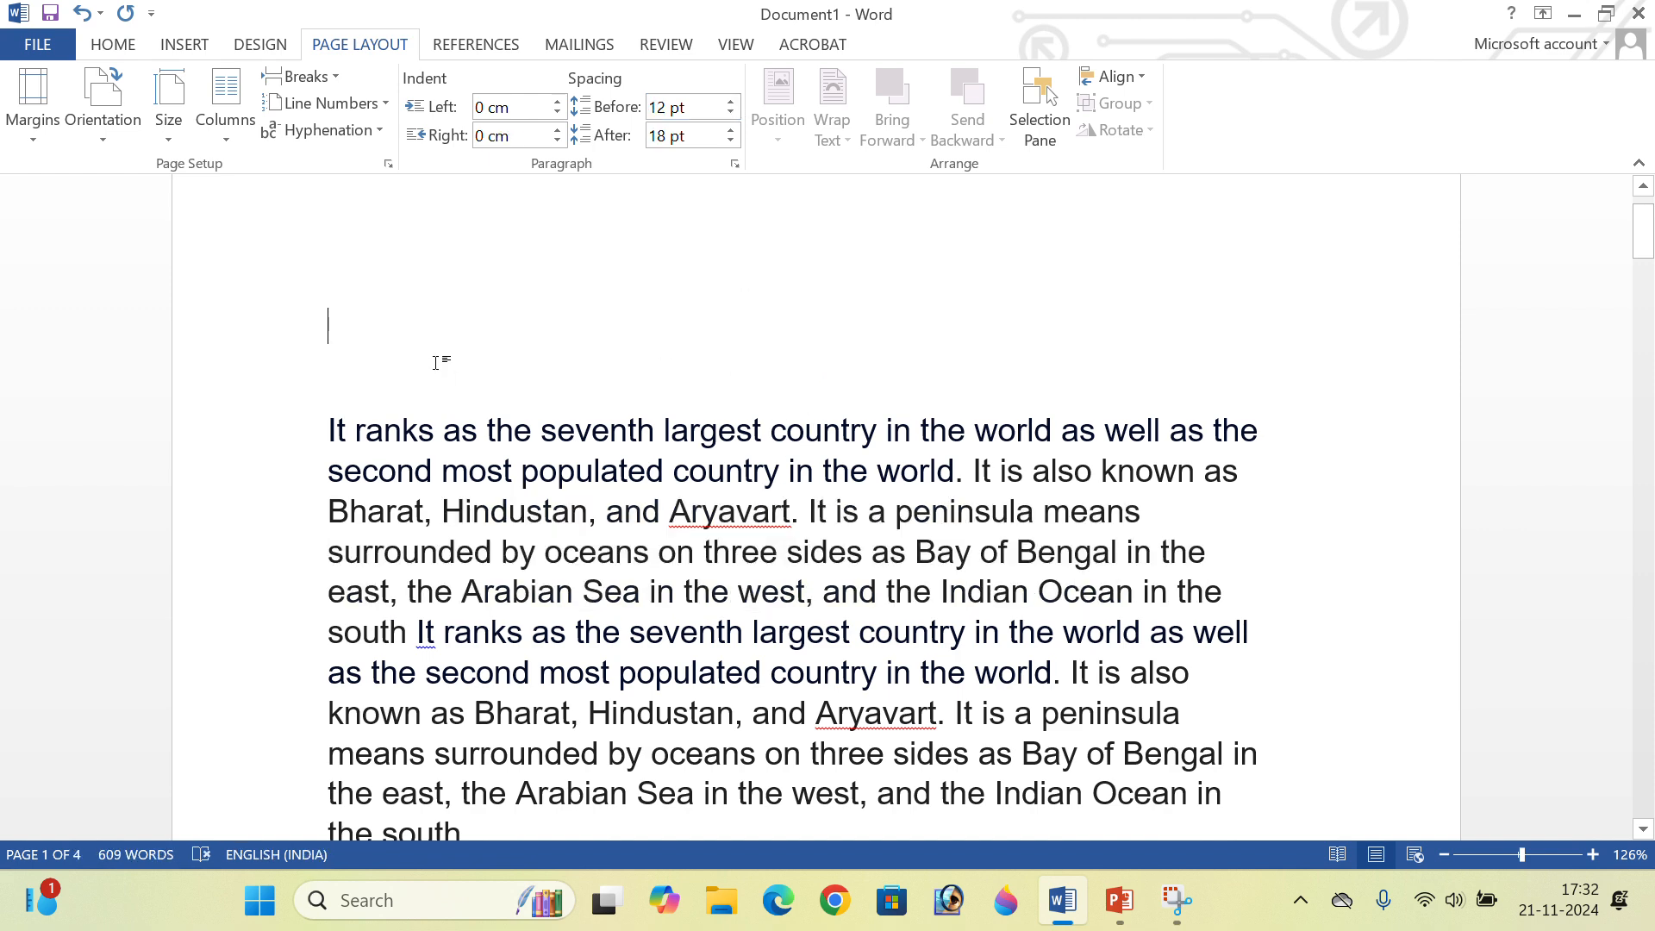
Undo the spacing and indent changes, the pasted text and the earlier edits, back to the picture at the start of page 1.
key(ctrl+z)
key(ctrl+z)
key(ctrl+z)
key(ctrl+z)
key(ctrl+z)
key(ctrl+z)
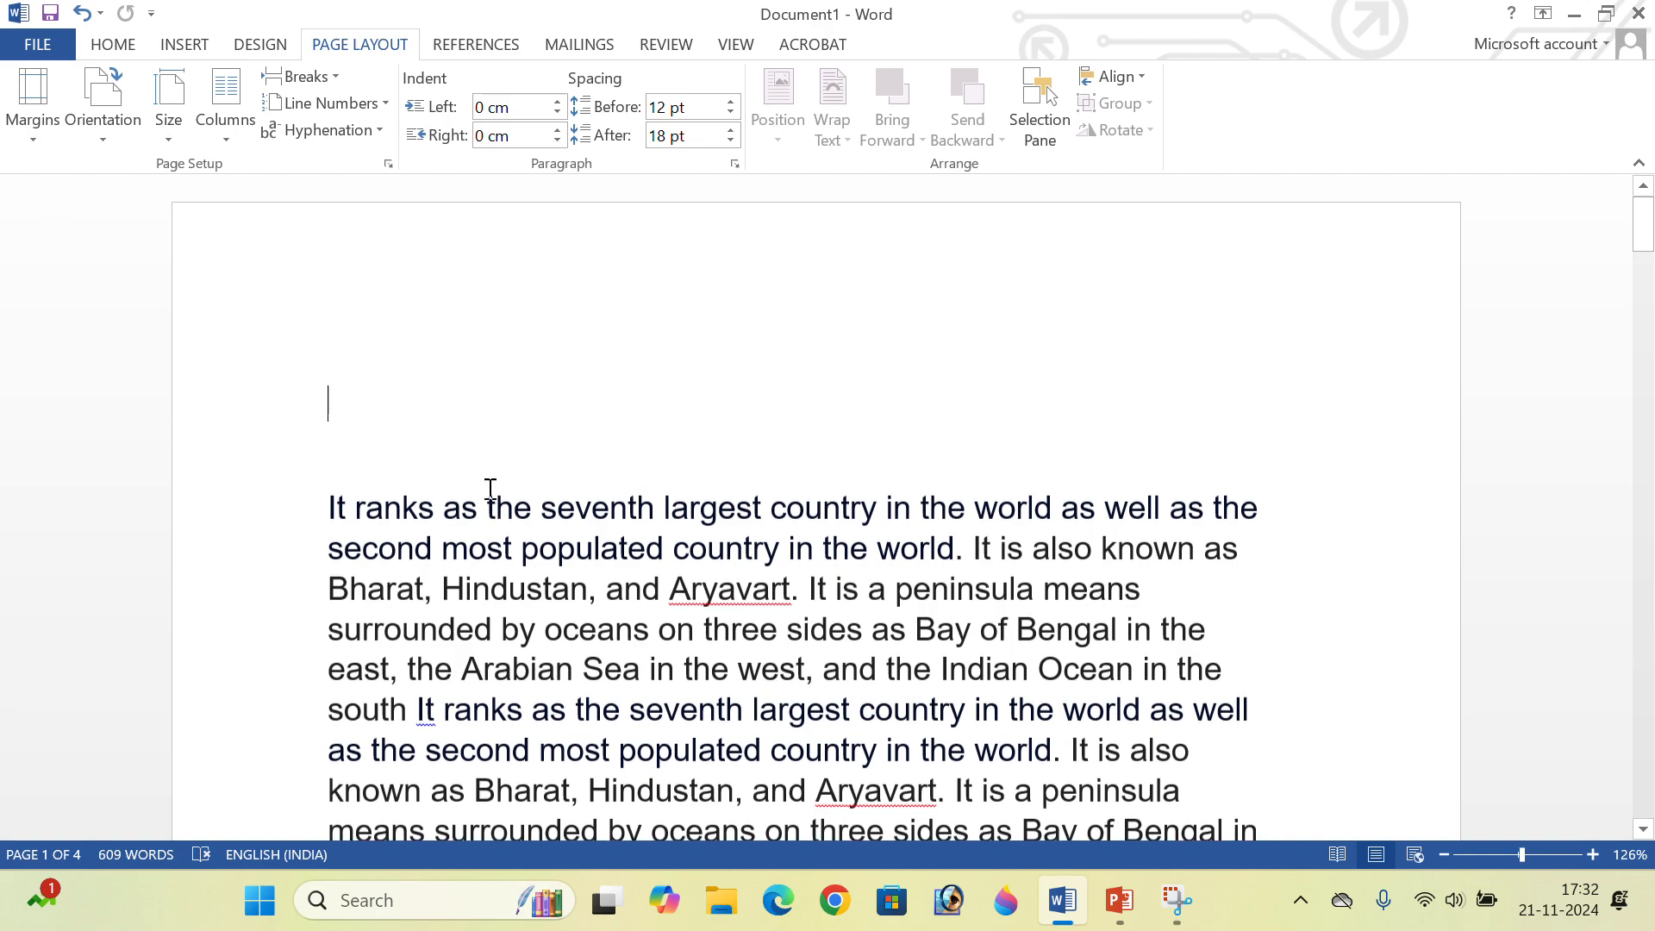
key(ctrl+z)
key(ctrl+z)
key(ctrl+z)
key(ctrl+z)
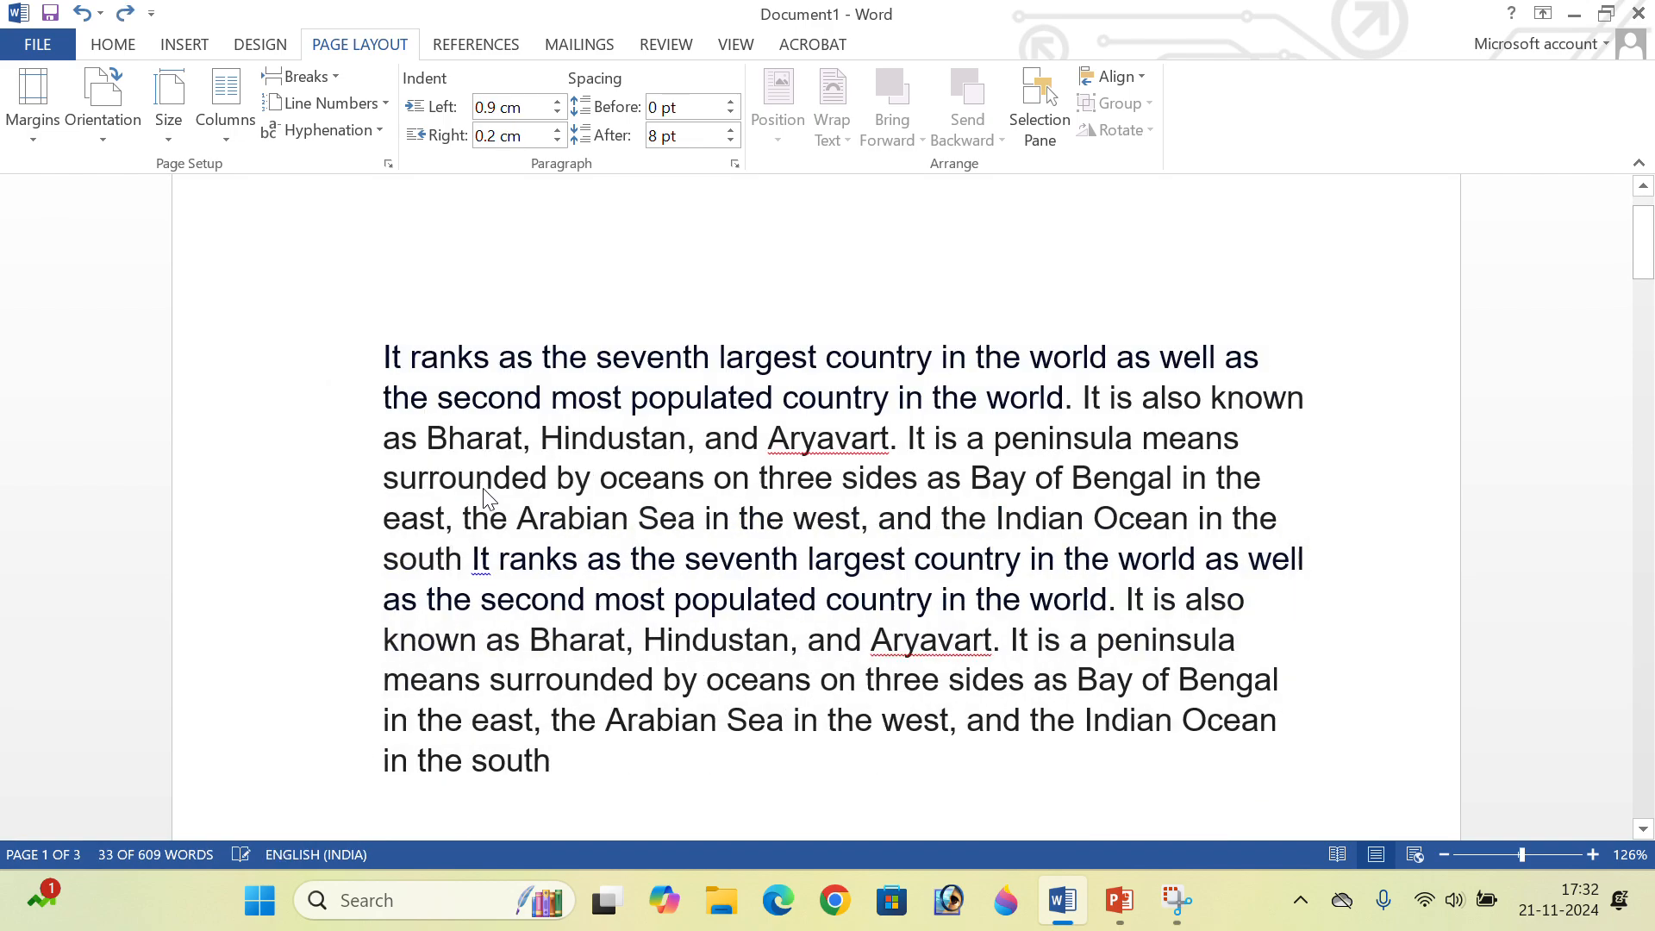
key(ctrl+z)
key(ctrl+z)
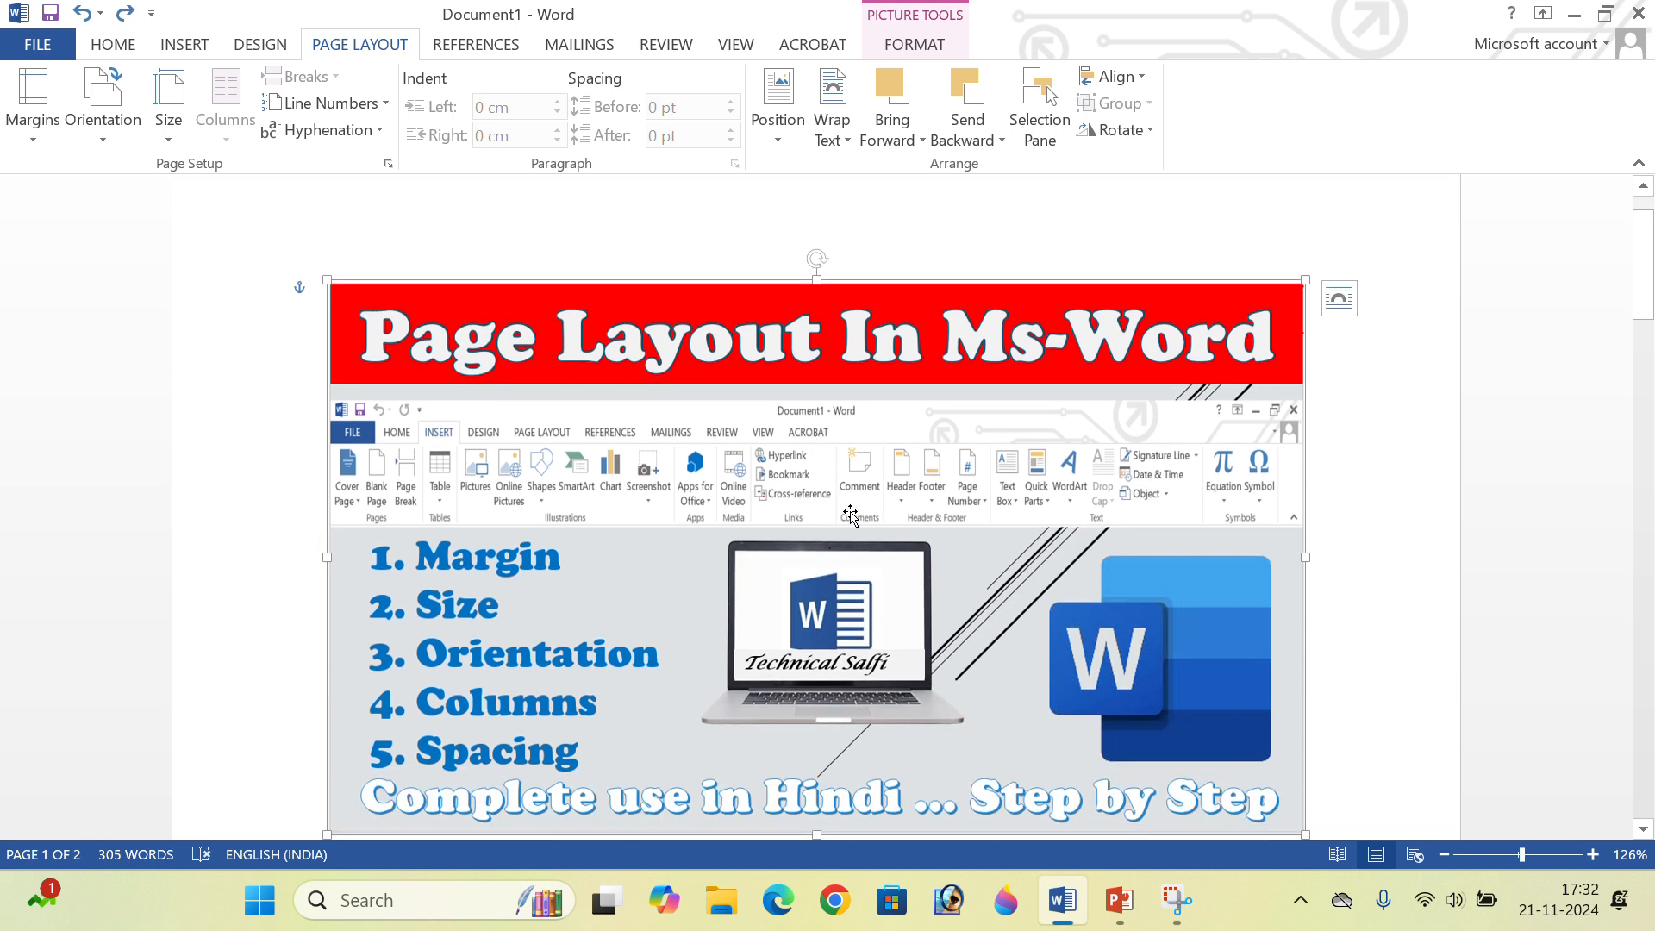
key(Delete)
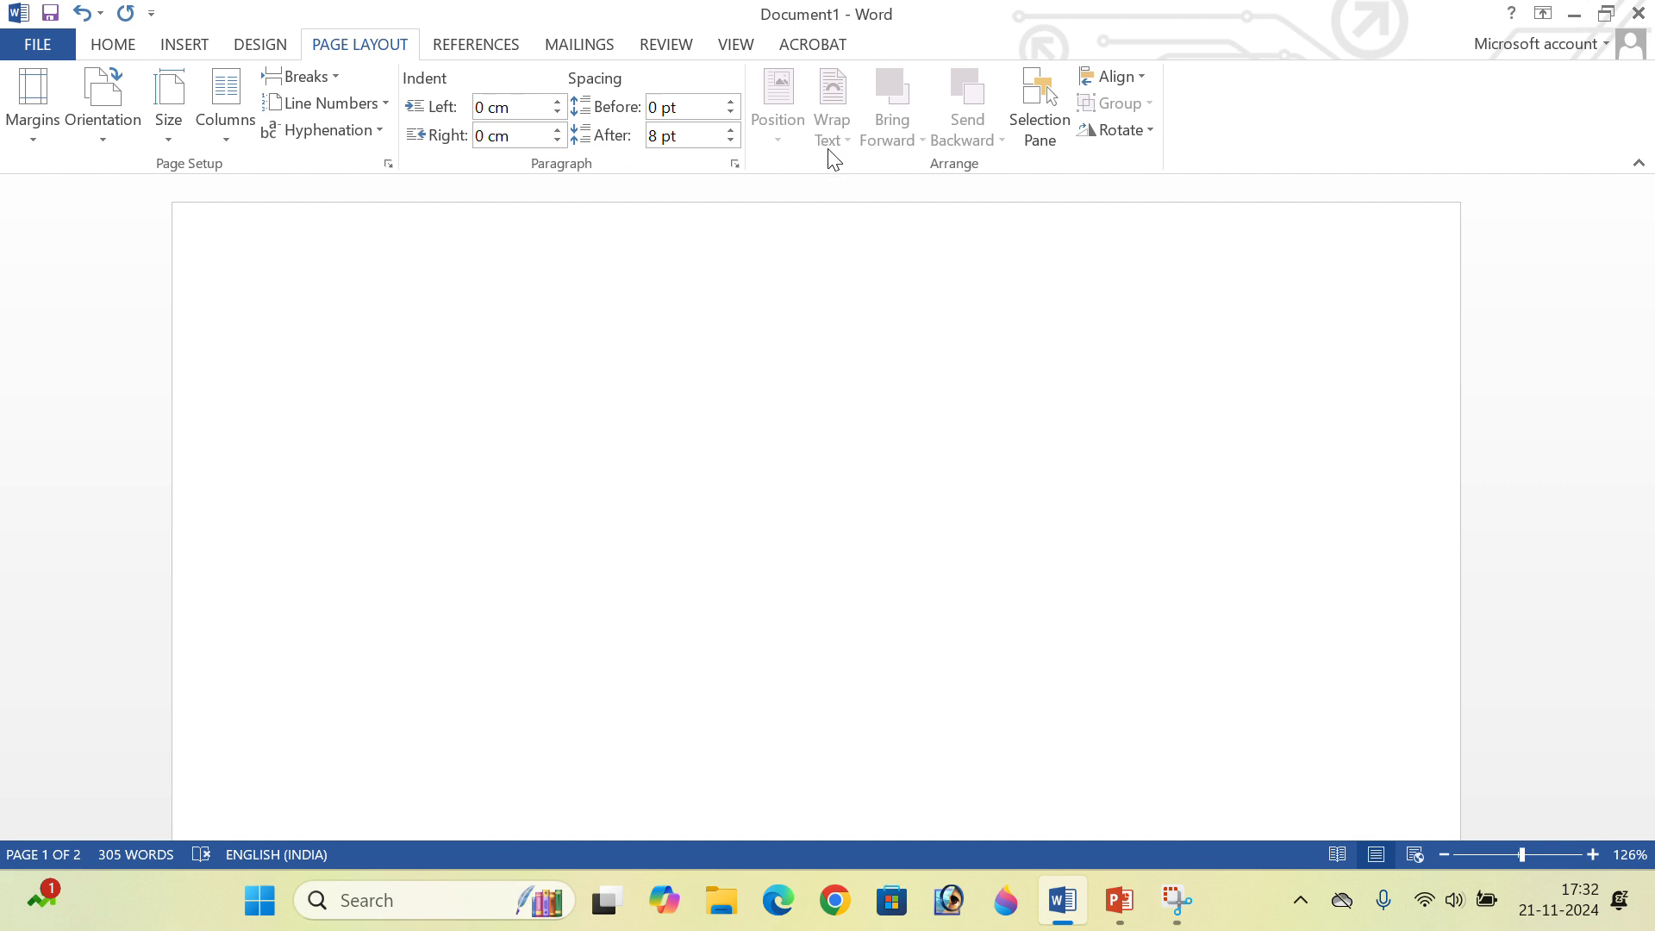
click(185, 44)
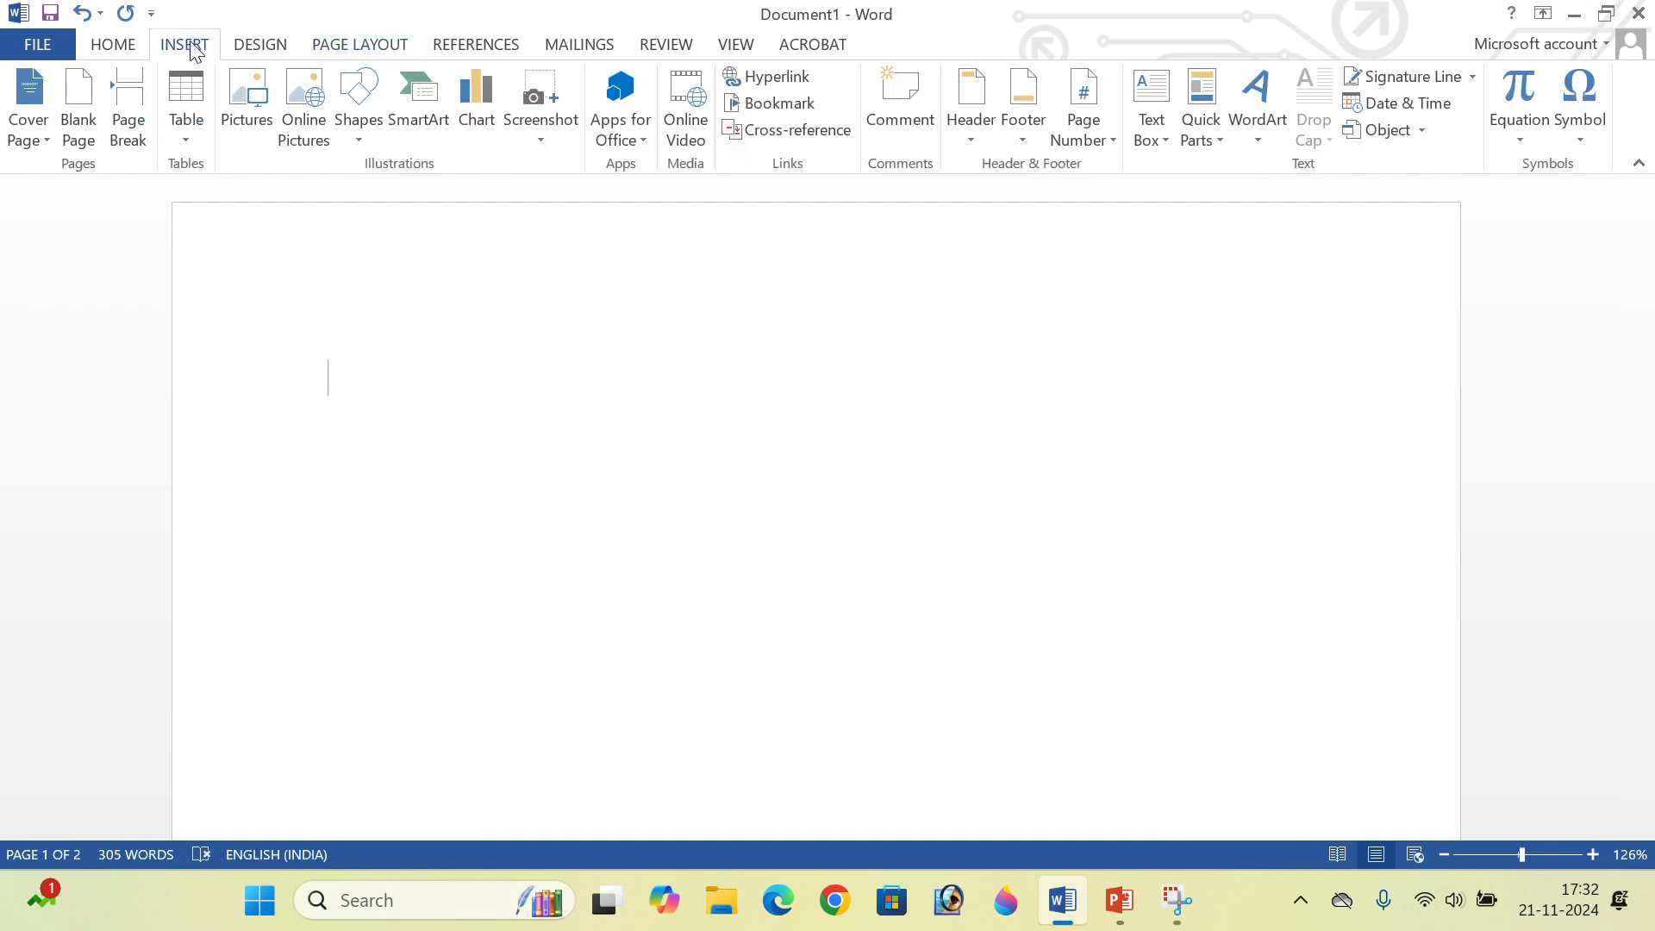
click(259, 109)
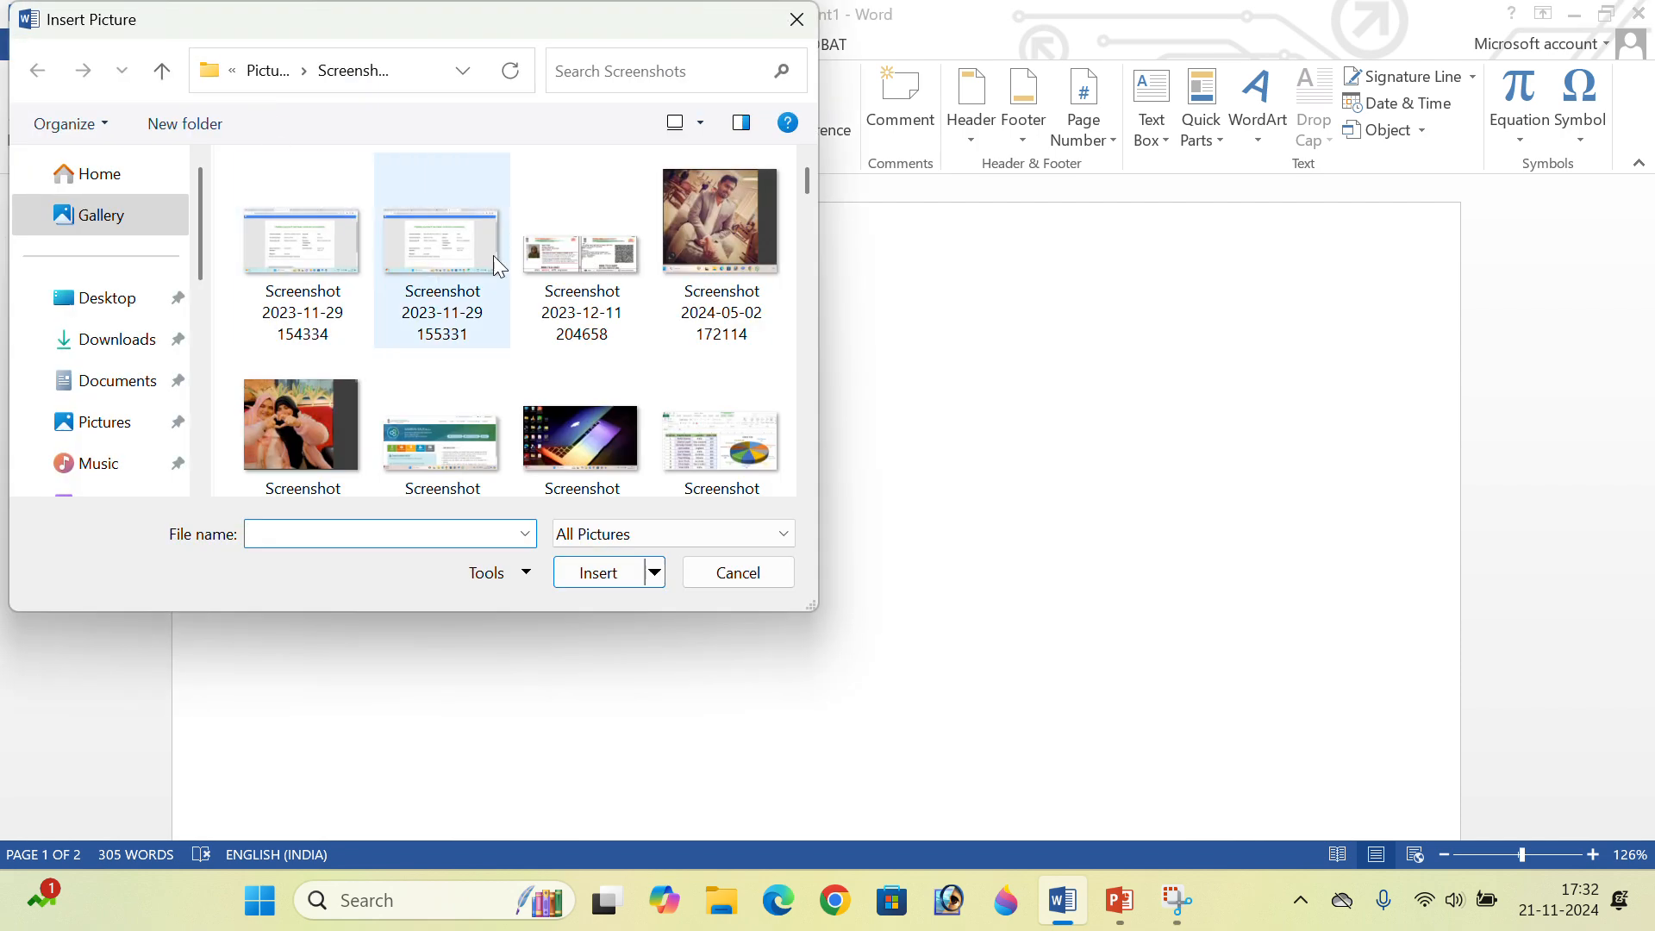
scroll(552, 267, down, 5)
scroll(559, 272, up, 5)
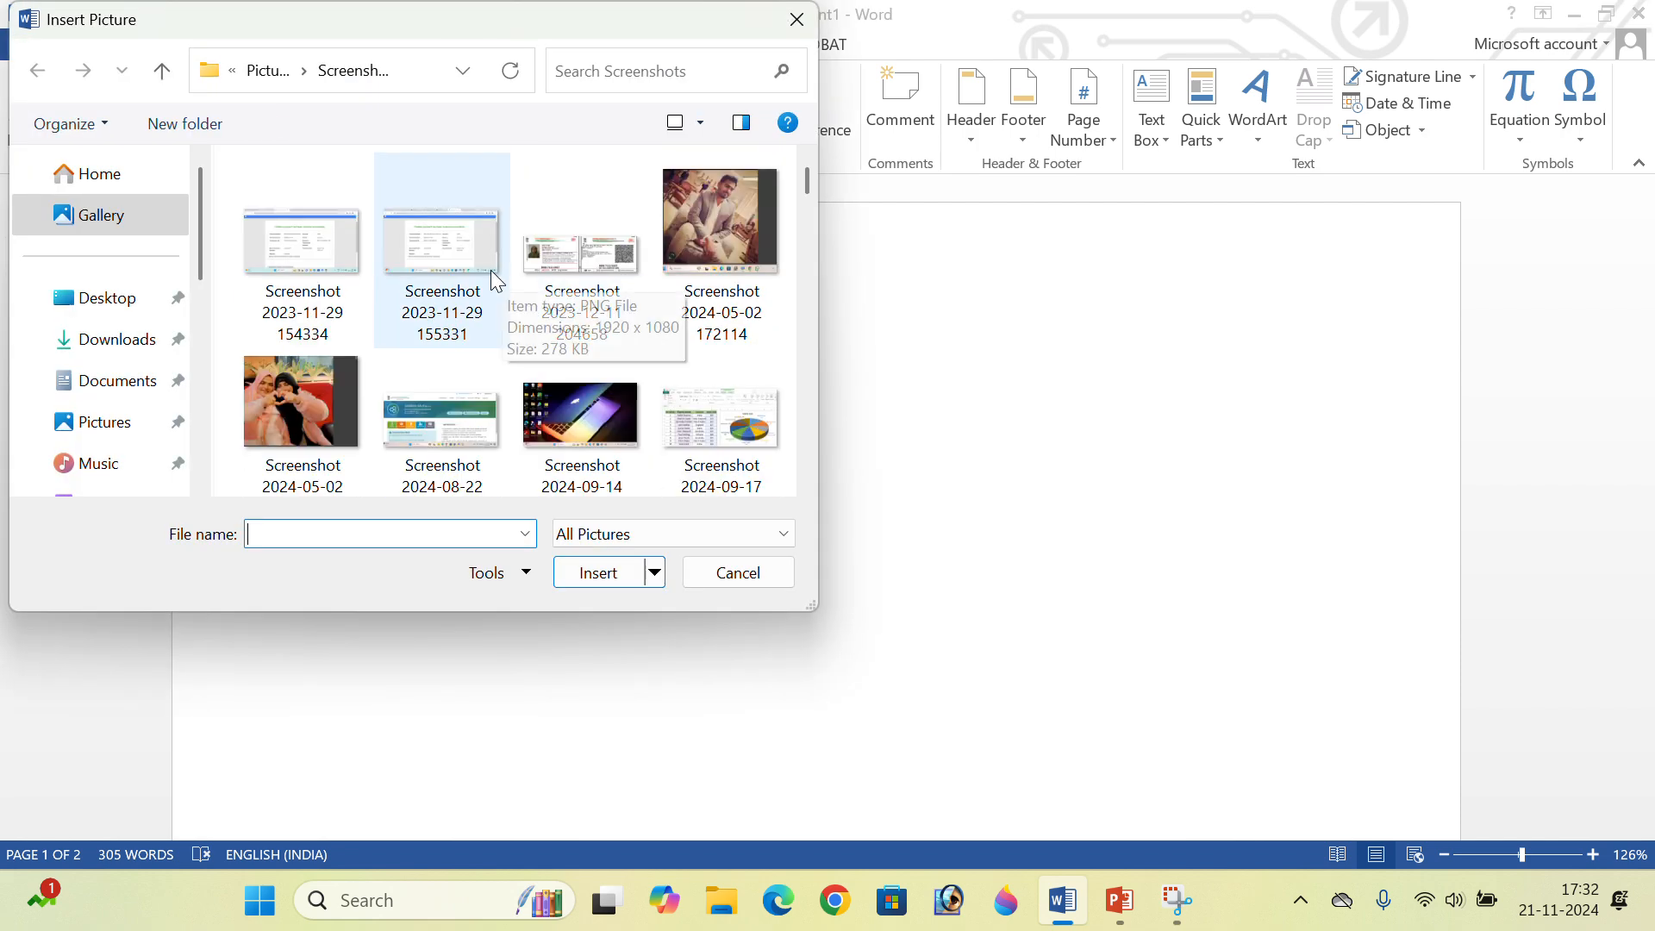
click(700, 401)
click(591, 422)
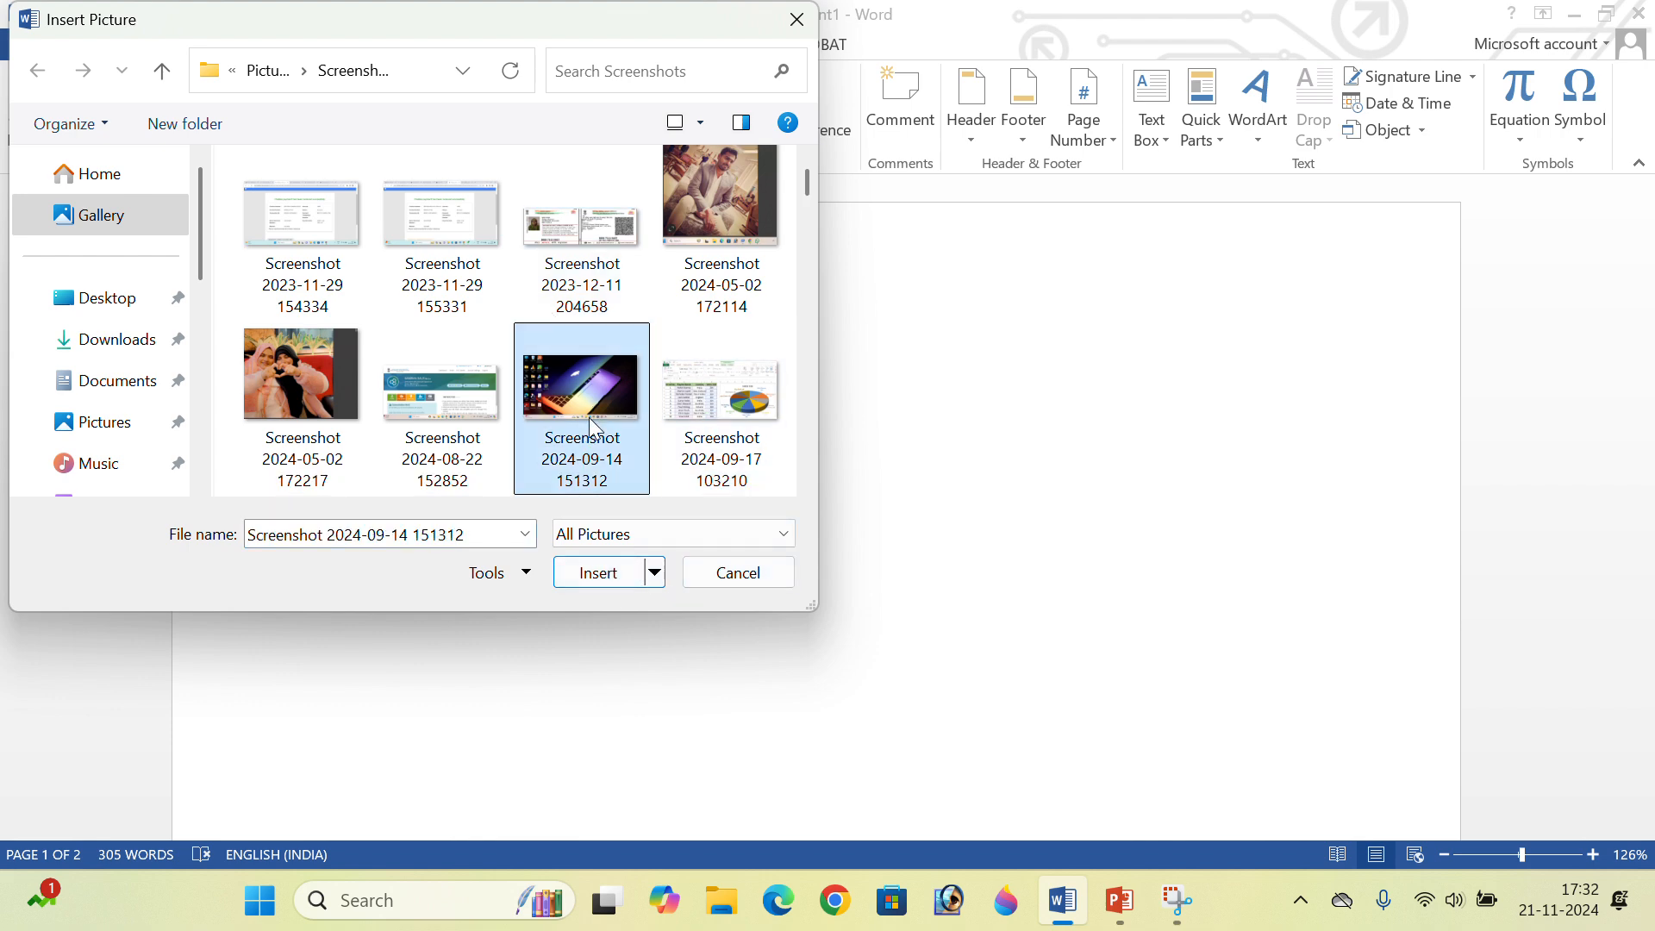
click(603, 573)
scroll(959, 407, down, 5)
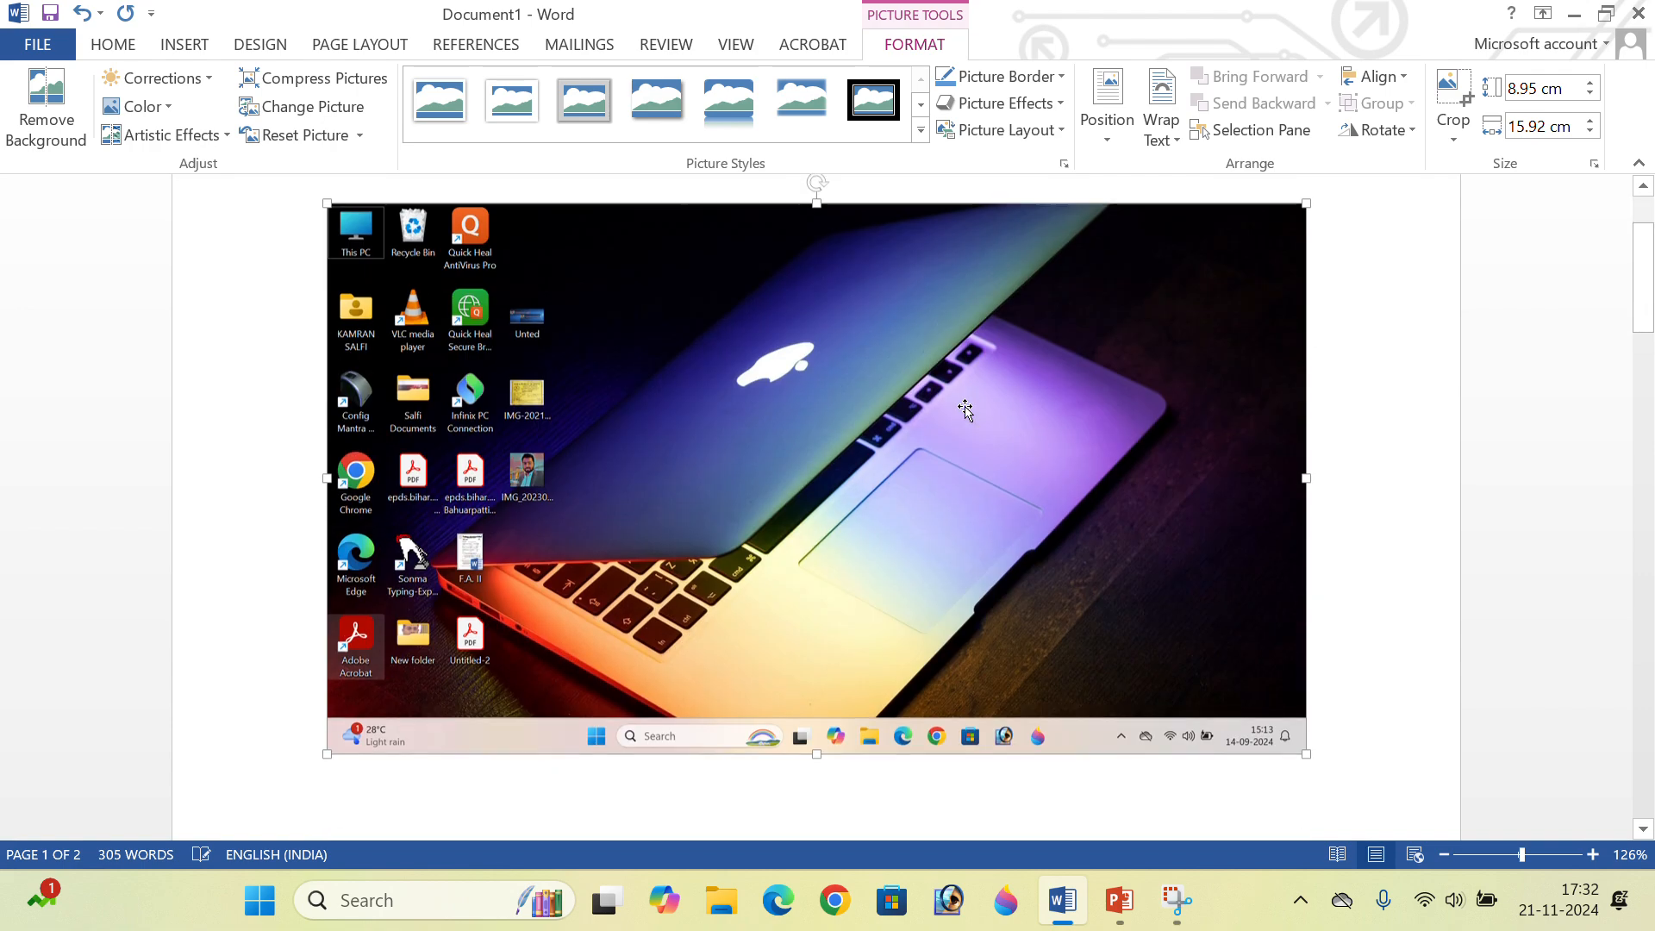
scroll(984, 390, up, 5)
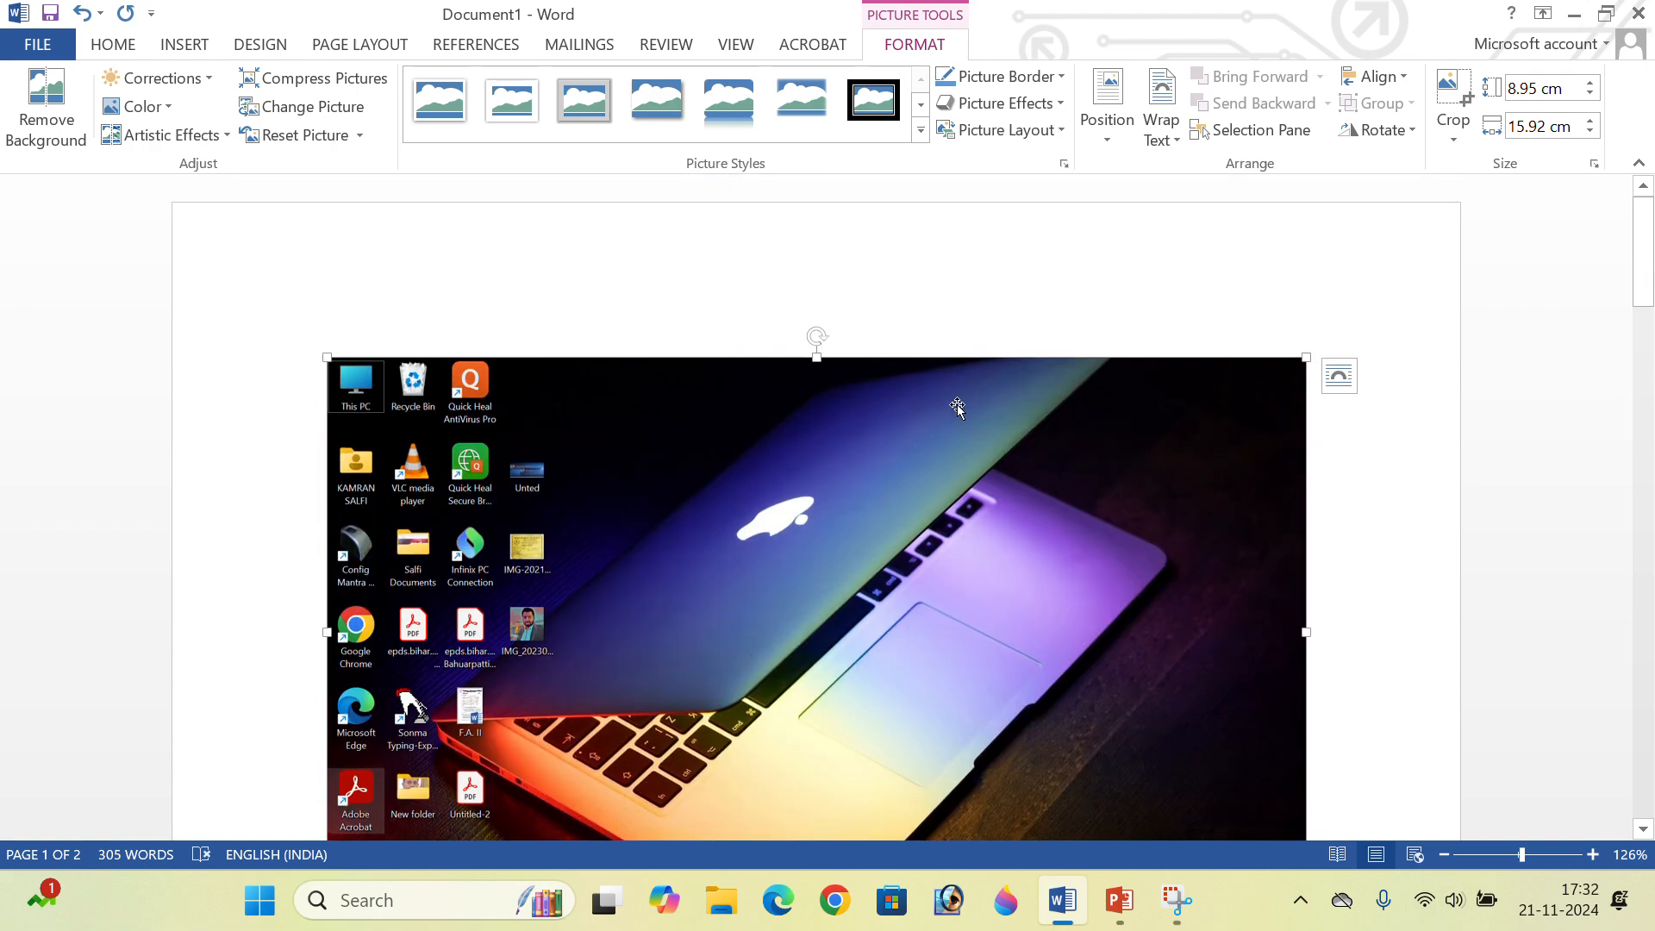
scroll(1190, 634, down, 5)
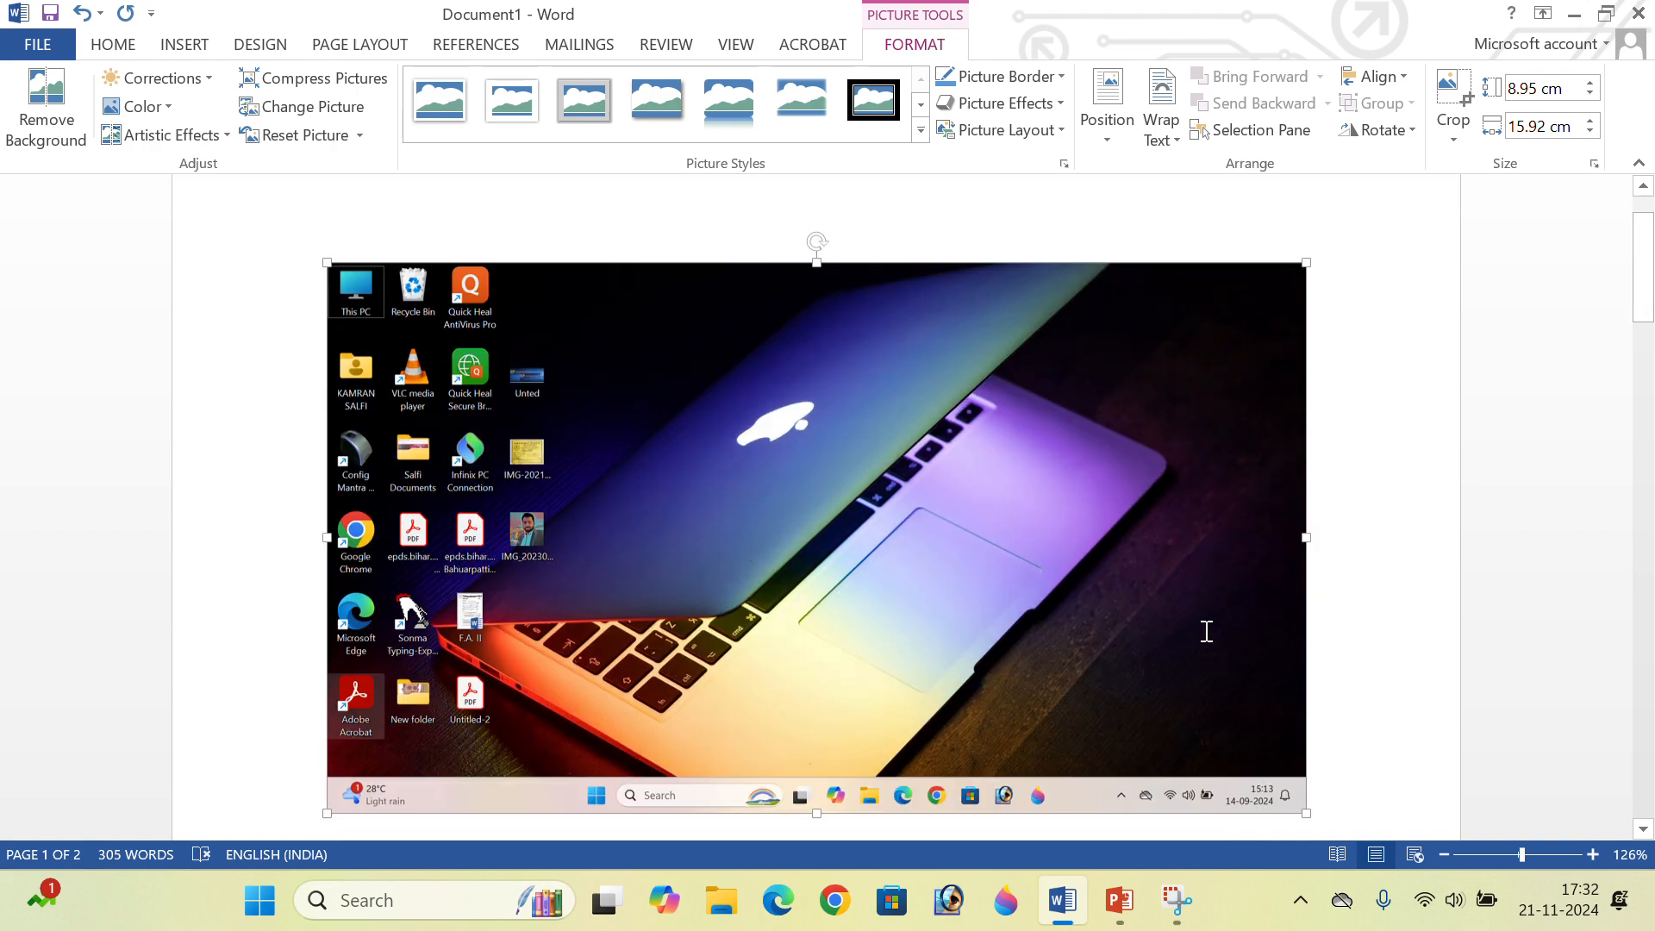
Shrink the inserted picture to about 8.61 cm wide by 4.84 cm high and move it slightly lower on page 1.
scroll(1431, 431, up, 2)
scroll(1426, 426, up, 1)
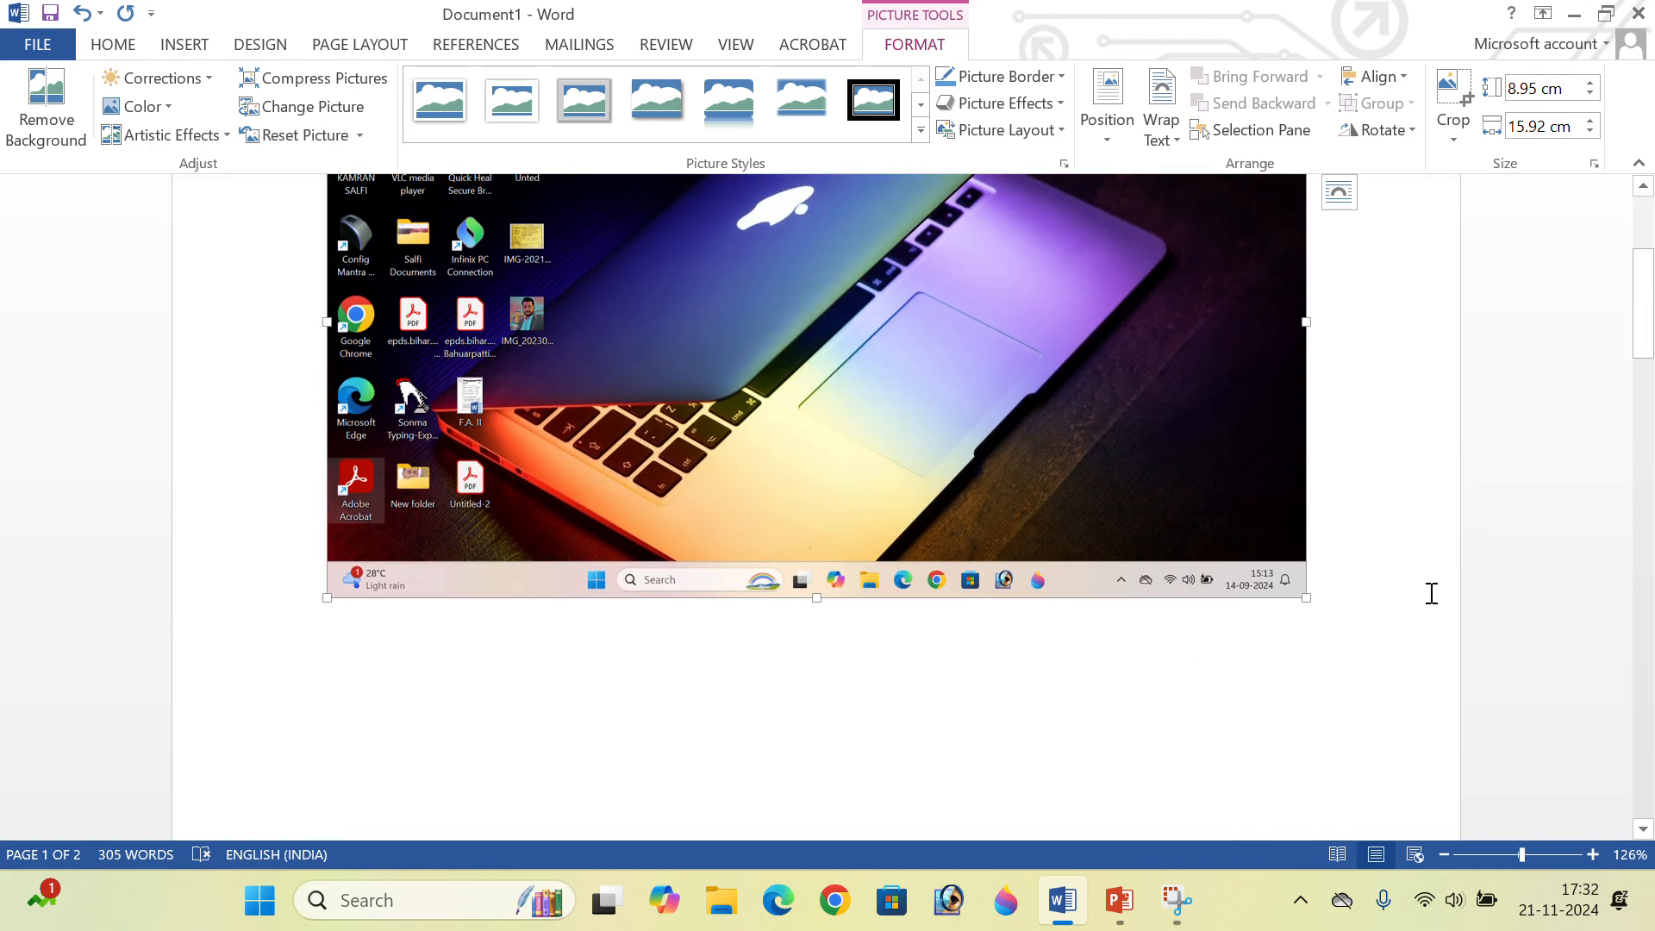
drag(1306, 598, 748, 383)
scroll(751, 517, up, 3)
drag(779, 561, 579, 396)
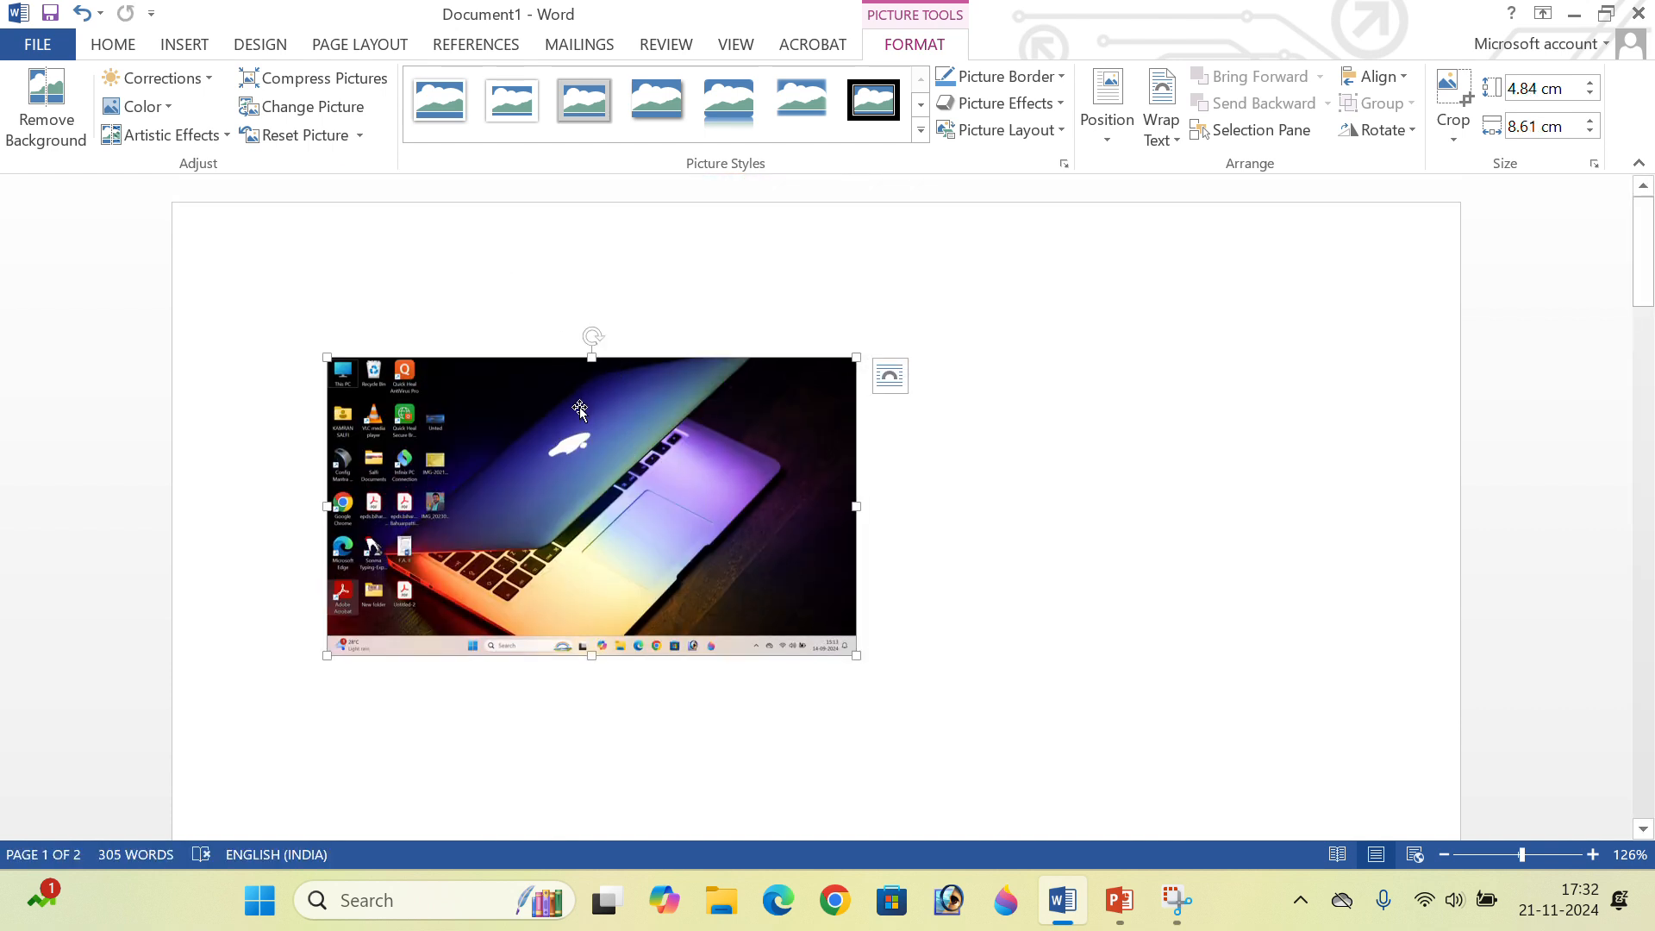
mouse_move(650, 539)
mouse_down()
mouse_move(1223, 540)
mouse_move(565, 514)
mouse_move(616, 712)
mouse_move(628, 561)
mouse_up()
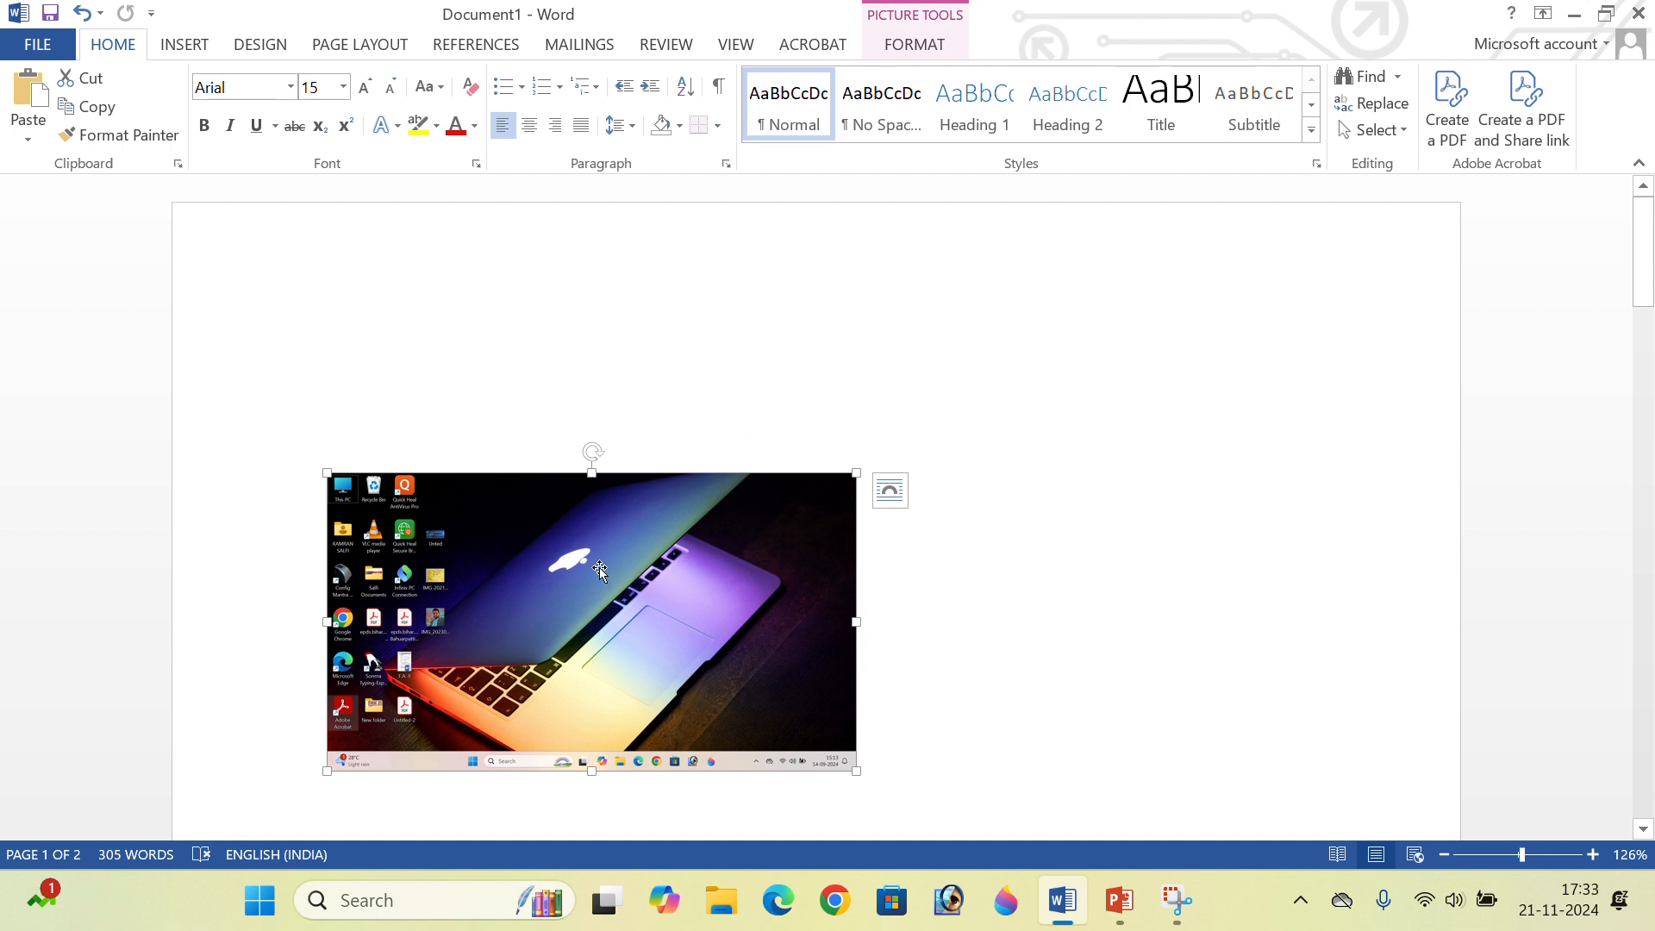
Change the picture's text wrapping style to In front of text through its full layout settings.
click(347, 48)
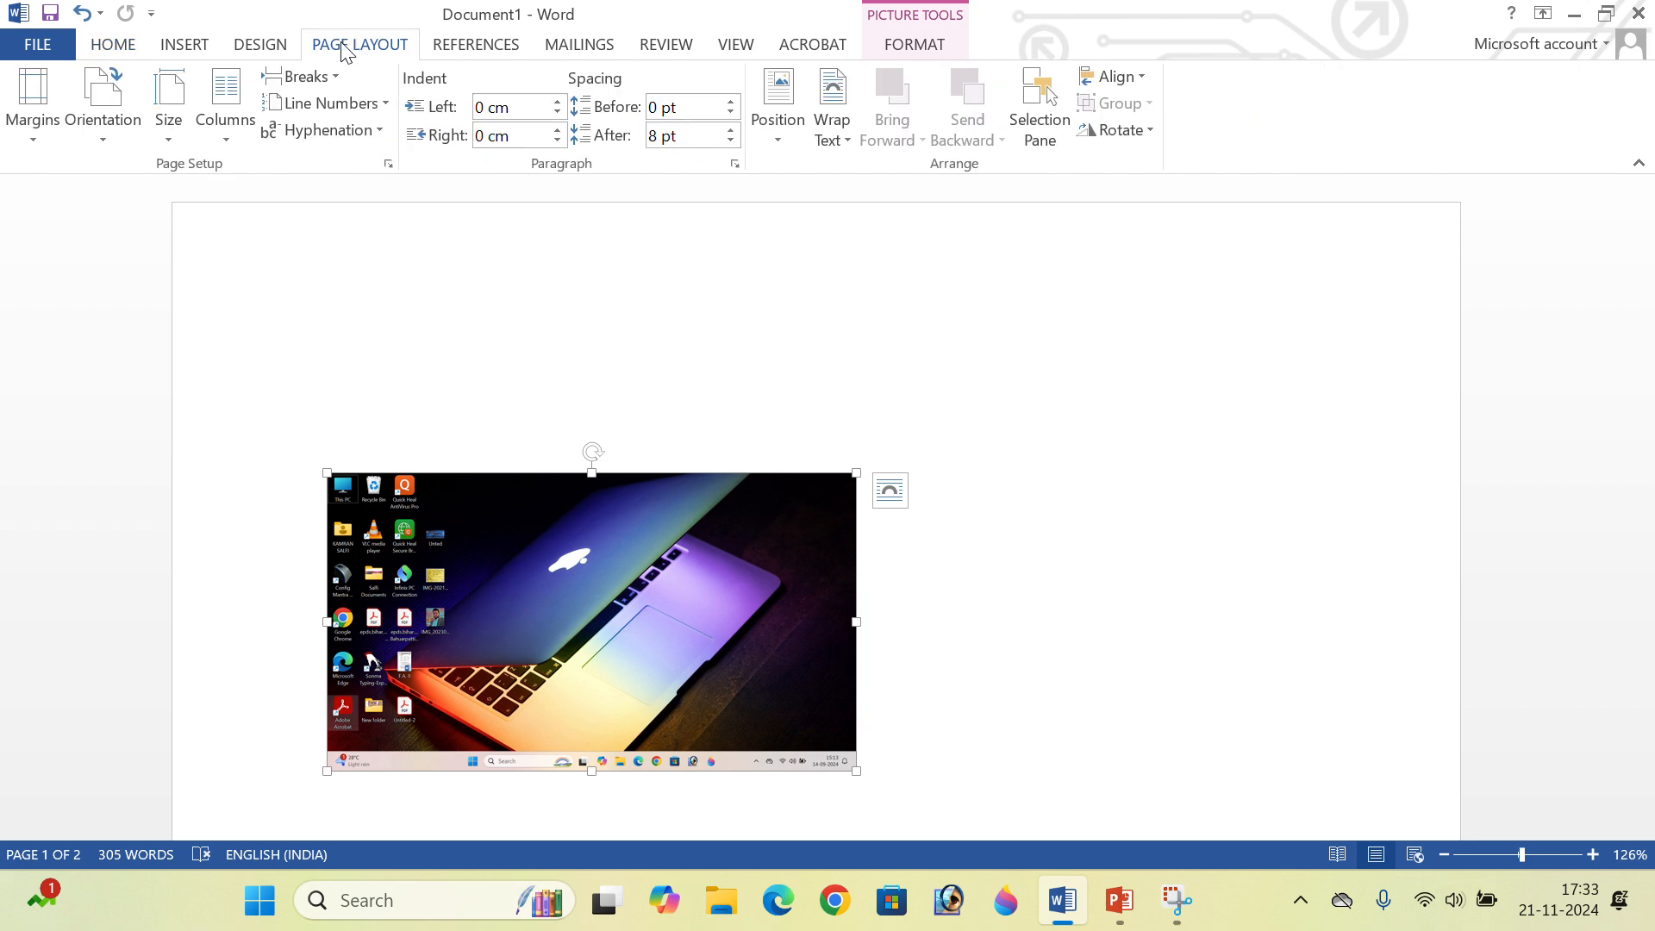
click(270, 45)
click(438, 50)
click(409, 49)
click(892, 505)
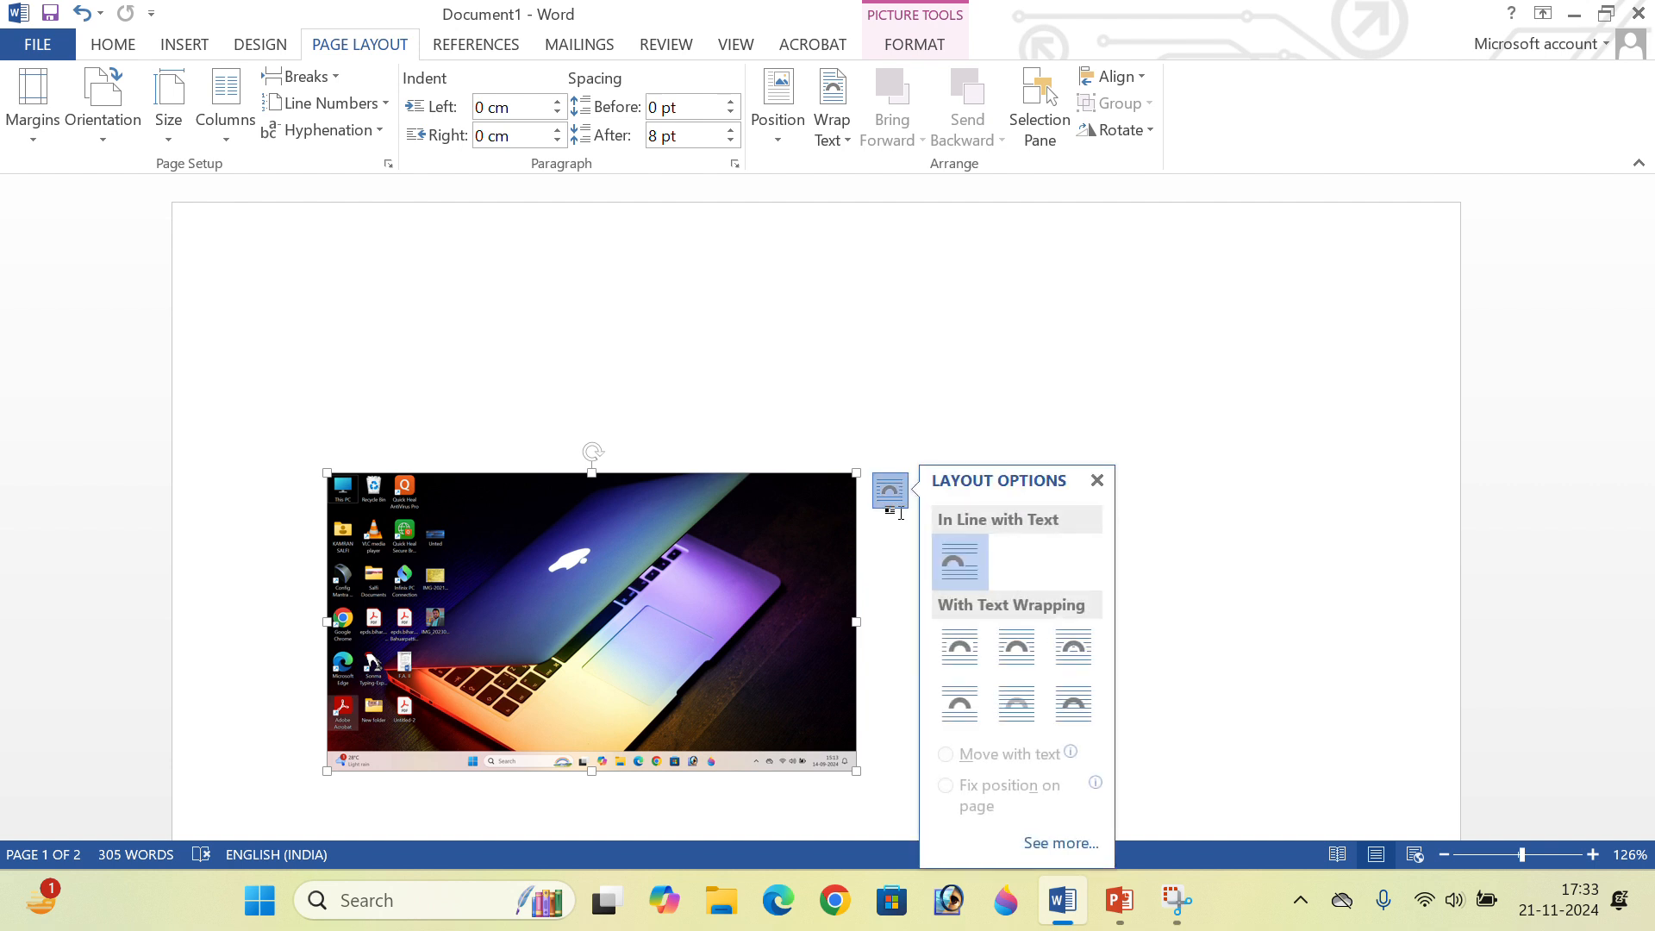
click(1033, 838)
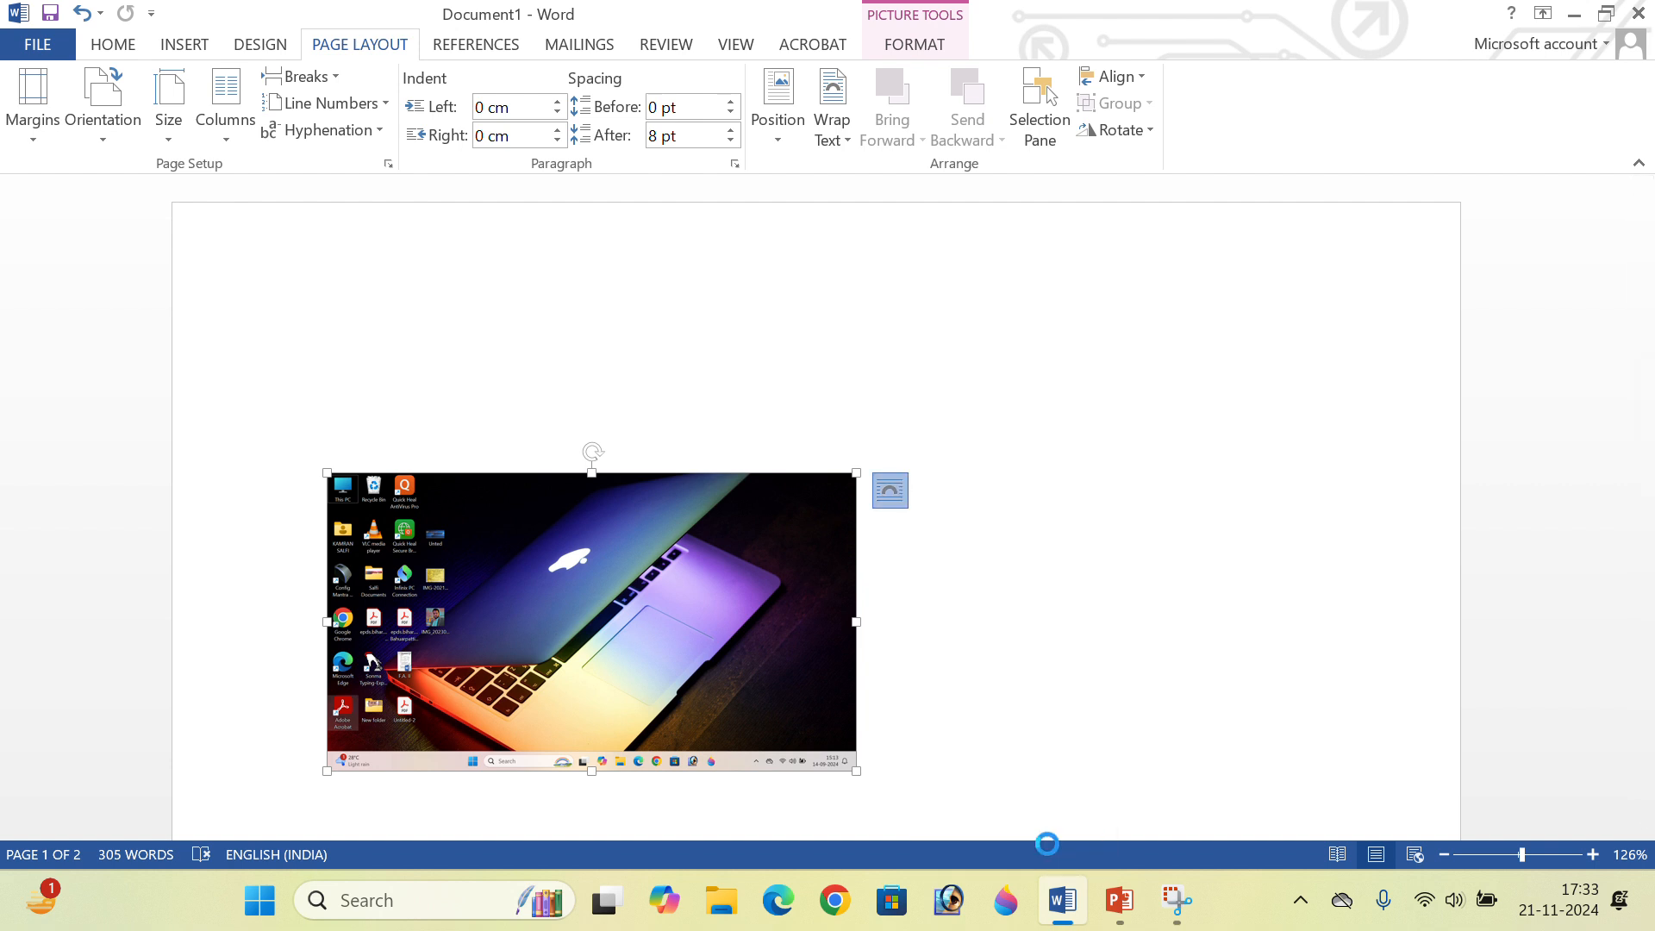
click(646, 168)
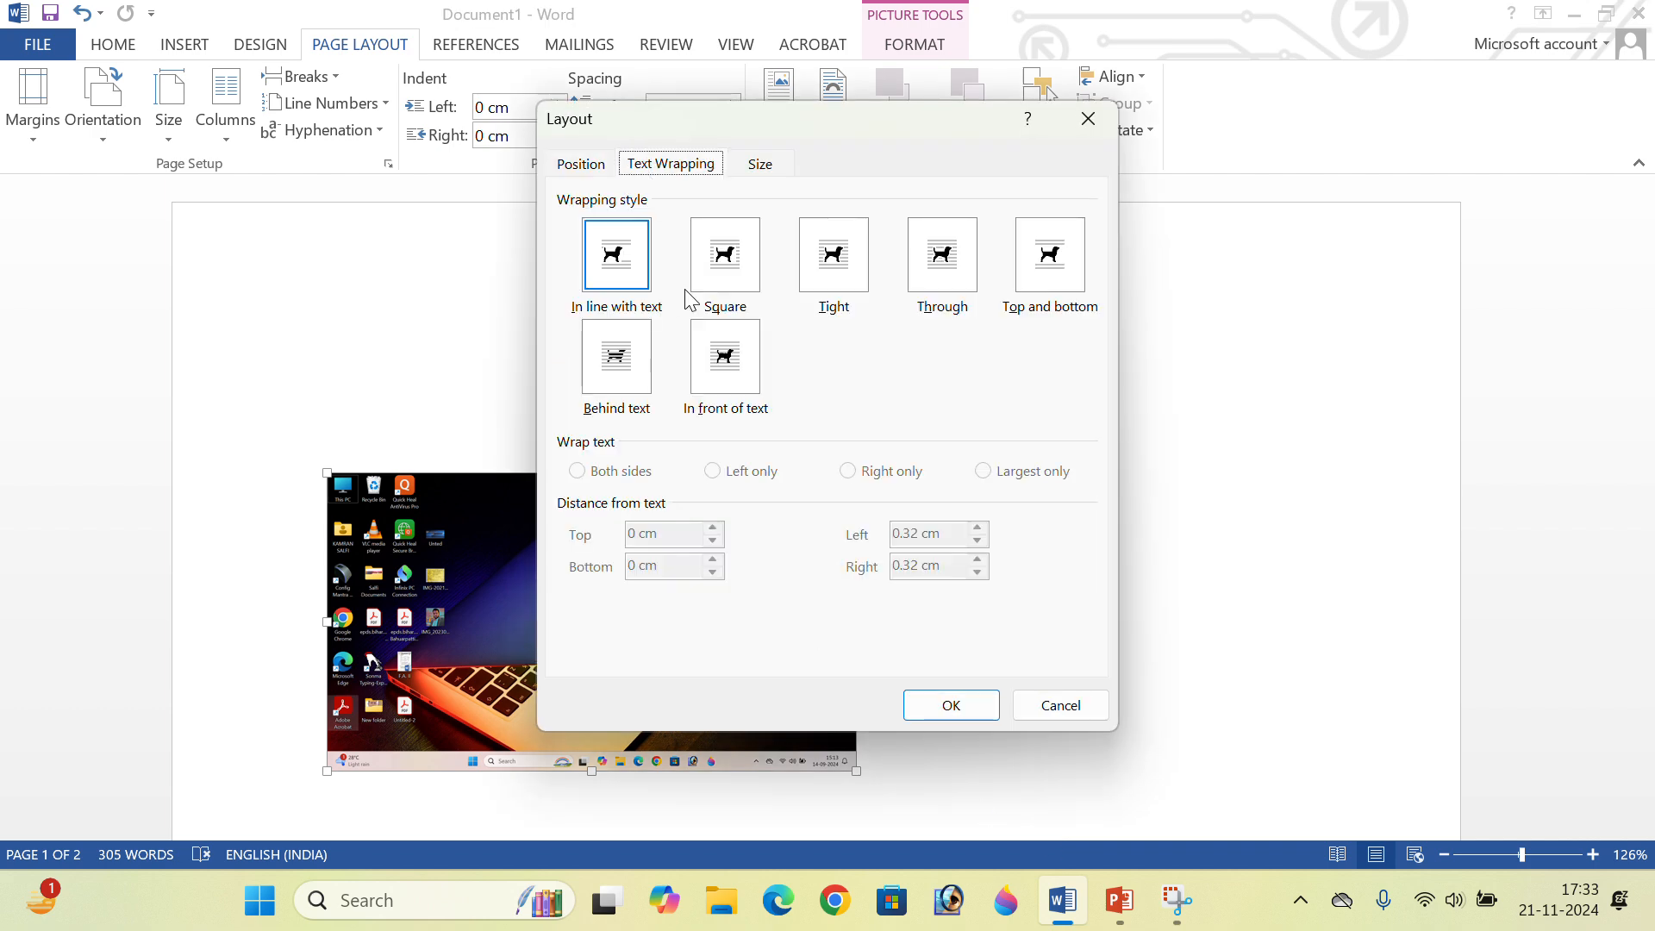
click(740, 389)
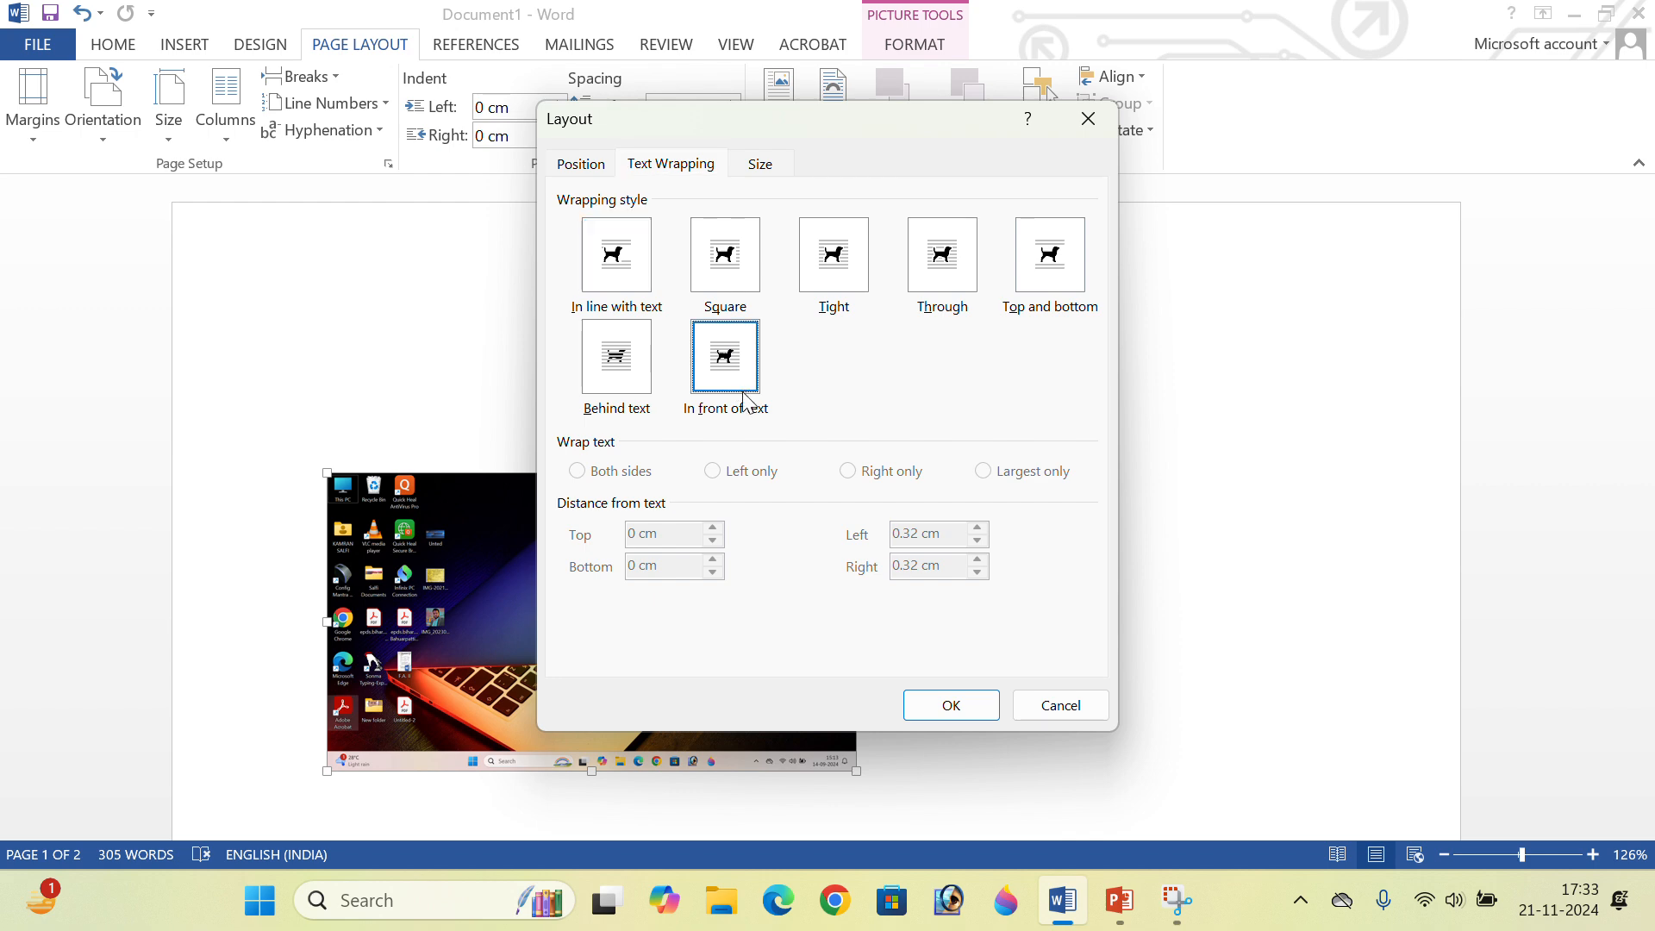
click(950, 705)
Move the picture near the page's upper-left corner and nudge it down, right, partly back left and slightly further down.
drag(734, 639, 642, 448)
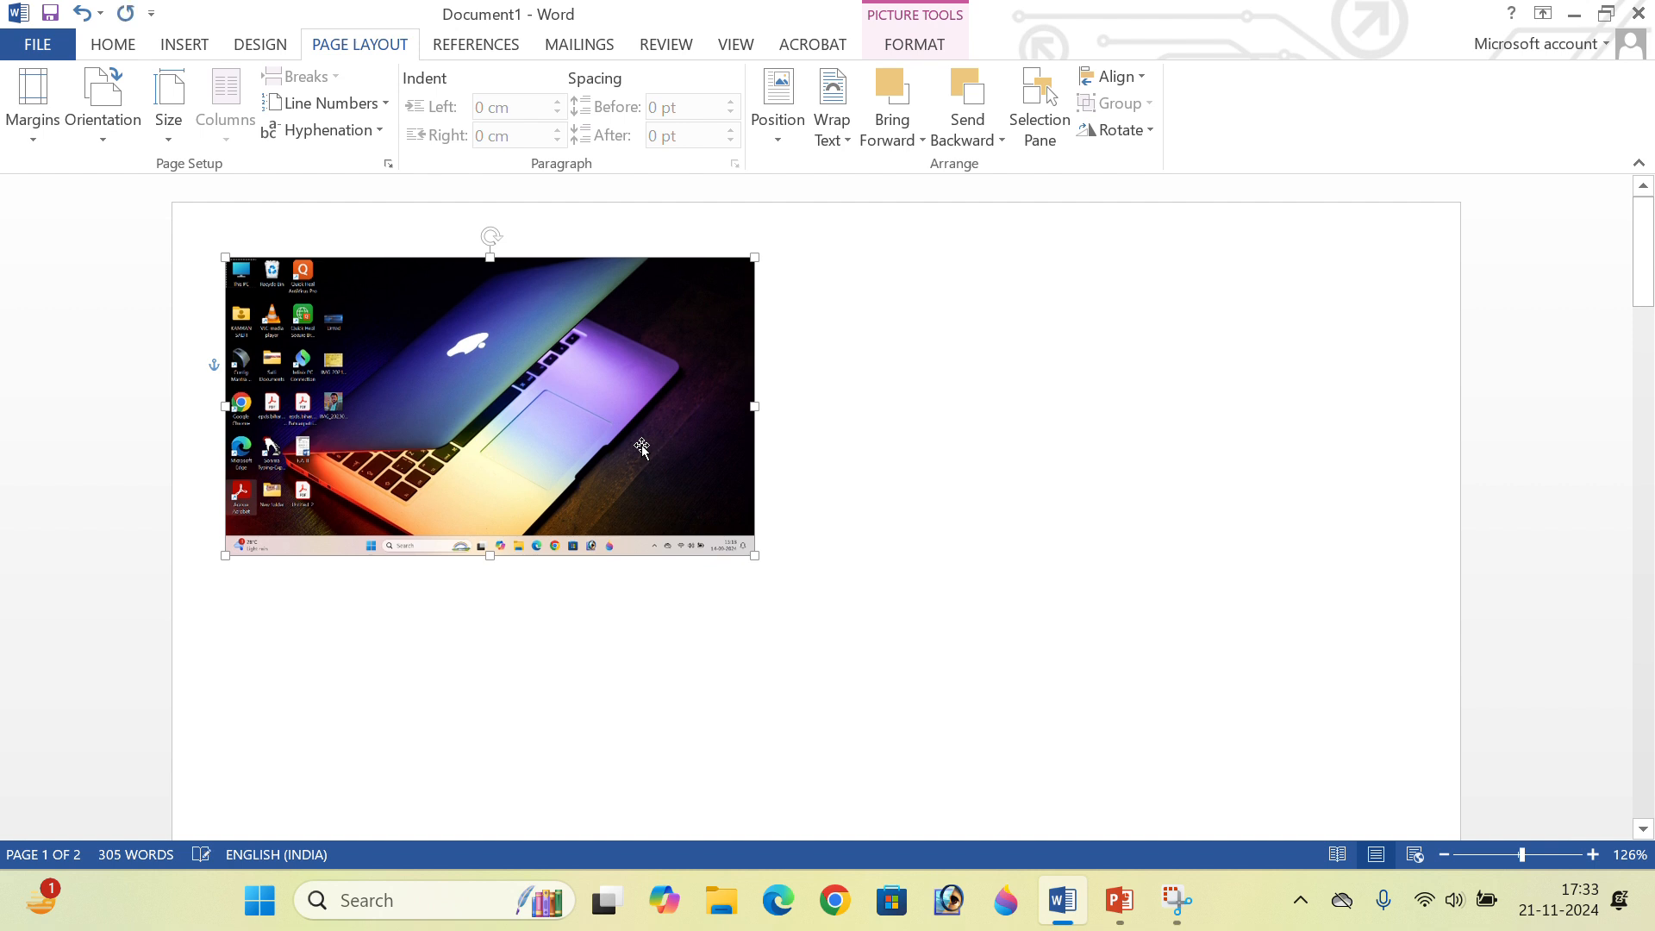
key(Down)
key(Down)
key(Down)
key(Down)
key(Down)
key(Down)
key(Down)
key(Down)
key(Down)
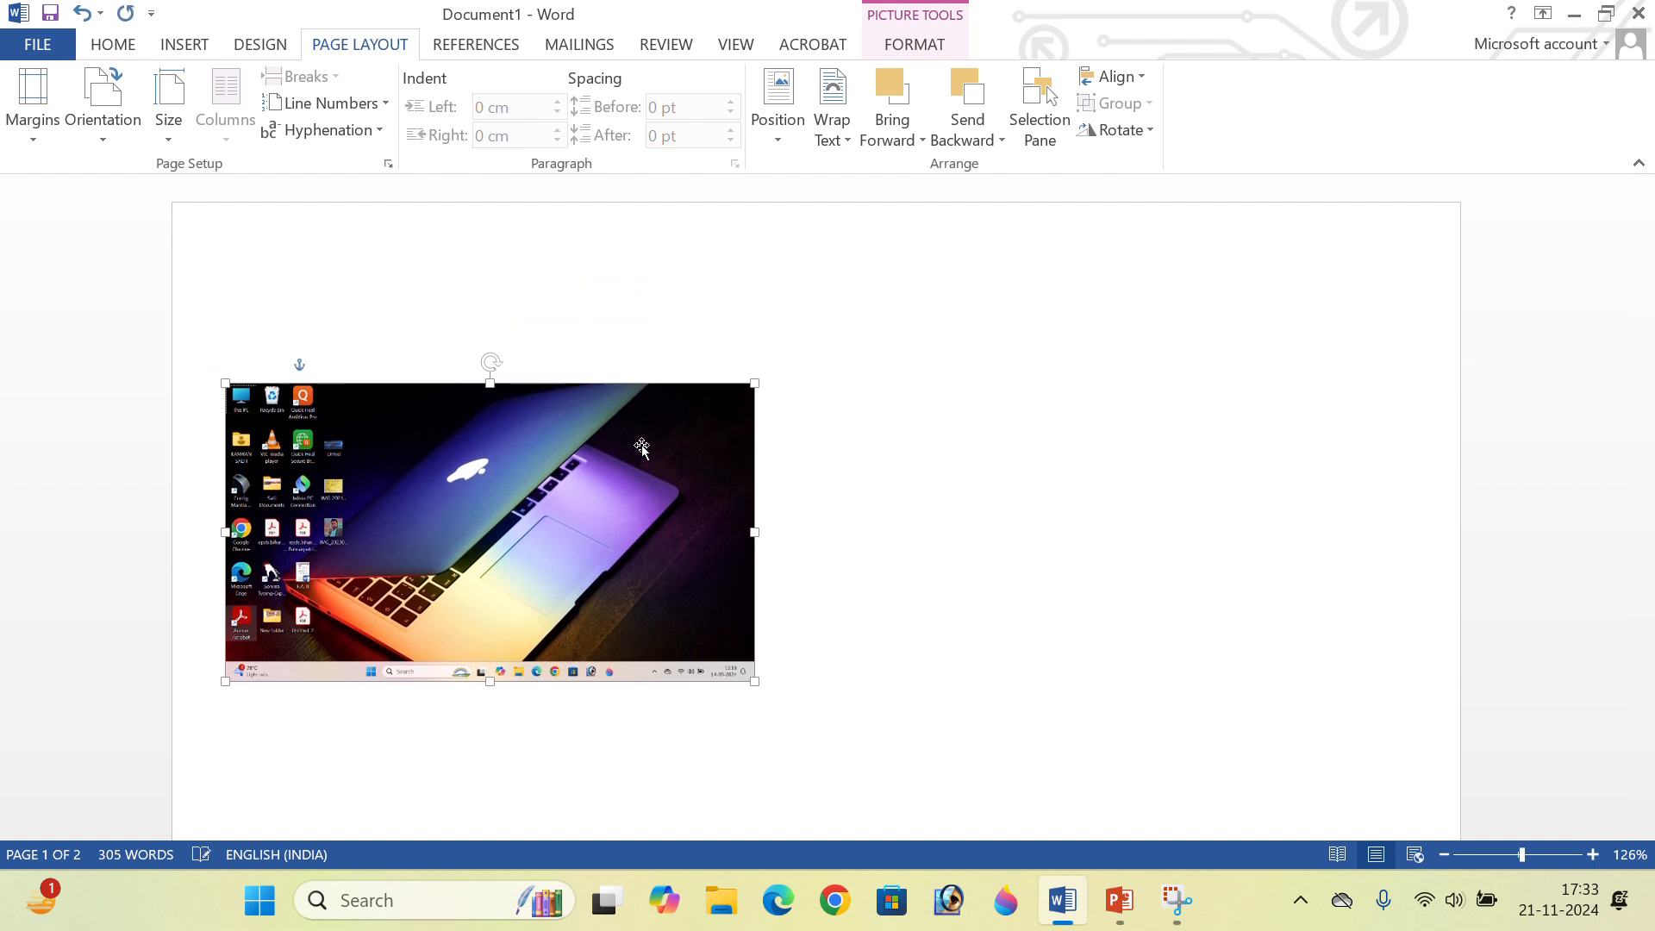
key(Right)
key(Right)
key(Right)
key(Right)
key(Right)
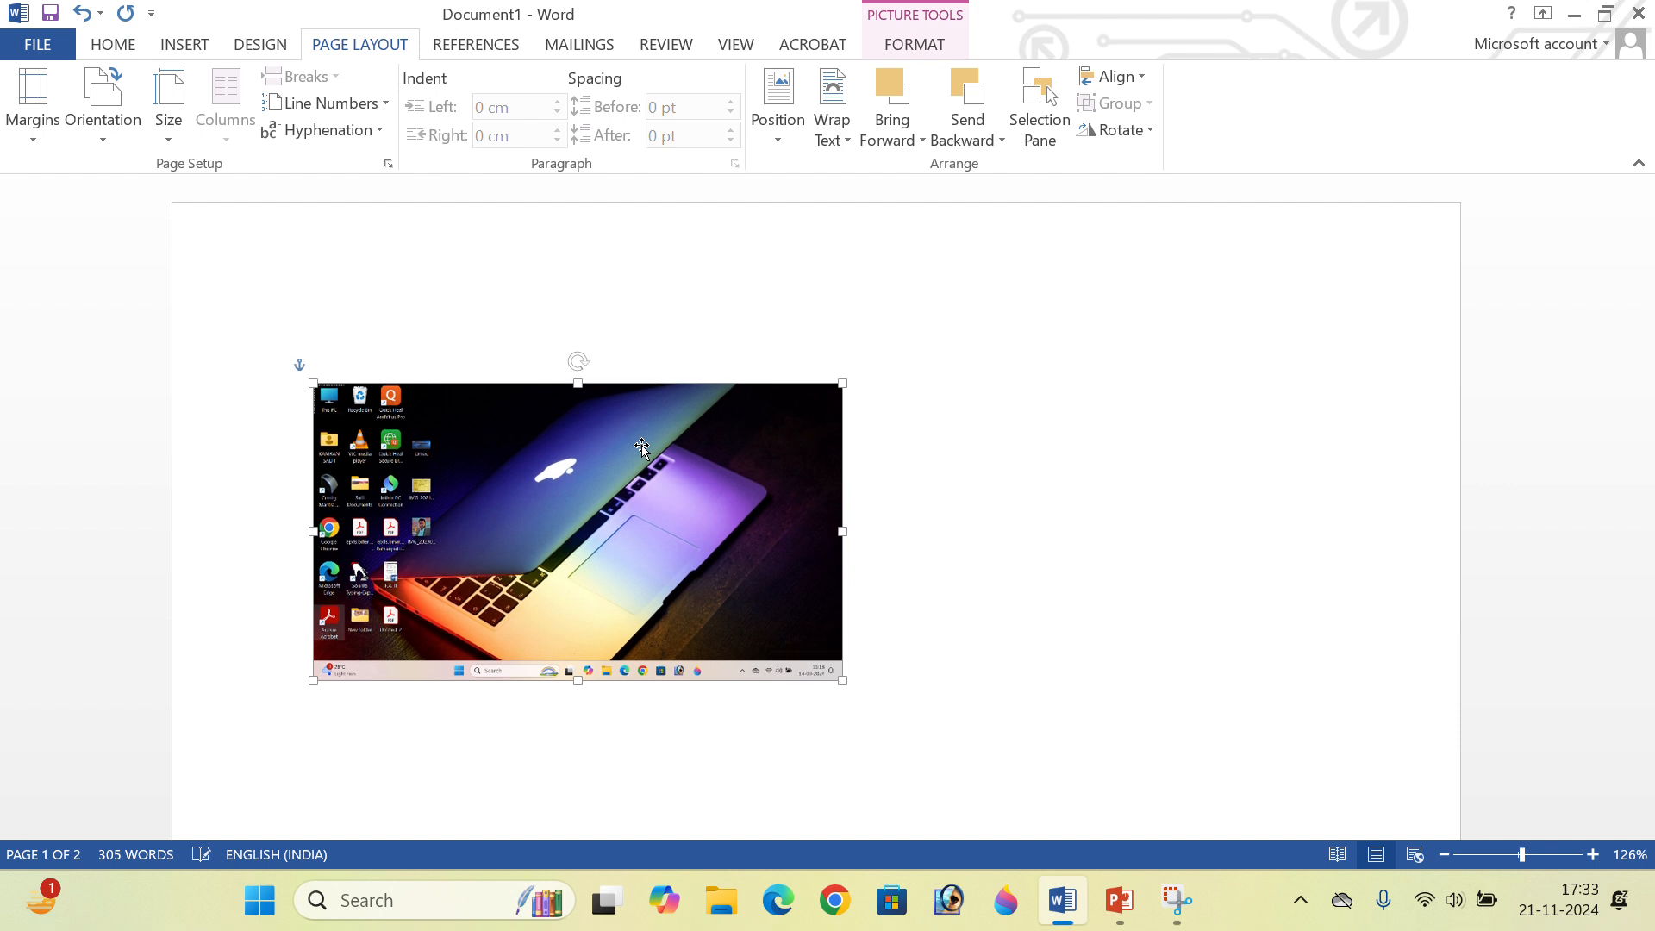
key(Left)
key(Left)
key(Left)
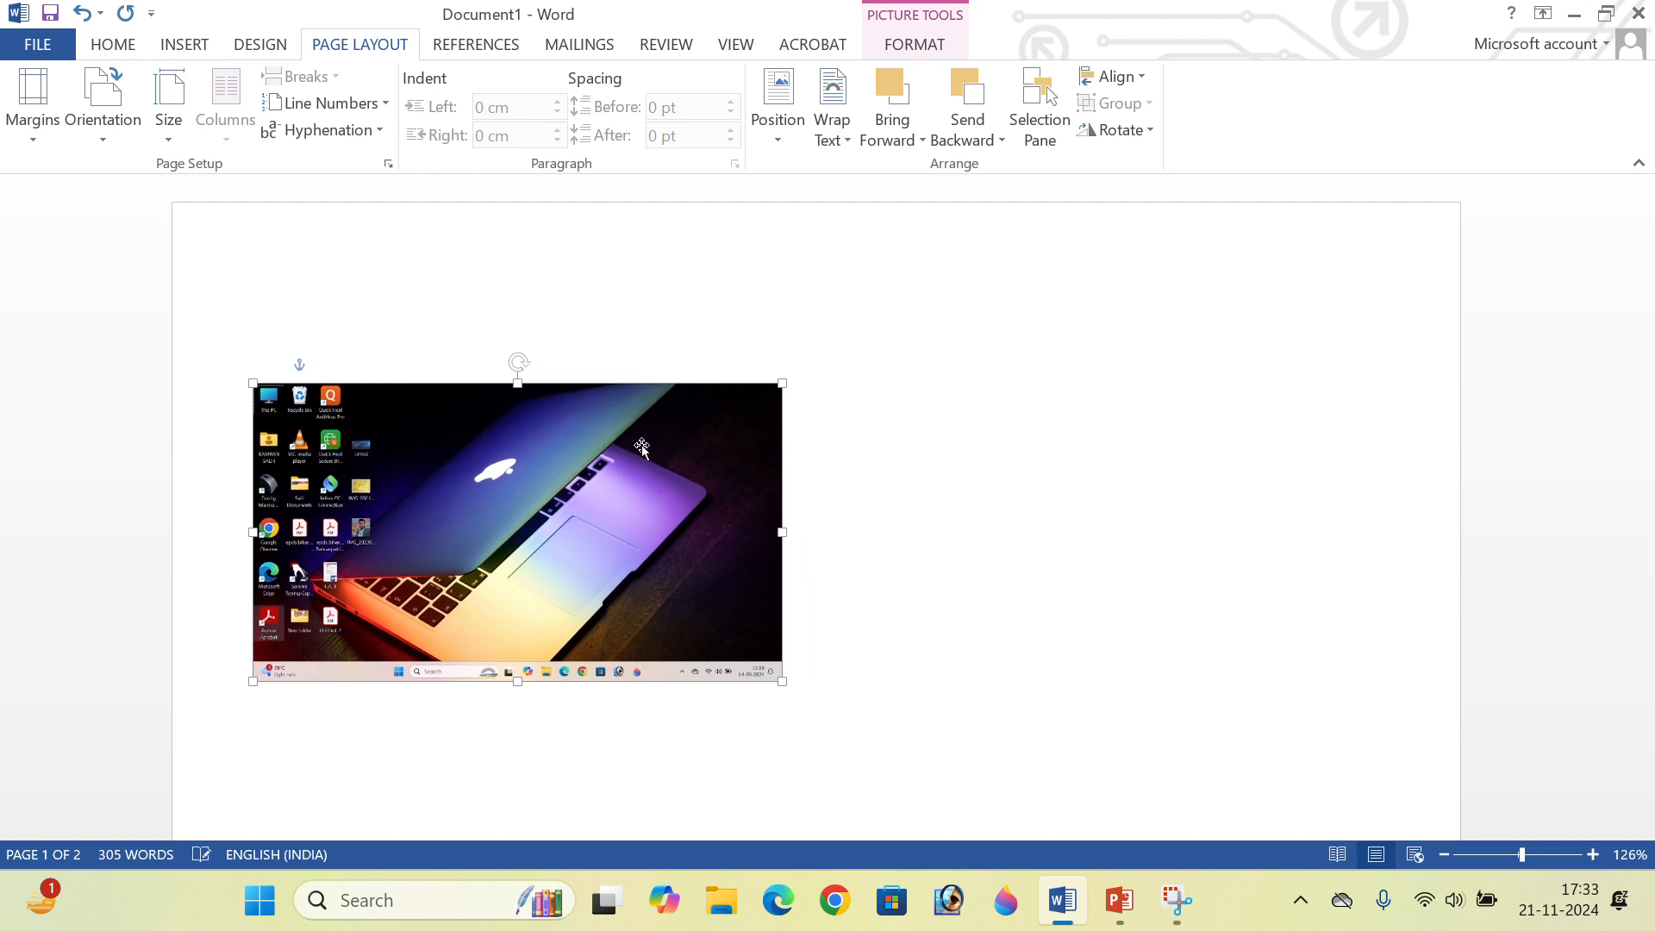
key(Down)
key(Down)
Delete the blank lines above the "It ranks as the seventh largest country" paragraph and move the picture up to the page's top edge.
scroll(606, 469, down, 5)
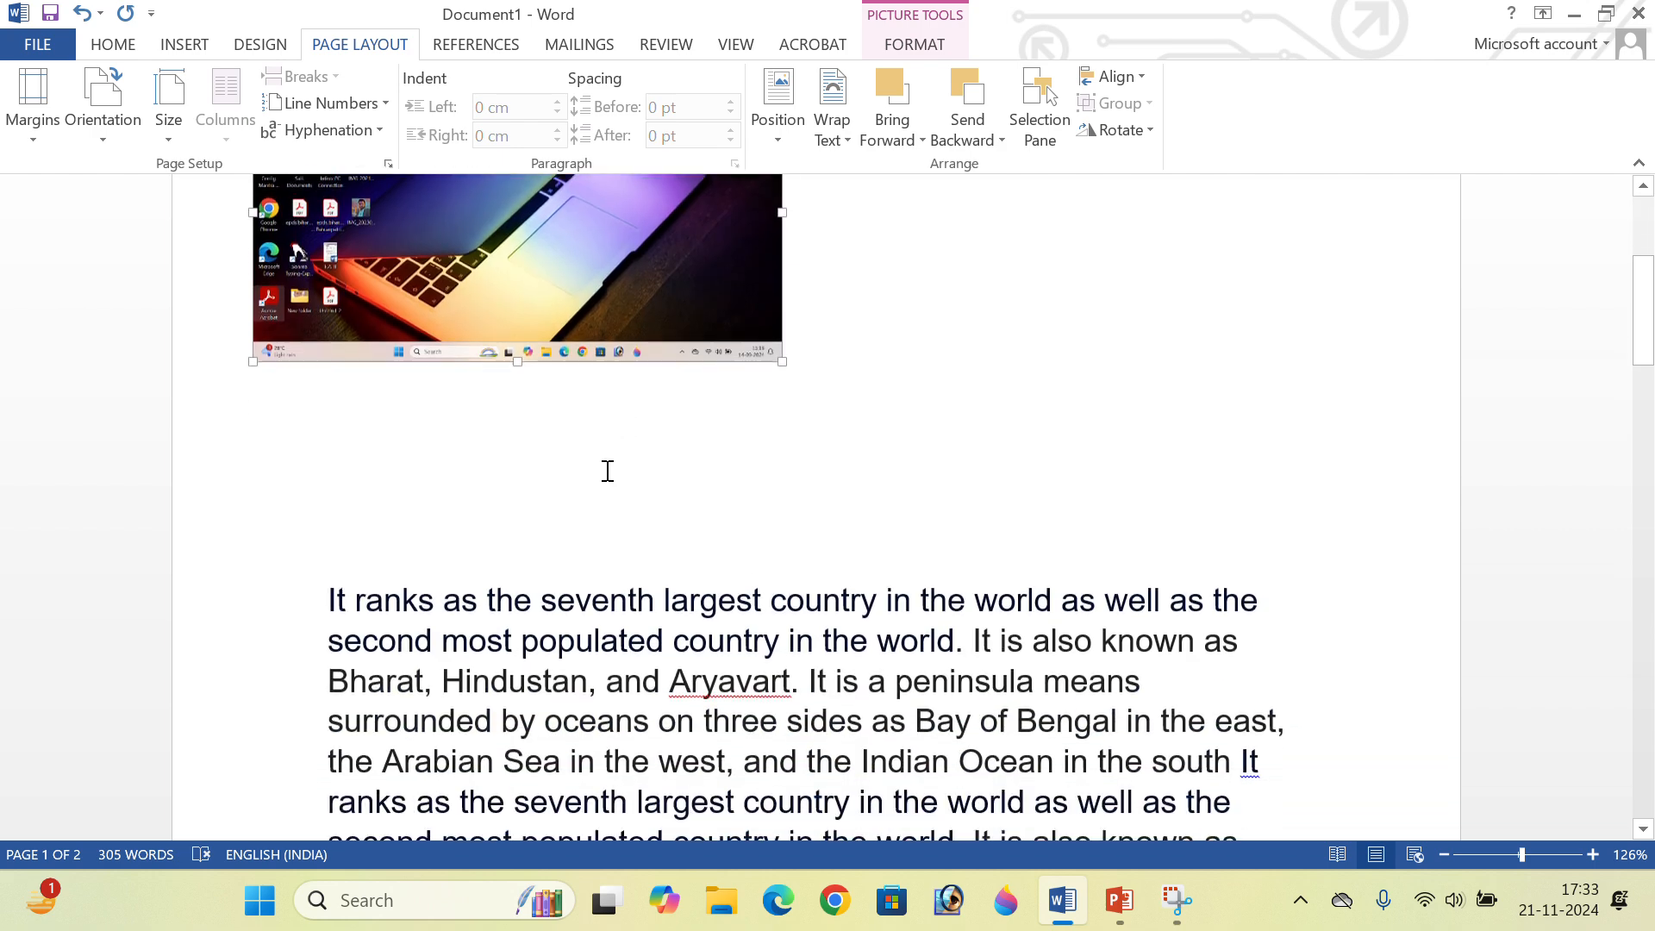
scroll(617, 351, up, 5)
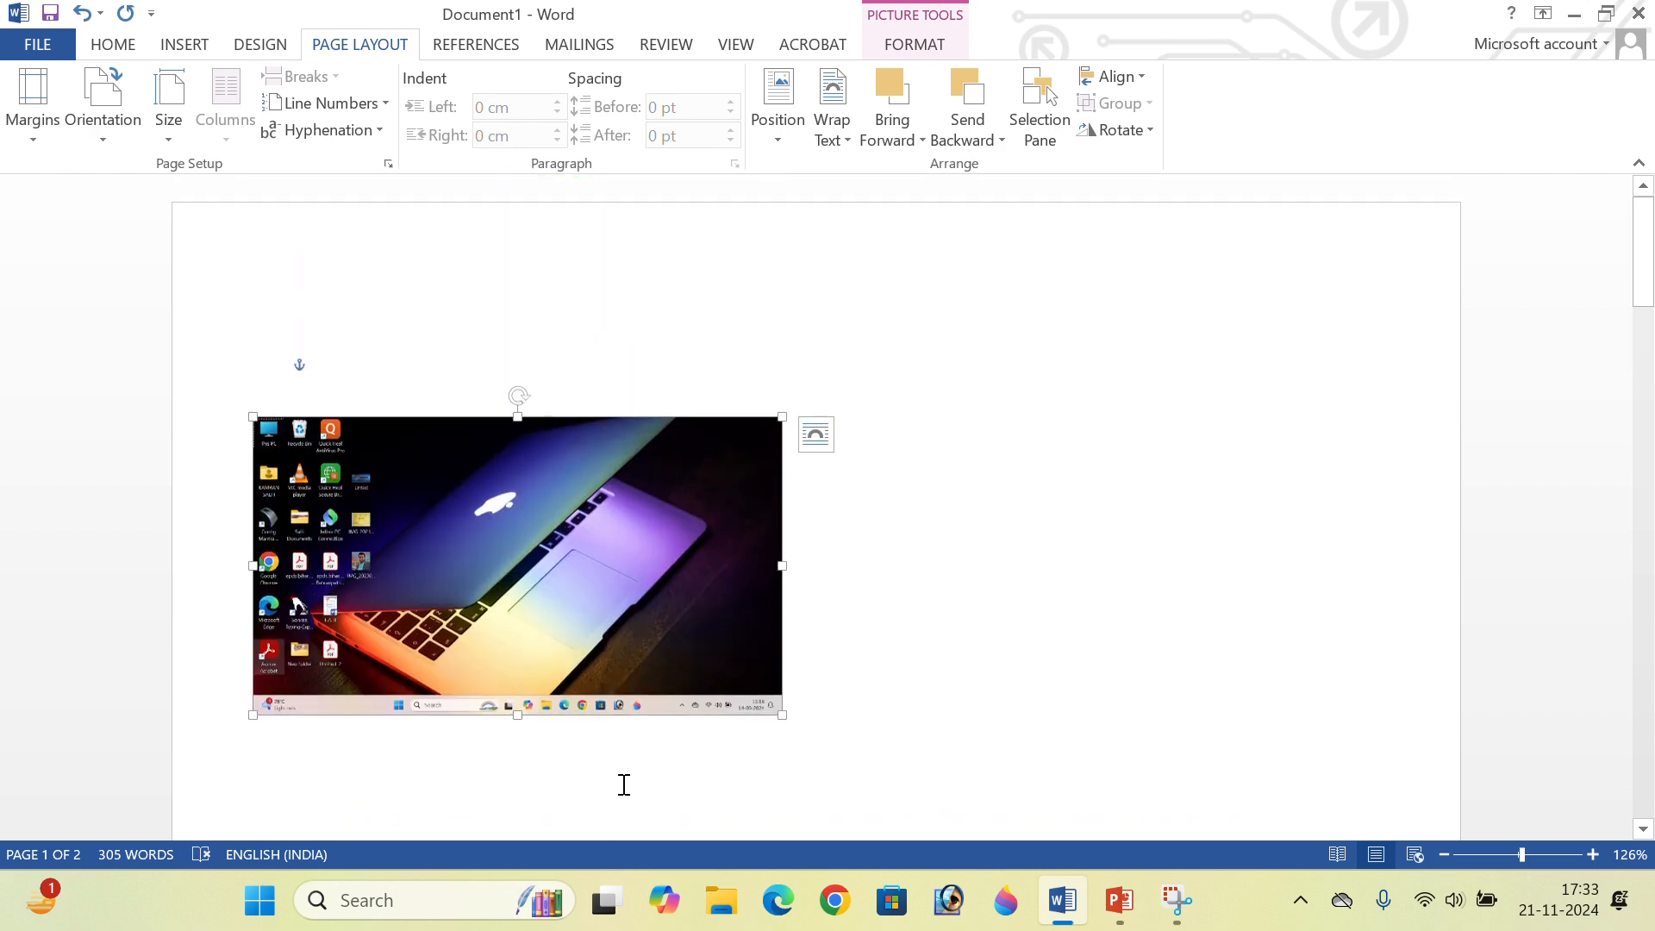
scroll(625, 784, down, 3)
click(330, 659)
key(BackSpace)
key(BackSpace)
key(BackSpace)
key(BackSpace)
key(BackSpace)
key(BackSpace)
key(BackSpace)
key(BackSpace)
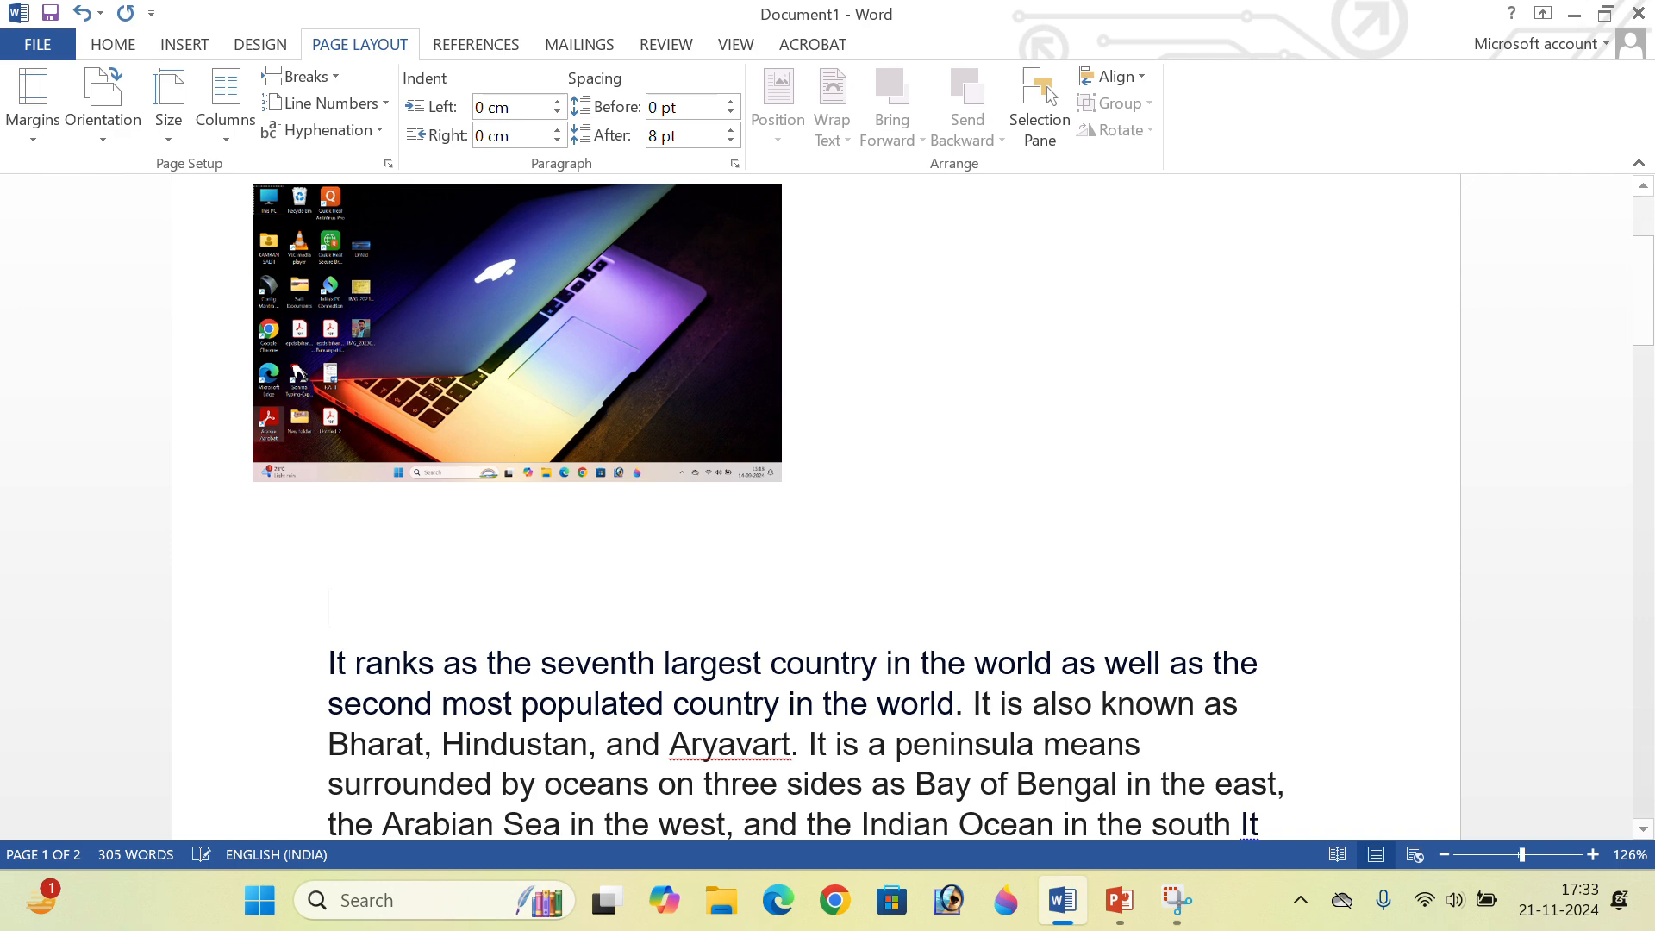
scroll(388, 695, up, 3)
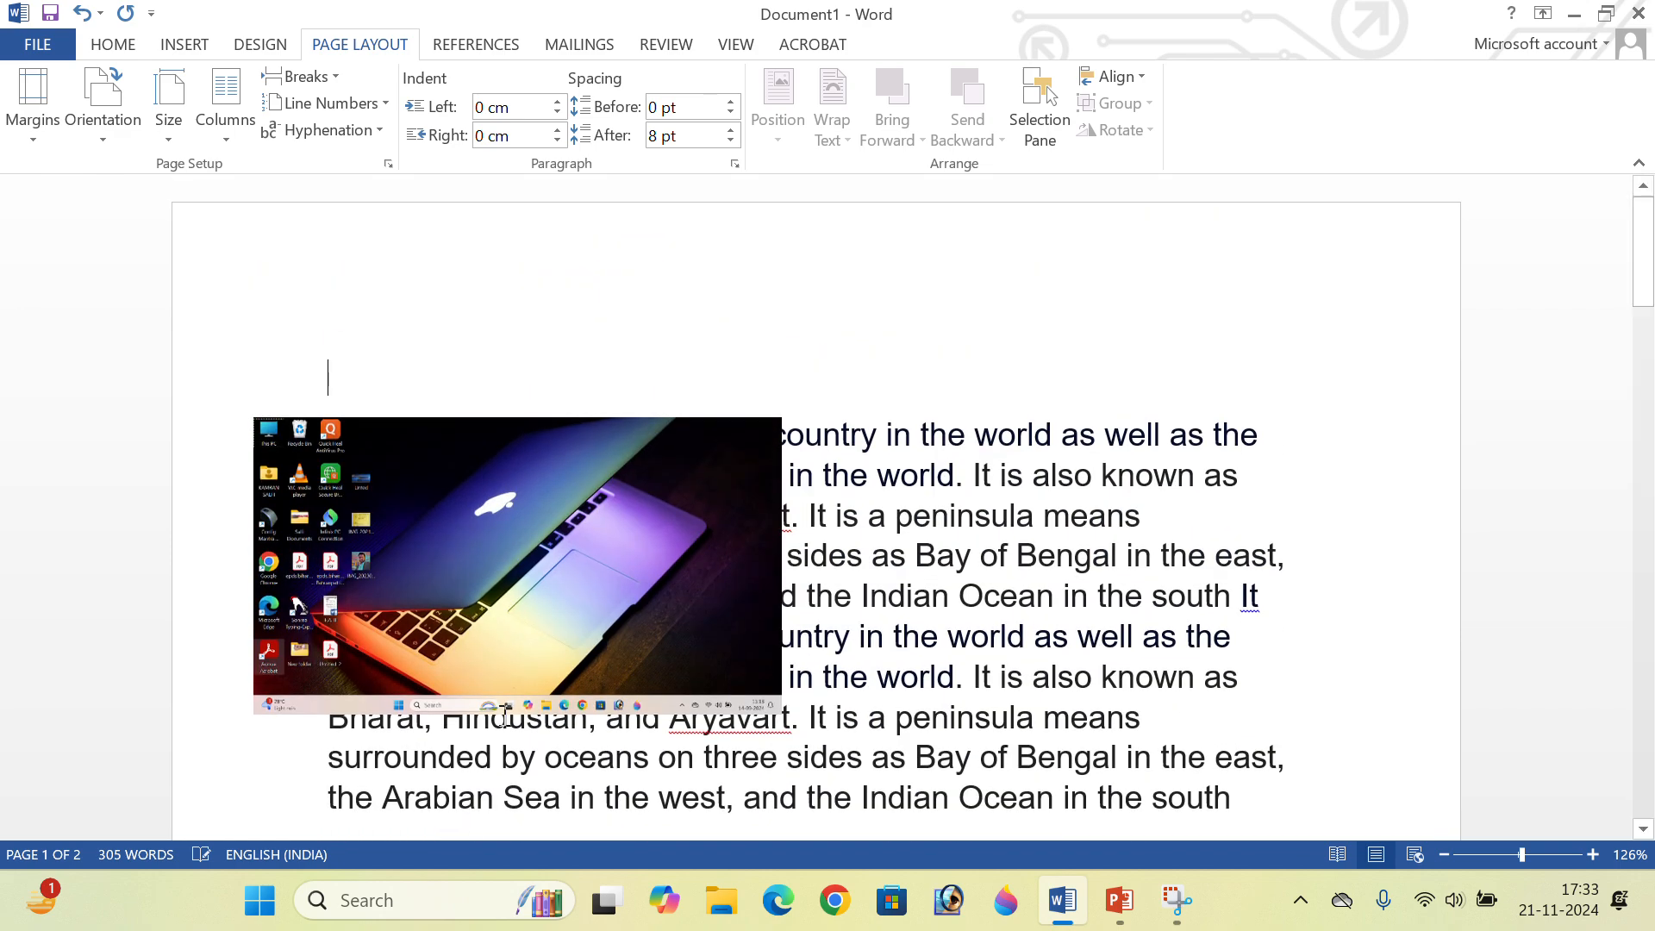
drag(525, 655, 521, 425)
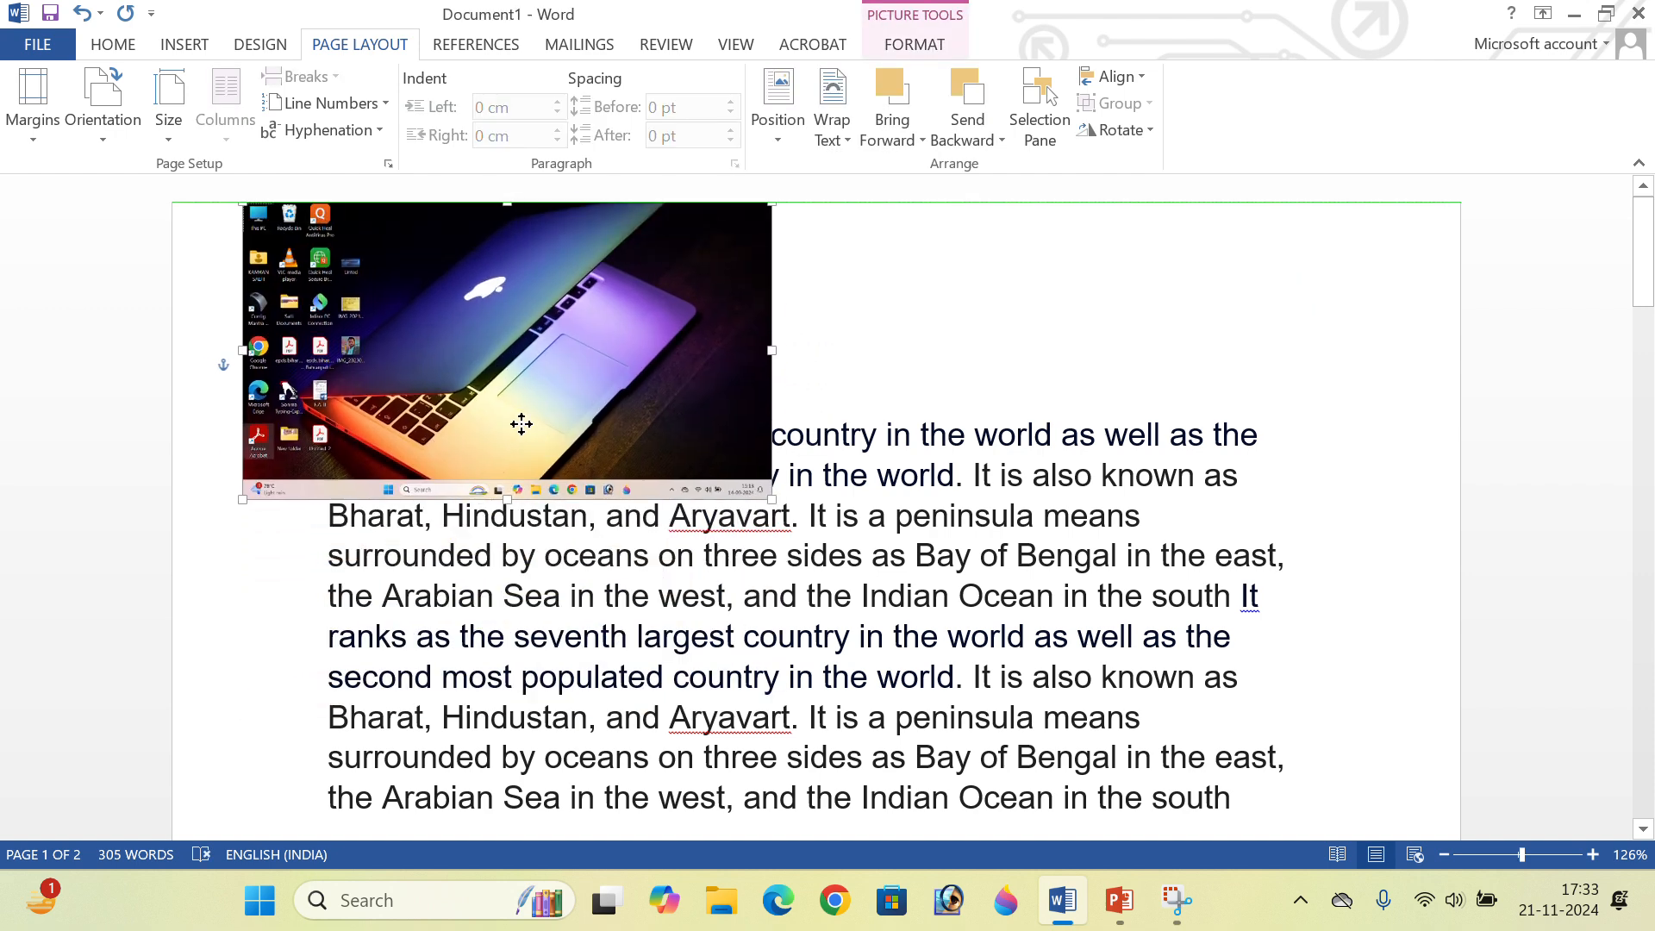